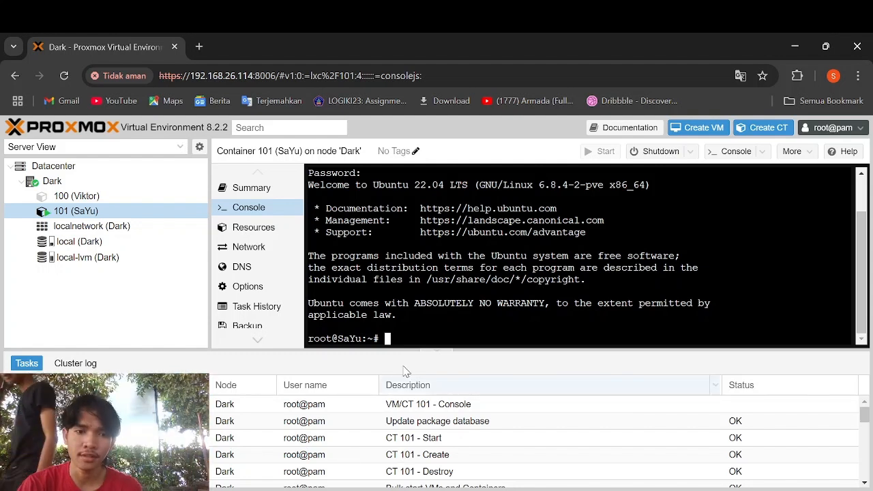
- Run apt update && apt upgrade -y in container 101's console to refresh and upgrade all packages
{"action": "type", "text": "apt"}
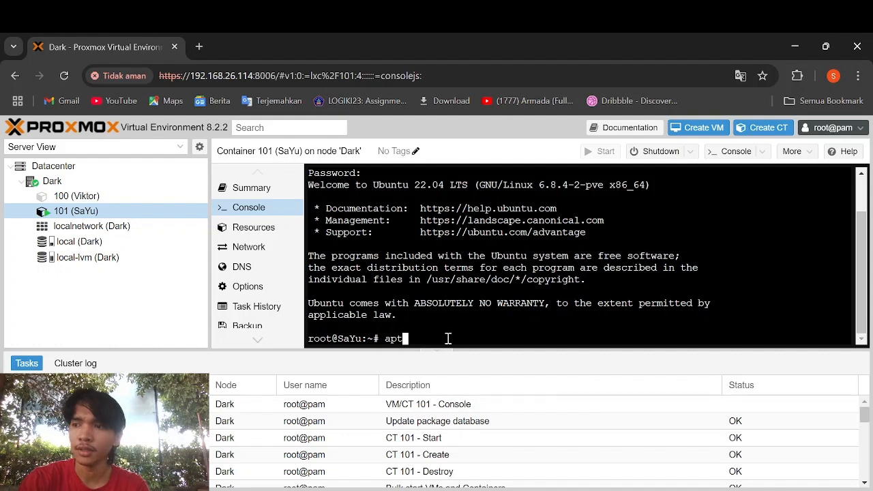
{"action": "type", "text": " update "}
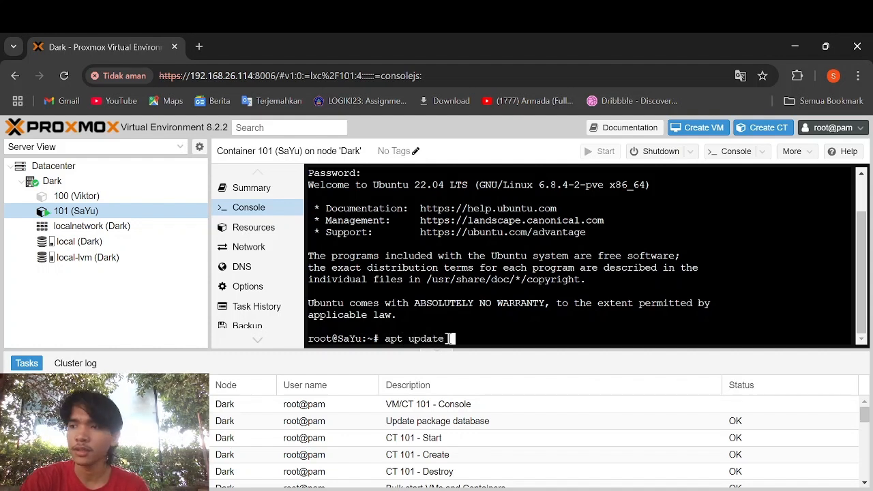
{"action": "type", "text": "-"}
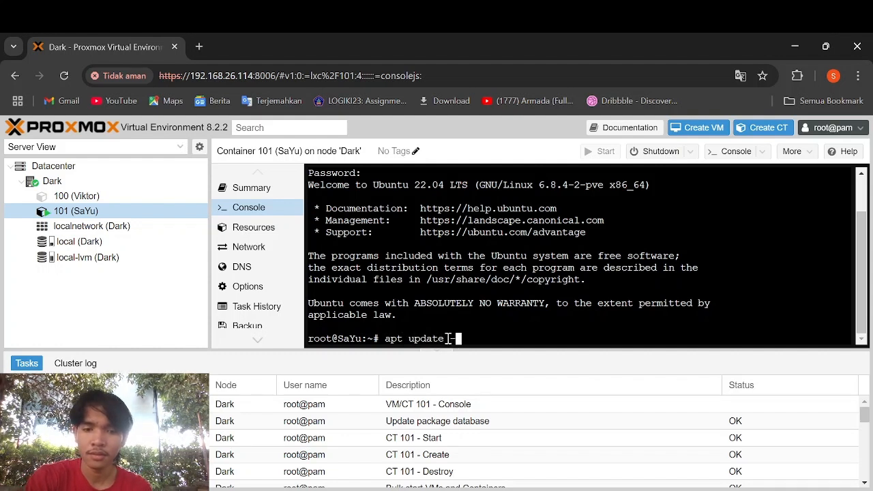
{"action": "type", "text": "y"}
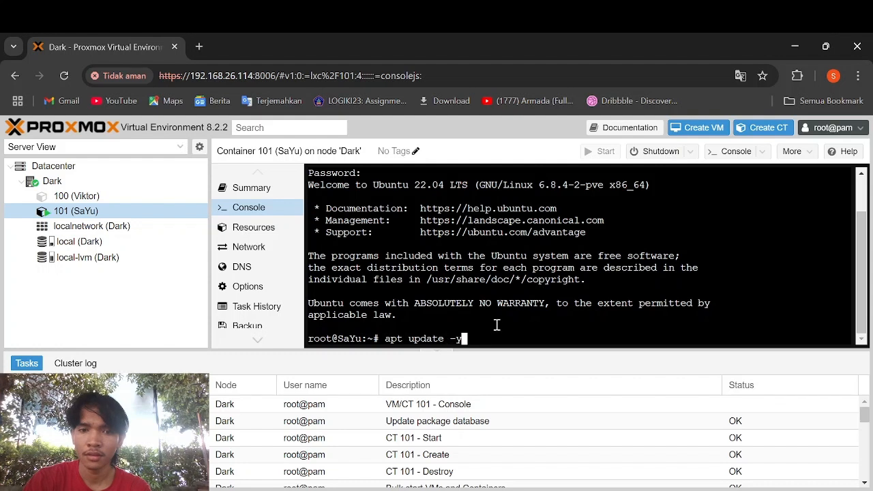
{"action": "key", "text": "BackSpace"}
{"action": "key", "text": "BackSpace"}
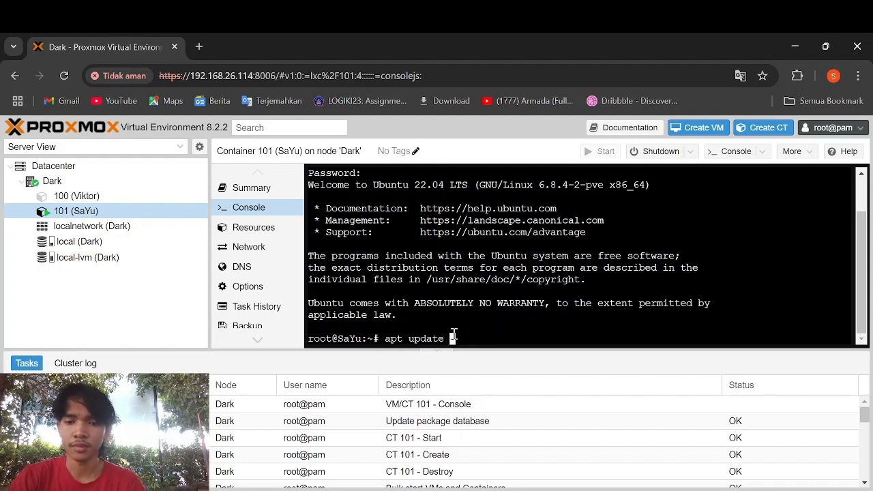
{"action": "type", "text": "&&"}
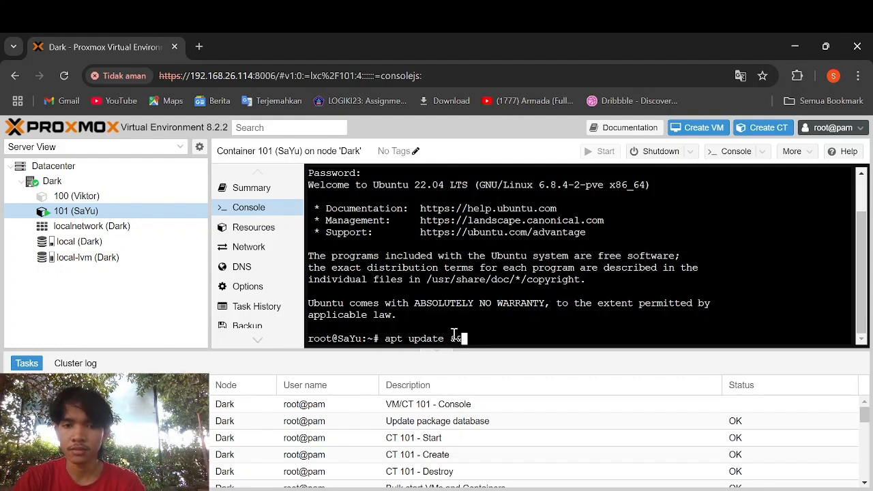
{"action": "type", "text": " apy"}
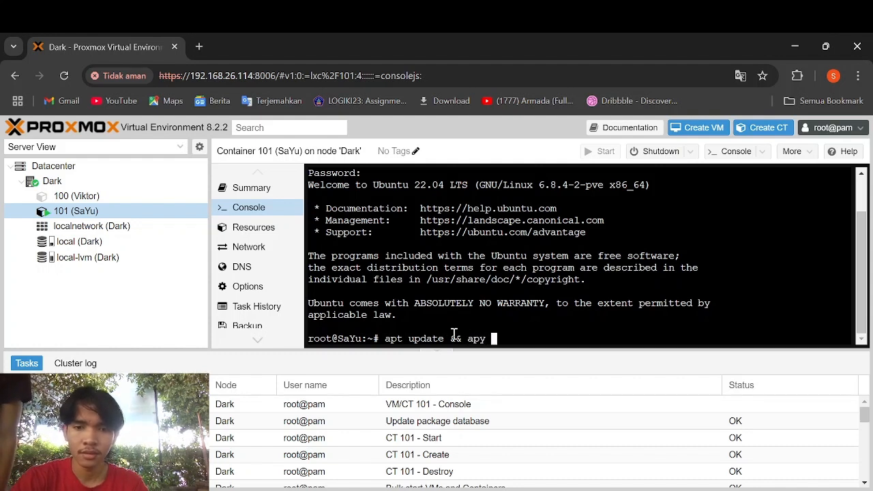
{"action": "key", "text": "BackSpace"}
{"action": "key", "text": "BackSpace"}
{"action": "type", "text": "t"}
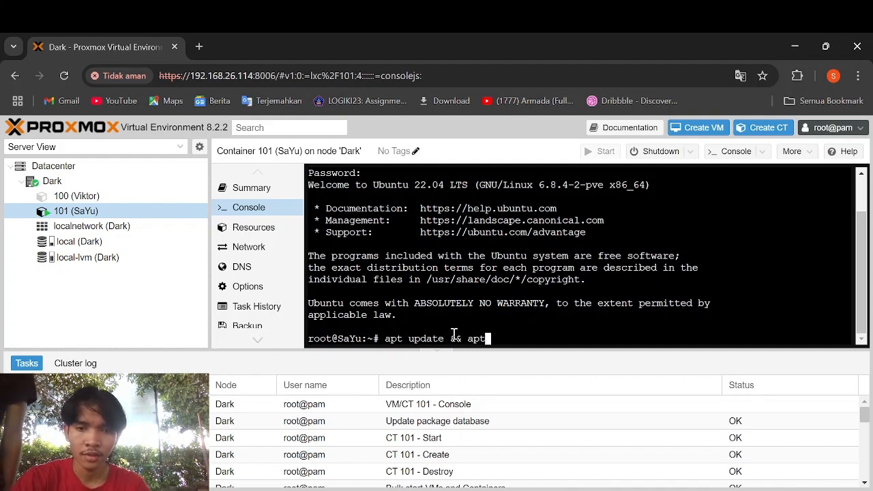
{"action": "type", "text": " upgrade -y"}
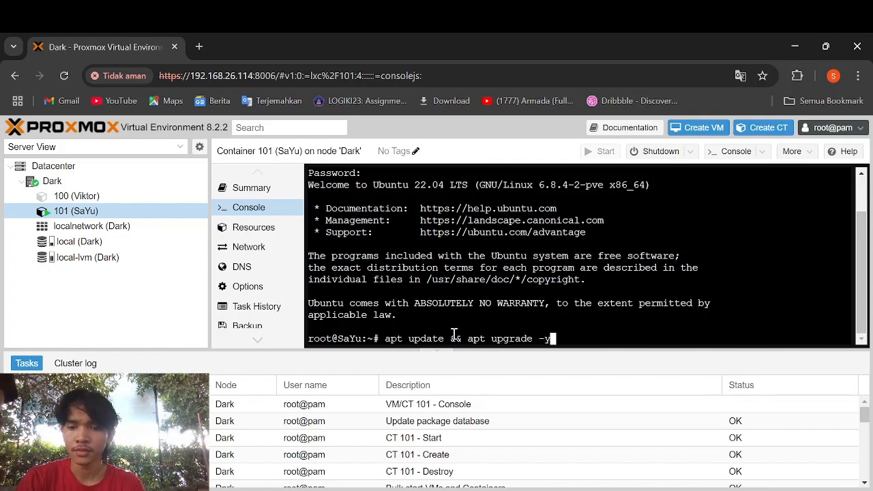
{"action": "key", "text": "Return"}
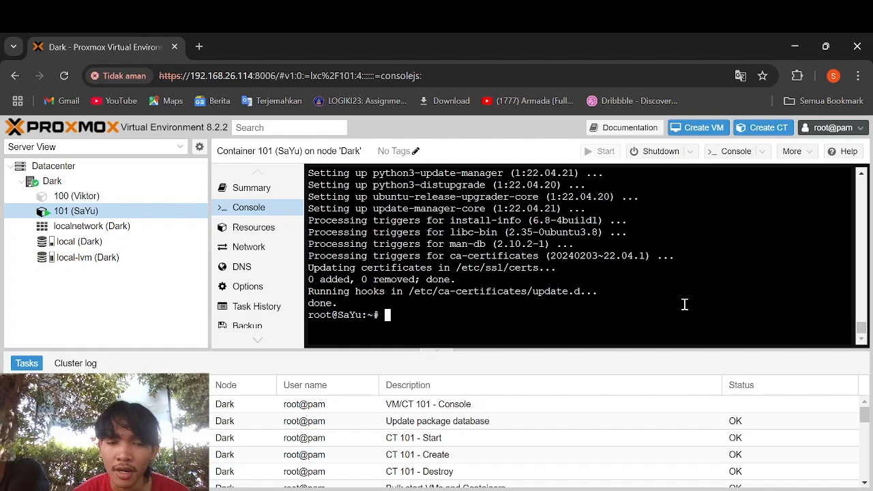
- Install apache2 and mariadb-server with apt, answering y to confirm
{"action": "type", "text": "apt "}
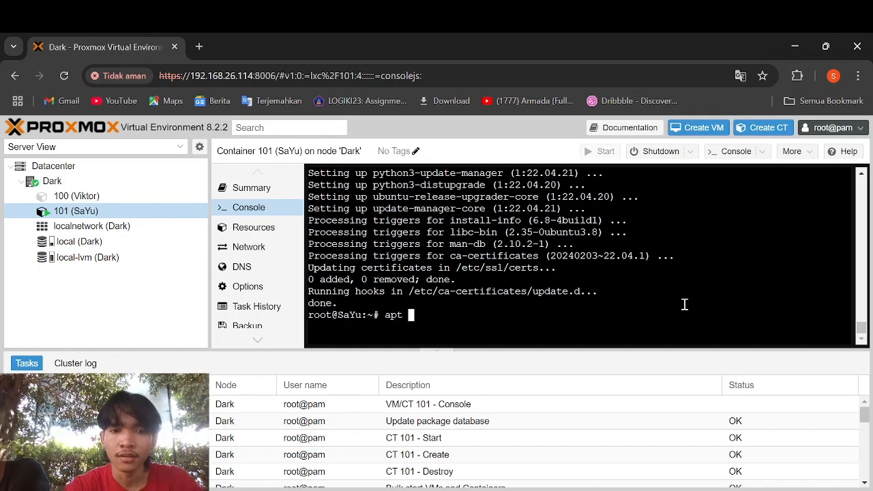
{"action": "type", "text": "install "}
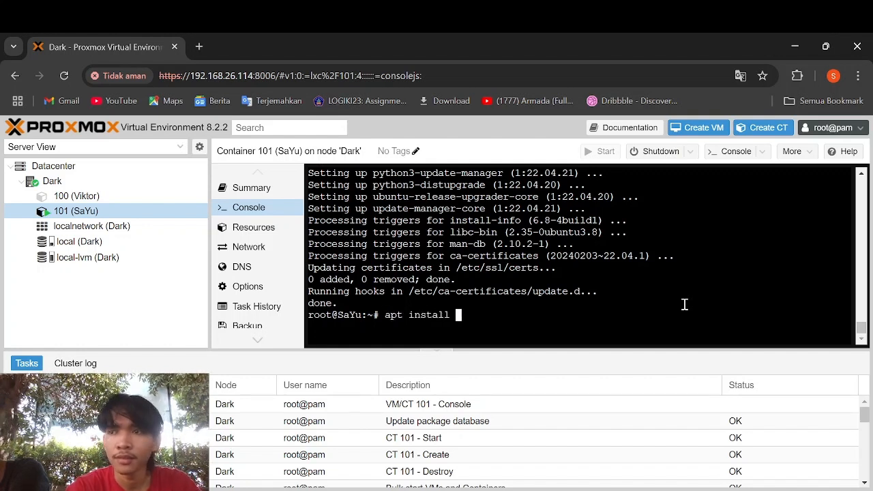
{"action": "type", "text": "apache"}
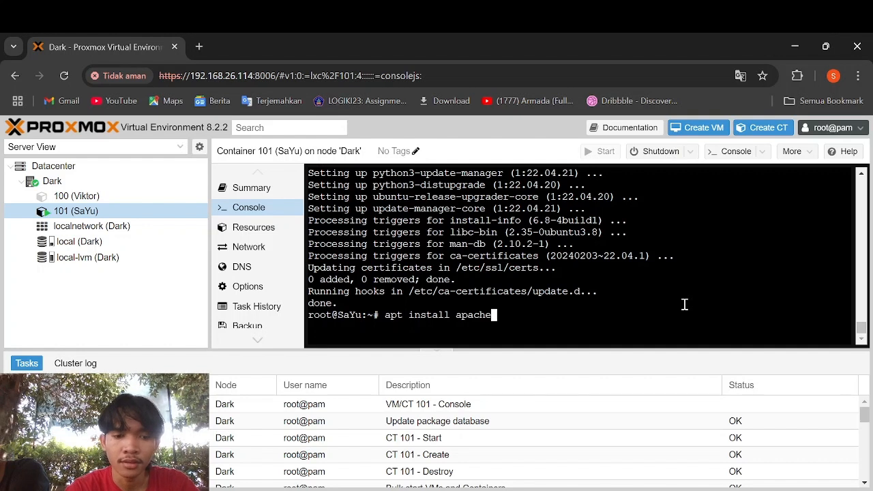
{"action": "type", "text": "2 "}
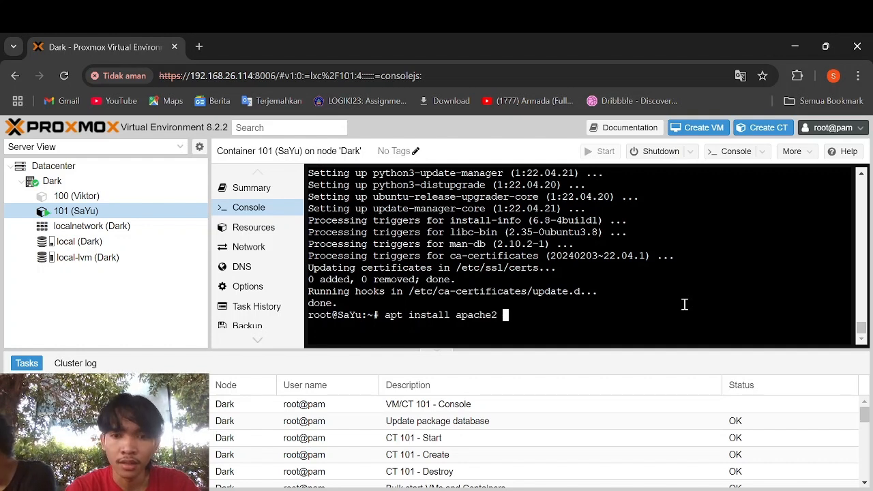
{"action": "type", "text": "maria"}
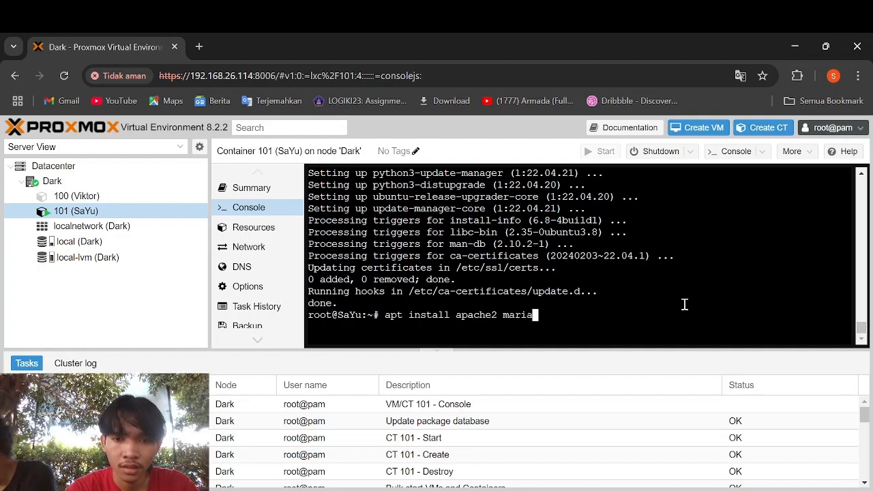
{"action": "type", "text": "db-s"}
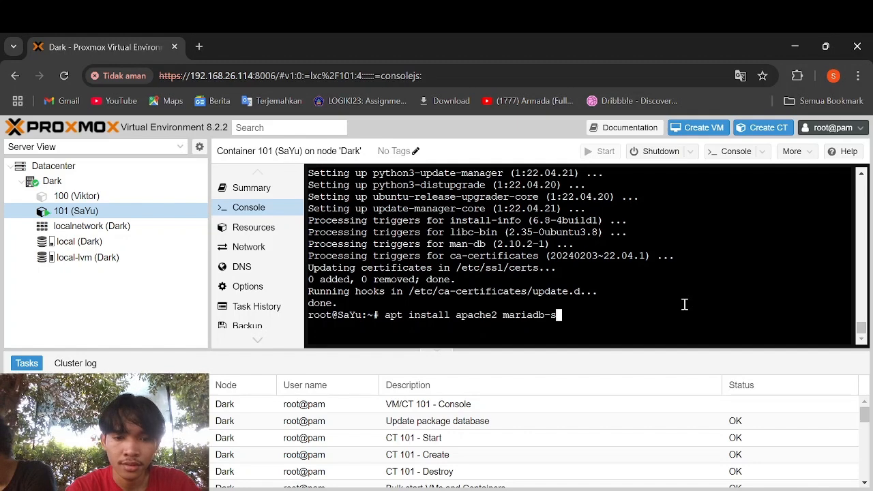
{"action": "type", "text": "erver"}
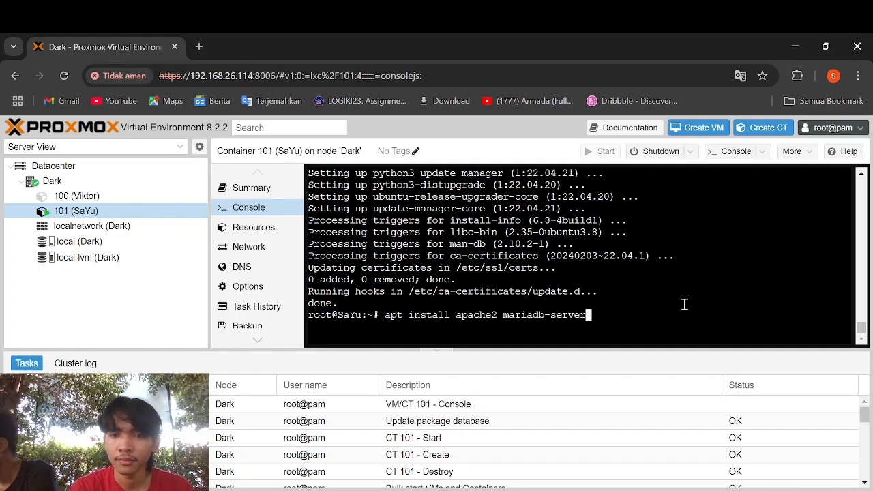
{"action": "key", "text": "Return"}
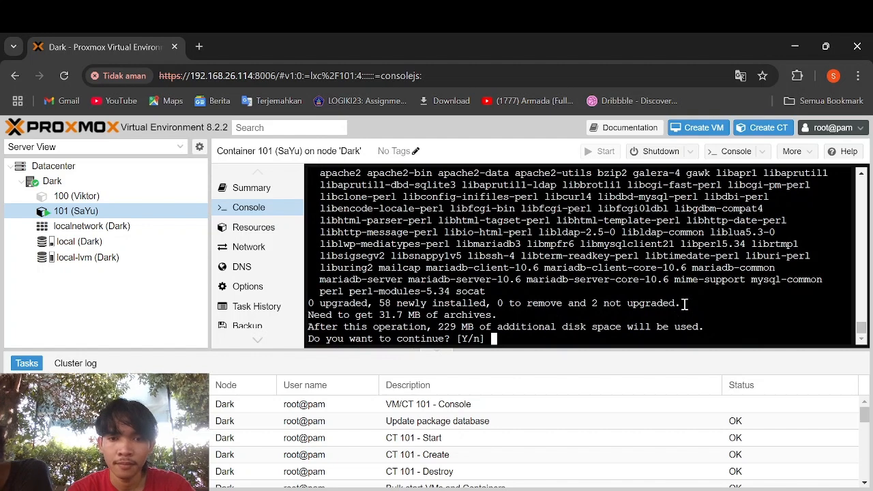
{"action": "type", "text": "y"}
{"action": "key", "text": "Return"}
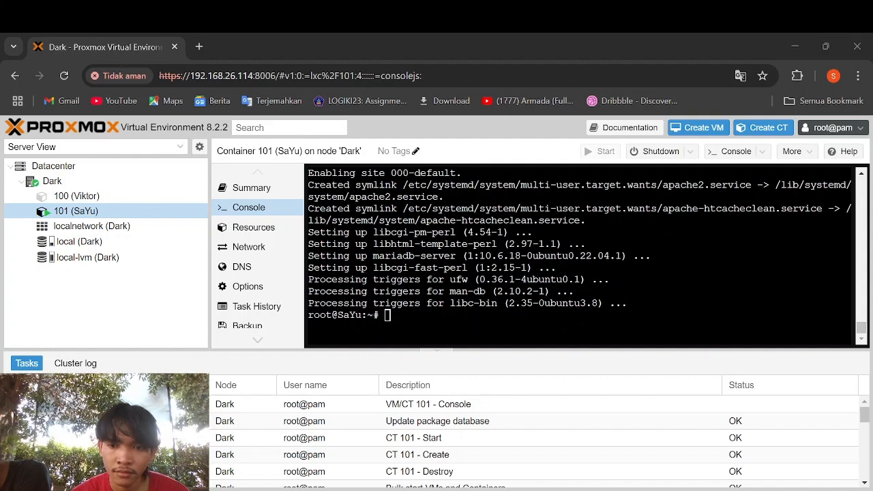
- Run the pasted apt install command for libapache2-mod-php, the PHP extensions, zip, unzip and wget, answering y
{"action": "key", "text": "alt+Tab"}
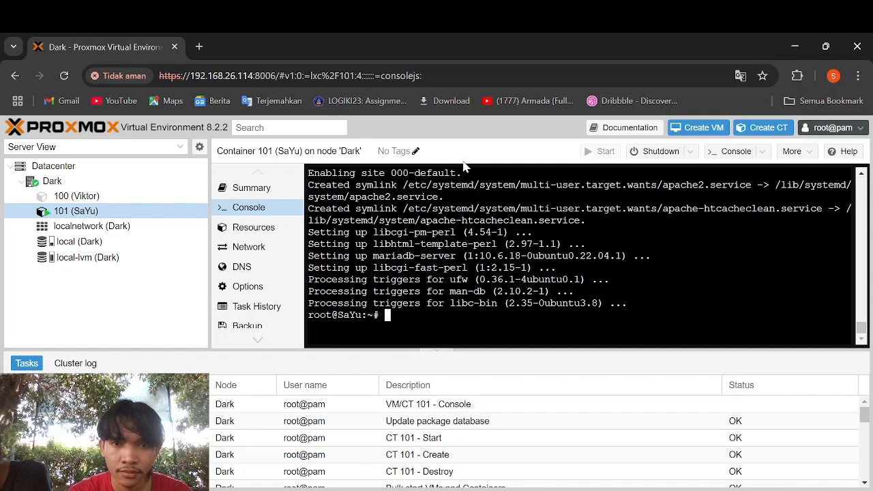
{"action": "type", "text": "apt install libapache2-mod-php php-bz2 php-gd php-mysql php-curl php-zip \\ php-mbstring php-imagick php-ctype php-curl php-dom php-json php-posix \\ php-bcmath php-xml php-intl php-gmp zip unzip wget"}
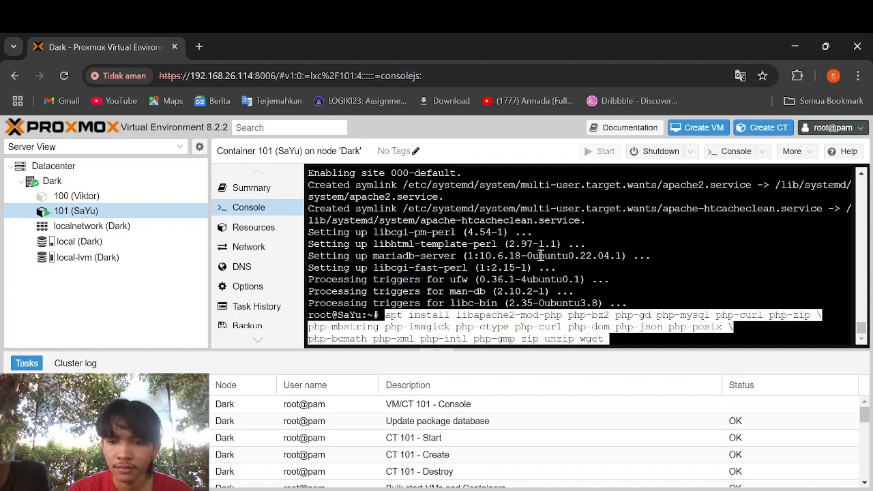
{"action": "key", "text": "Return"}
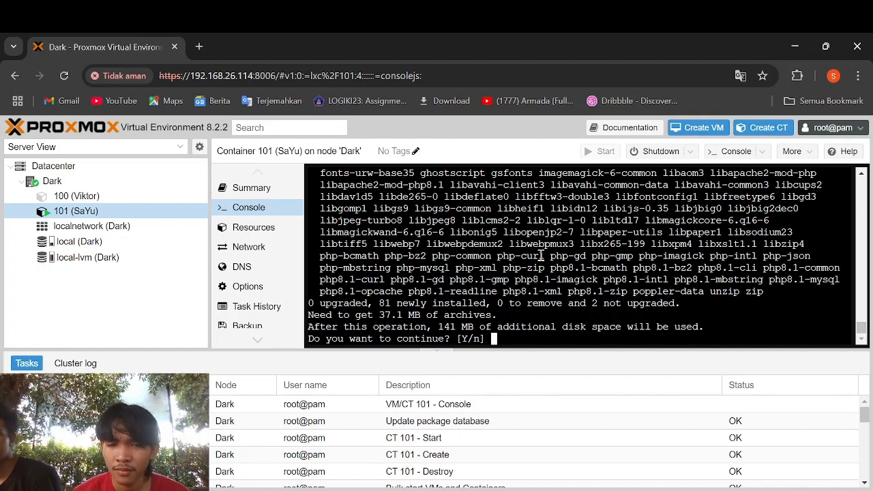
{"action": "type", "text": "y"}
{"action": "key", "text": "Return"}
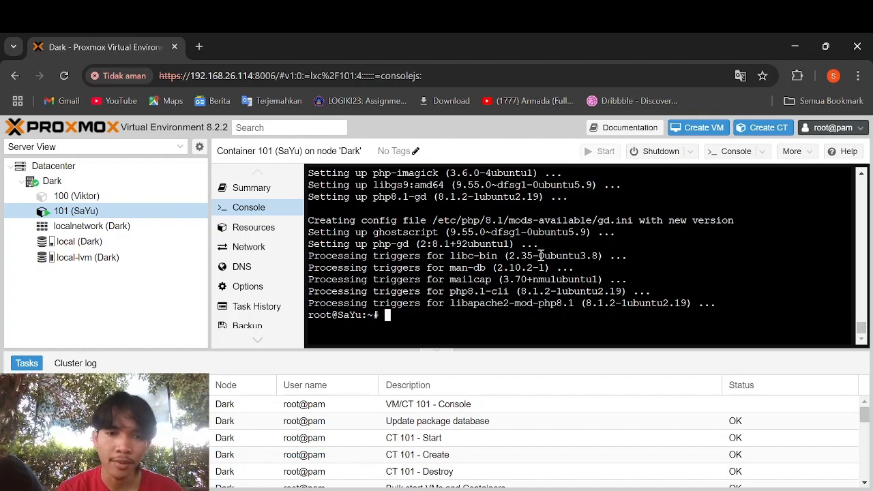
- Enable rewrite, dir, mime, env and headers with a2enmod, then run systemctl restart apache2
{"action": "type", "text": "a2"}
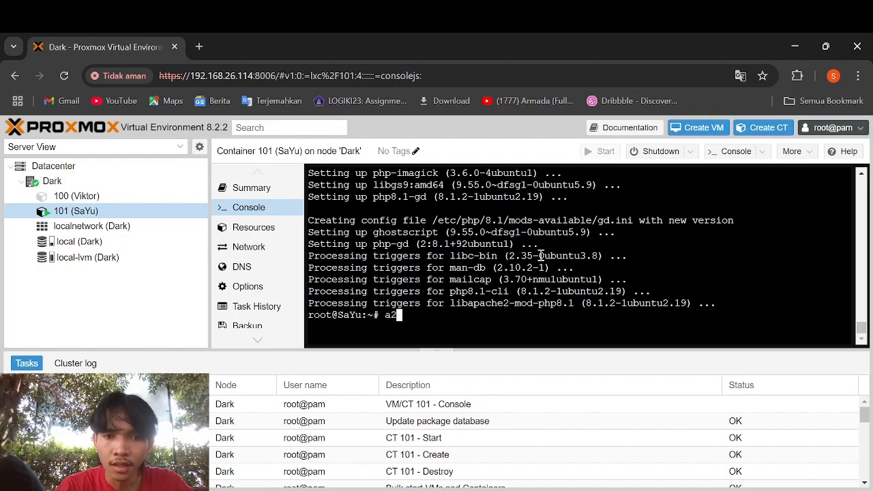
{"action": "type", "text": "enmo"}
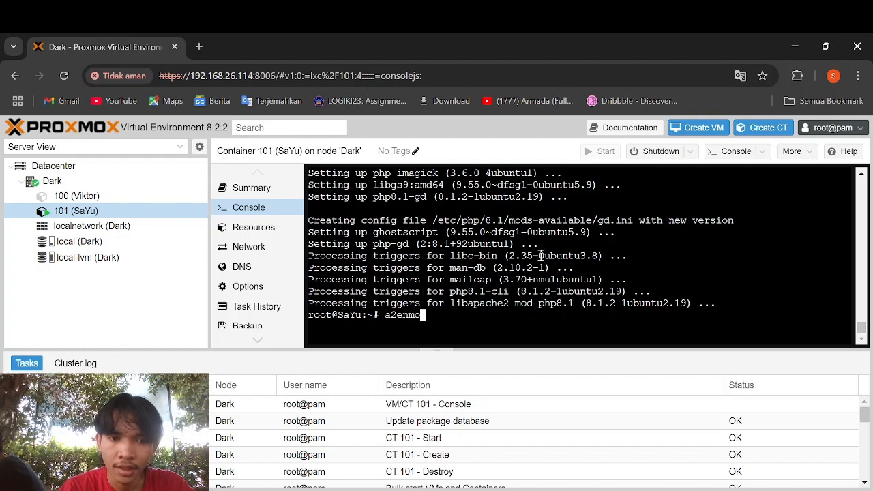
{"action": "type", "text": "d r"}
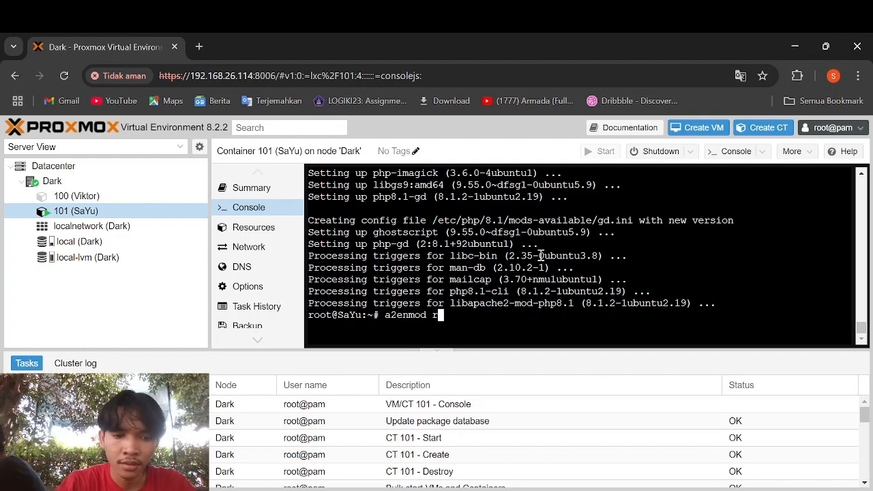
{"action": "type", "text": "ewrit"}
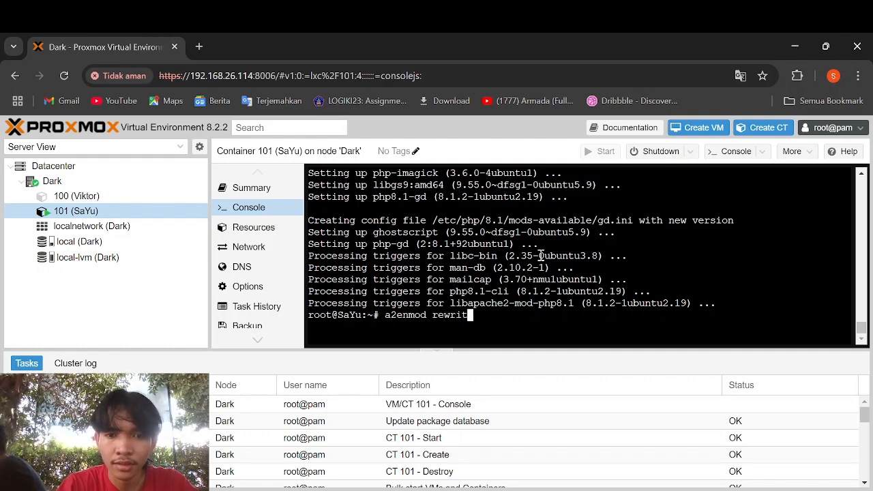
{"action": "type", "text": "e dir "}
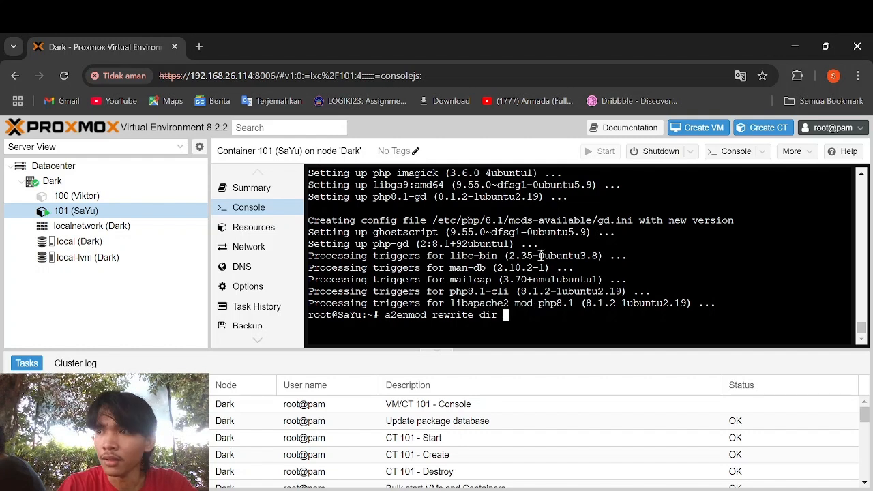
{"action": "type", "text": "mim"}
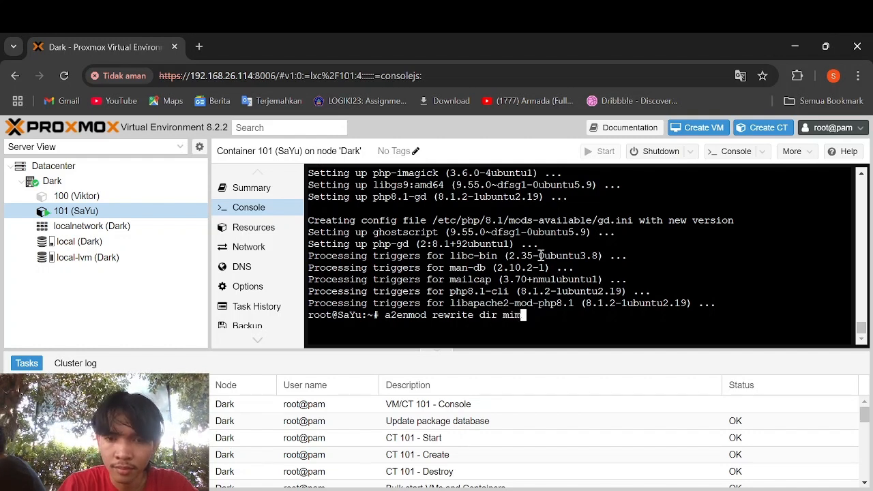
{"action": "type", "text": "e env "}
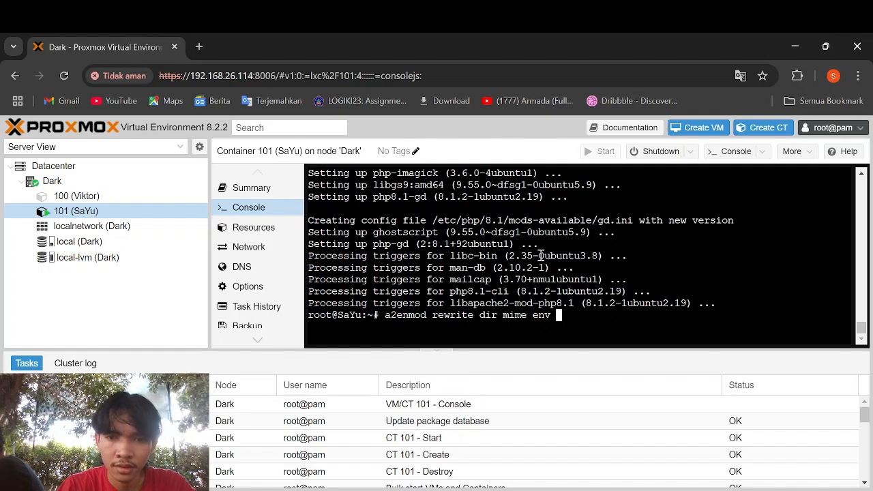
{"action": "type", "text": "headers"}
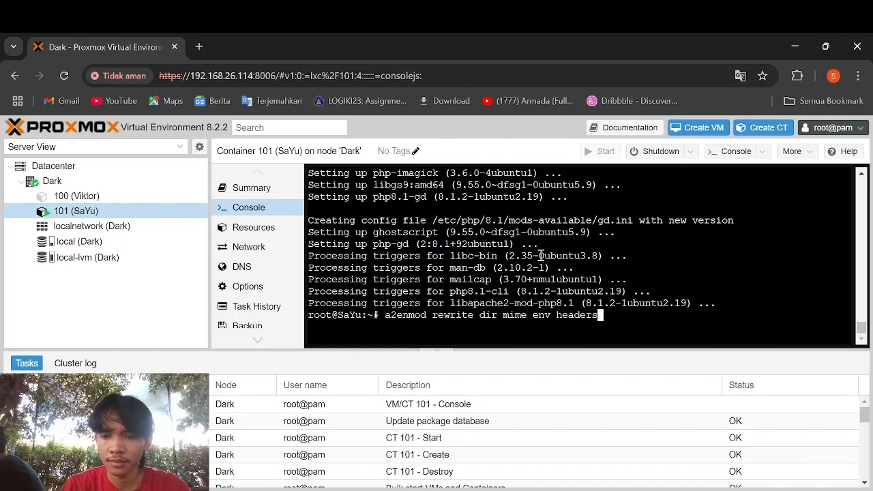
{"action": "key", "text": "Return"}
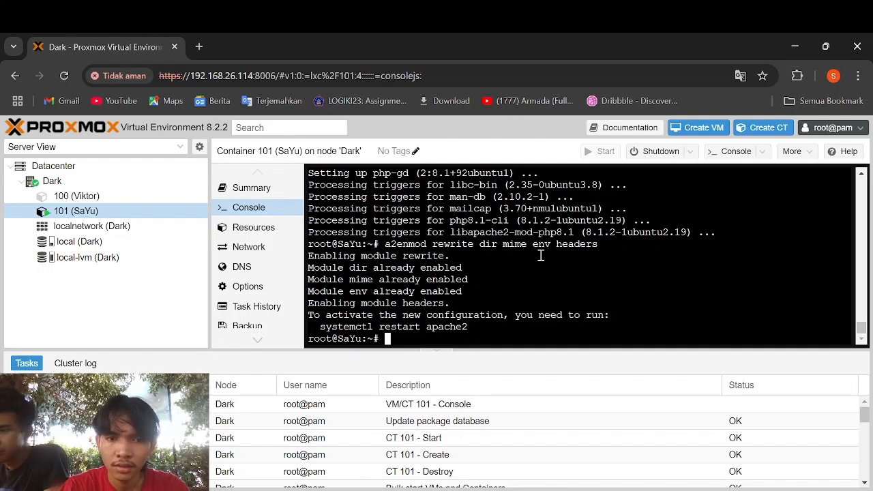
{"action": "type", "text": "system"}
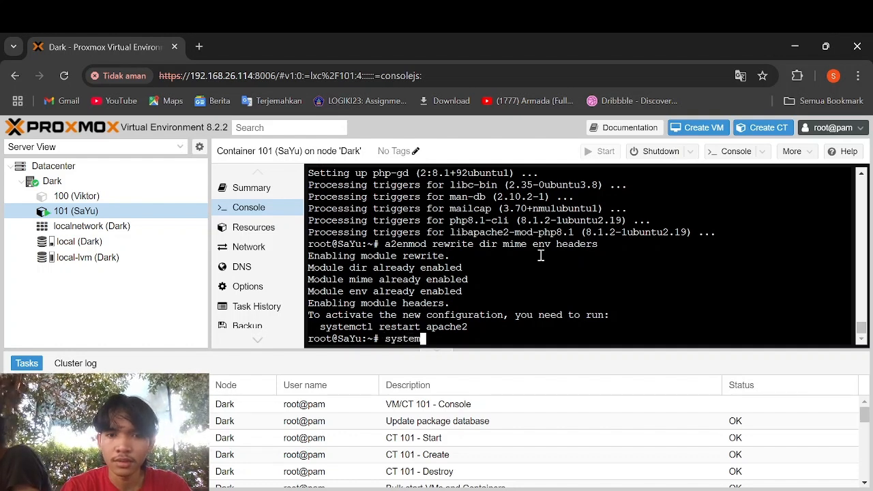
{"action": "type", "text": "ctl a"}
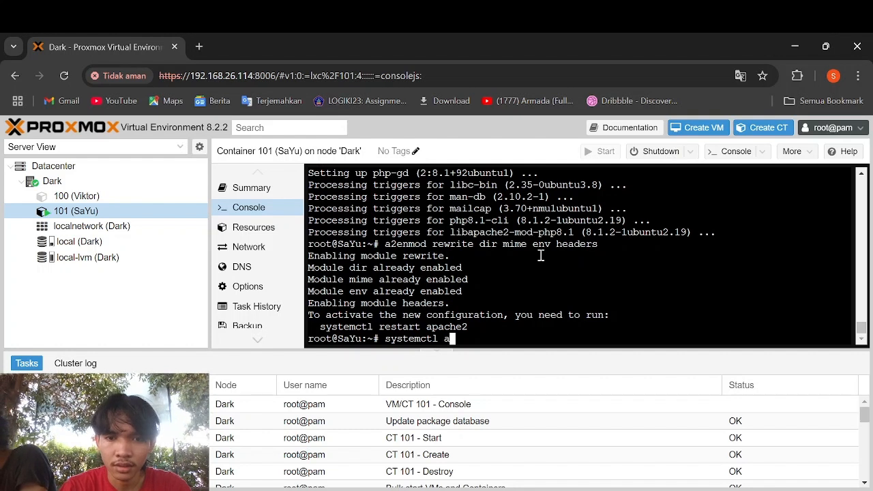
{"action": "key", "text": "BackSpace"}
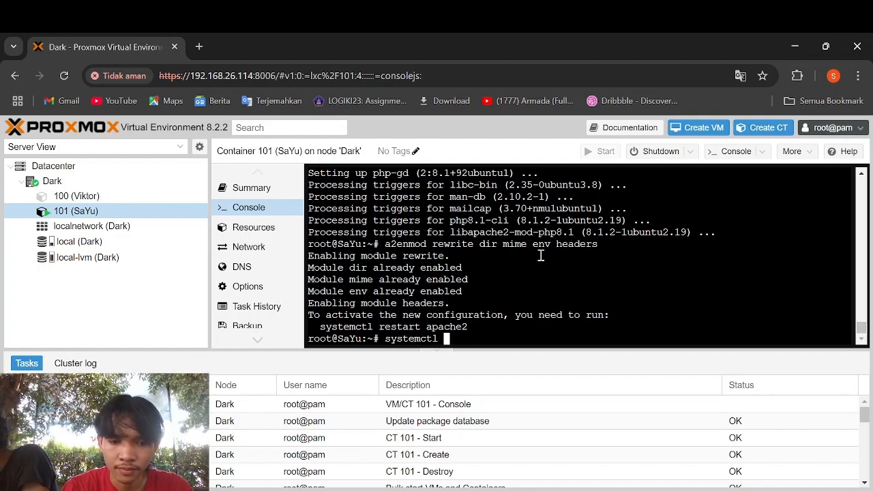
{"action": "type", "text": "ret"}
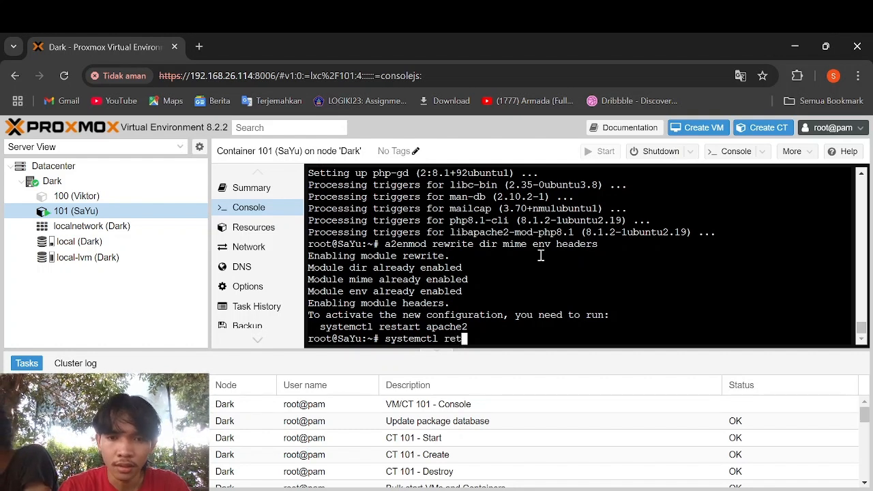
{"action": "key", "text": "BackSpace"}
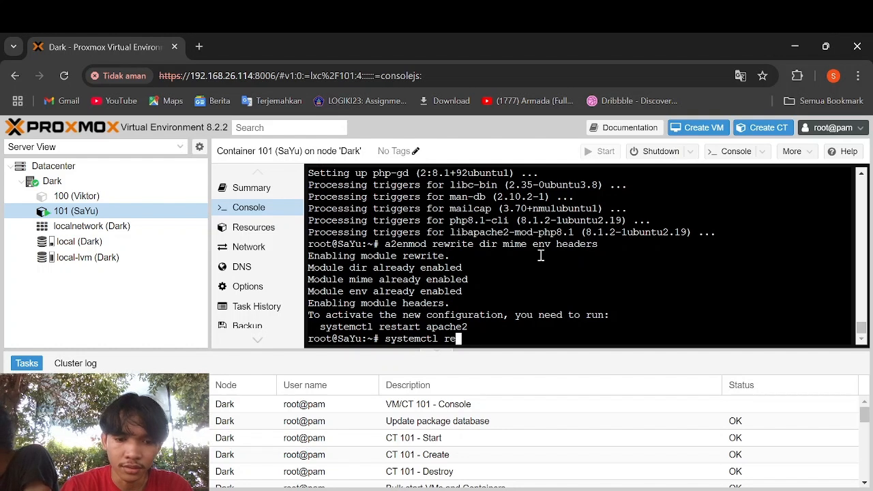
{"action": "type", "text": "start a"}
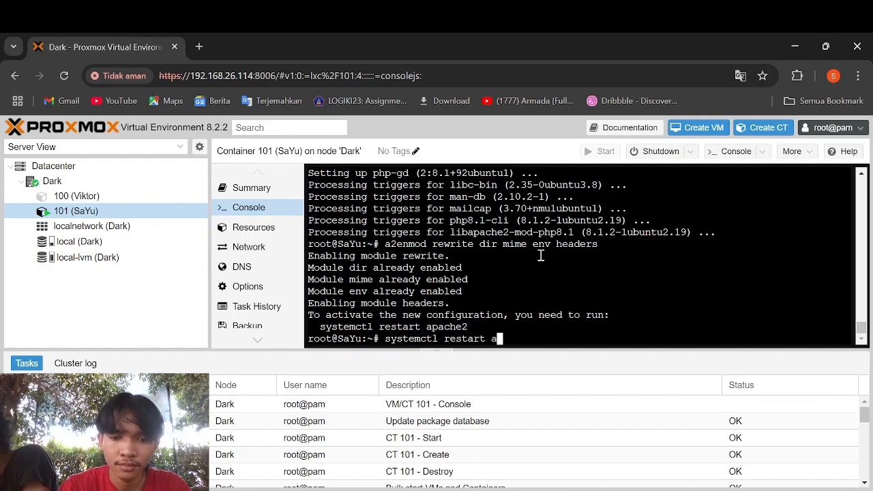
{"action": "type", "text": "pache2"}
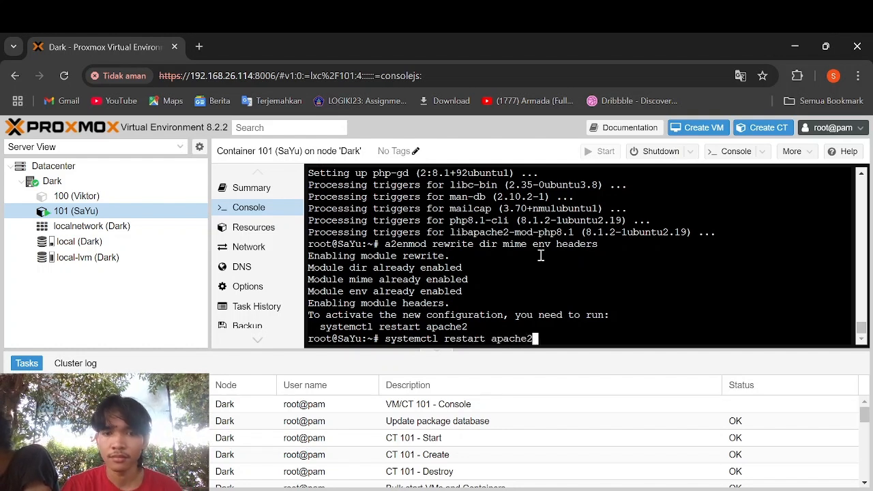
{"action": "key", "text": "Return"}
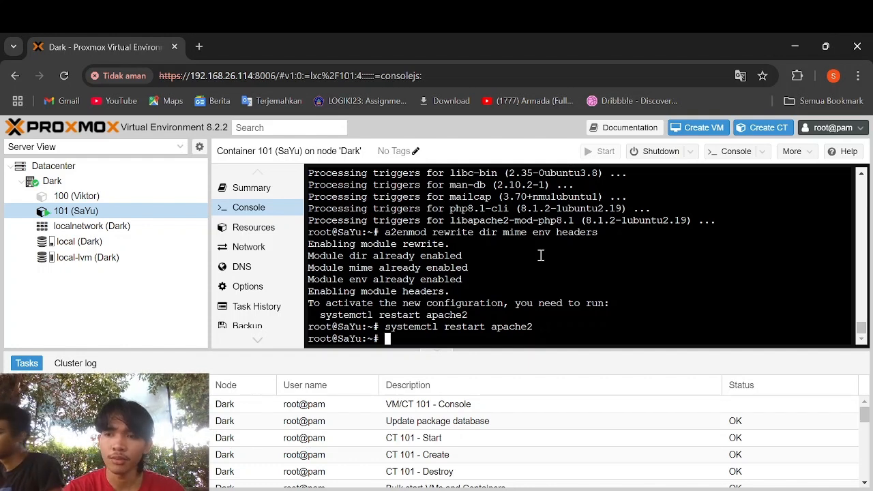
- Start the MariaDB monitor with mysql and begin typing CREATE USER 'nextcloud'
{"action": "type", "text": "mysql"}
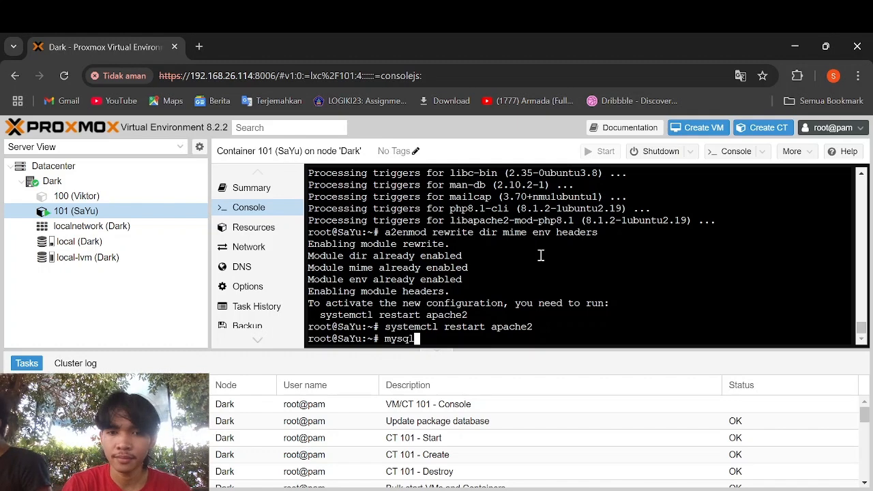
{"action": "key", "text": "Return"}
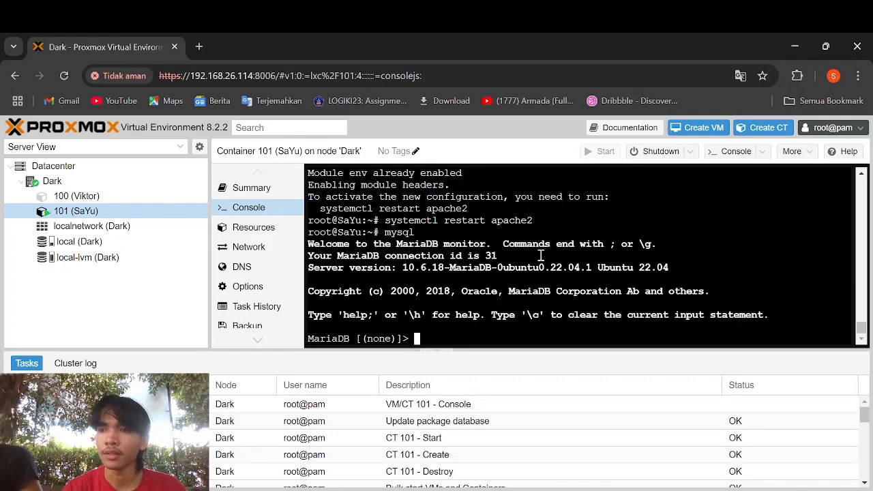
{"action": "type", "text": "c"}
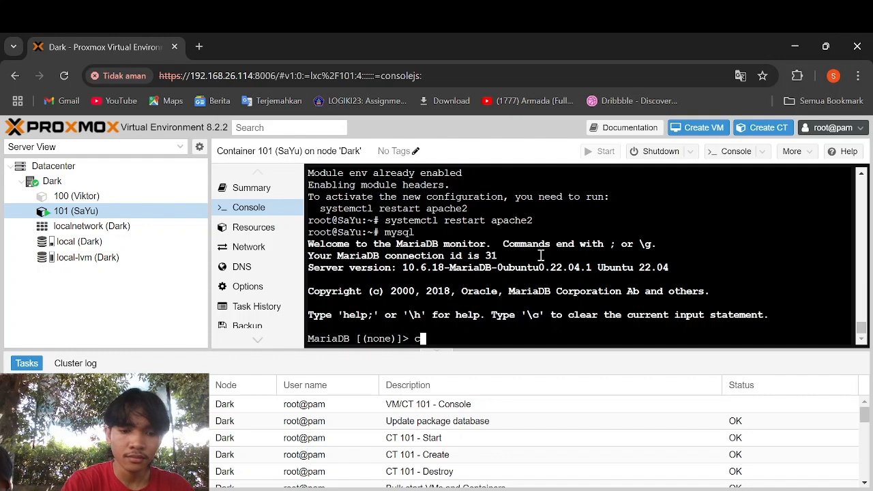
{"action": "key", "text": "BackSpace"}
{"action": "type", "text": "CREAE\\"}
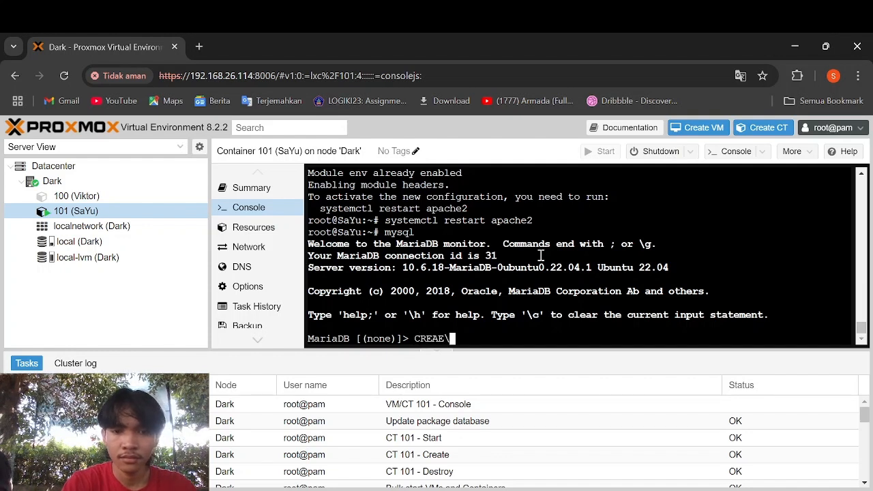
{"action": "key", "text": "BackSpace"}
{"action": "key", "text": "BackSpace"}
{"action": "type", "text": "TE USE"}
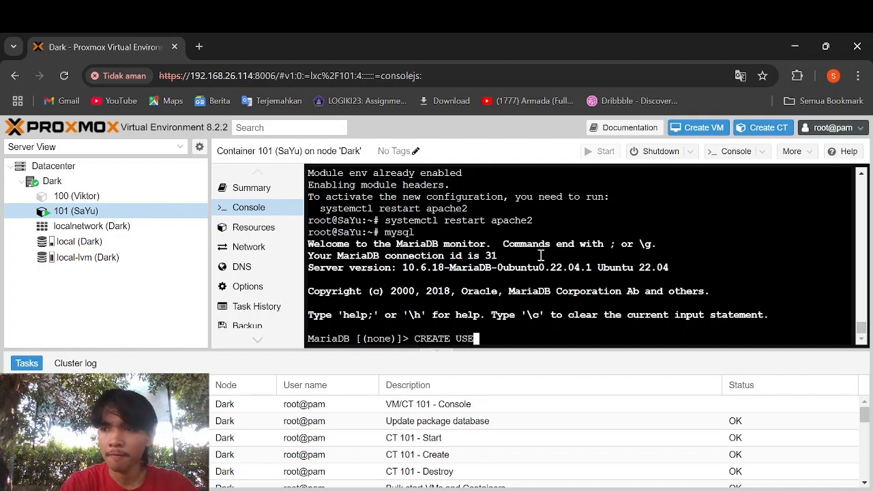
{"action": "type", "text": "R 'ne"}
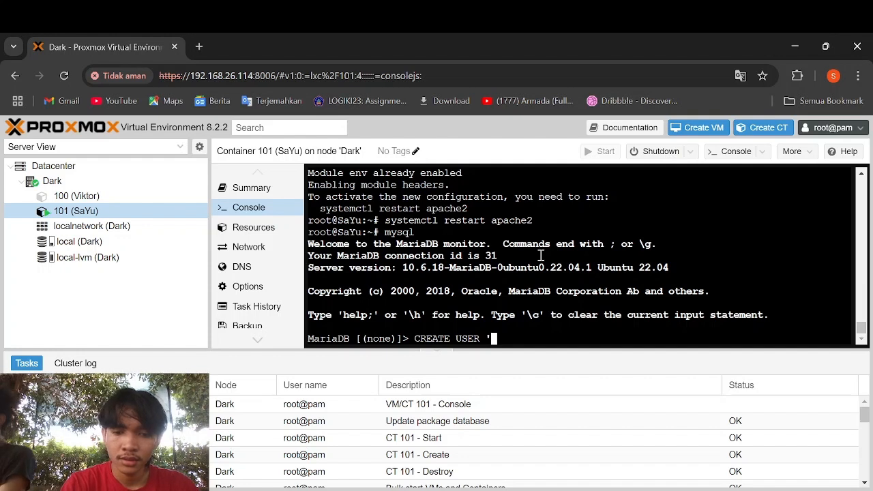
{"action": "type", "text": "xt"}
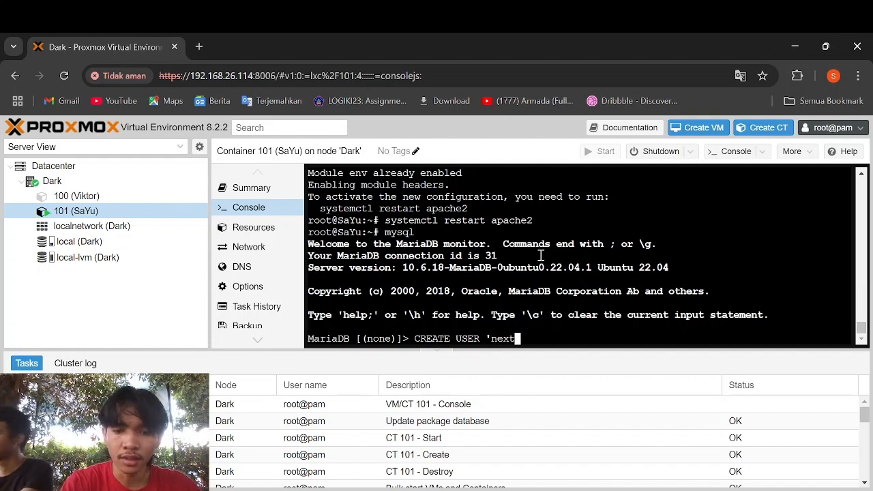
{"action": "type", "text": "cloyd"}
{"action": "key", "text": "BackSpace"}
{"action": "key", "text": "BackSpace"}
{"action": "key", "text": "BackSpace"}
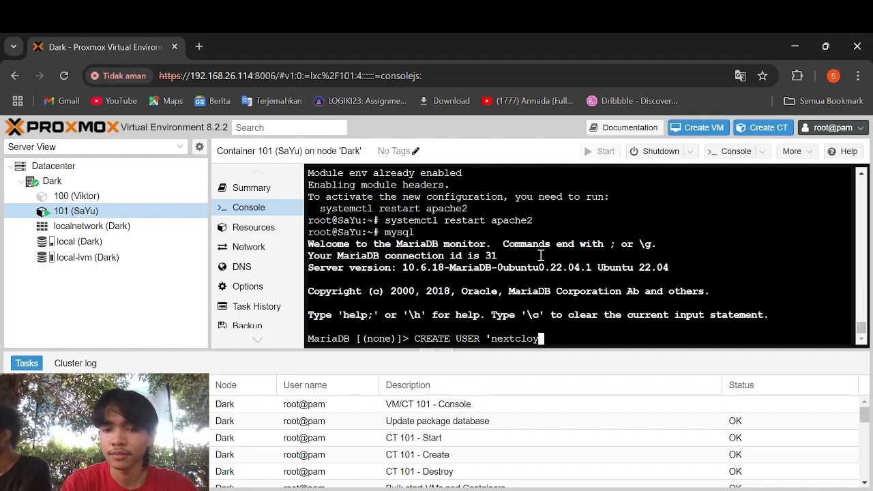
{"action": "type", "text": "ud"}
{"action": "key", "text": "BackSpace"}
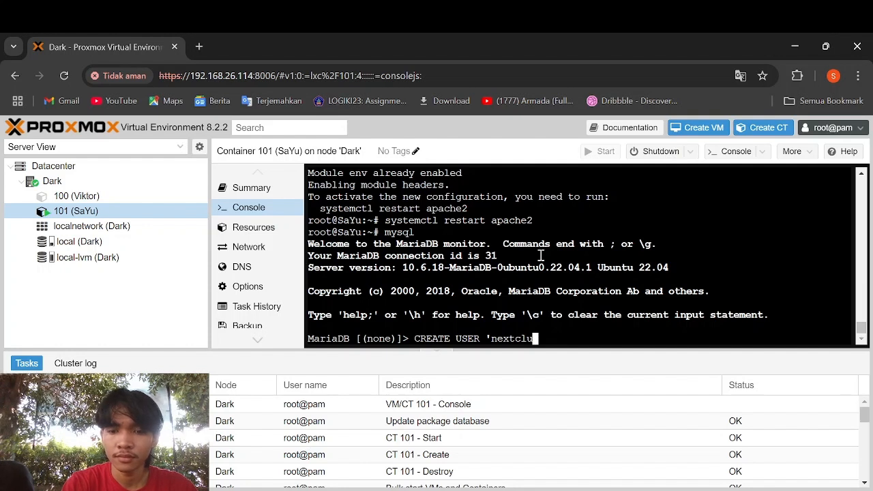
{"action": "key", "text": "BackSpace"}
{"action": "type", "text": "oud"}
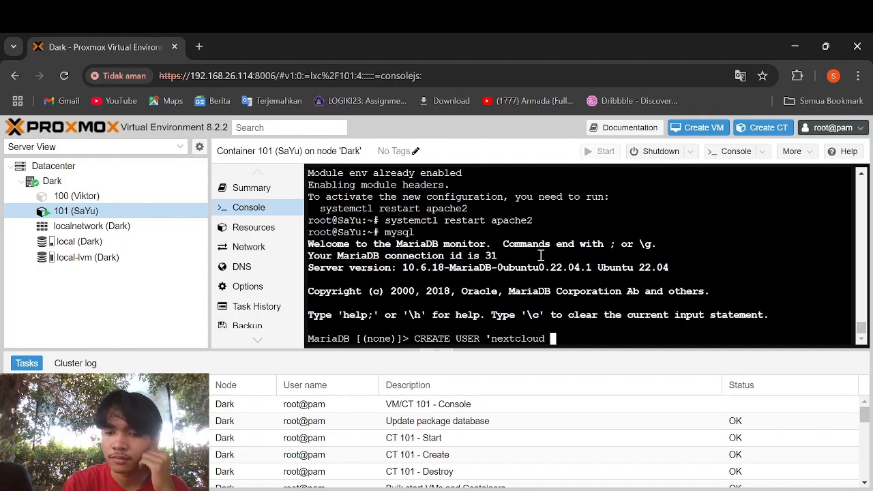
{"action": "key", "text": "BackSpace"}
{"action": "type", "text": ","}
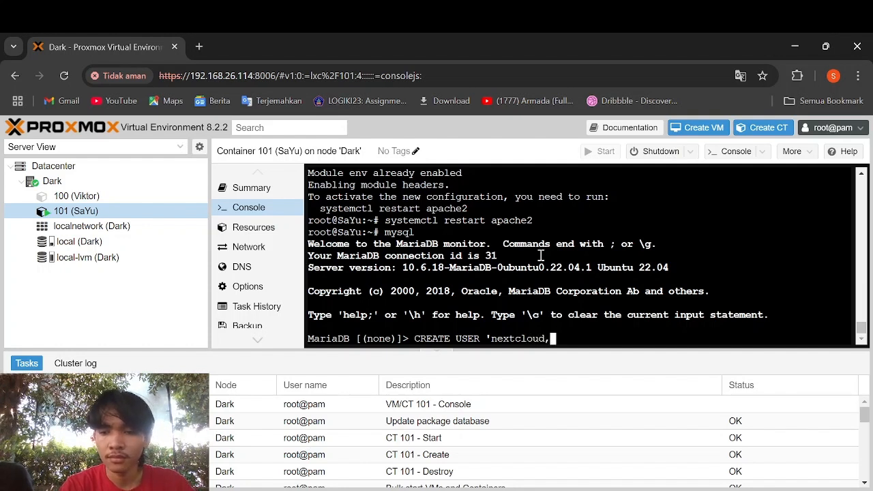
{"action": "type", "text": "@"}
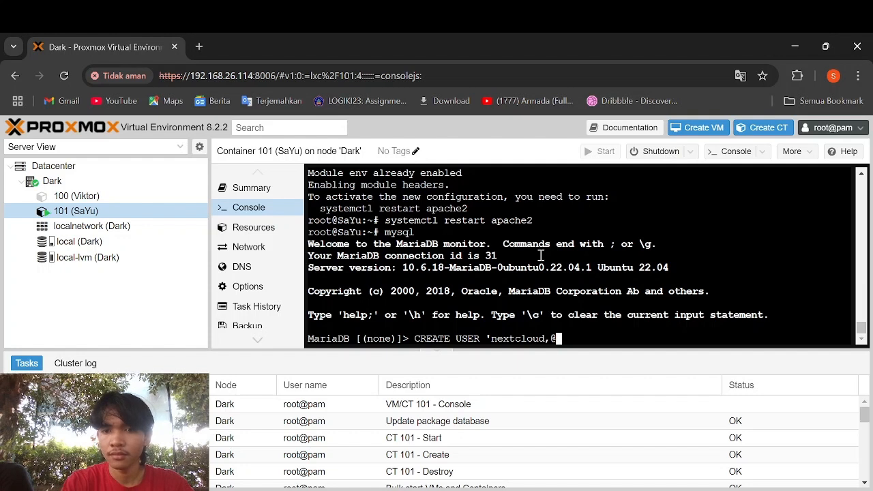
{"action": "type", "text": ","}
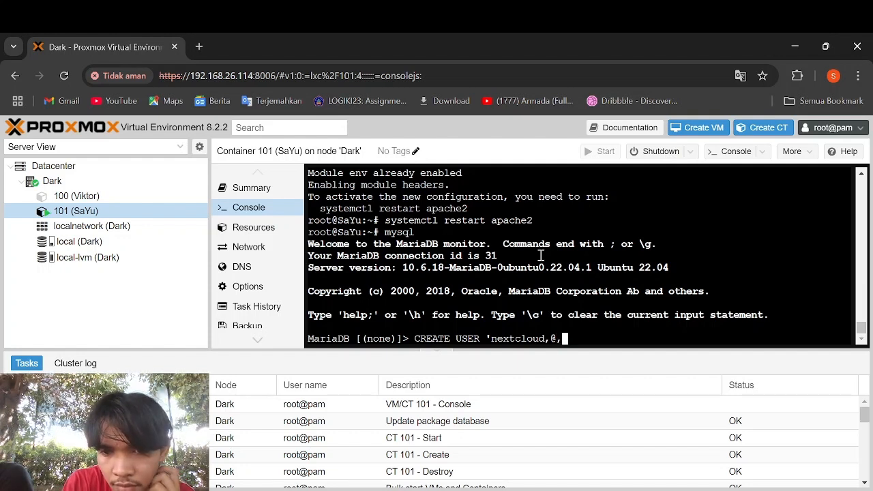
{"action": "key", "text": "BackSpace"}
{"action": "key", "text": "BackSpace"}
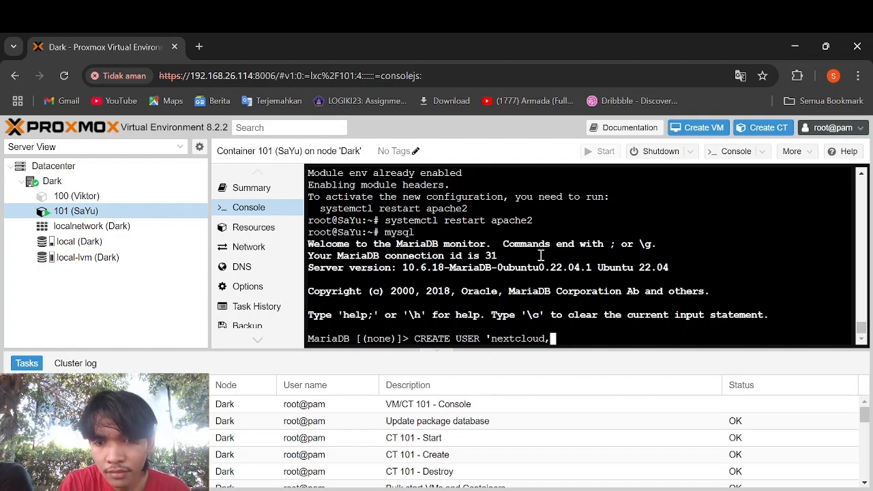
{"action": "key", "text": "BackSpace"}
{"action": "key", "text": "BackSpace"}
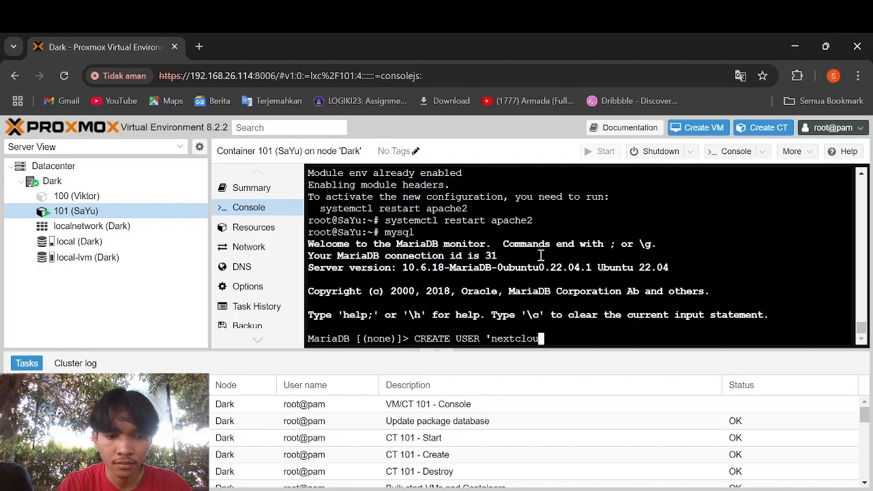
- Complete the user as 'nextcloud'@'localhost' and add the IDENTIFIED keyword
{"action": "type", "text": "'@"}
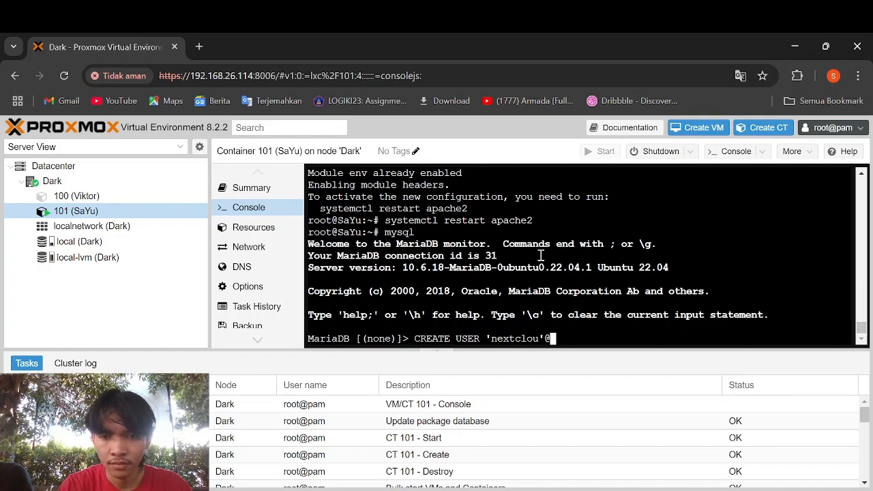
{"action": "type", "text": "'"}
{"action": "key", "text": "Left"}
{"action": "key", "text": "Left"}
{"action": "key", "text": "Left"}
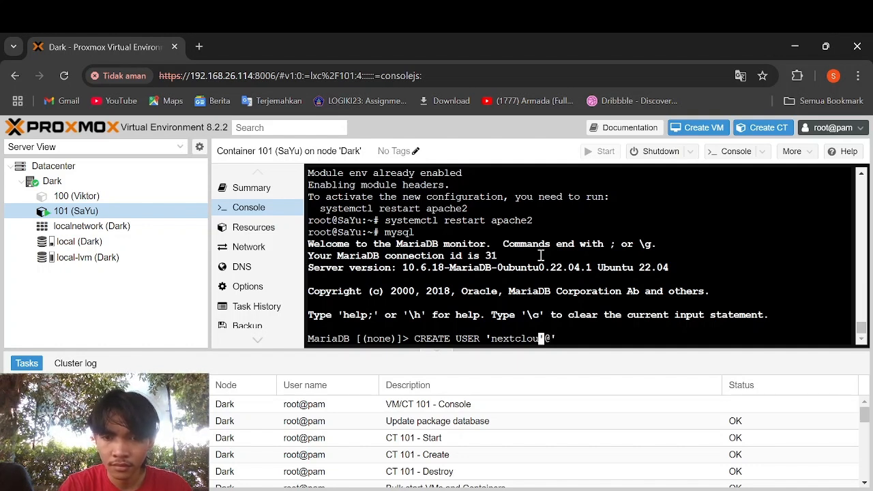
{"action": "type", "text": "d"}
{"action": "key", "text": "Right"}
{"action": "key", "text": "Right"}
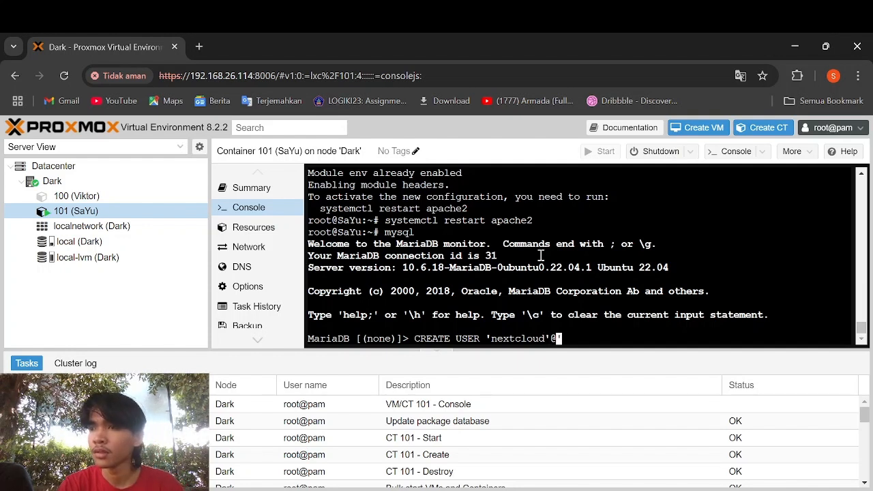
{"action": "type", "text": "lo"}
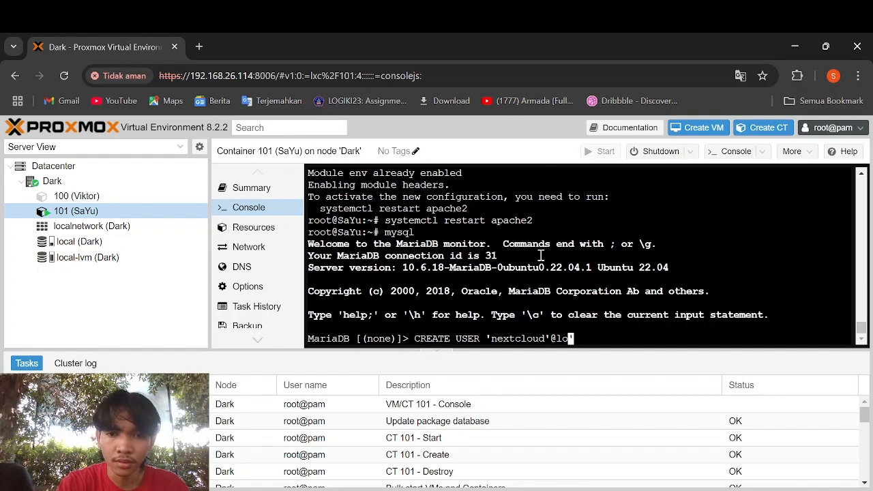
{"action": "key", "text": "BackSpace"}
{"action": "key", "text": "BackSpace"}
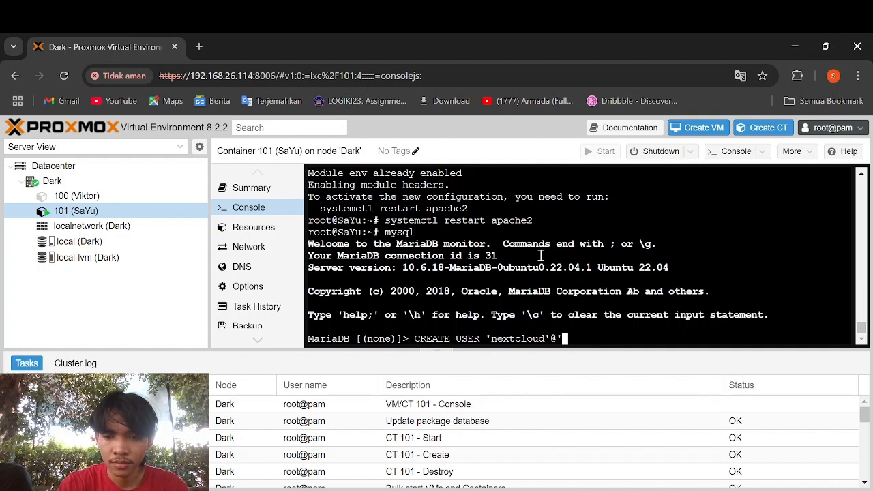
{"action": "type", "text": "localho"}
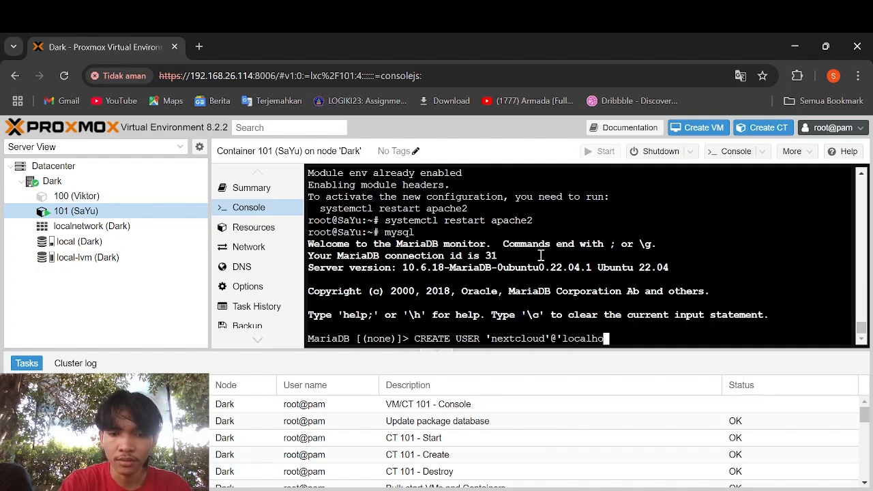
{"action": "type", "text": "st."}
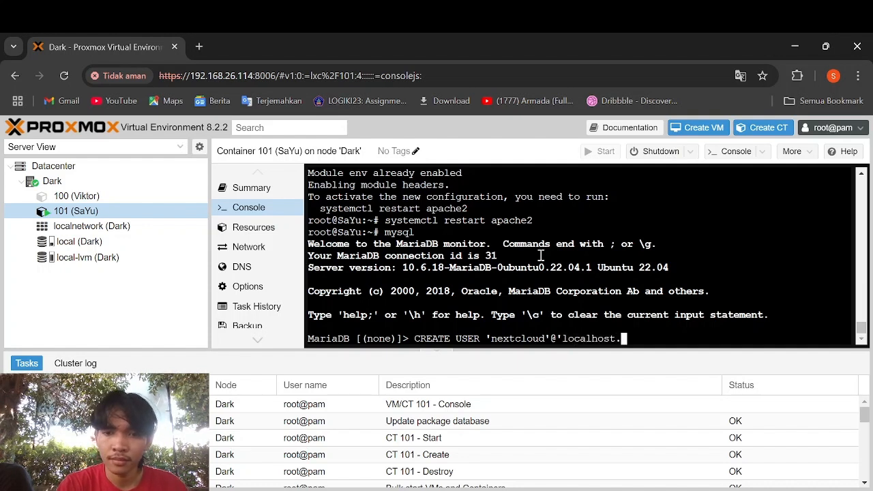
{"action": "key", "text": "BackSpace"}
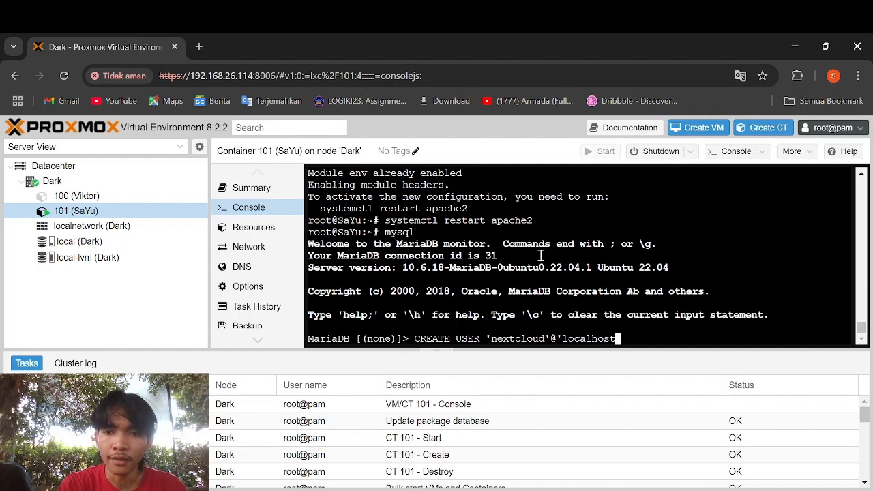
{"action": "type", "text": "' IDE"}
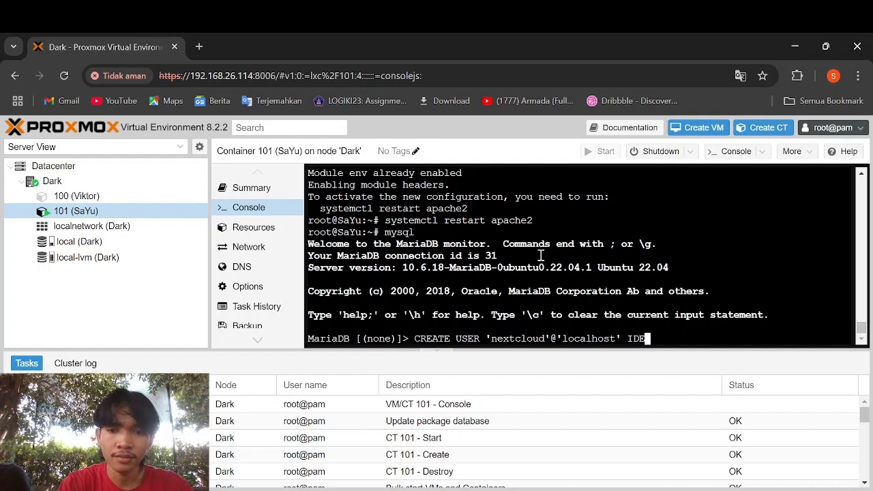
{"action": "type", "text": "N"}
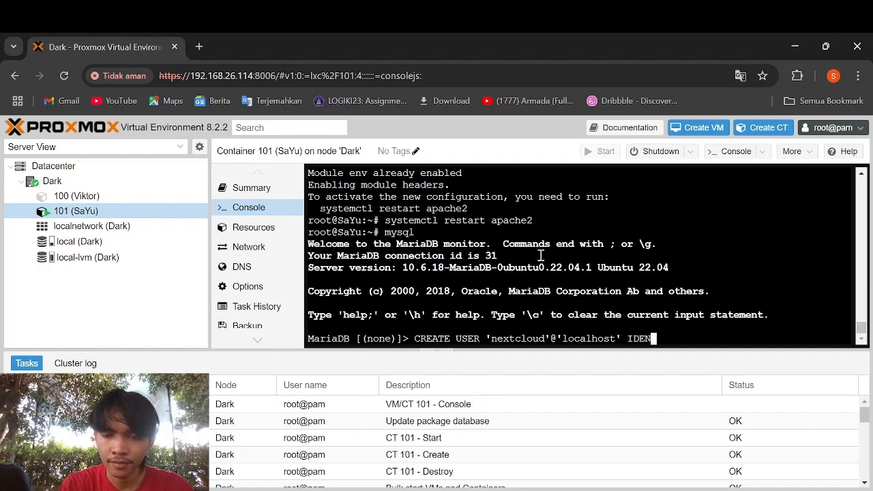
{"action": "type", "text": "NT"}
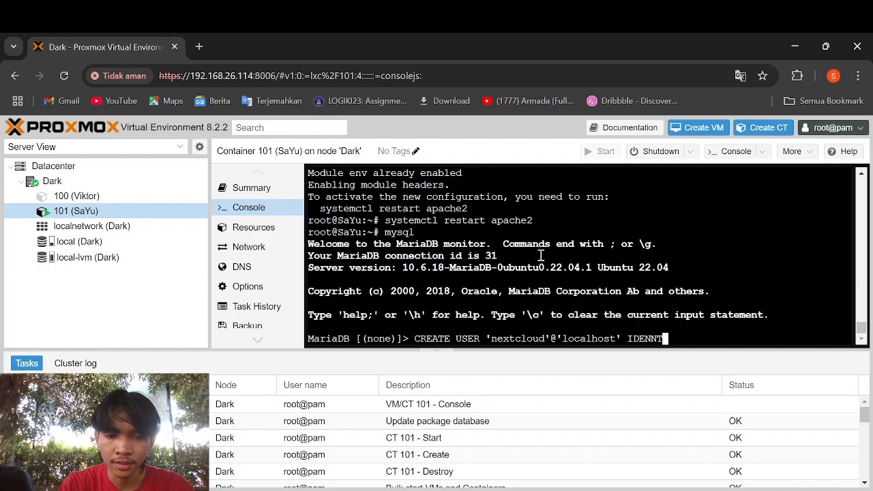
{"action": "type", "text": "TIFIED"}
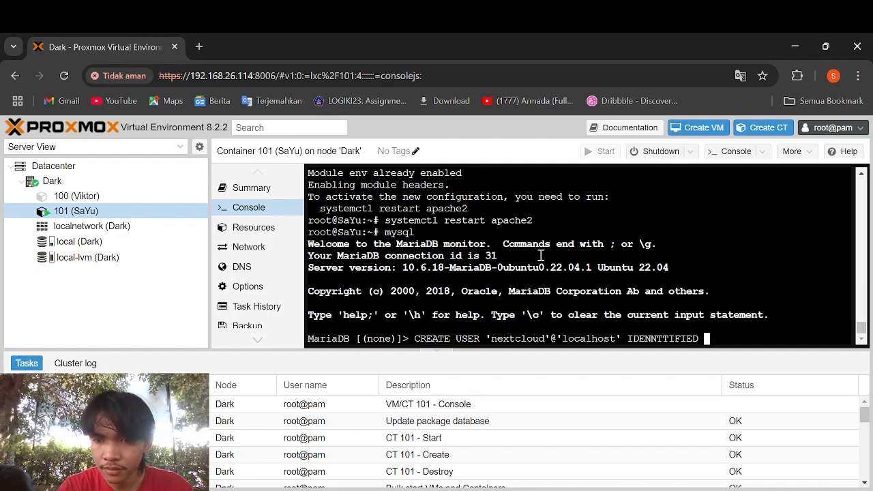
- Correct IDENNTTIFIED to IDENTIFIED in the pending CREATE USER 'nextcloud'@'localhost' line
{"action": "key", "text": "Left"}
{"action": "key", "text": "Left"}
{"action": "key", "text": "Left"}
{"action": "key", "text": "Left"}
{"action": "key", "text": "Left"}
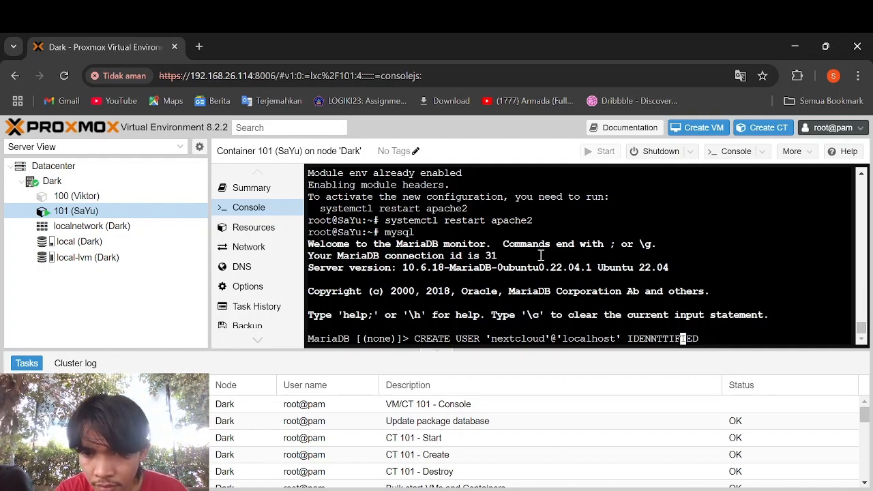
{"action": "key", "text": "Left"}
{"action": "key", "text": "Left"}
{"action": "key", "text": "Left"}
{"action": "key", "text": "Left"}
{"action": "key", "text": "Left"}
{"action": "key", "text": "Left"}
{"action": "key", "text": "Left"}
{"action": "key", "text": "Left"}
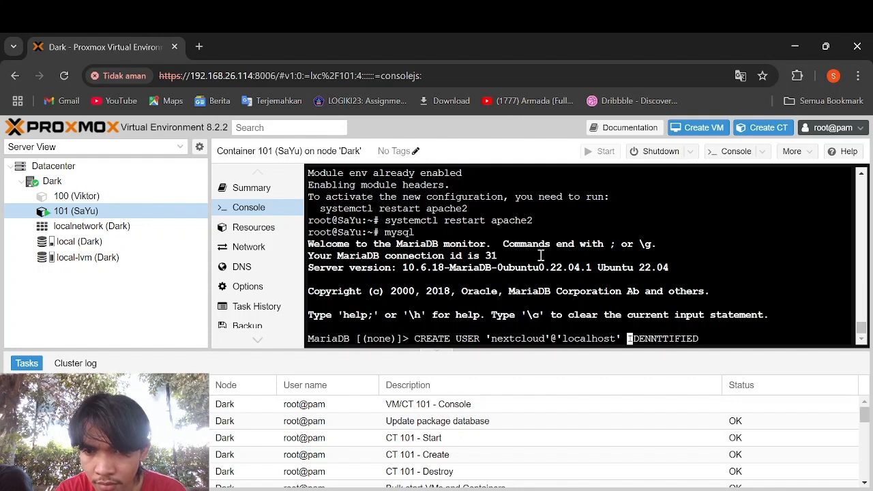
{"action": "key", "text": "Right"}
{"action": "key", "text": "Right"}
{"action": "key", "text": "Right"}
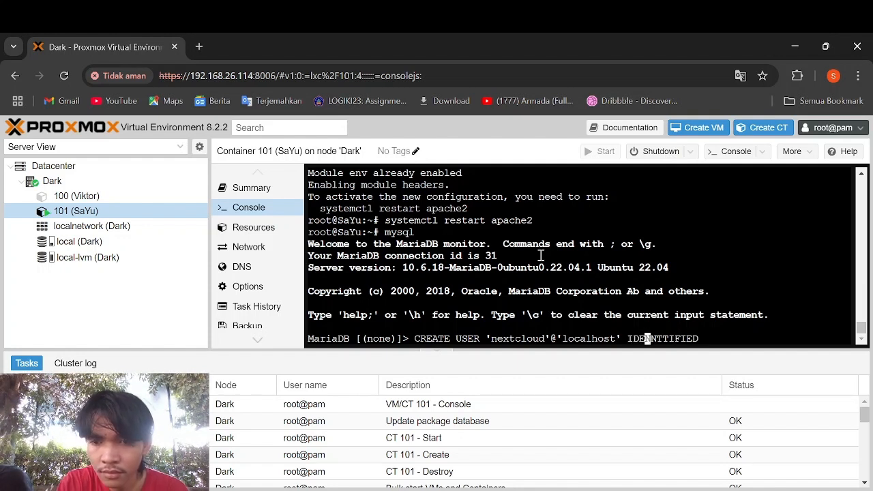
{"action": "key", "text": "Delete"}
{"action": "key", "text": "Right"}
{"action": "key", "text": "Right"}
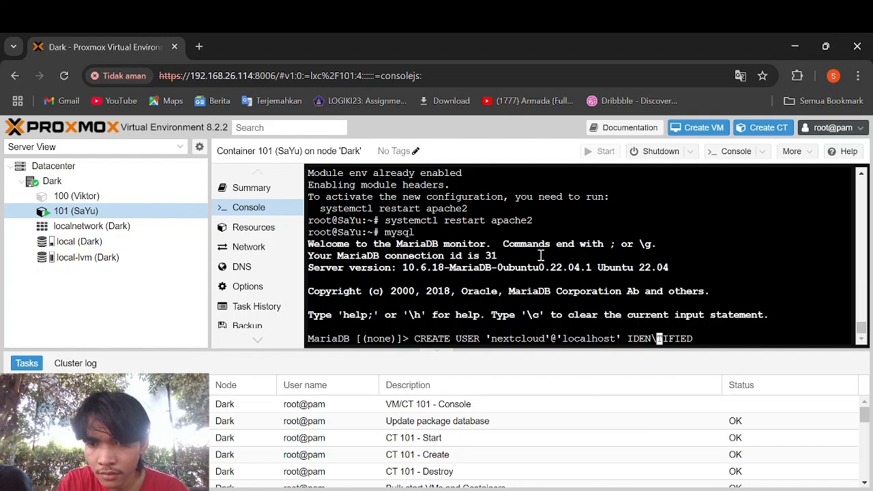
{"action": "key", "text": "BackSpace"}
{"action": "key", "text": "BackSpace"}
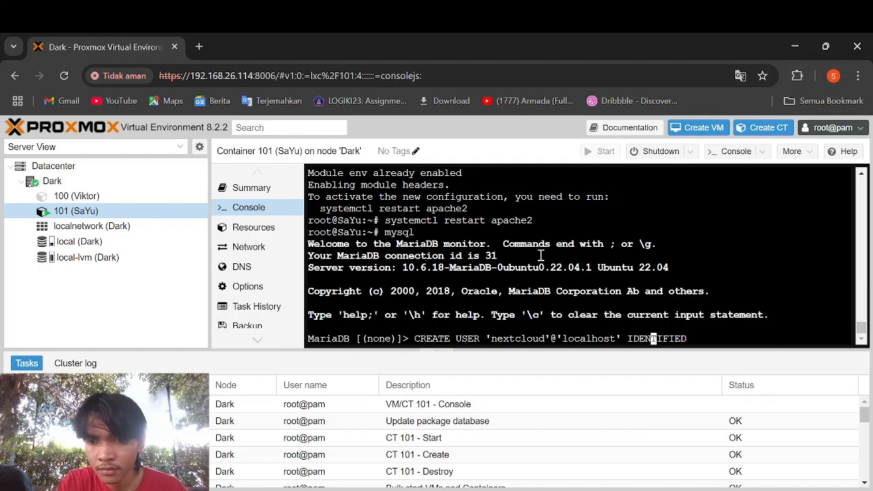
{"action": "key", "text": "Right"}
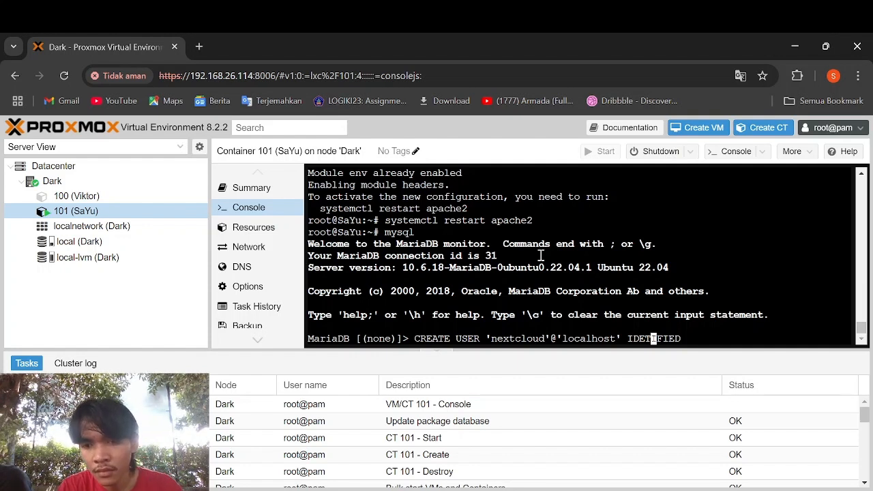
{"action": "key", "text": "Left"}
{"action": "type", "text": "N"}
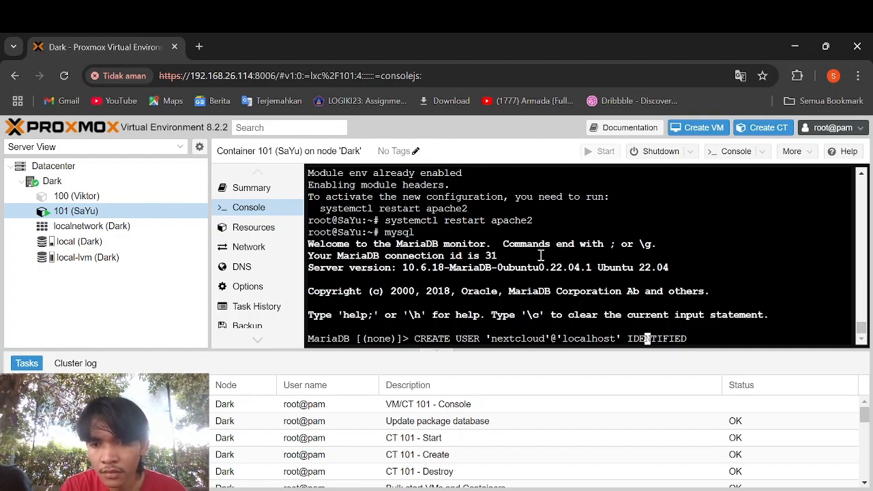
{"action": "key", "text": "Right"}
{"action": "key", "text": "Right"}
{"action": "key", "text": "Right"}
{"action": "key", "text": "Right"}
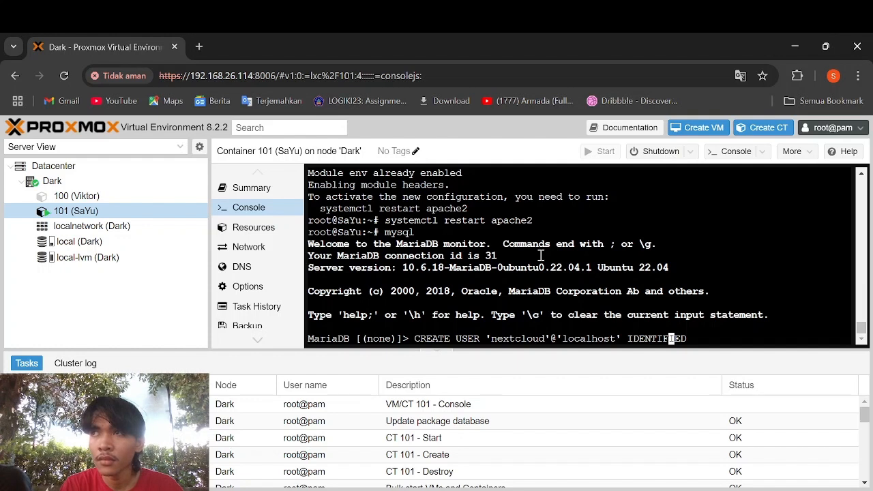
{"action": "key", "text": "Right"}
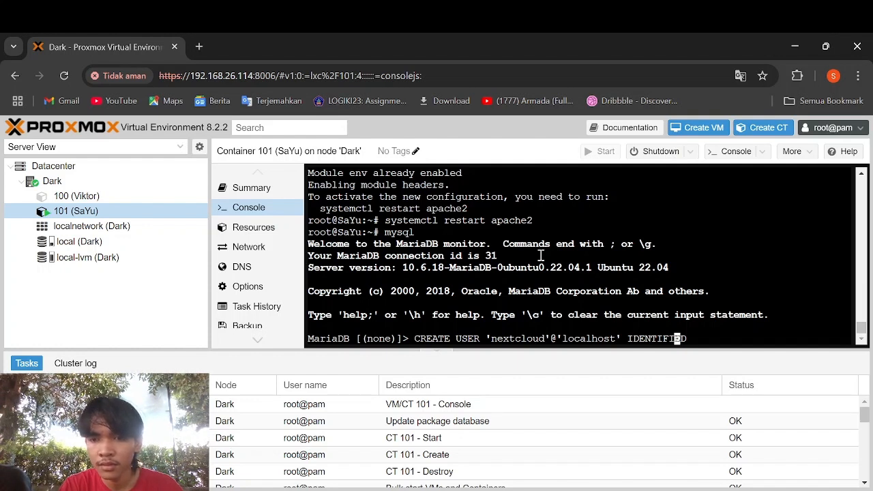
{"action": "key", "text": "Right"}
{"action": "key", "text": "Right"}
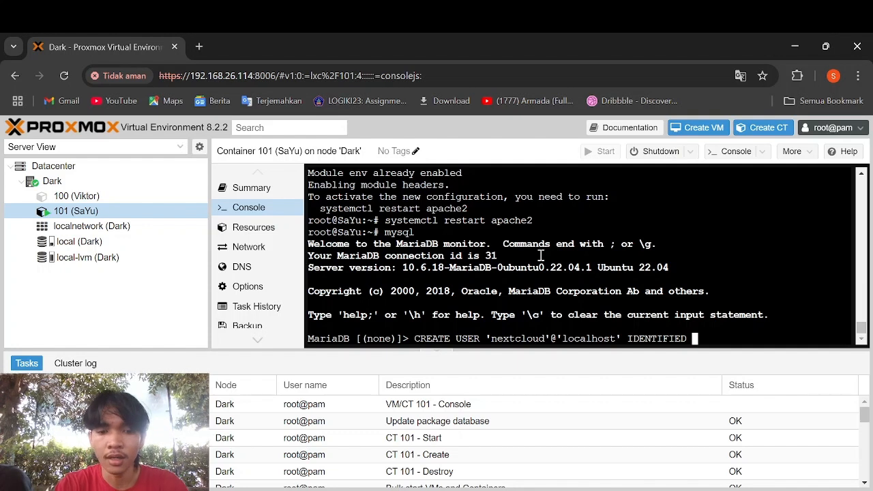
- Append BY with the user's password in quotes and a semicolon, then execute the statement
{"action": "type", "text": "BY"}
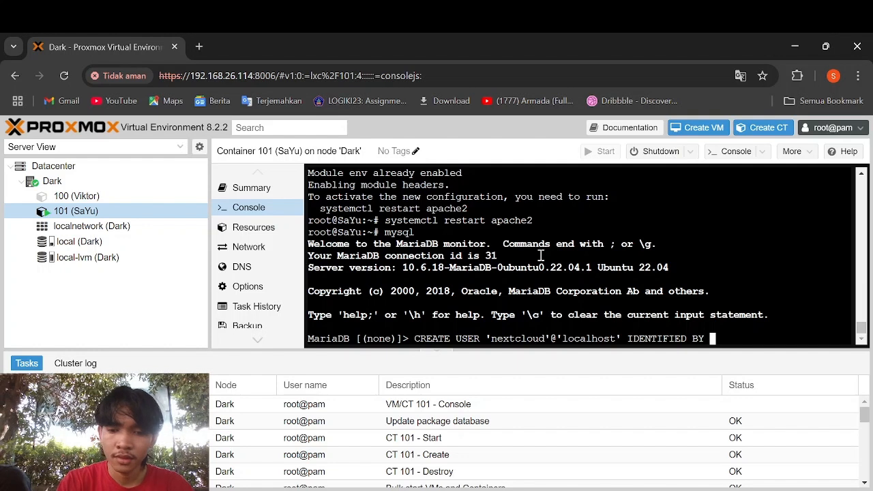
{"action": "type", "text": "'pass"}
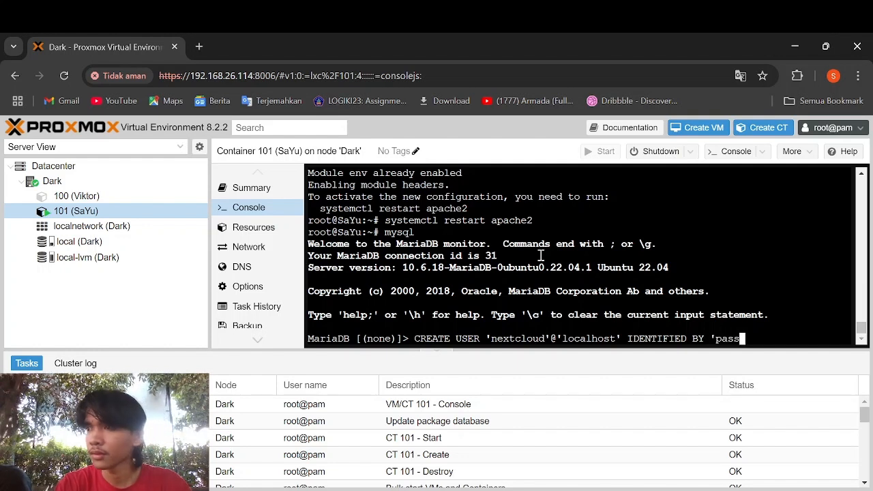
{"action": "type", "text": "w@ord"}
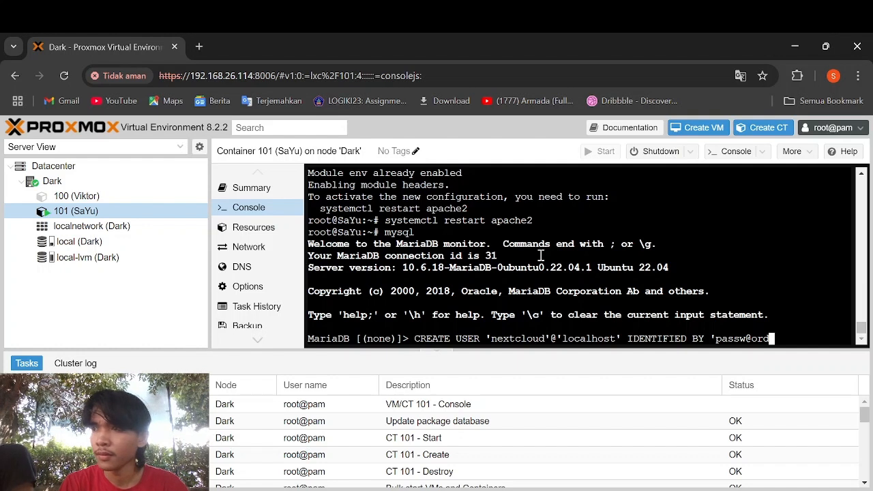
{"action": "key", "text": "Left"}
{"action": "key", "text": "Left"}
{"action": "key", "text": "BackSpace"}
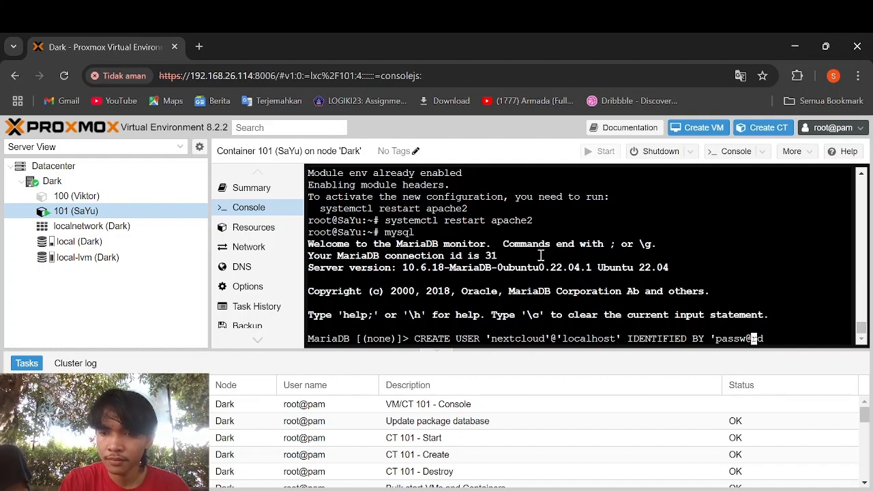
{"action": "key", "text": "Right"}
{"action": "key", "text": "Right"}
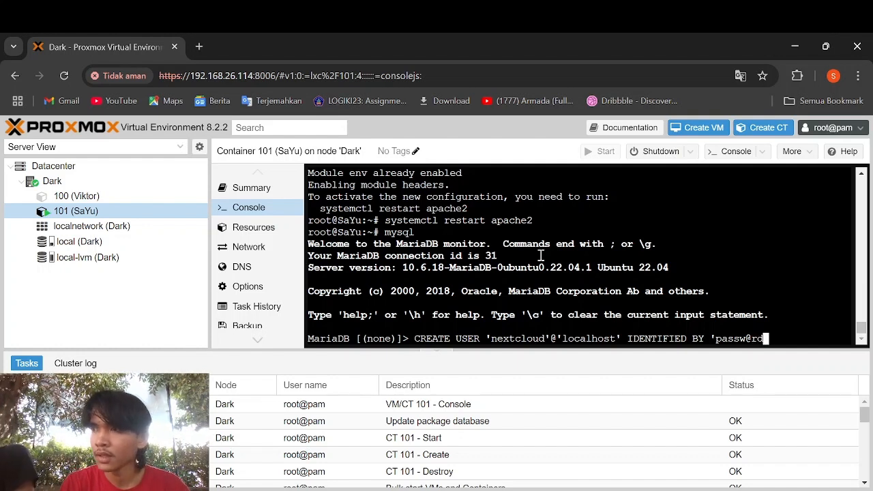
{"action": "type", "text": "';"}
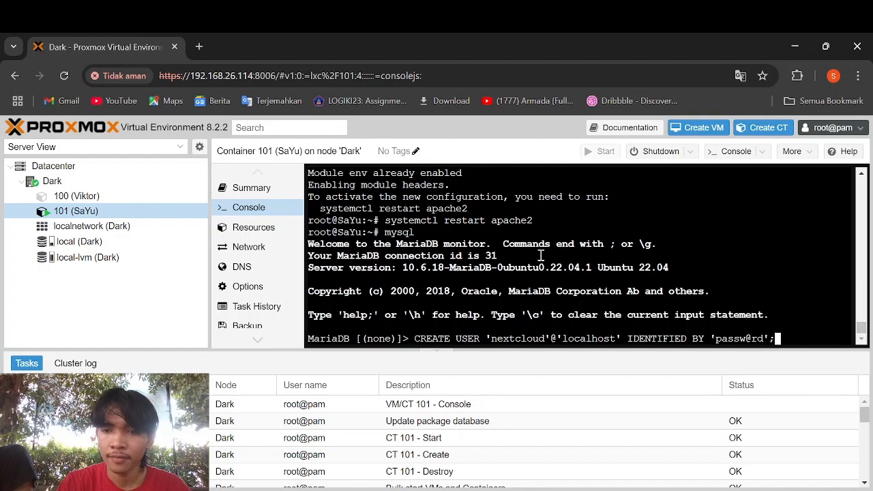
{"action": "key", "text": "Return"}
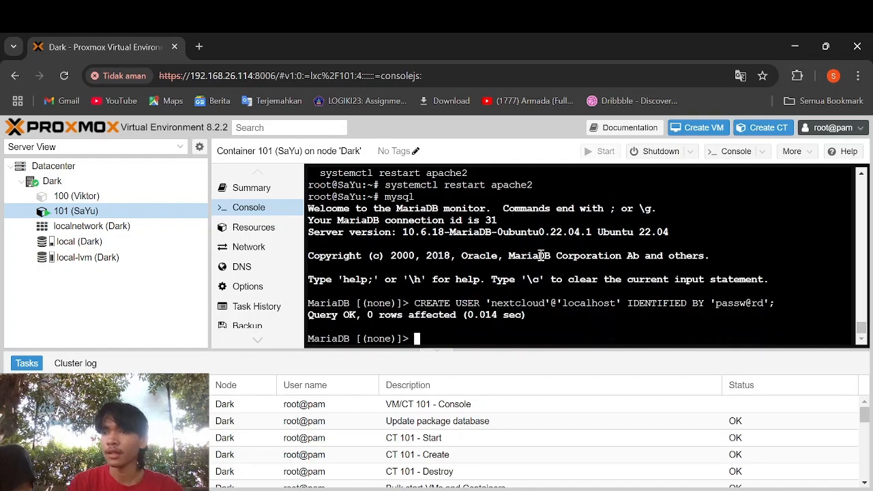
- Run CREATE DATABASE IF NOT EXISTS nextcloud with utf8mb4 charset and utf8mb4_general_ci collation
{"action": "type", "text": "CREATE"}
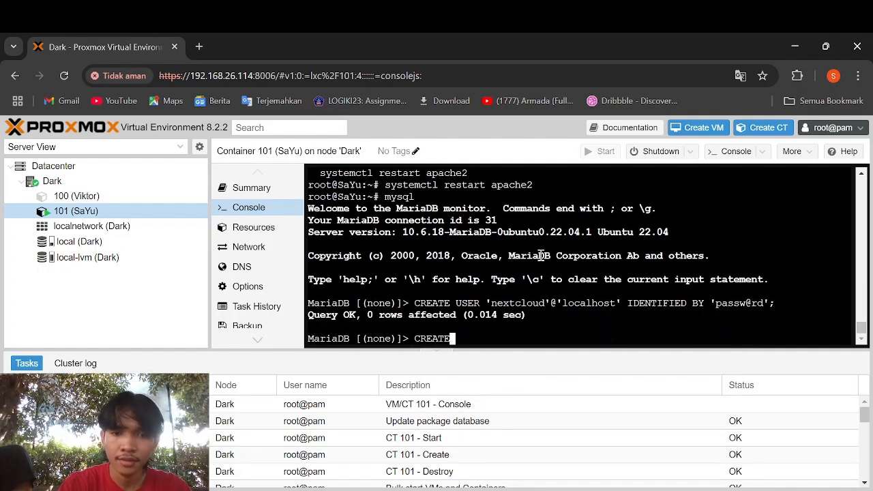
{"action": "type", "text": " DATABAS"}
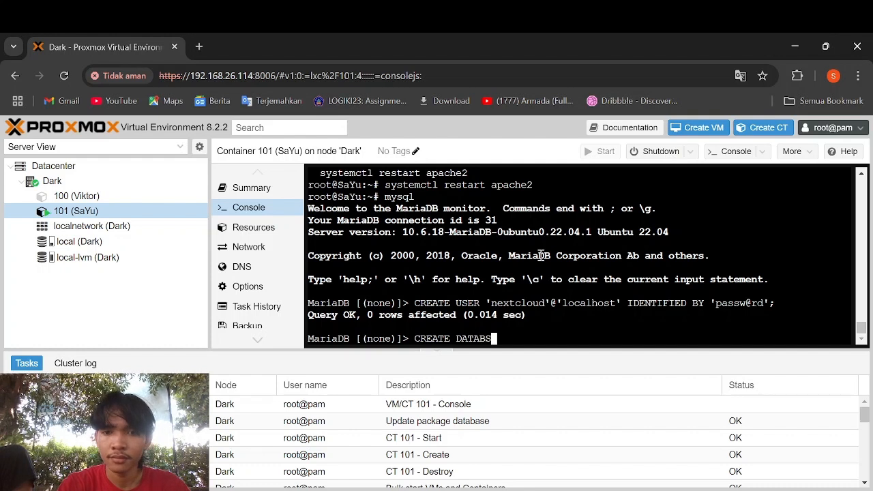
{"action": "type", "text": "E "}
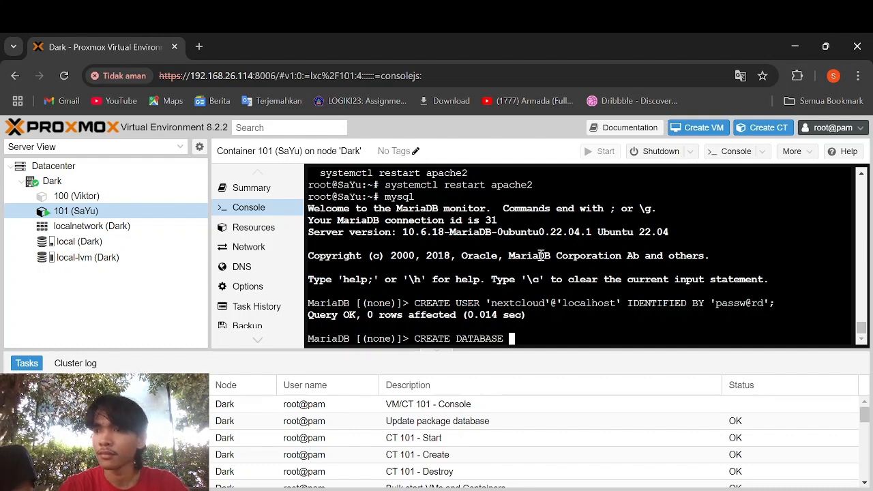
{"action": "type", "text": "IF NOT EXISTS nextcloud CHARACTER SET utf8mb4 COLLATE utf8mb4_general_ci"}
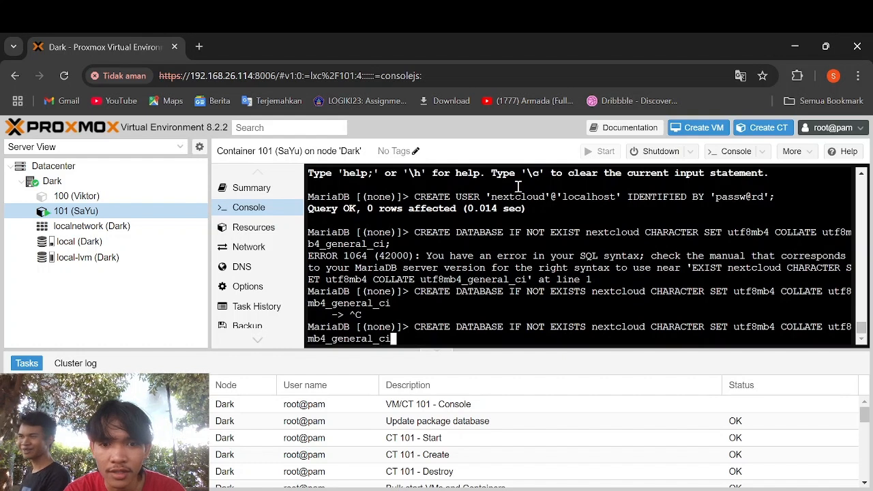
{"action": "type", "text": ";"}
{"action": "key", "text": "Return"}
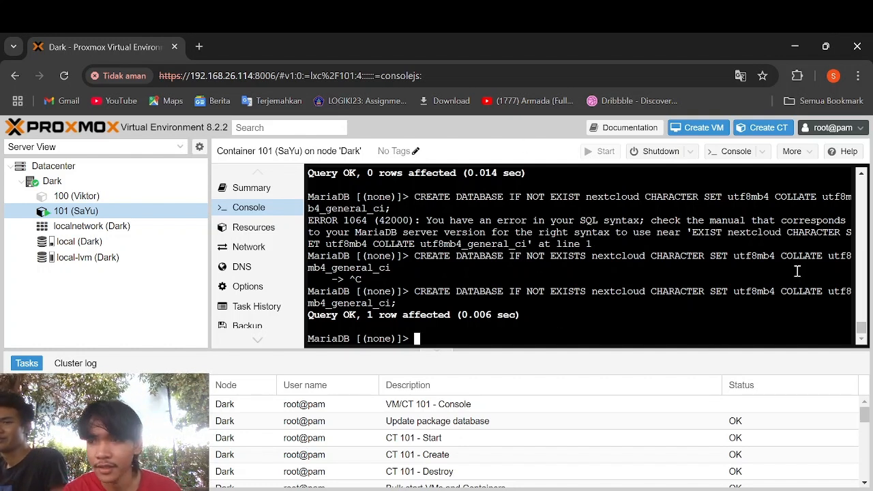
- Run GRANT ALL PRIVILEGES ON nextcloud.* TO 'nextcloud'@'localhost'; at the MariaDB prompt
{"action": "type", "text": "GR"}
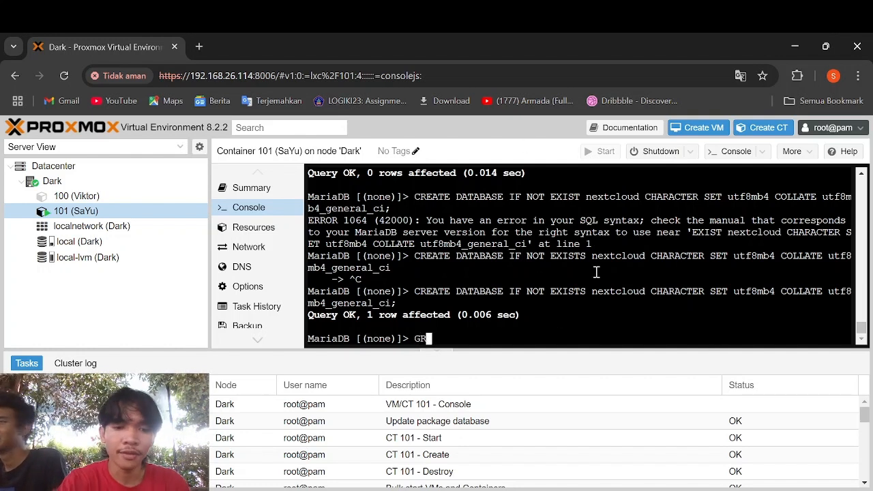
{"action": "type", "text": "ANTE"}
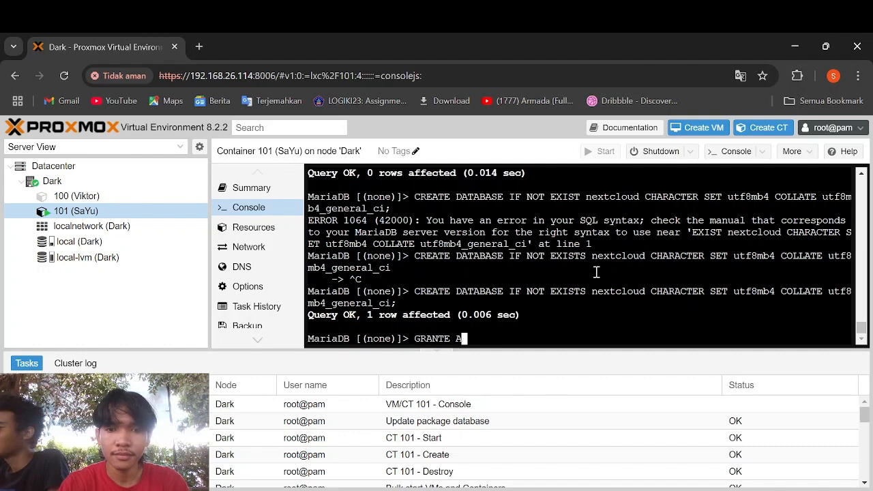
{"action": "key", "text": "BackSpace"}
{"action": "type", "text": "AKE"}
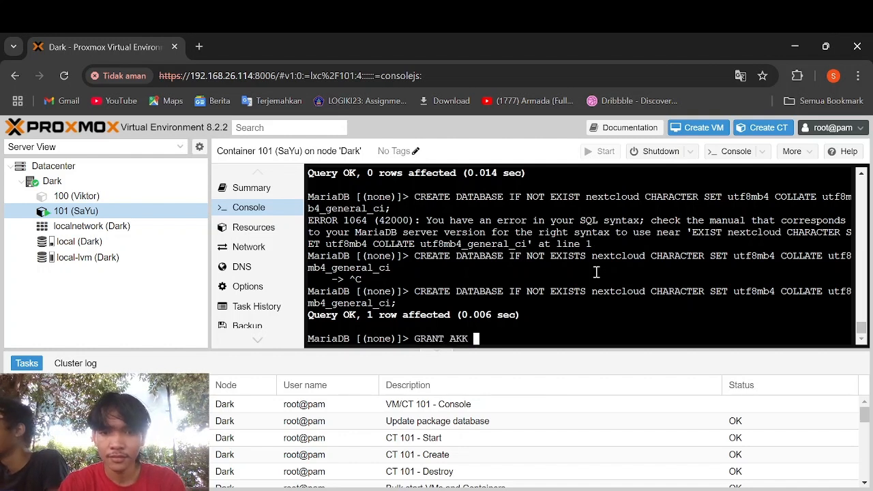
{"action": "key", "text": "BackSpace"}
{"action": "key", "text": "BackSpace"}
{"action": "key", "text": "BackSpace"}
{"action": "type", "text": "LL"}
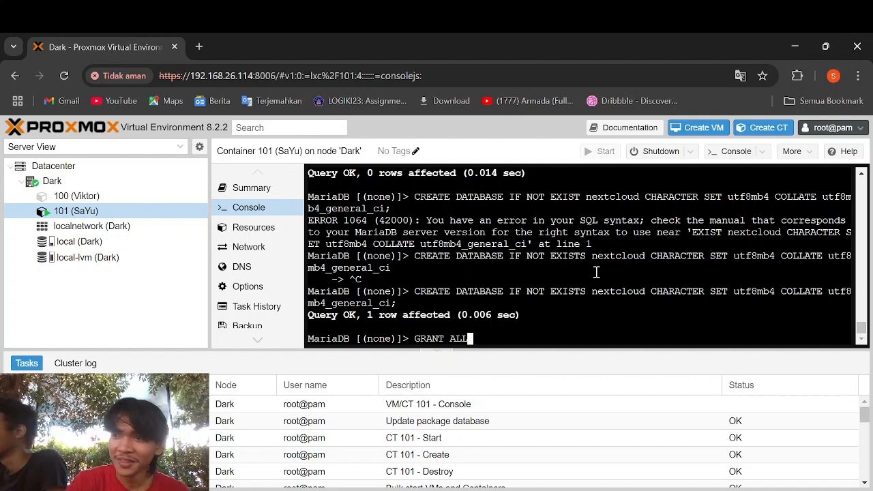
{"action": "type", "text": " PRIVIUL"}
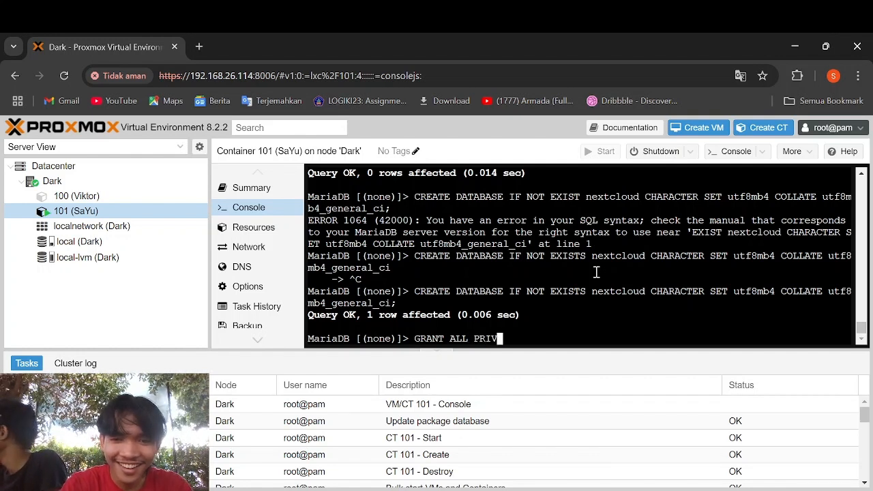
{"action": "key", "text": "BackSpace"}
{"action": "key", "text": "BackSpace"}
{"action": "type", "text": "LEGES "}
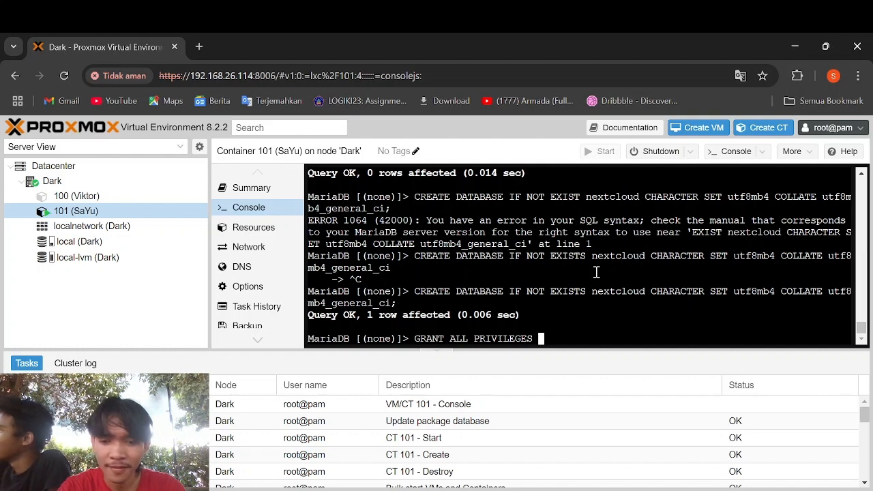
{"action": "type", "text": "ON nextc"}
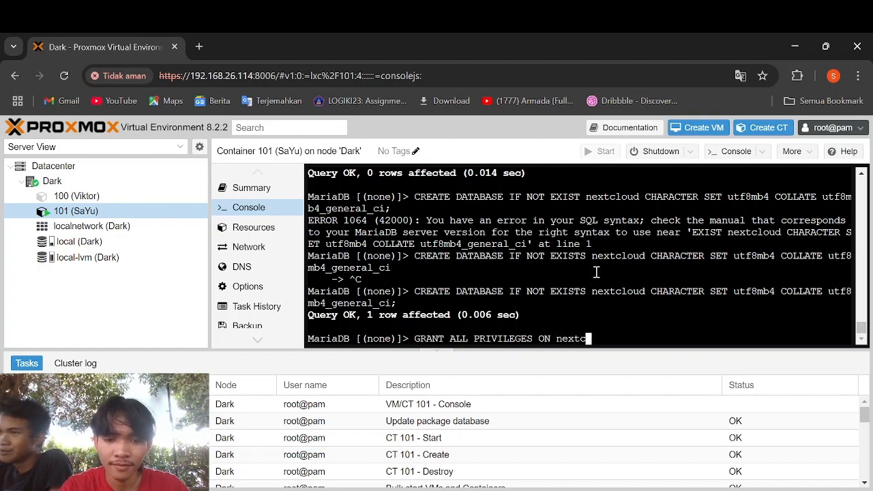
{"action": "type", "text": "loud"}
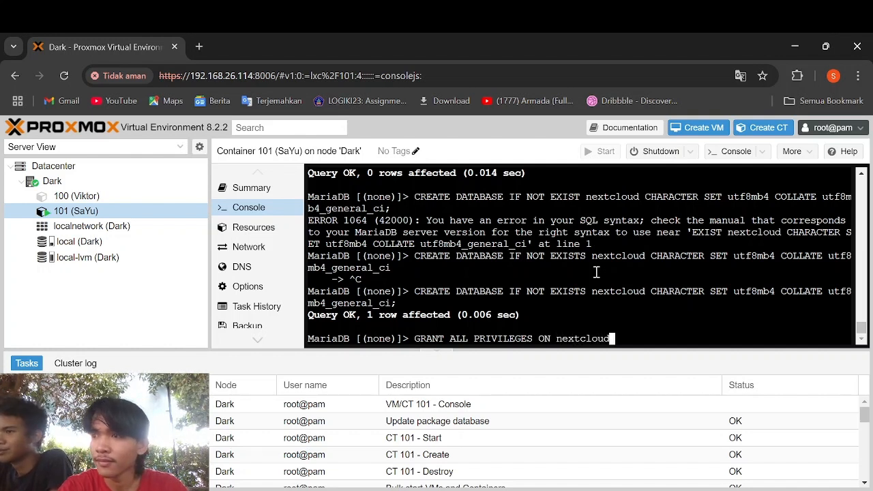
{"action": "type", "text": "."}
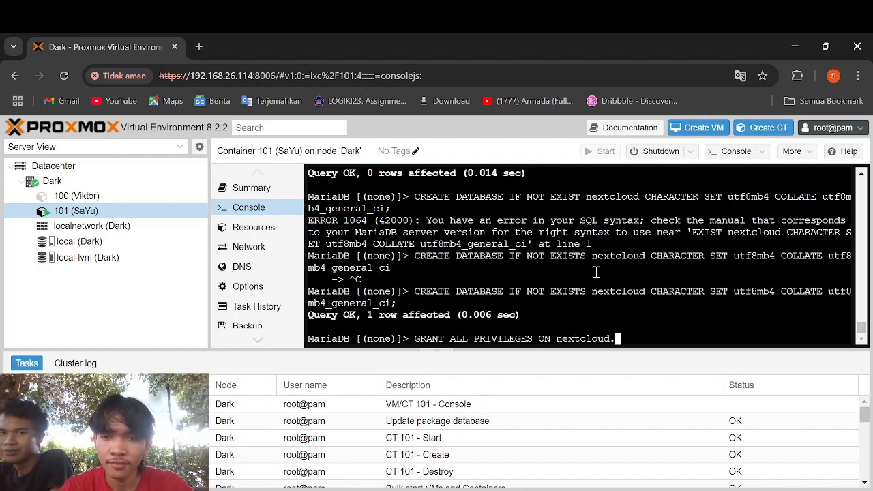
{"action": "type", "text": "* TO"}
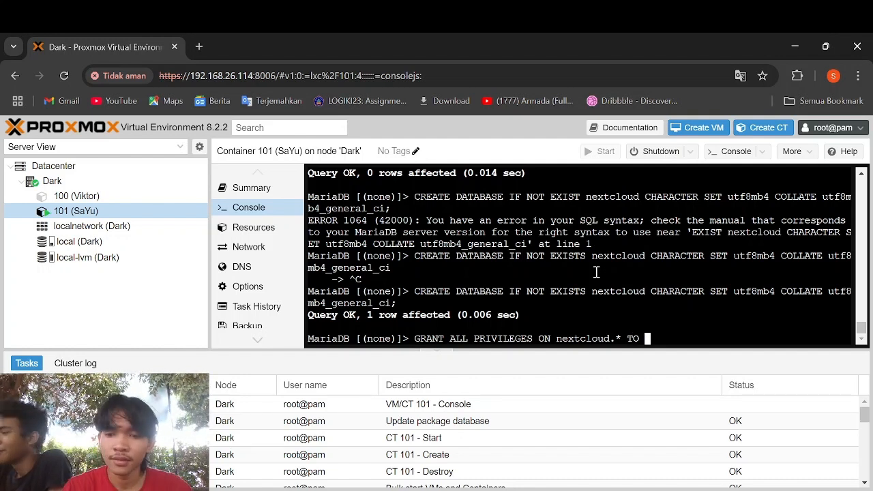
{"action": "type", "text": "'NEXT"}
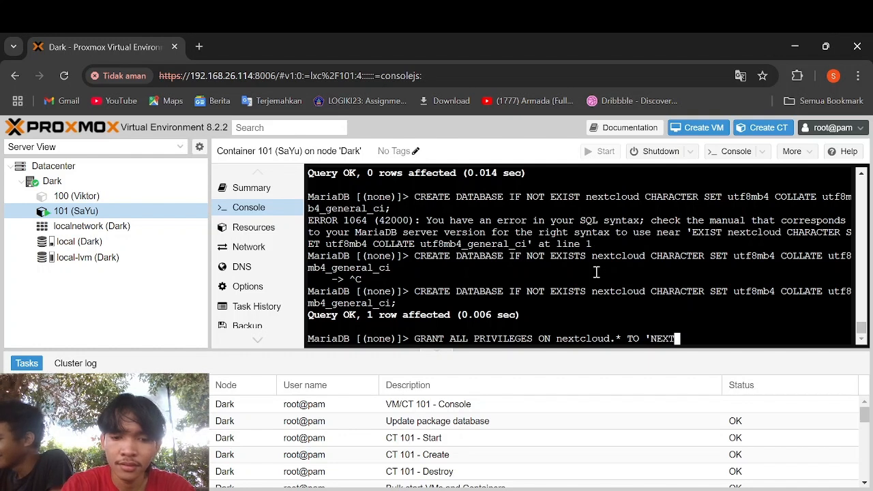
{"action": "key", "text": "BackSpace"}
{"action": "key", "text": "BackSpace"}
{"action": "key", "text": "BackSpace"}
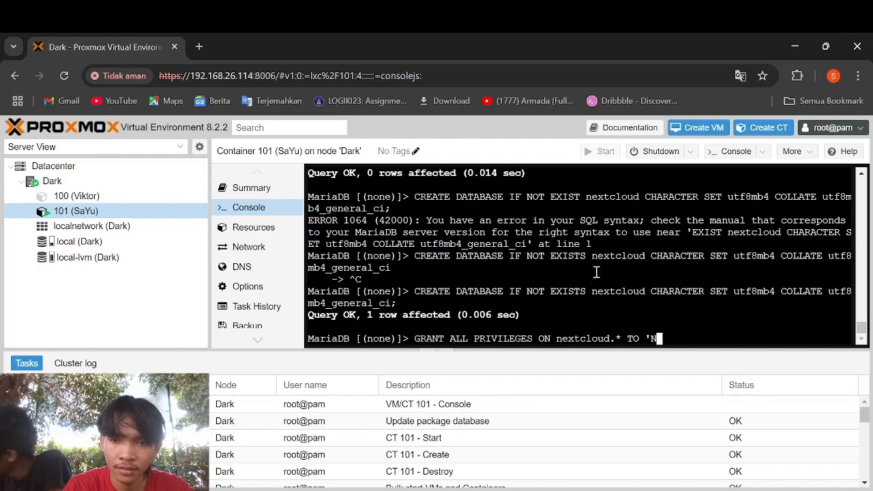
{"action": "key", "text": "BackSpace"}
{"action": "type", "text": "next"}
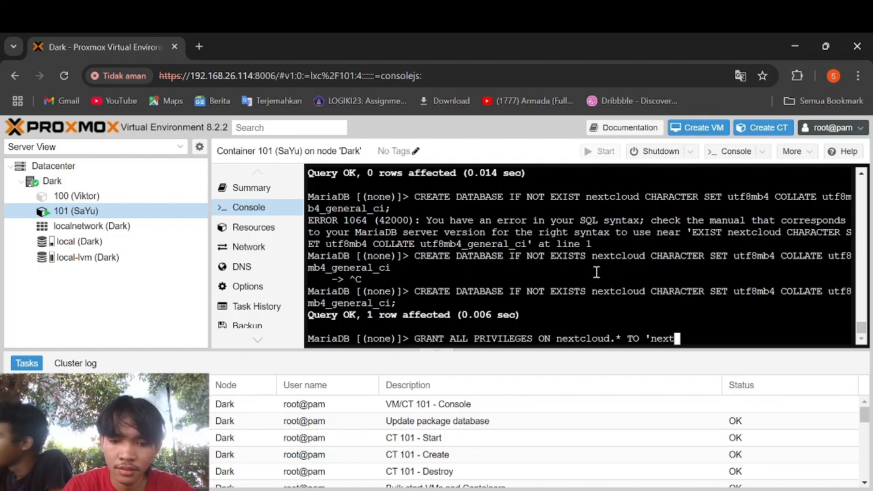
{"action": "type", "text": "cloud"}
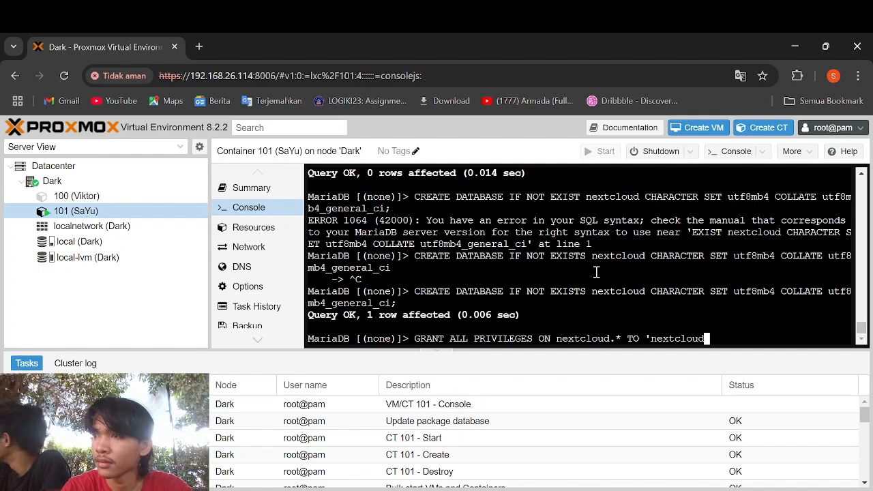
{"action": "type", "text": "'@'"}
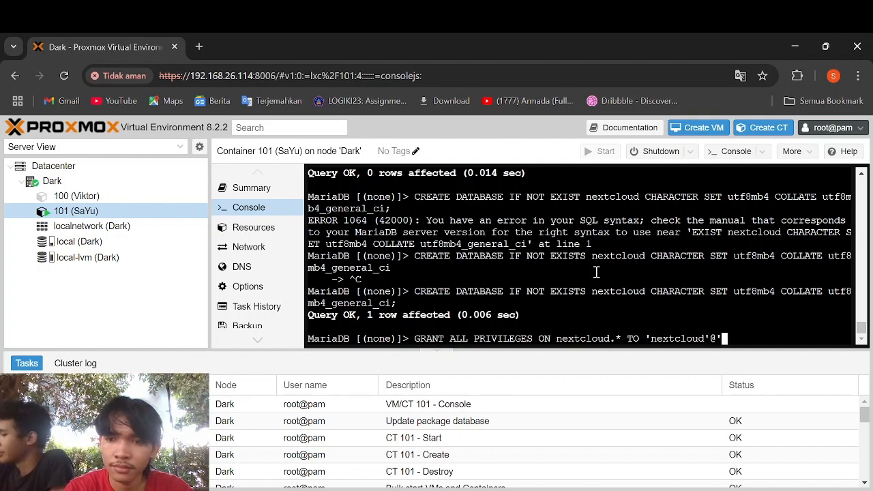
{"action": "type", "text": "localhost"}
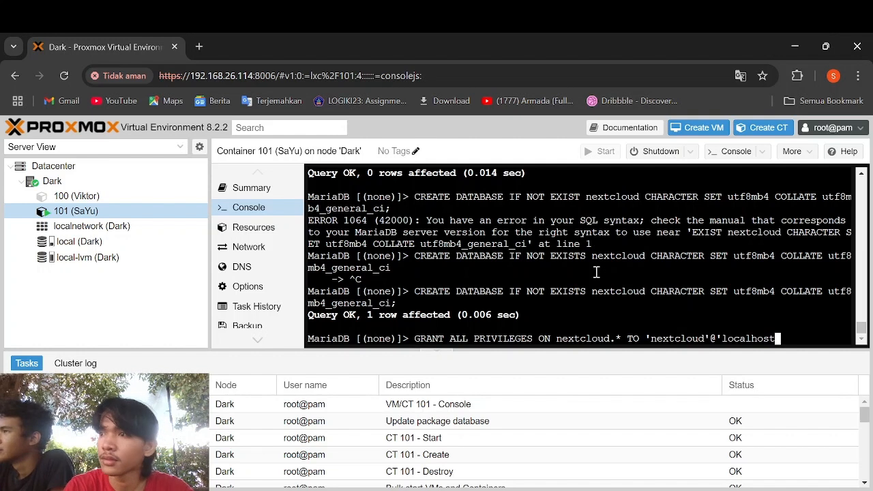
{"action": "type", "text": "'"}
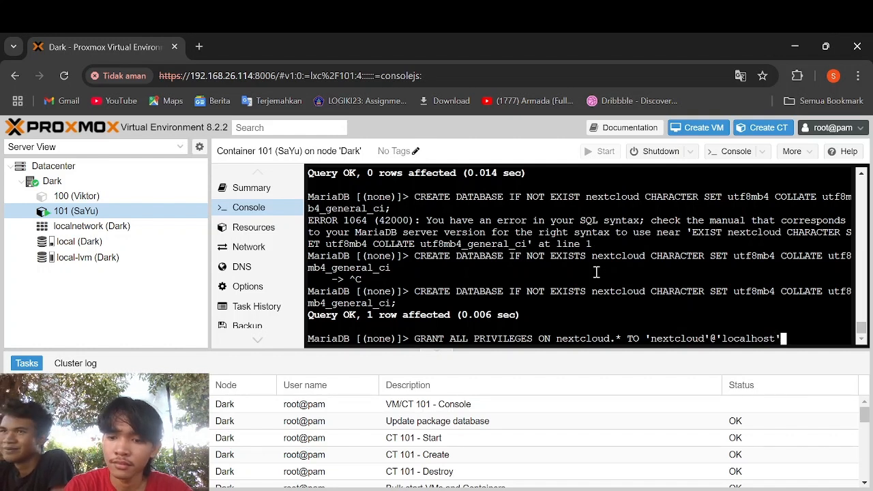
{"action": "type", "text": ";"}
{"action": "key", "text": "Return"}
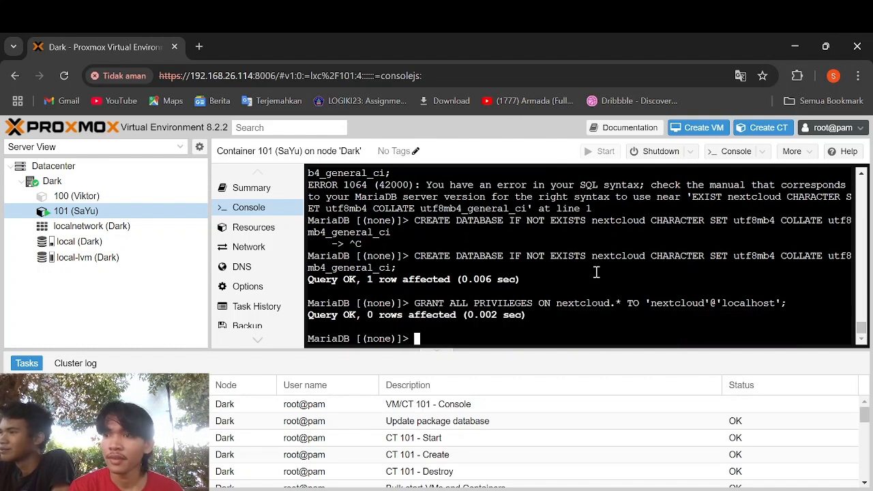
- Quit the MariaDB monitor and cd into /var/www in the container shell
{"action": "type", "text": "quit"}
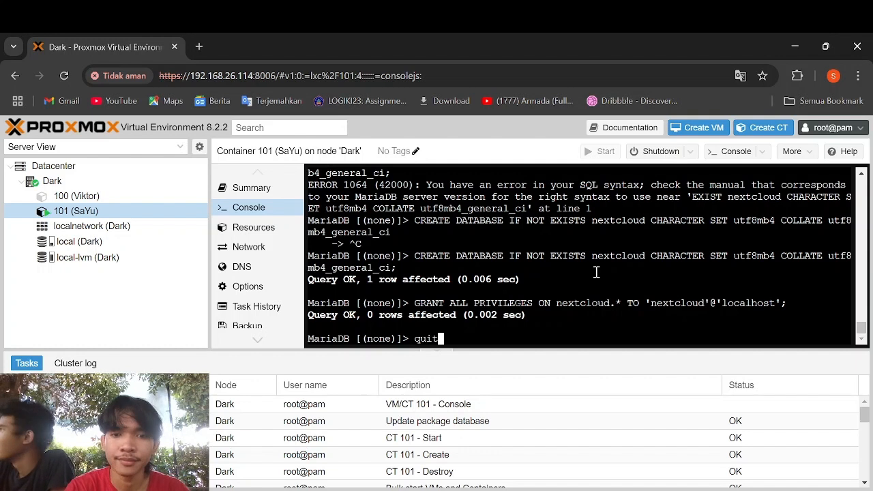
{"action": "key", "text": "Return"}
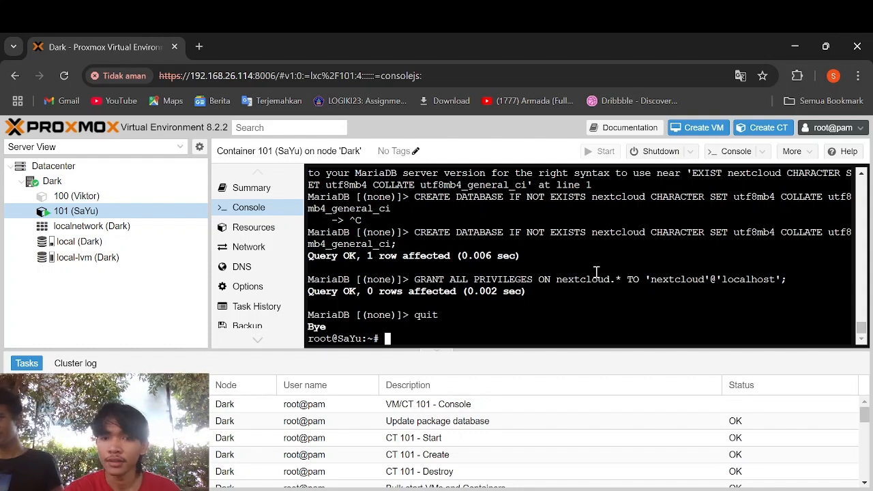
{"action": "type", "text": "cd "}
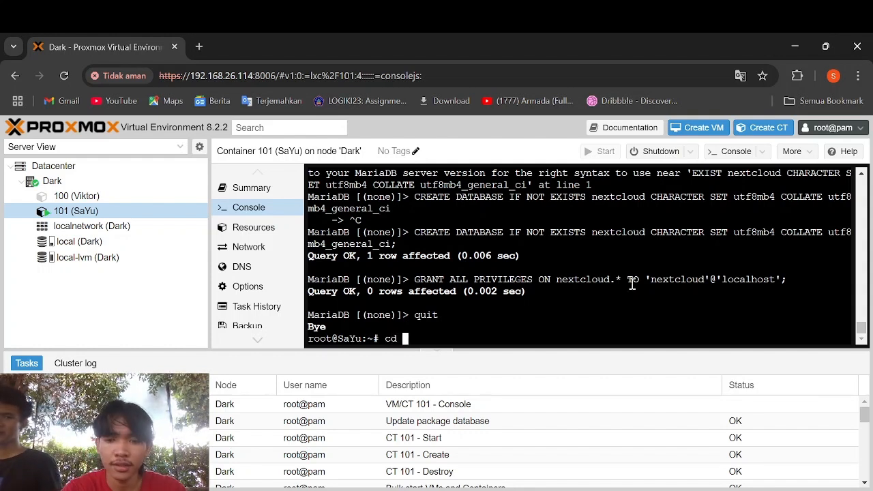
{"action": "type", "text": "/var."}
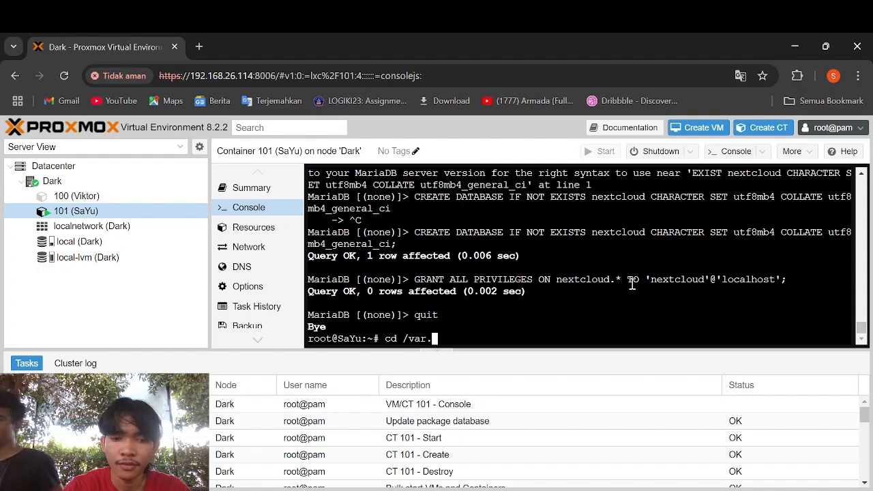
{"action": "key", "text": "BackSpace"}
{"action": "type", "text": "/www"}
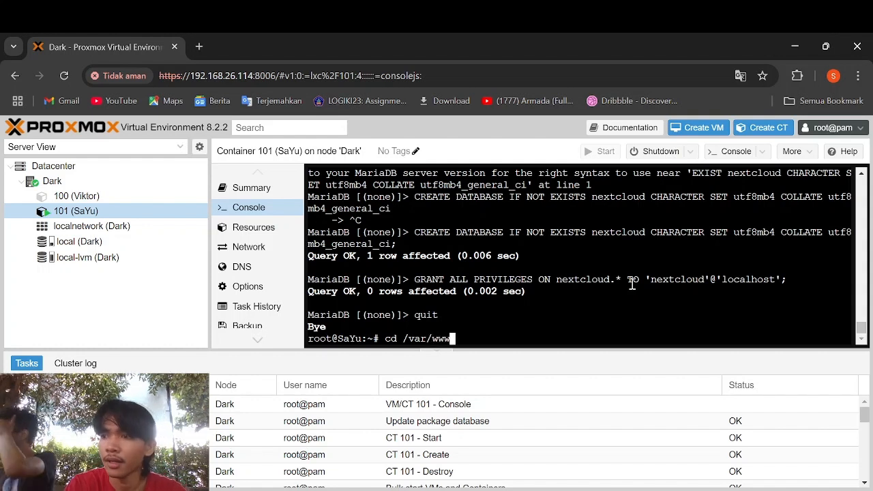
{"action": "key", "text": "Return"}
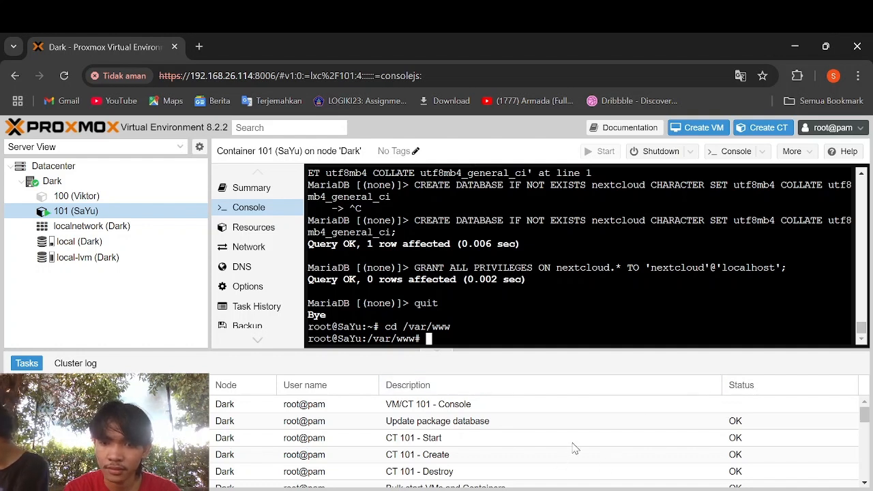
{"action": "key", "text": "alt+Tab"}
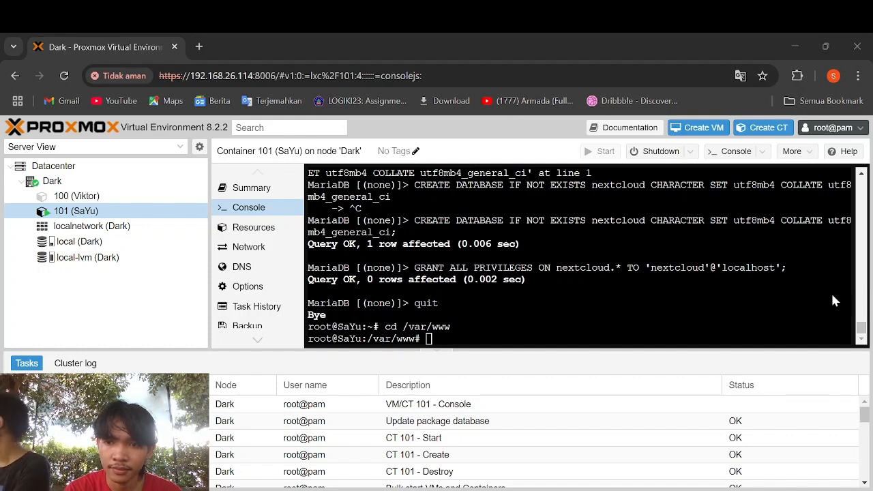
{"action": "left_click", "coordinate": [386, 326]}
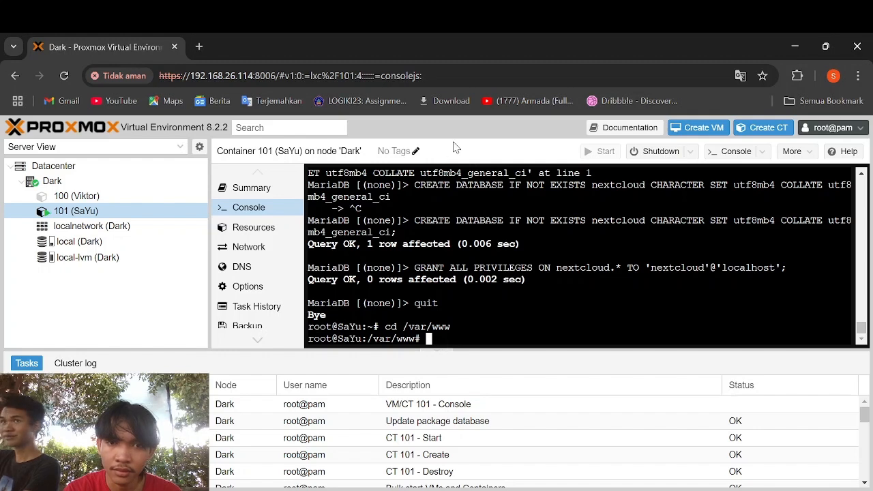
- Download Nextcloud's latest.zip from download.nextcloud.com into /var/www with wget
{"action": "type", "text": "wget https://download.nextcloud.com/server/releases/latest.zip"}
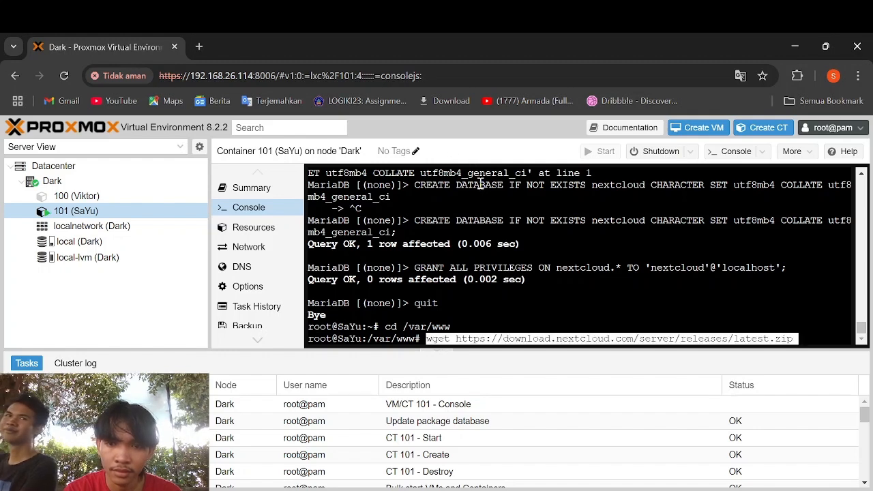
{"action": "key", "text": "Return"}
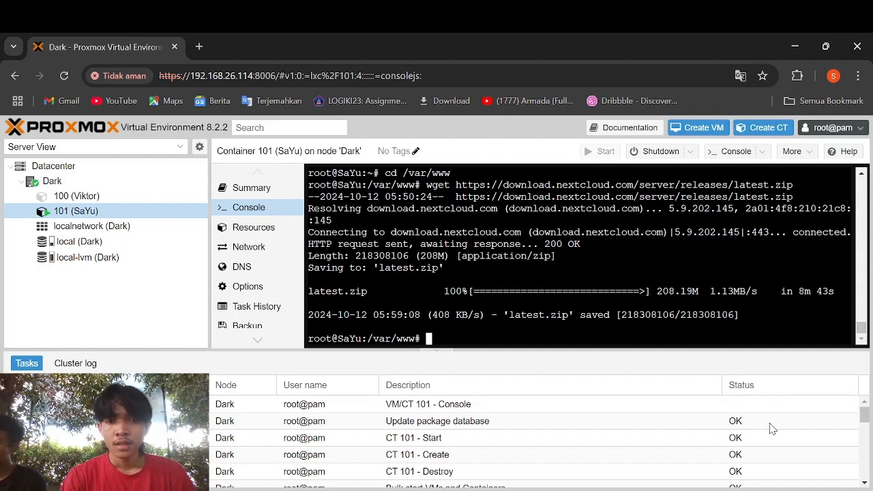
- Run 'unzip latest.zip' to unpack Nextcloud into /var/www/nextcloud
{"action": "type", "text": "unzip "}
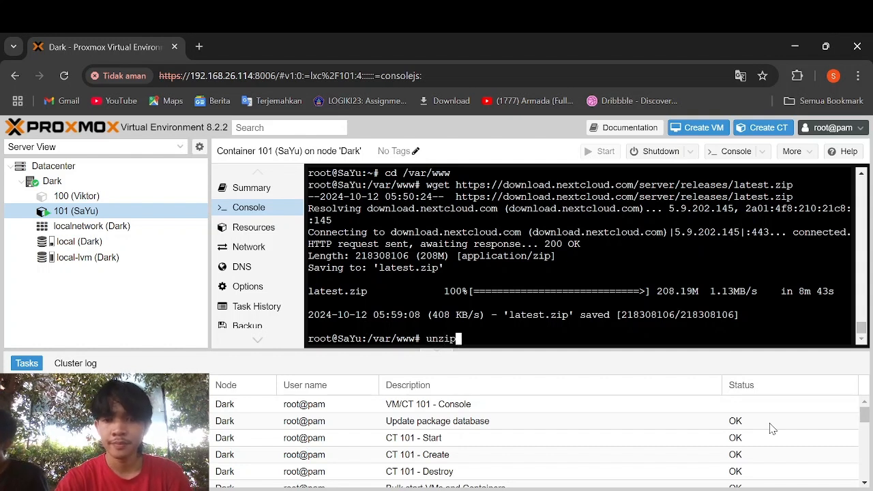
{"action": "type", "text": "lates"}
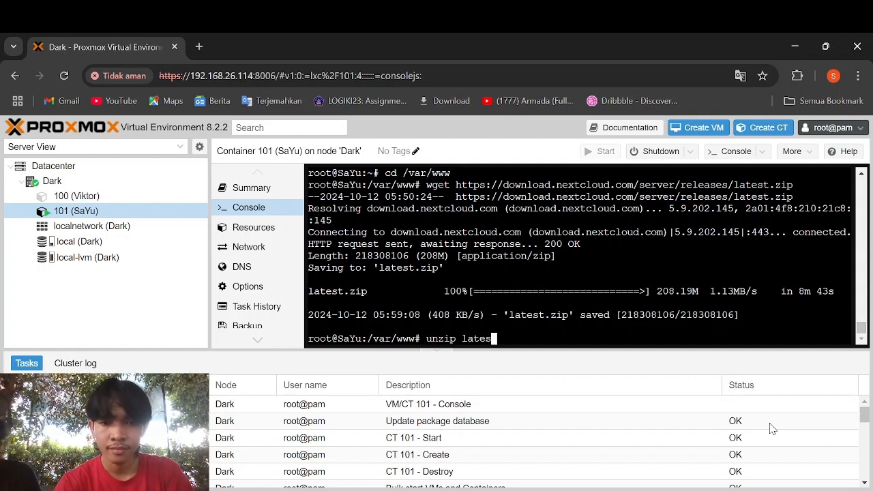
{"action": "type", "text": "t"}
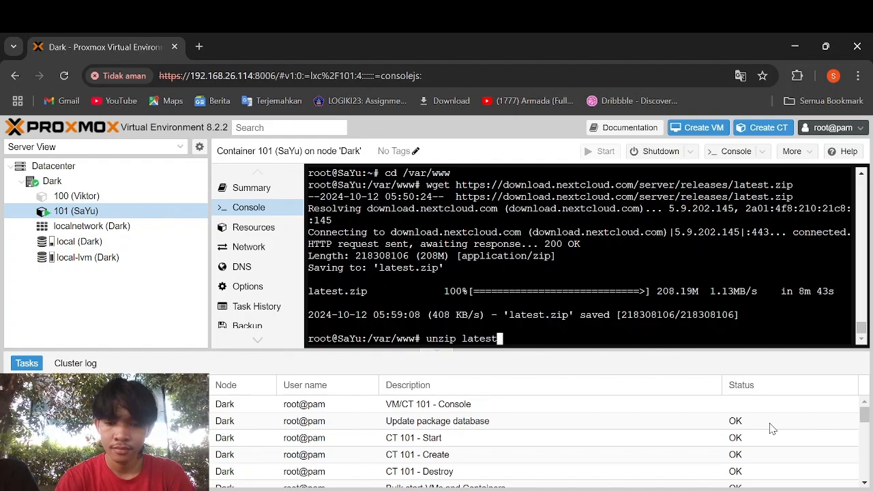
{"action": "type", "text": ".zip"}
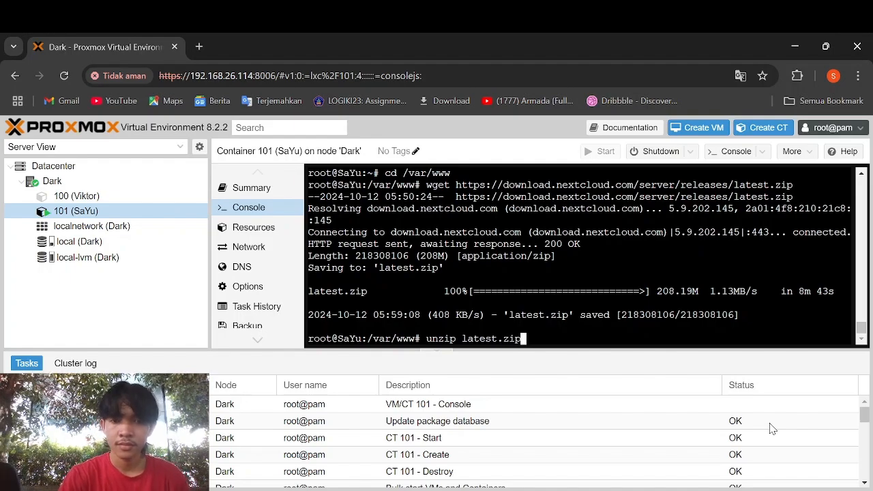
{"action": "key", "text": "Return"}
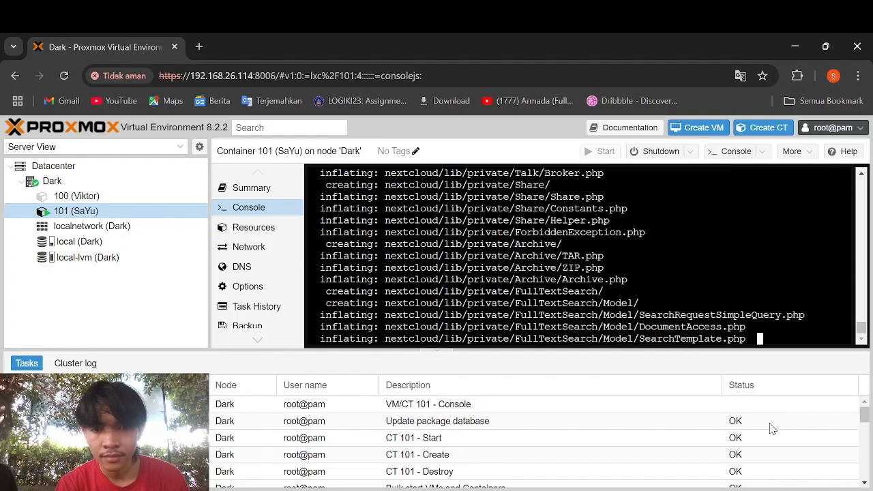
{"action": "left_click", "coordinate": [770, 426]}
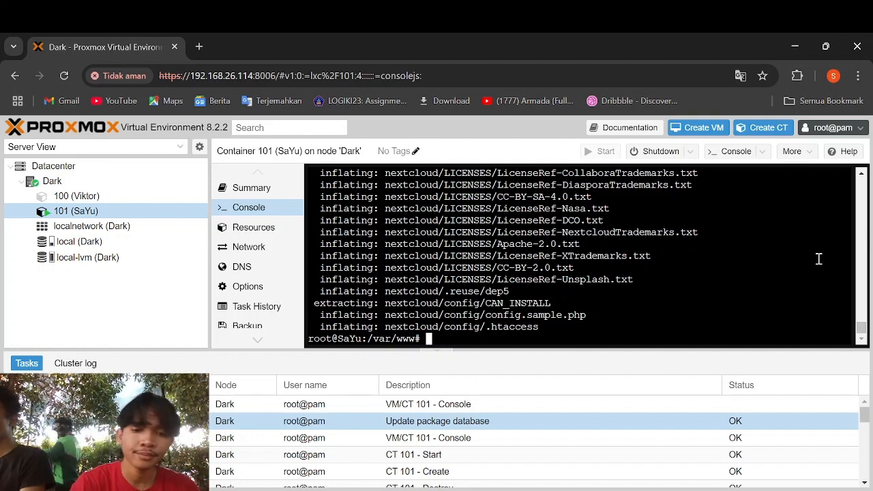
- Remove the archive with 'rm -rf latest.zip', fixing typing mistakes along the way
{"action": "type", "text": "r,"}
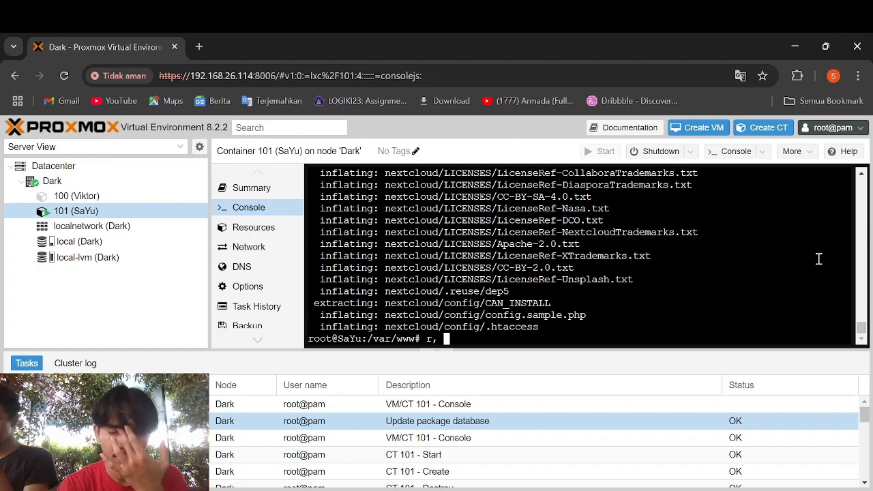
{"action": "key", "text": "BackSpace"}
{"action": "key", "text": "BackSpace"}
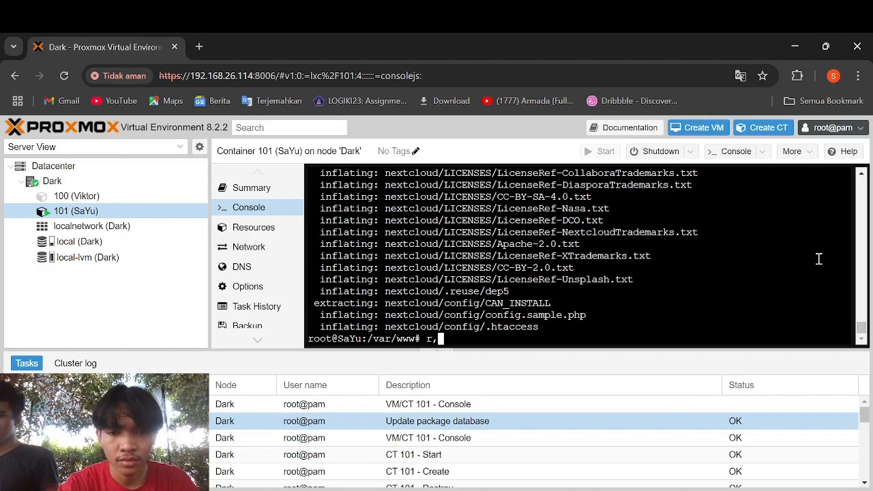
{"action": "type", "text": "m rf"}
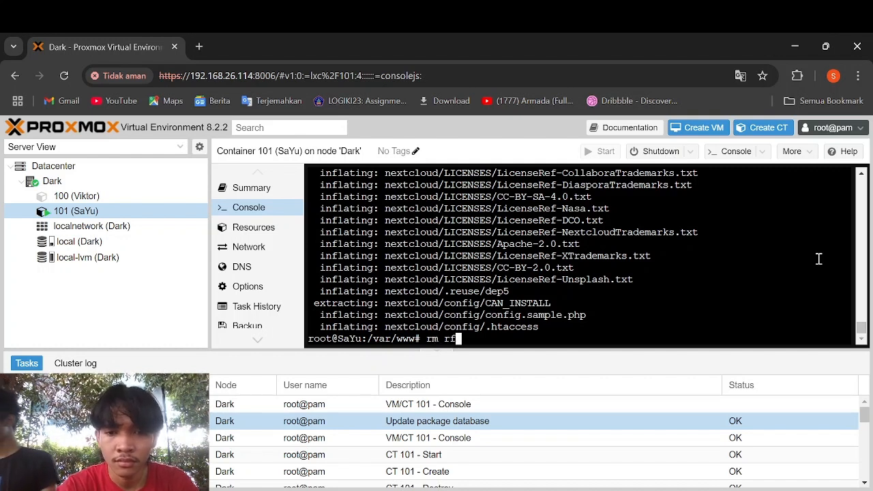
{"action": "key", "text": "Left"}
{"action": "key", "text": "Left"}
{"action": "type", "text": "-"}
{"action": "key", "text": "Right"}
{"action": "key", "text": "Right"}
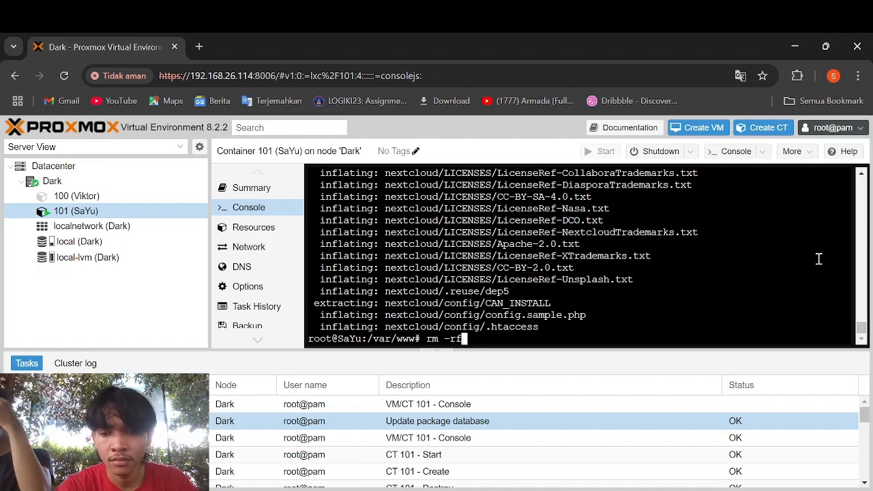
{"action": "type", "text": "latest"}
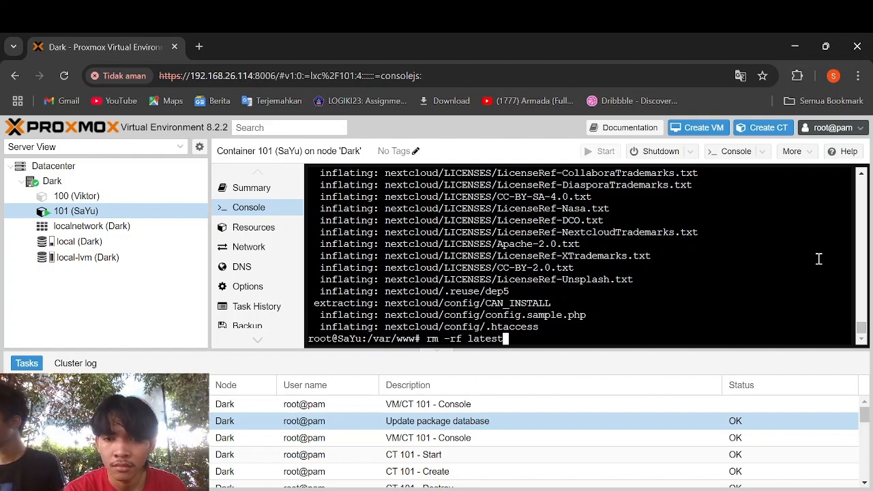
{"action": "type", "text": ".zip"}
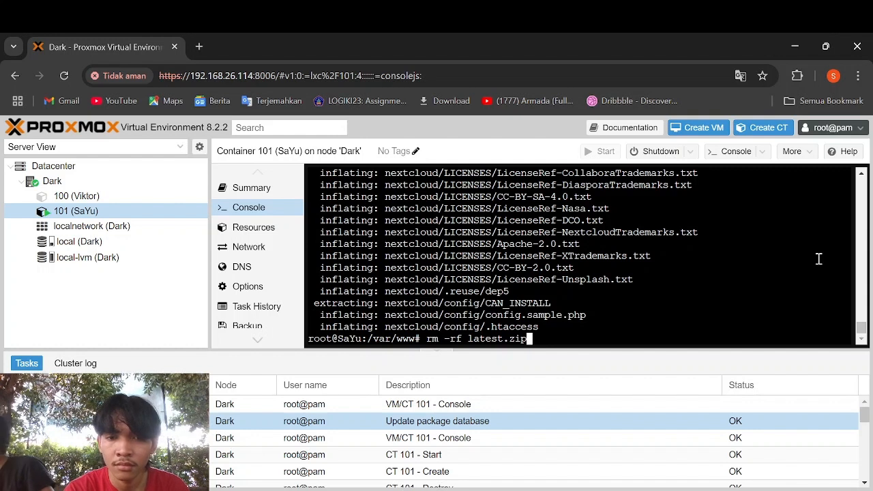
{"action": "key", "text": "Return"}
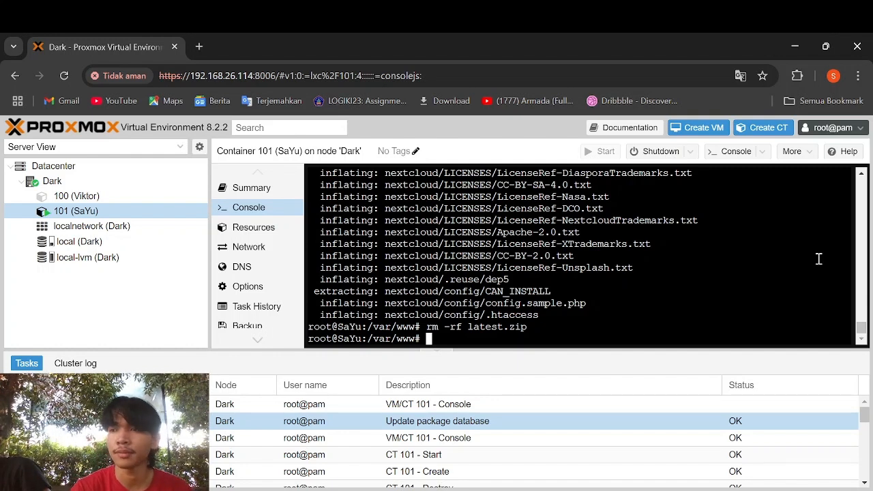
- Enter 'chown -R www-data /var/www/nextcloud/' to give the web server user ownership
{"action": "type", "text": "chown"}
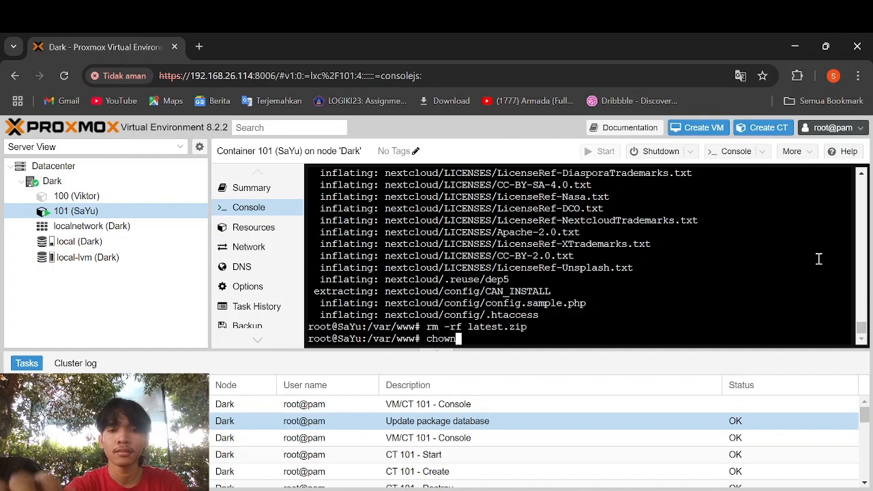
{"action": "type", "text": " -"}
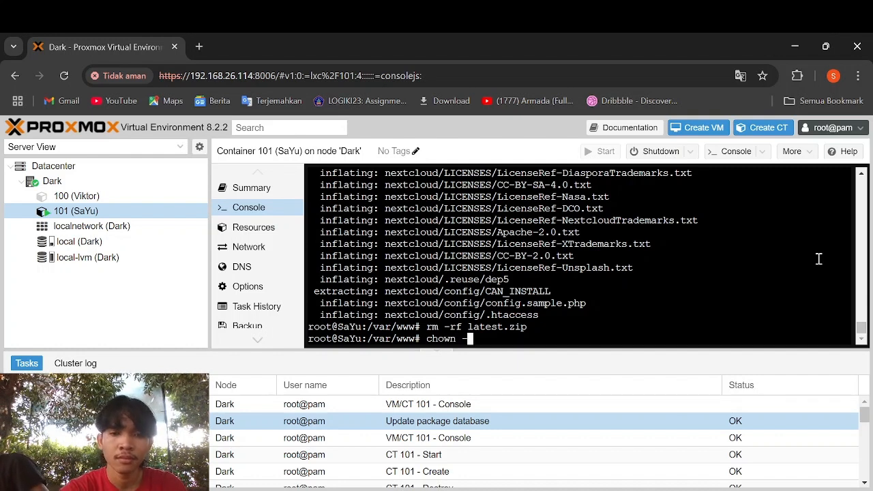
{"action": "type", "text": "R "}
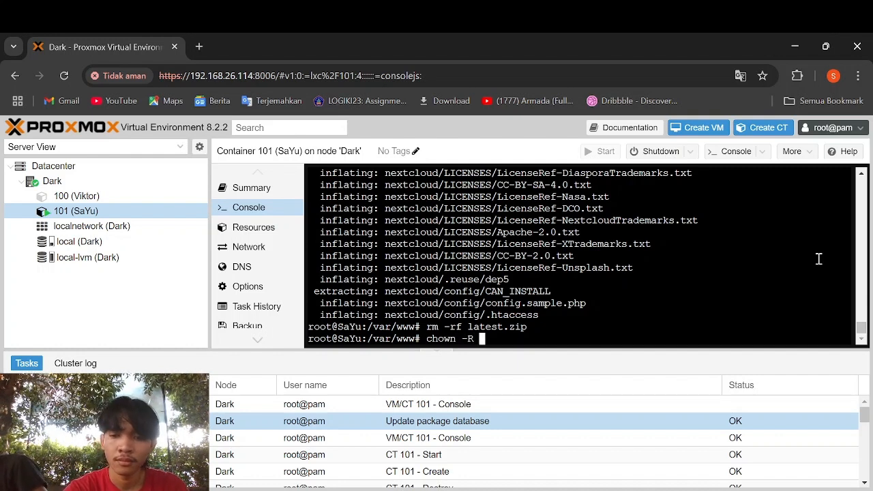
{"action": "type", "text": "www-dat"}
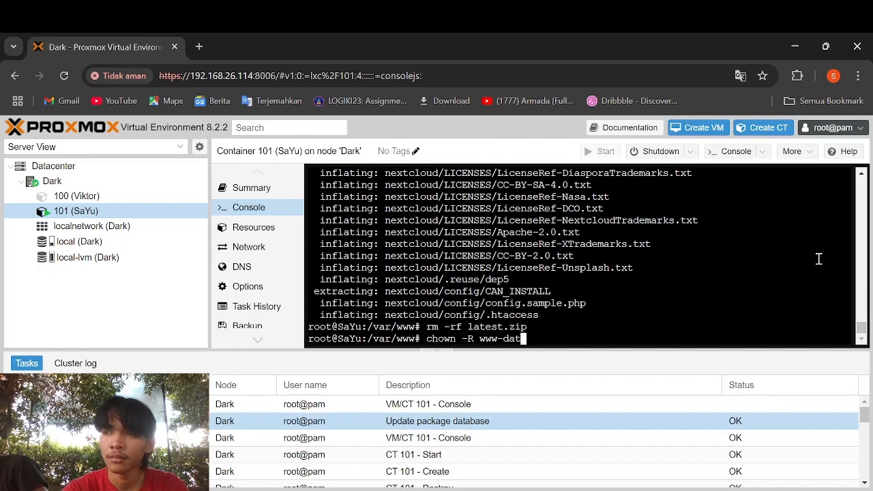
{"action": "type", "text": "a"}
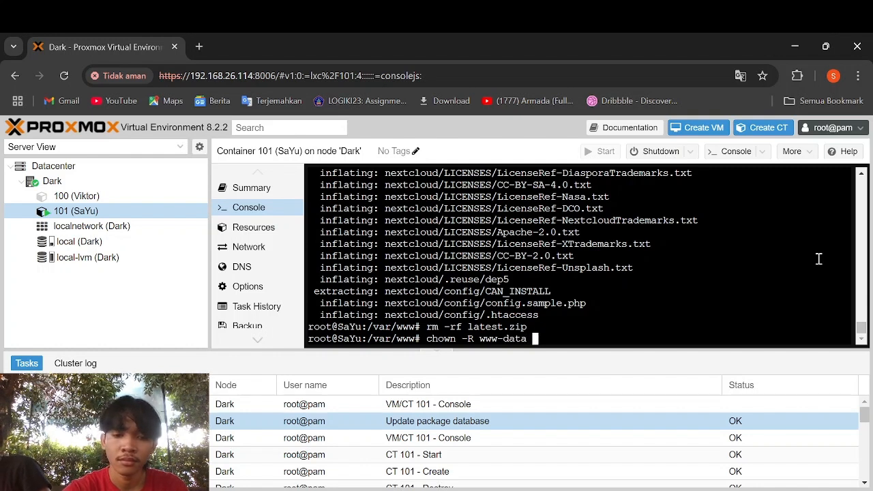
{"action": "type", "text": " /"}
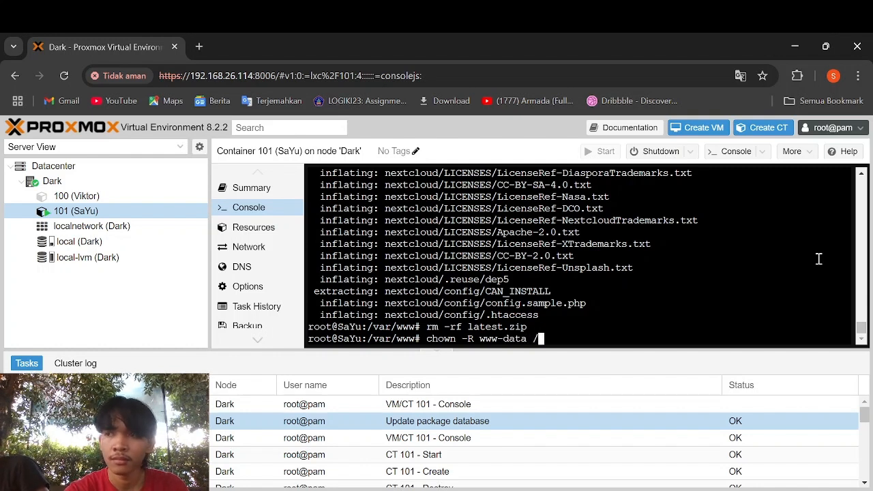
{"action": "type", "text": "v"}
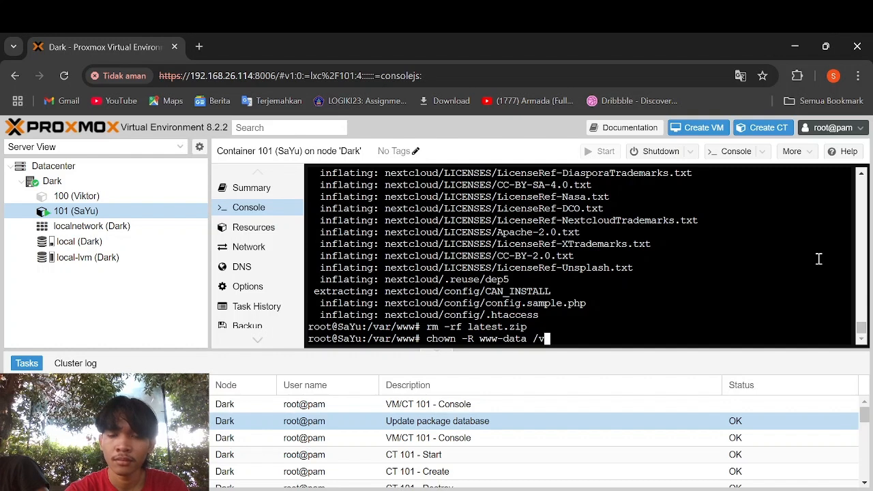
{"action": "type", "text": "ar/www/n"}
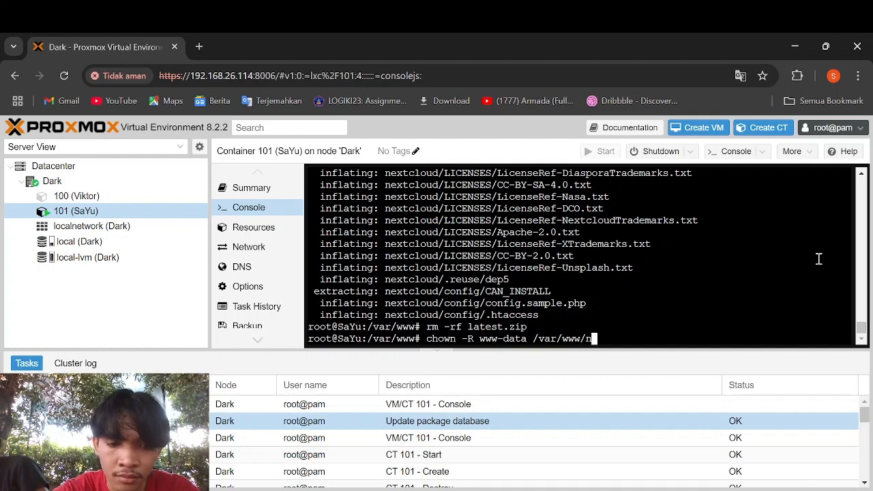
{"action": "type", "text": "ext"}
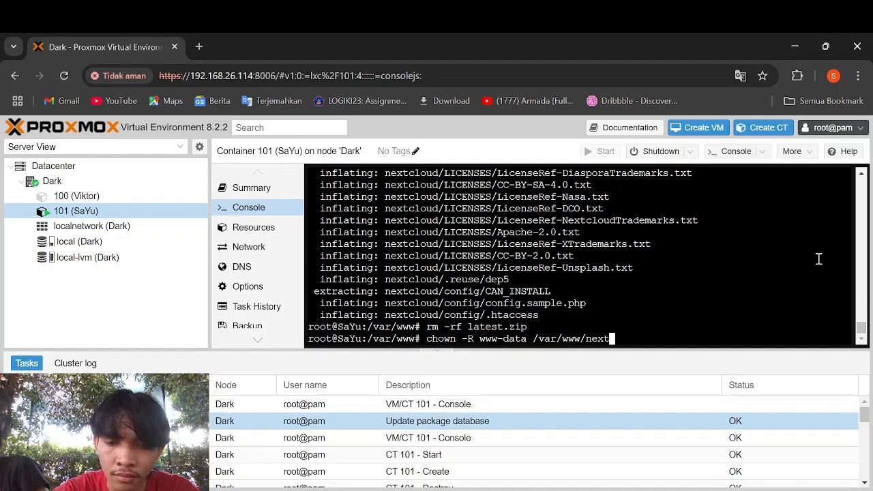
{"action": "type", "text": "cl"}
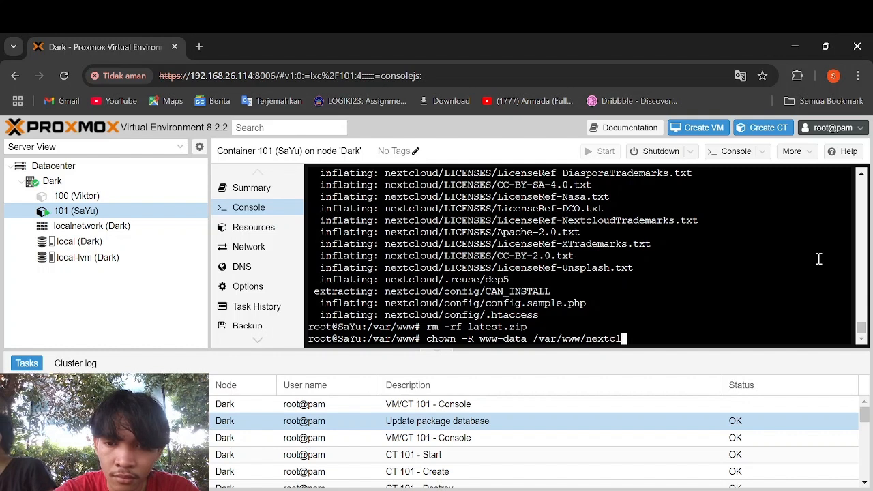
{"action": "type", "text": "oud"}
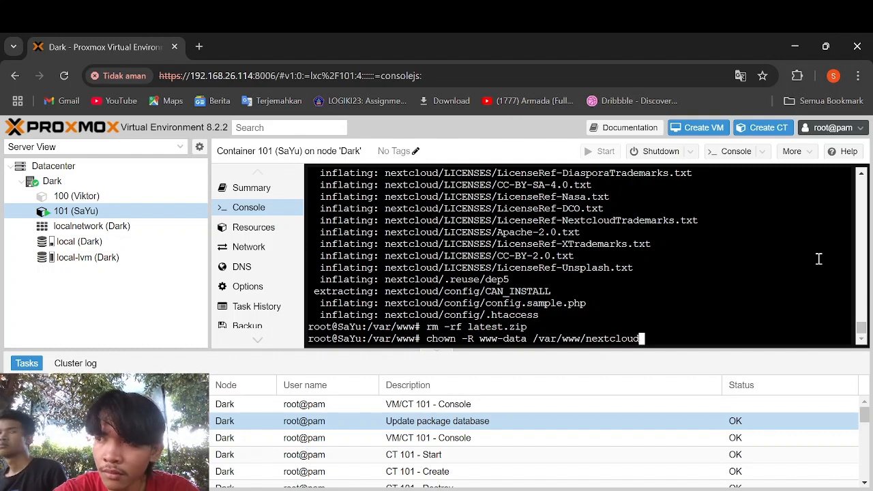
{"action": "type", "text": "/"}
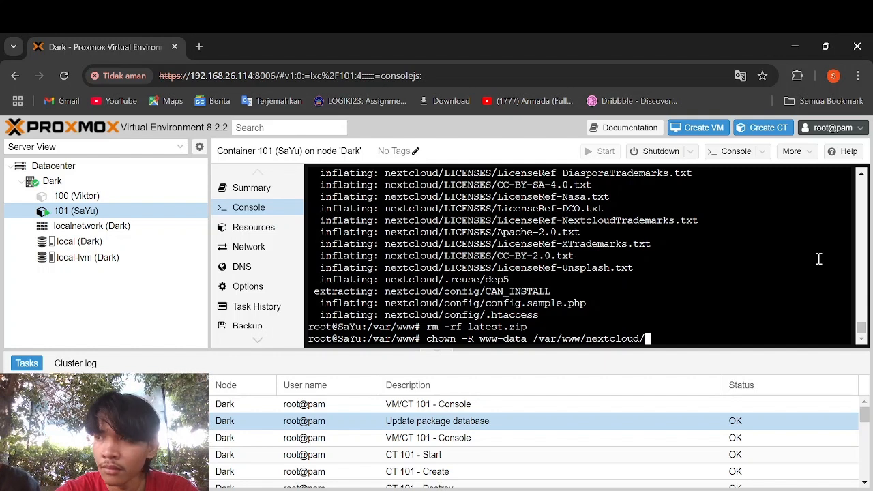
- Run the www-data chown, then change directory into /var/www/nextcloud
{"action": "key", "text": "Return"}
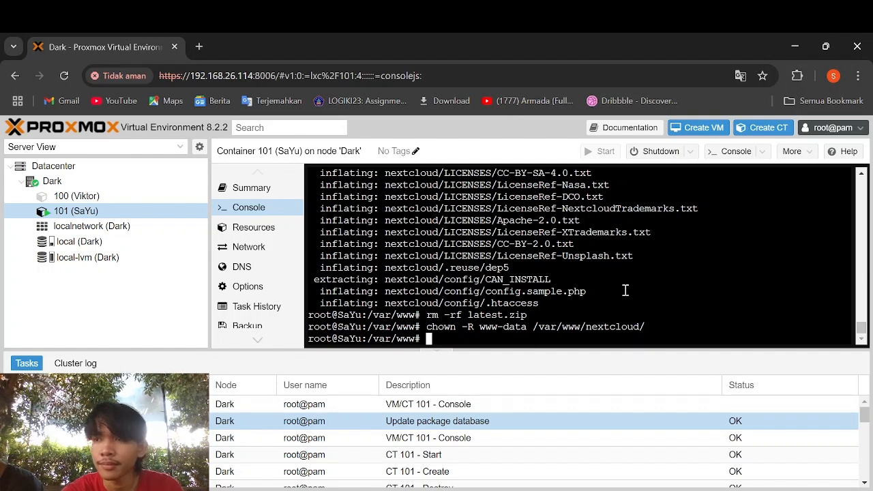
{"action": "type", "text": "cd "}
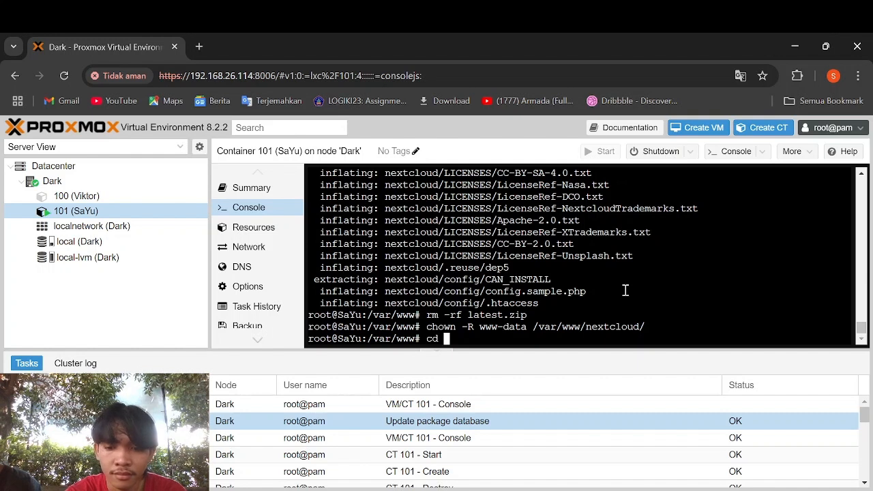
{"action": "type", "text": "/var/"}
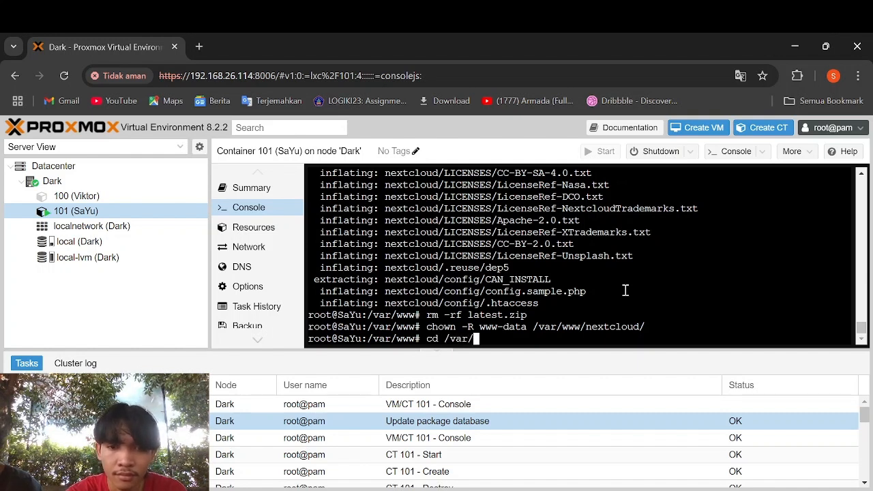
{"action": "type", "text": "www/nextcloyud"}
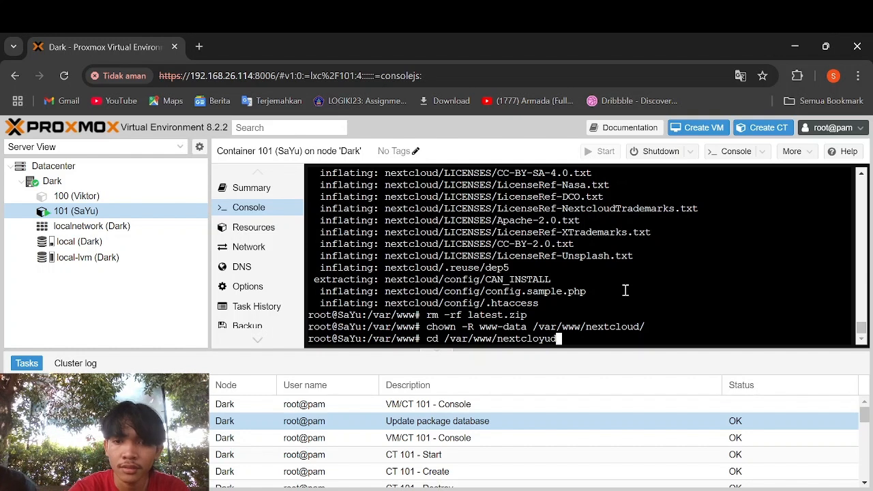
{"action": "key", "text": "BackSpace"}
{"action": "key", "text": "BackSpace"}
{"action": "key", "text": "BackSpace"}
{"action": "type", "text": "ud"}
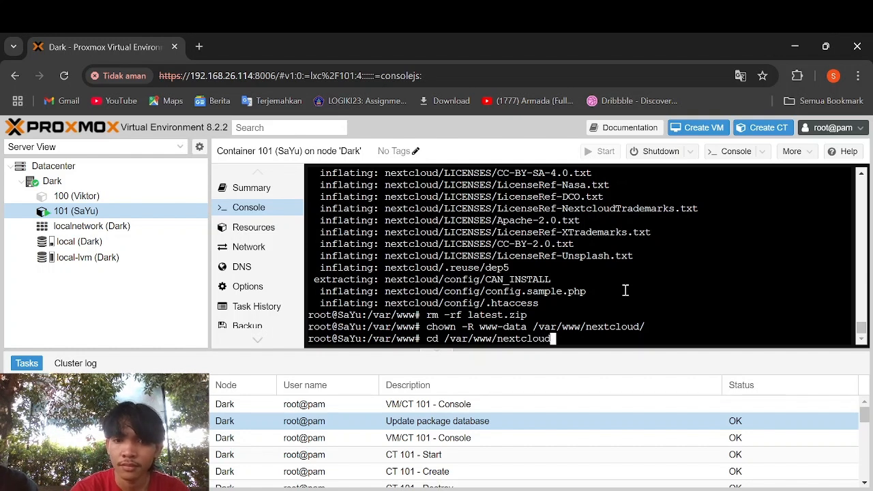
{"action": "key", "text": "Return"}
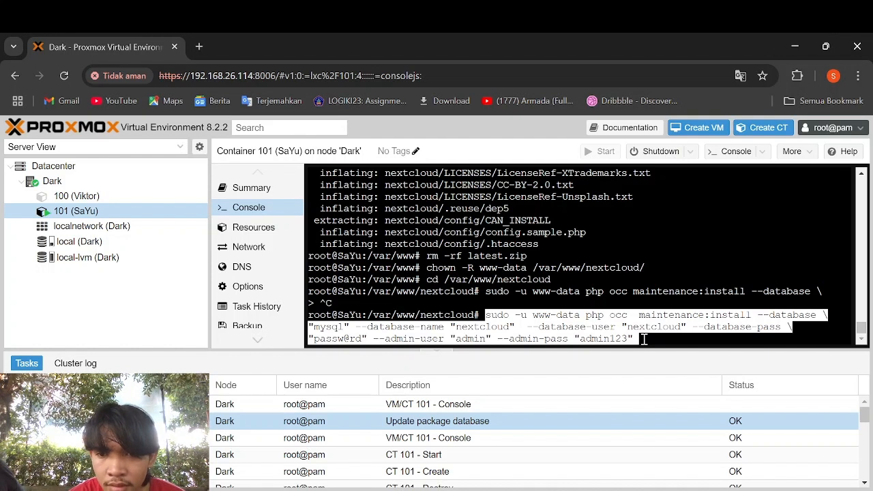
- Run the pasted occ maintenance:install command with the MySQL nextcloud database and admin account
{"action": "key", "text": "Return"}
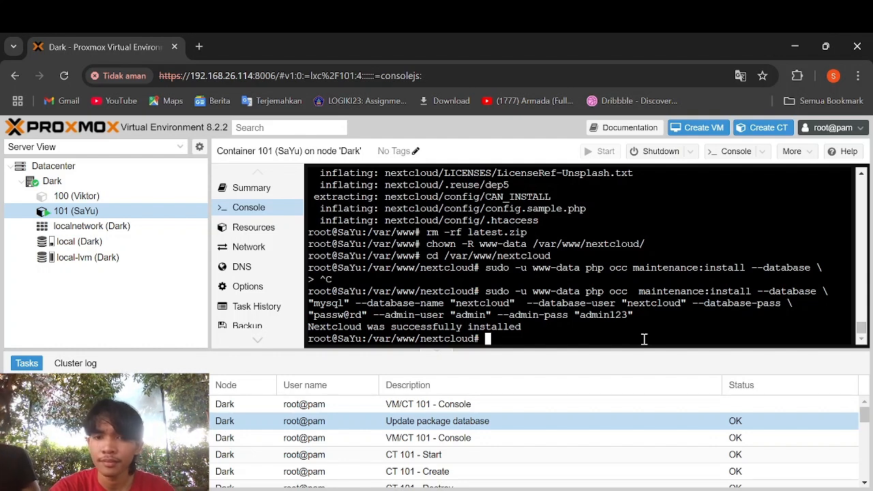
- Read eth0's address 192.168.28.243, then enter 'vi /var/www/nextcloud/config/config.php'
{"action": "type", "text": "vi "}
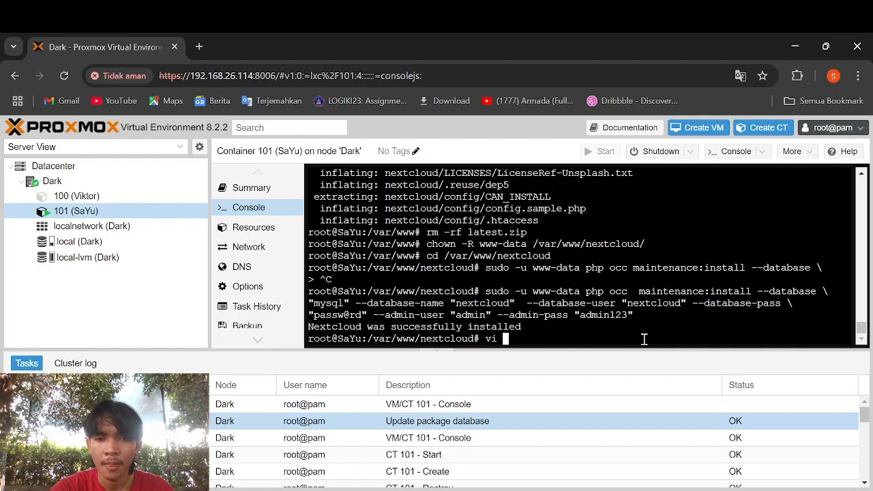
{"action": "type", "text": "/"}
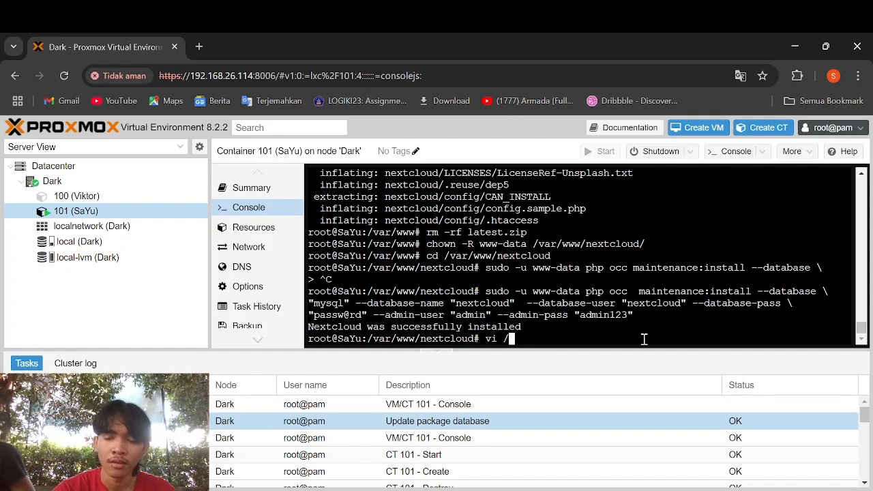
{"action": "key", "text": "BackSpace"}
{"action": "key", "text": "BackSpace"}
{"action": "key", "text": "BackSpace"}
{"action": "key", "text": "BackSpace"}
{"action": "type", "text": "c"}
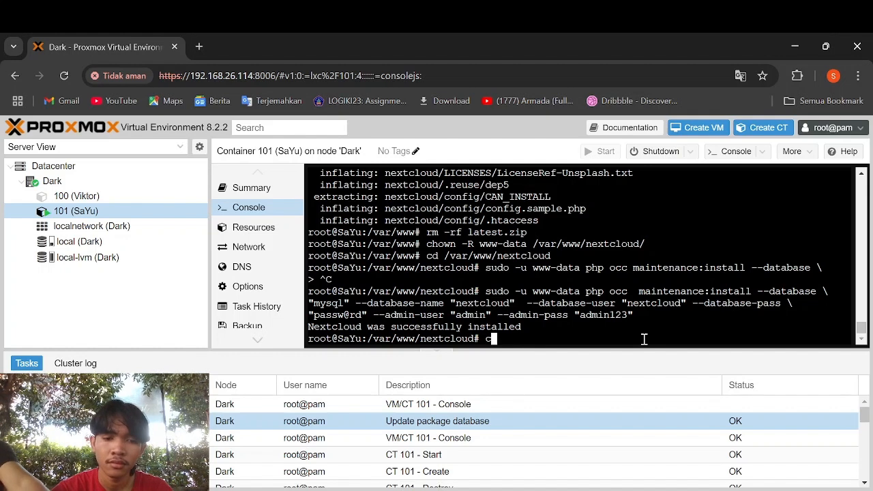
{"action": "type", "text": "d"}
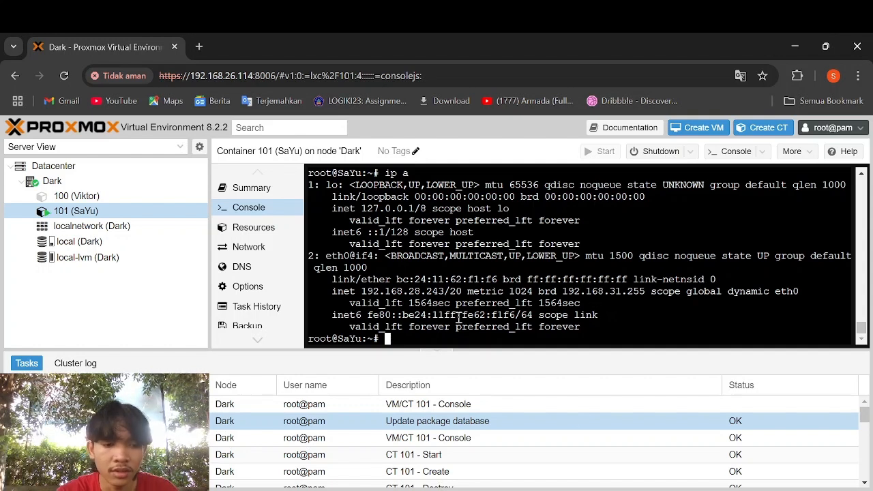
{"action": "type", "text": "vi "}
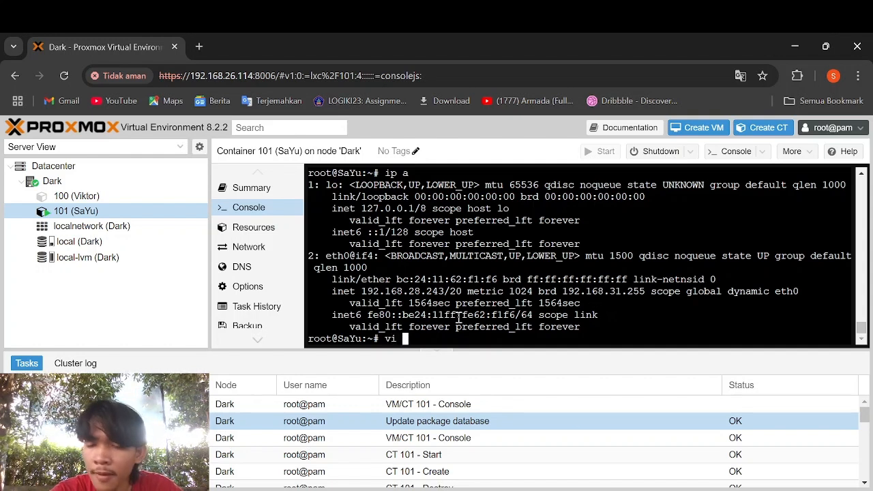
{"action": "type", "text": "/var"}
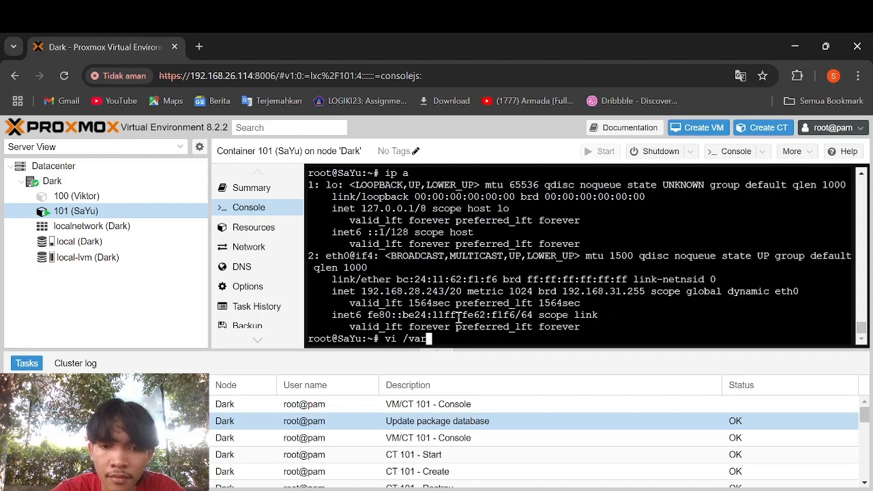
{"action": "type", "text": "/www/"}
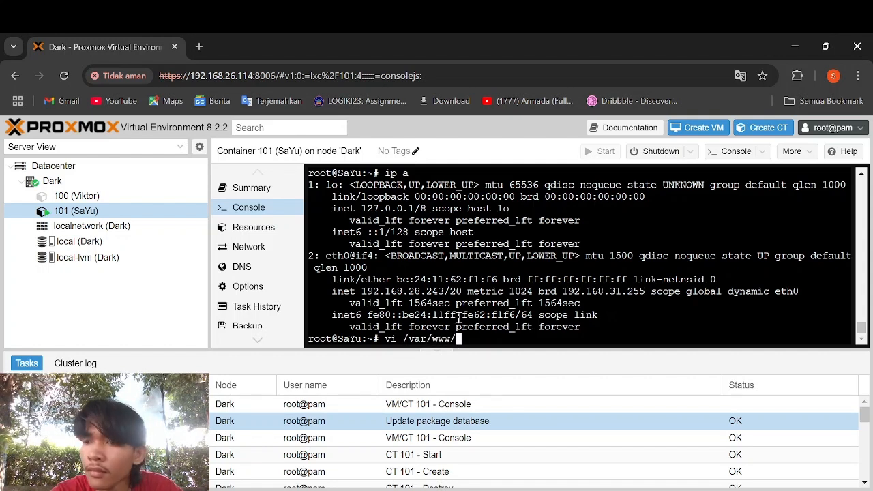
{"action": "type", "text": "nextcl"}
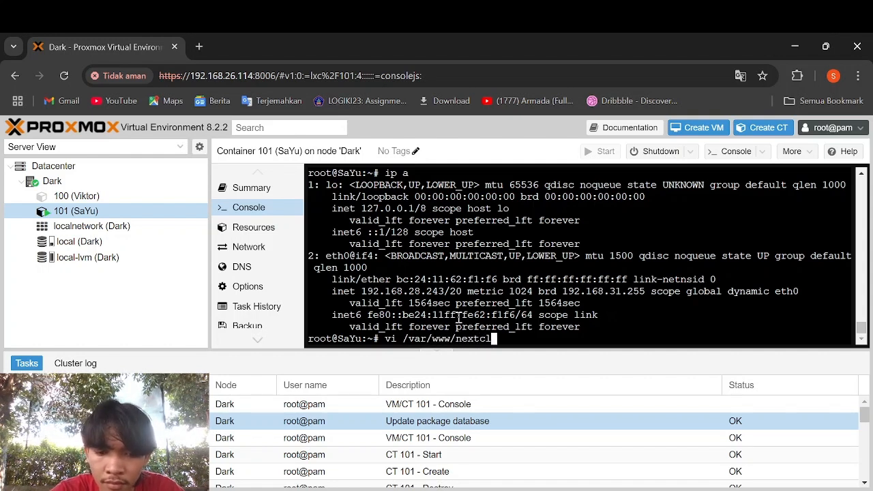
{"action": "type", "text": "oud/conf"}
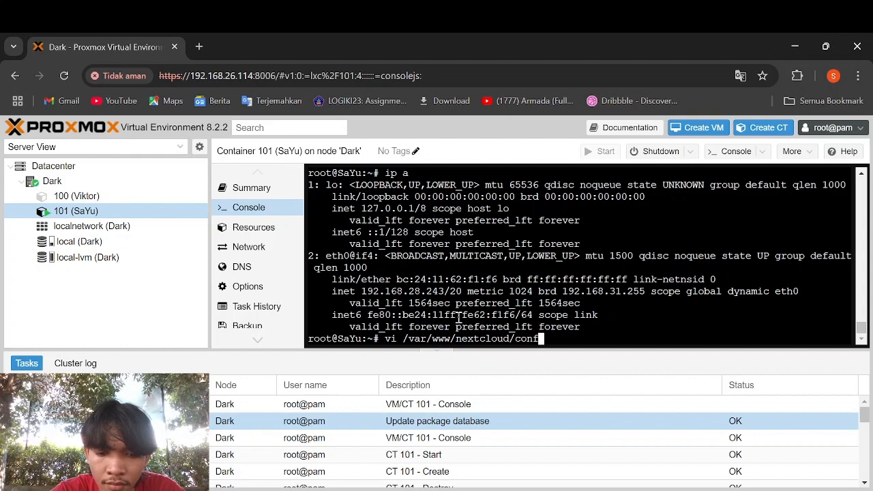
{"action": "type", "text": "ig/config/co"}
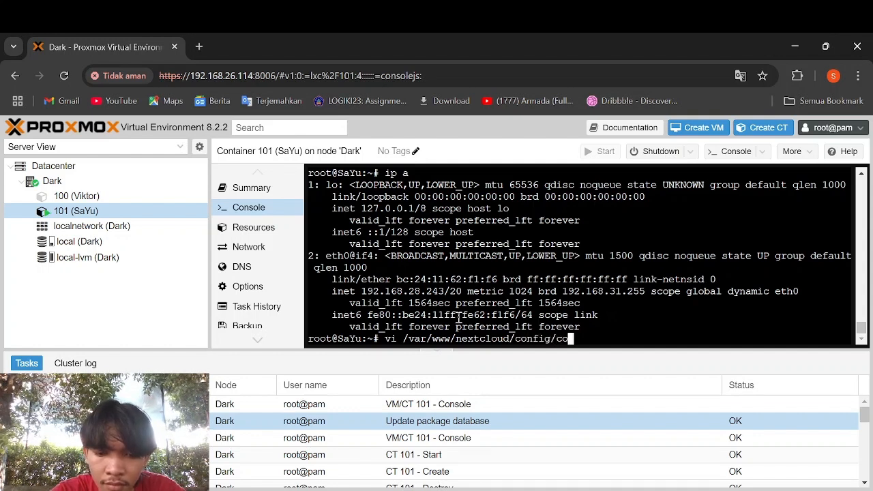
{"action": "type", "text": "nfig."}
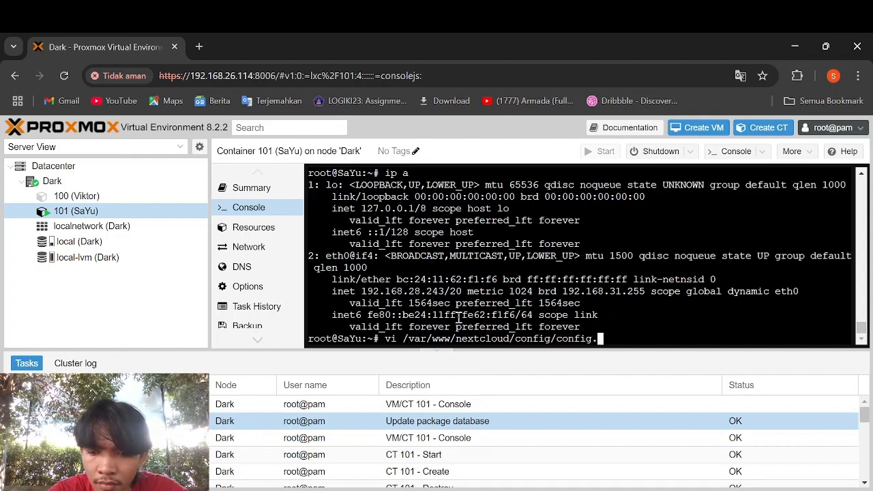
{"action": "type", "text": "phph"}
- Open config.php in vi and move to the empty trusted_domains entry below 'localhost'
{"action": "key", "text": "Return"}
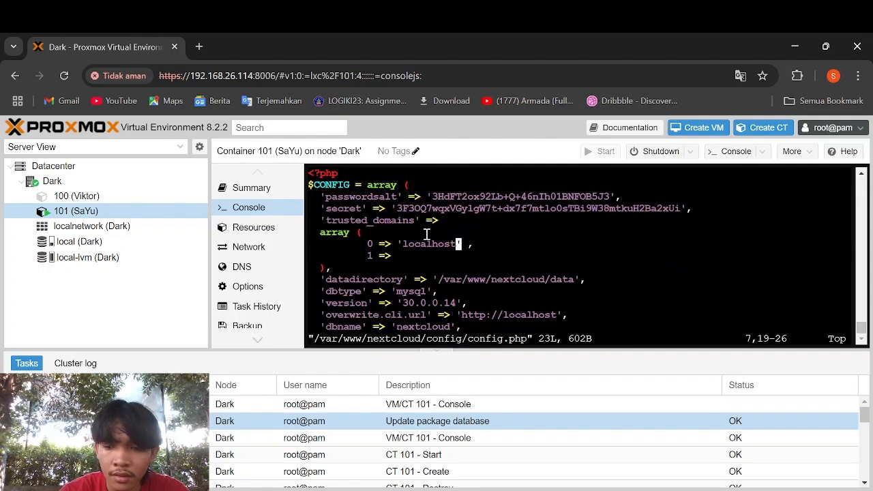
{"action": "key", "text": "Right"}
{"action": "key", "text": "Right"}
{"action": "key", "text": "Left"}
{"action": "key", "text": "Left"}
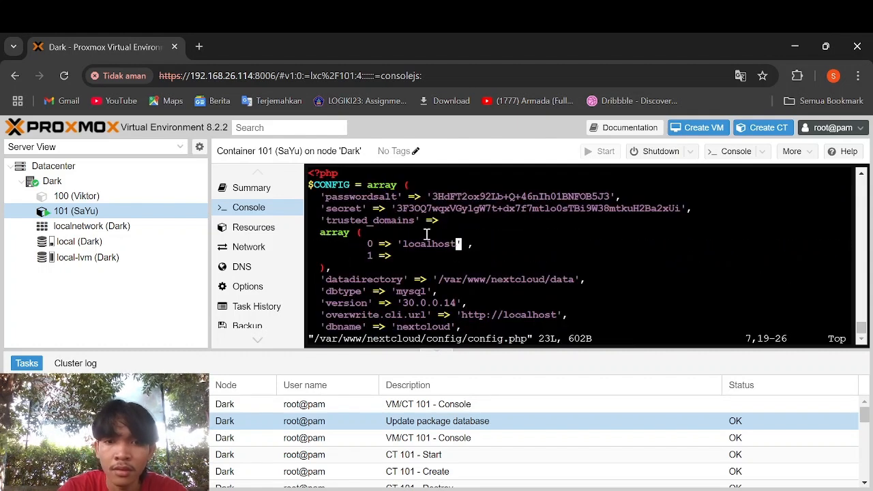
{"action": "key", "text": "Right"}
{"action": "key", "text": "Right"}
{"action": "key", "text": "Left"}
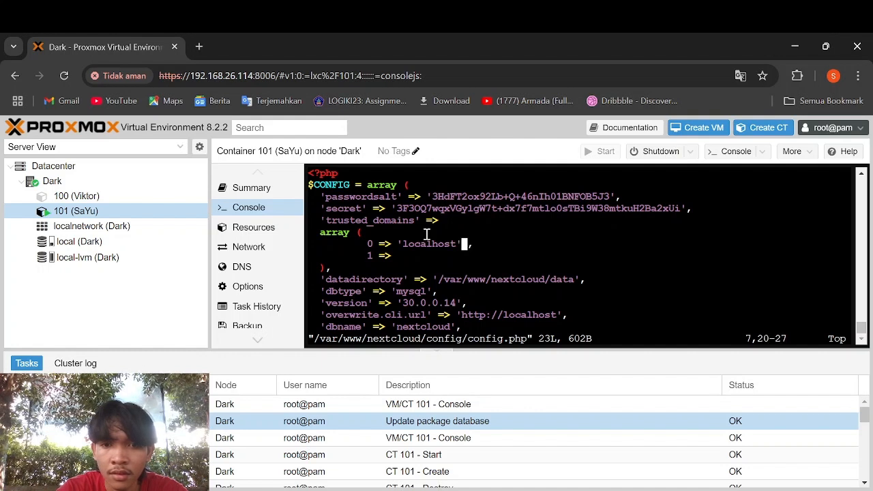
{"action": "key", "text": "Left"}
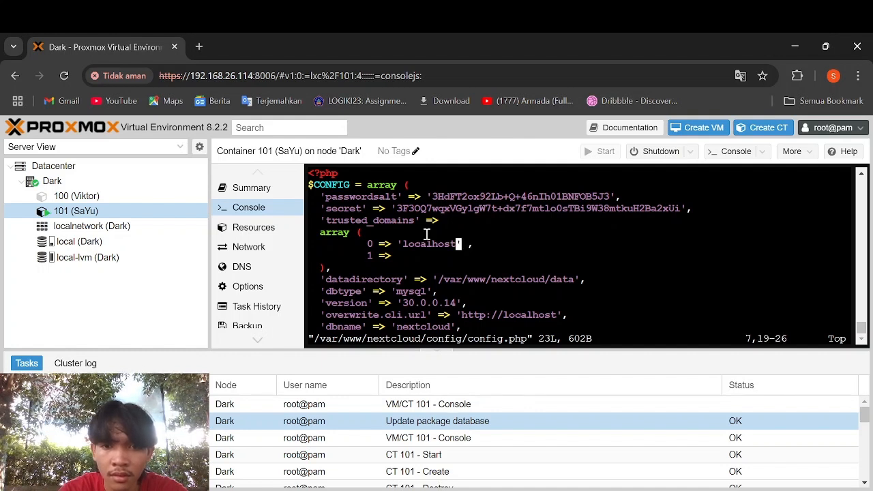
{"action": "key", "text": "Right"}
{"action": "key", "text": "Right"}
{"action": "key", "text": "Left"}
{"action": "key", "text": "Left"}
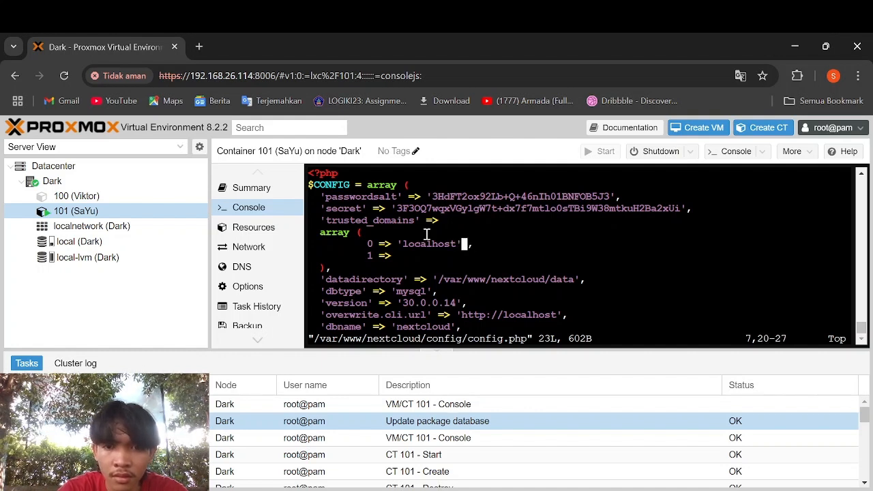
{"action": "key", "text": "Right"}
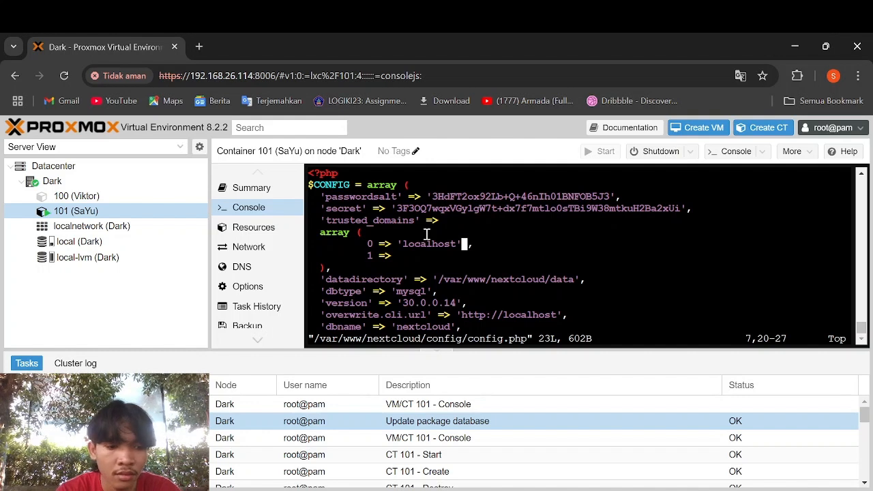
{"action": "key", "text": "i"}
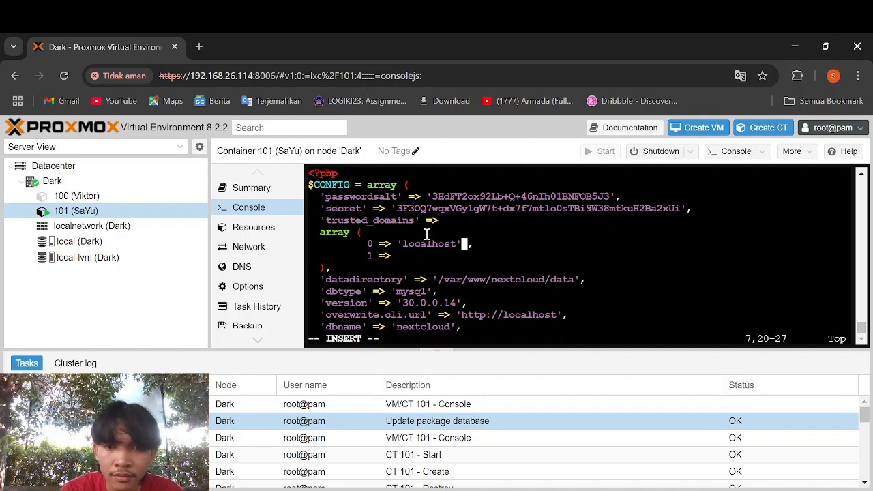
{"action": "key", "text": "Right"}
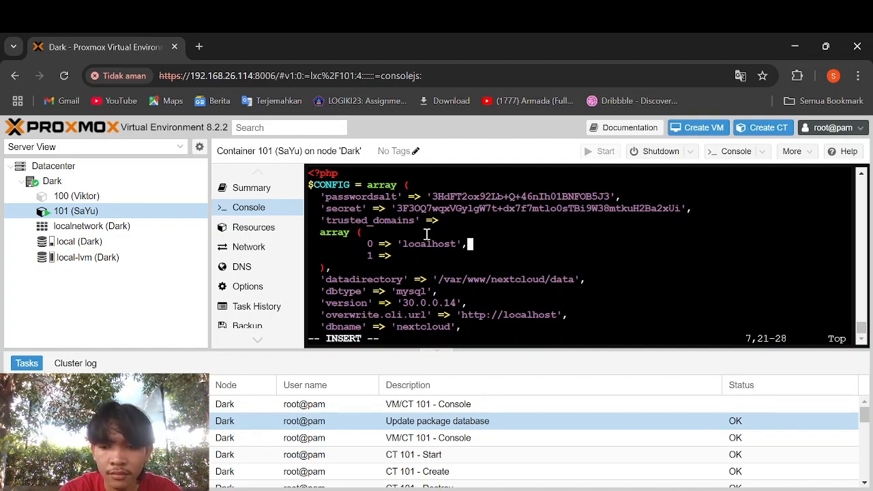
{"action": "key", "text": "Return"}
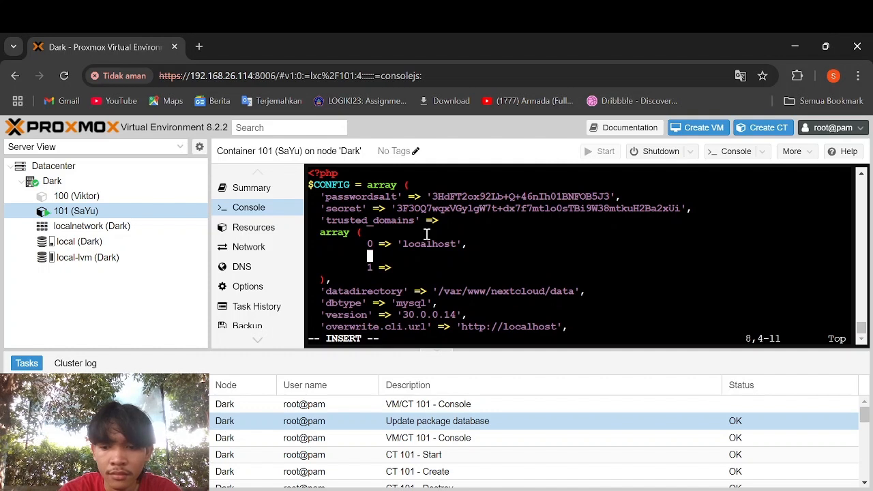
{"action": "key", "text": "BackSpace"}
{"action": "key", "text": "BackSpace"}
{"action": "key", "text": "BackSpace"}
{"action": "key", "text": "BackSpace"}
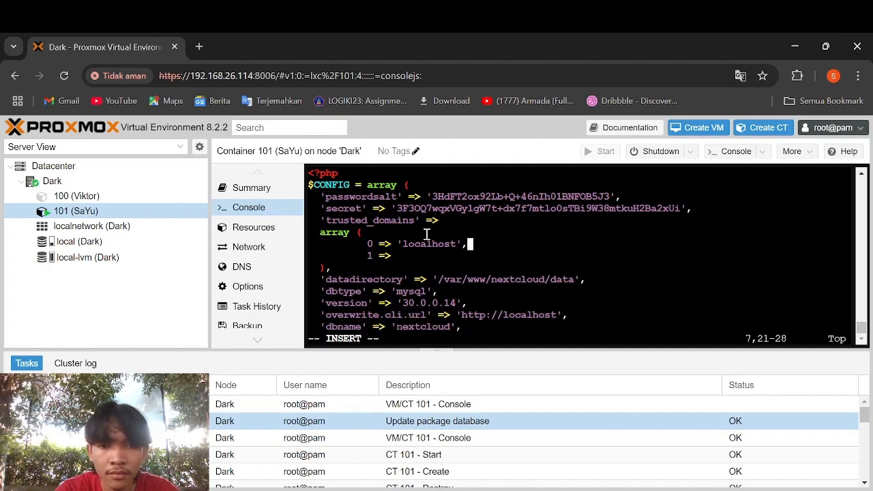
{"action": "key", "text": "Down"}
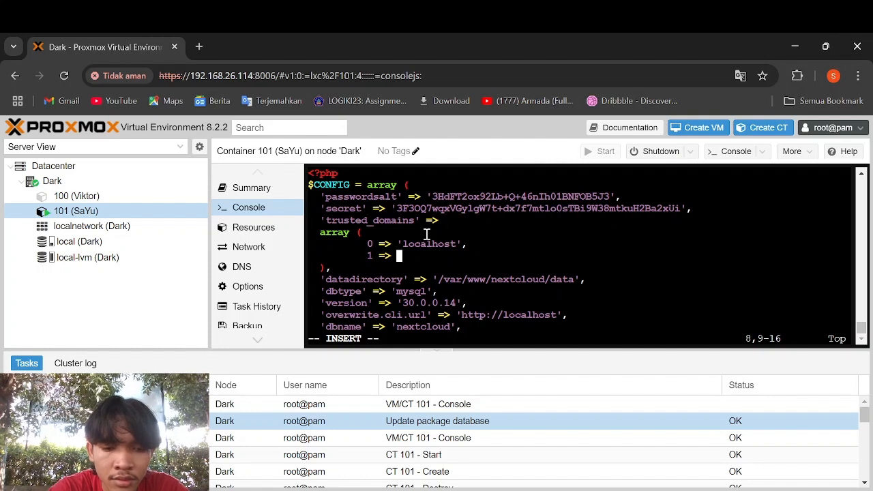
- Add '192.168.28.243', as trusted_domains entry 1, quoted and followed by a comma
{"action": "type", "text": "192.1"}
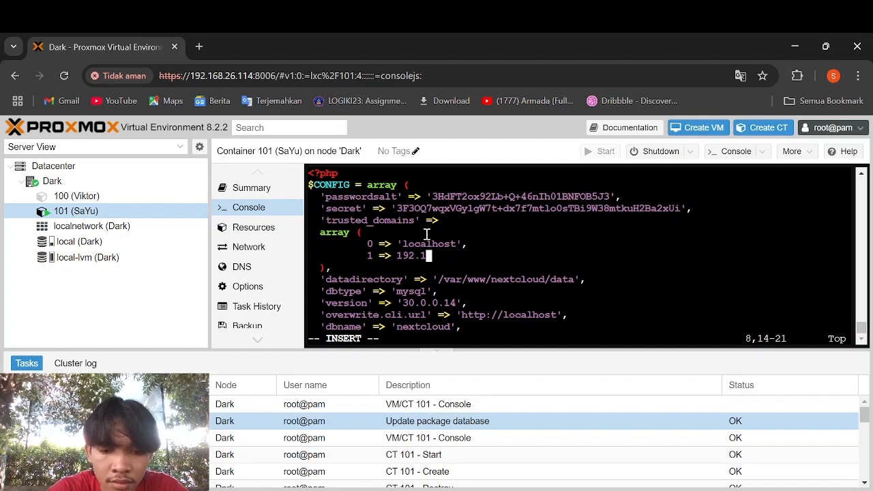
{"action": "type", "text": "68/-"}
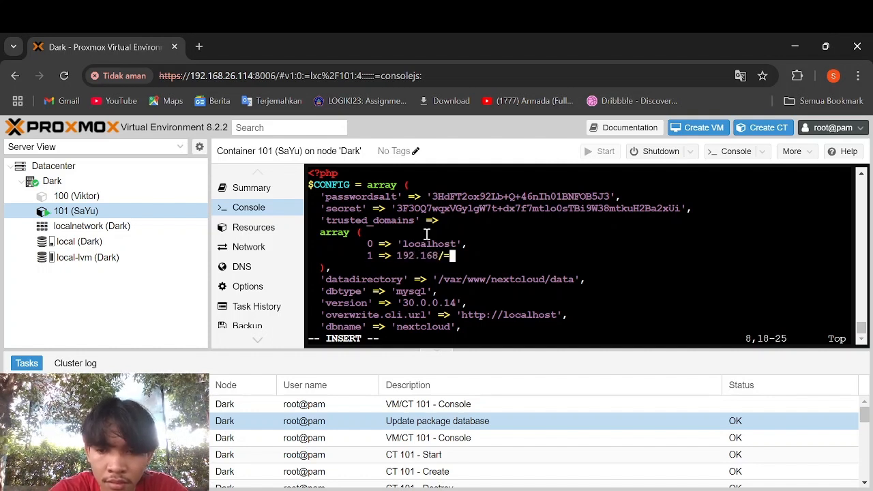
{"action": "key", "text": "BackSpace"}
{"action": "key", "text": "BackSpace"}
{"action": "type", "text": "."}
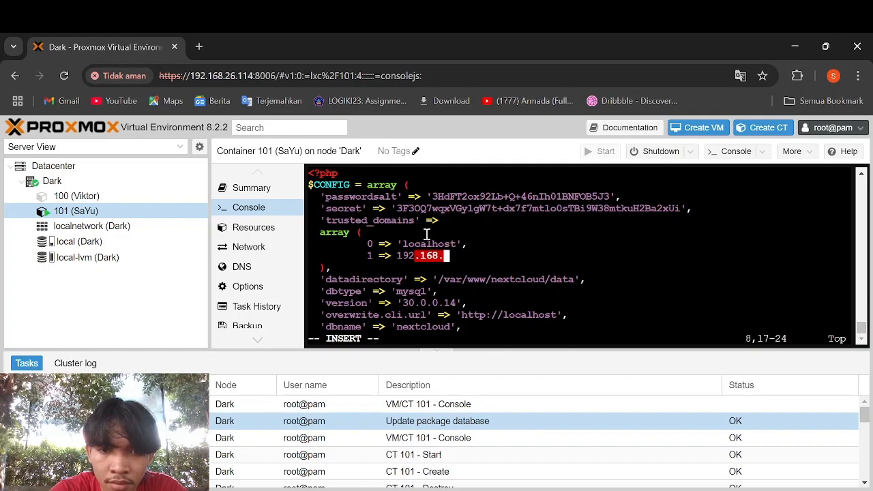
{"action": "type", "text": "28"}
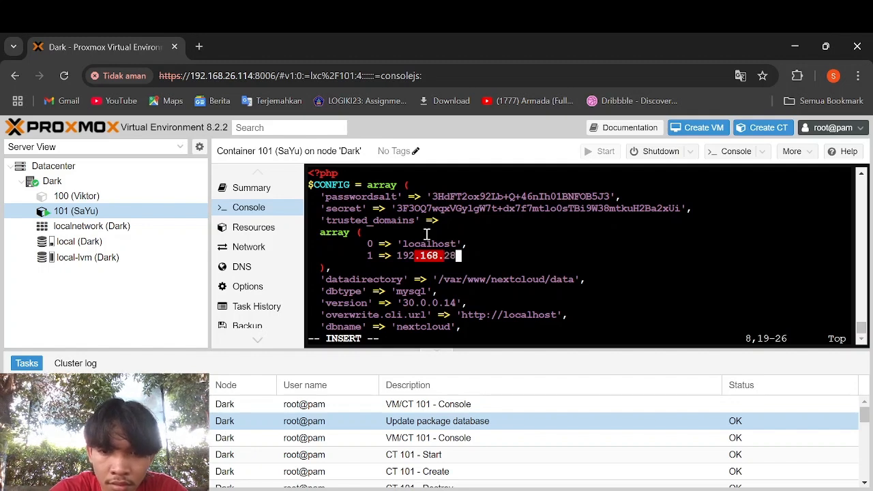
{"action": "type", "text": ".243"}
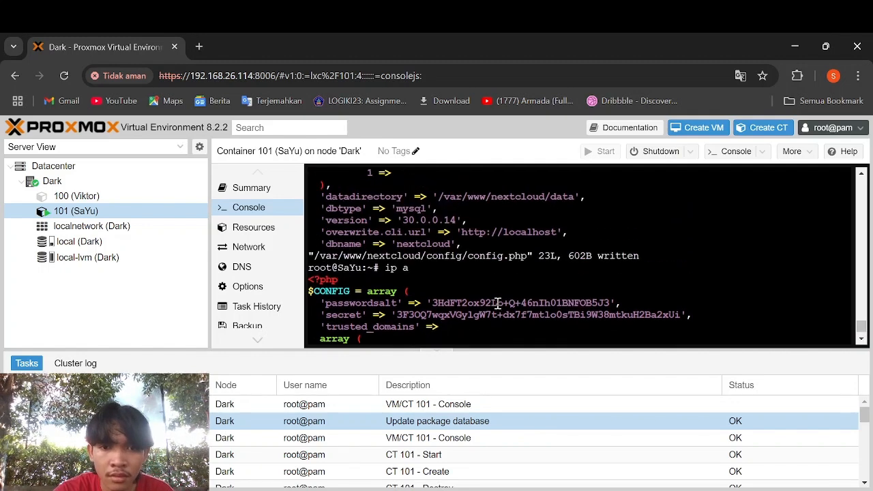
{"action": "scroll", "coordinate": [498, 303], "scroll_direction": "up", "scroll_amount": 3}
{"action": "scroll", "coordinate": [498, 304], "scroll_direction": "down", "scroll_amount": 2}
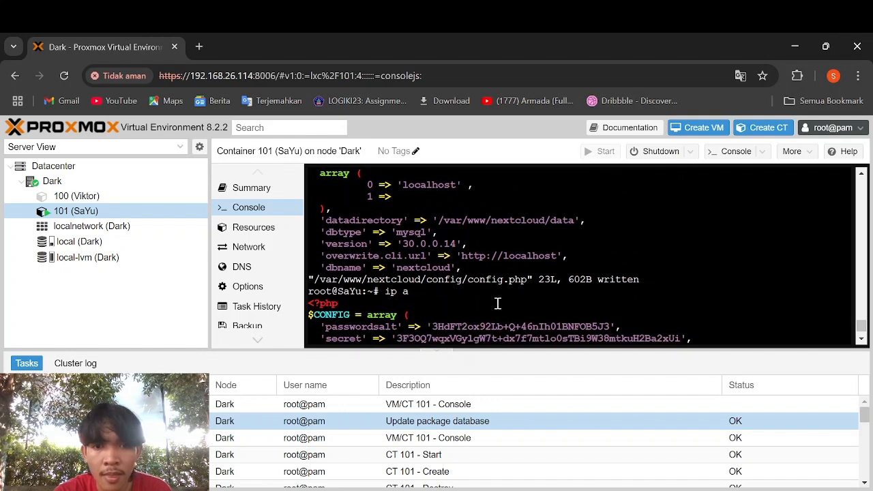
{"action": "scroll", "coordinate": [498, 303], "scroll_direction": "down", "scroll_amount": 4}
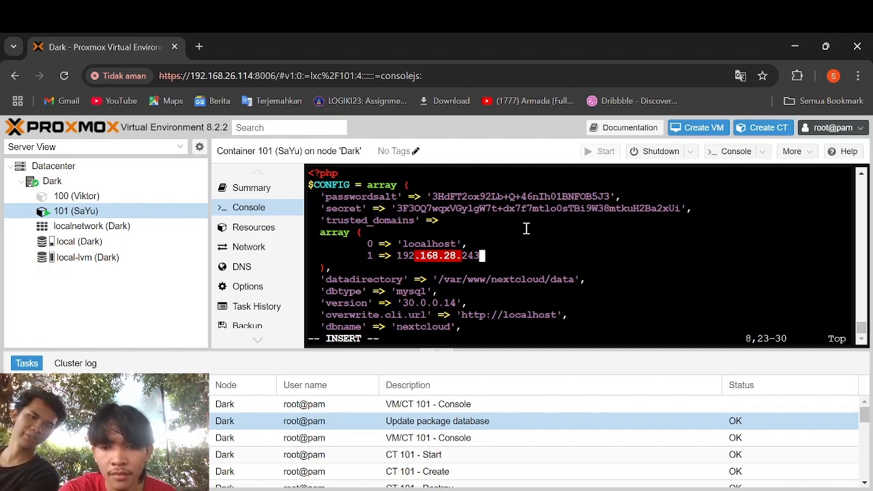
{"action": "key", "text": "Left"}
{"action": "key", "text": "Left"}
{"action": "key", "text": "Left"}
{"action": "key", "text": "Left"}
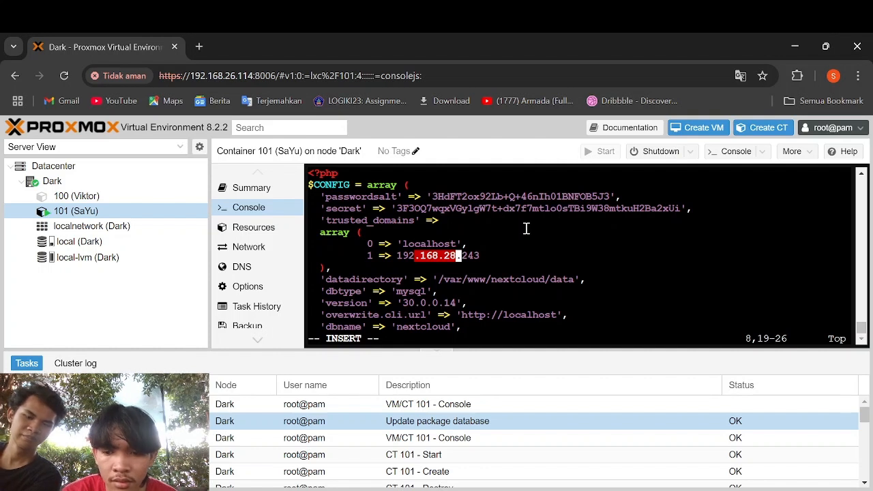
{"action": "key", "text": "Left"}
{"action": "key", "text": "Left"}
{"action": "key", "text": "Left"}
{"action": "key", "text": "Left"}
{"action": "key", "text": "Left"}
{"action": "key", "text": "Left"}
{"action": "key", "text": "Left"}
{"action": "key", "text": "Left"}
{"action": "key", "text": "Left"}
{"action": "key", "text": "Left"}
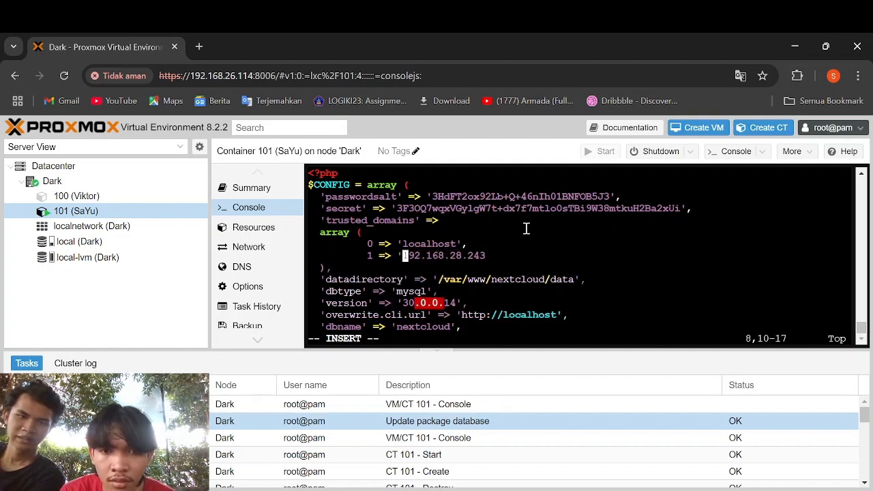
{"action": "type", "text": "'"}
{"action": "key", "text": "Right"}
{"action": "key", "text": "Right"}
{"action": "key", "text": "Right"}
{"action": "key", "text": "Right"}
{"action": "key", "text": "Right"}
{"action": "key", "text": "Right"}
{"action": "key", "text": "Right"}
{"action": "key", "text": "Right"}
{"action": "key", "text": "Right"}
{"action": "key", "text": "Right"}
{"action": "key", "text": "Right"}
{"action": "key", "text": "Right"}
{"action": "key", "text": "Right"}
{"action": "key", "text": "Right"}
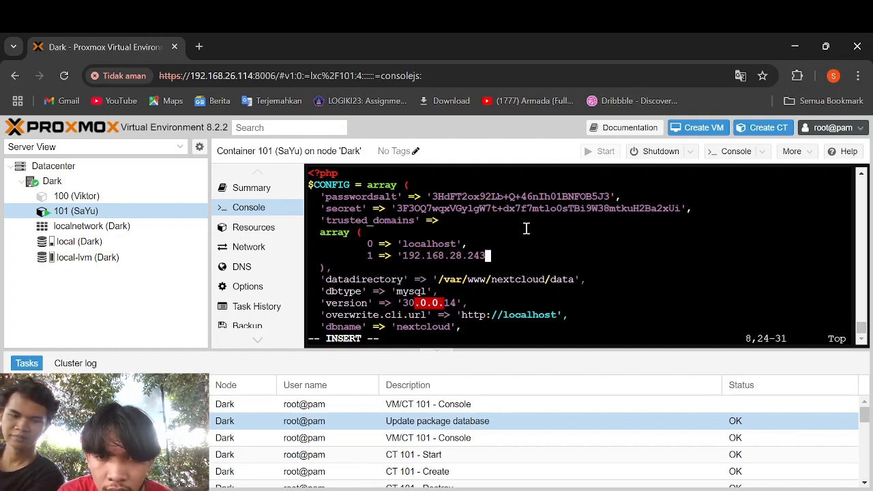
{"action": "type", "text": "',"}
{"action": "key", "text": "Return"}
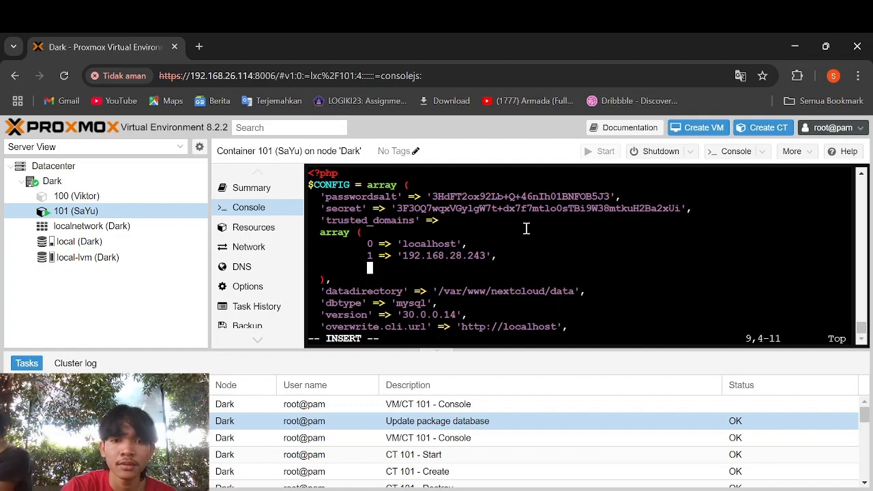
{"action": "key", "text": "BackSpace"}
{"action": "key", "text": "BackSpace"}
{"action": "key", "text": "BackSpace"}
{"action": "key", "text": "BackSpace"}
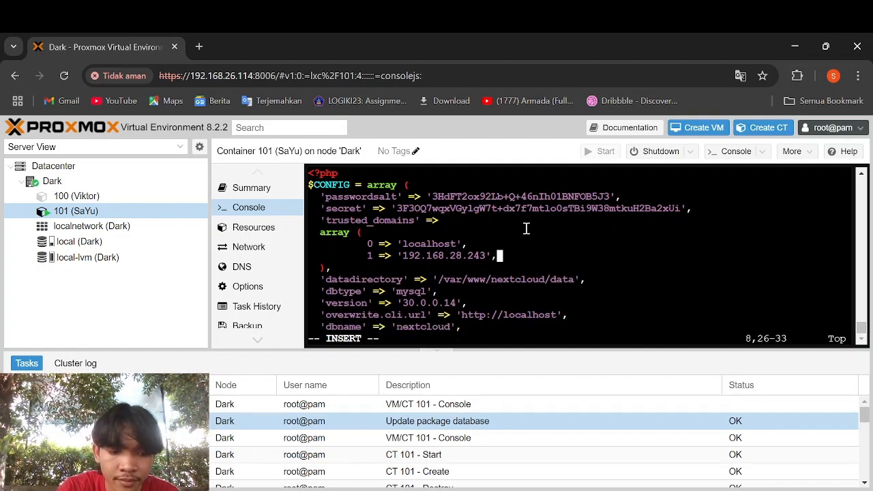
- Save config.php and quit vi with :wq
{"action": "key", "text": "Escape"}
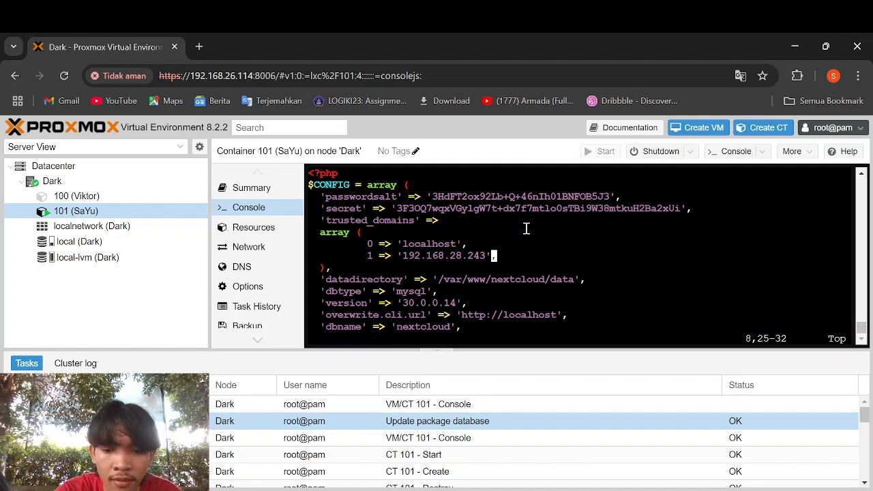
{"action": "type", "text": ":"}
{"action": "type", "text": "wq"}
{"action": "key", "text": "Return"}
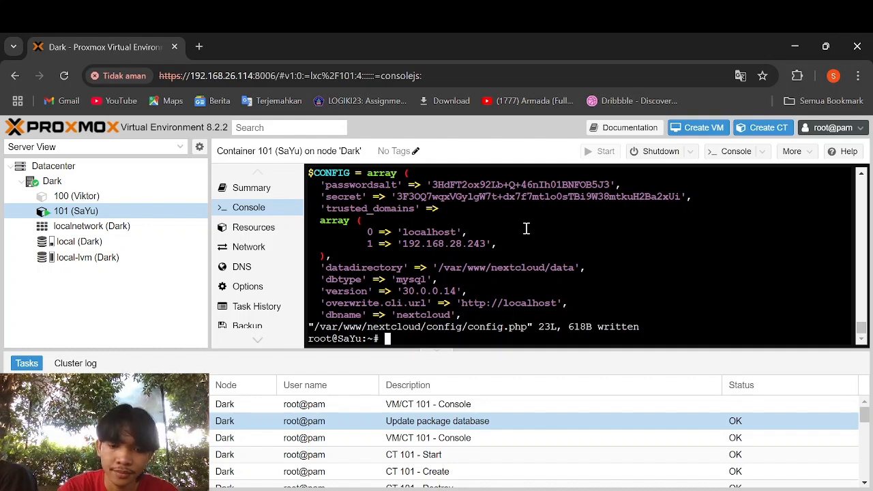
{"action": "type", "text": "vi /e"}
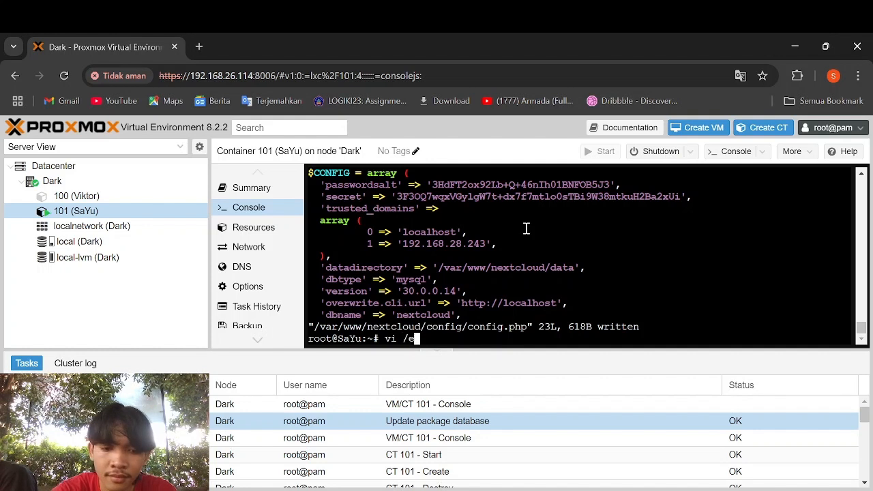
{"action": "type", "text": "tc"}
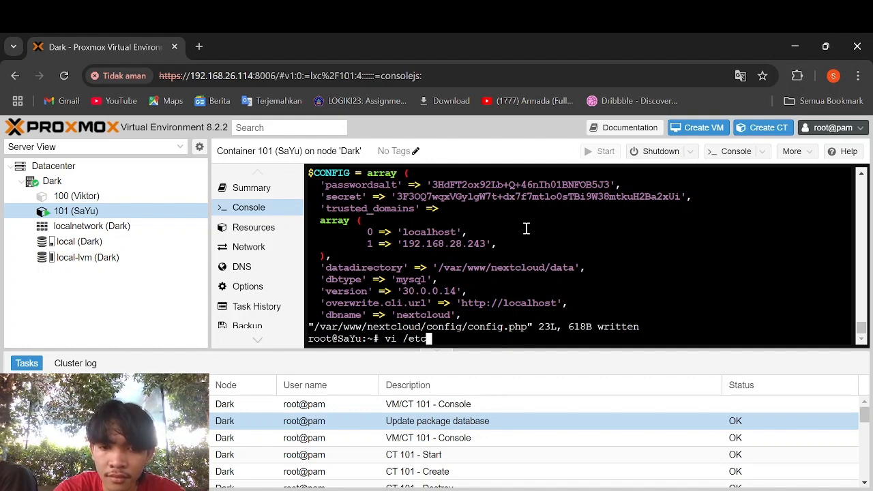
{"action": "type", "text": ".."}
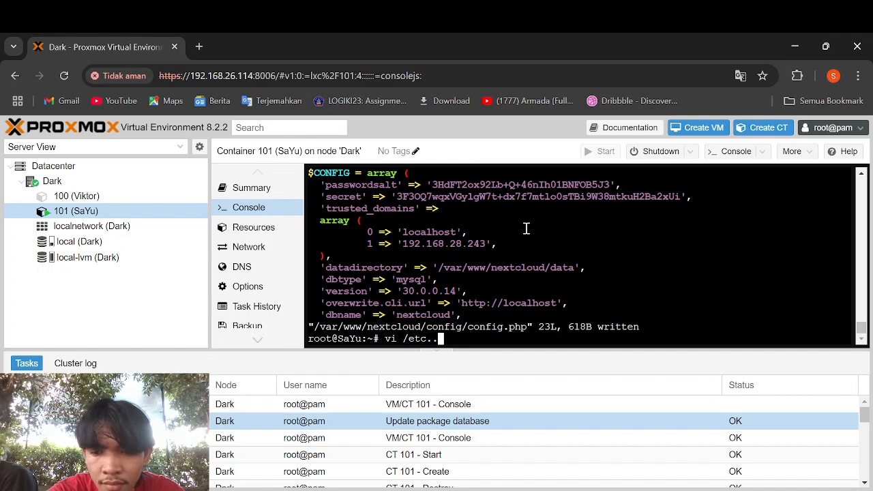
- Correct the path and open /etc/apache2/sites-enabled/000-default.conf in vi
{"action": "key", "text": "BackSpace"}
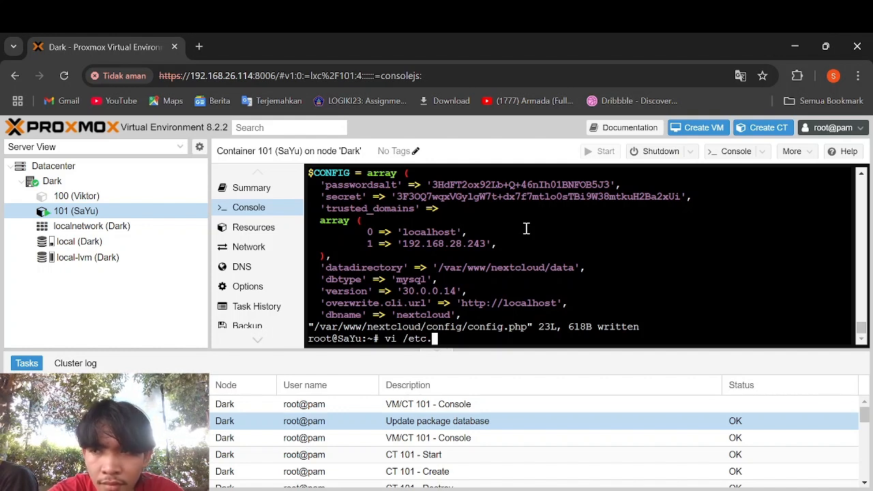
{"action": "key", "text": "BackSpace"}
{"action": "key", "text": "BackSpace"}
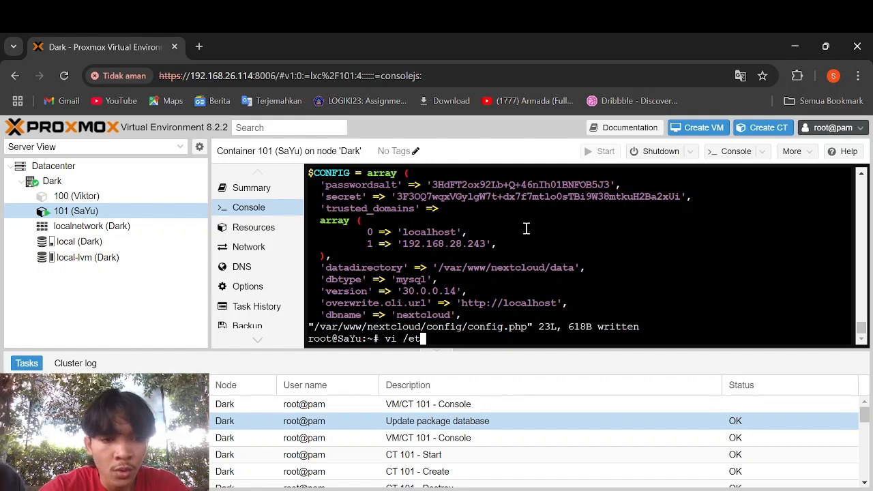
{"action": "type", "text": "c/"}
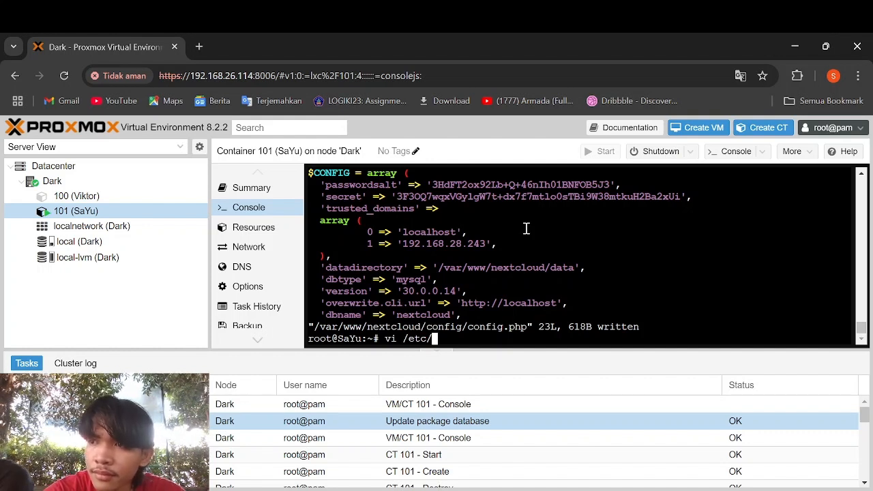
{"action": "type", "text": "apa"}
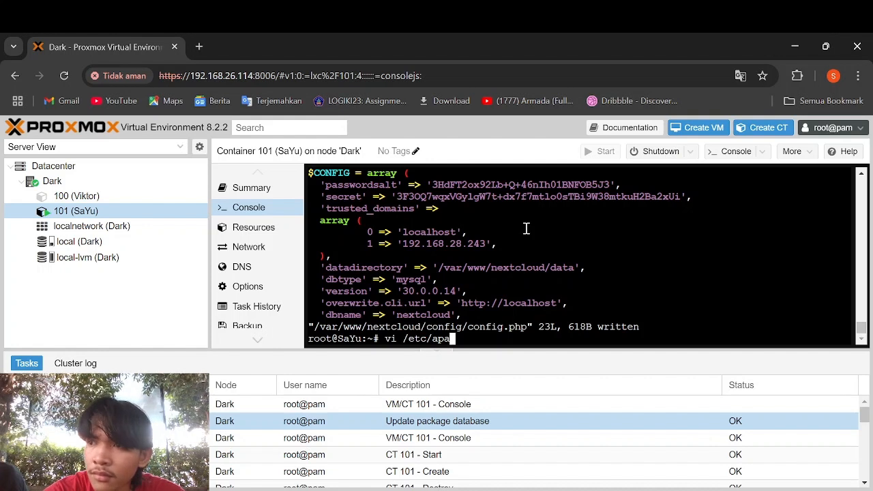
{"action": "type", "text": "che"}
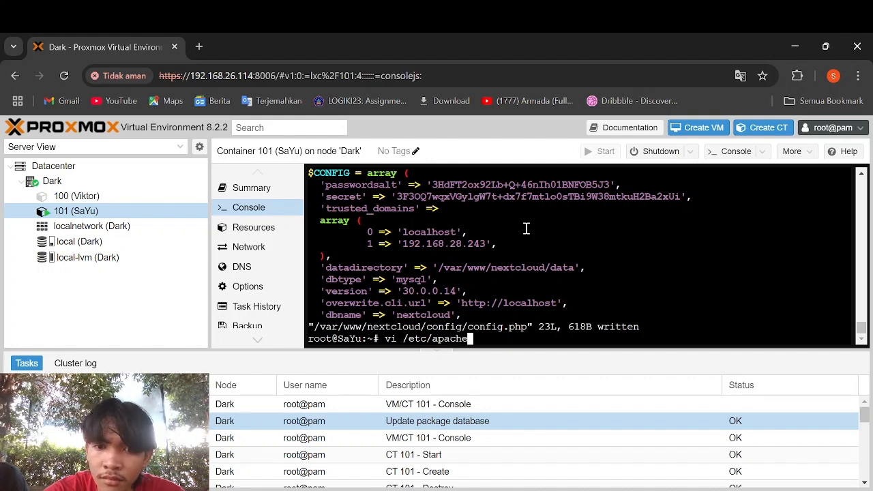
{"action": "type", "text": "2"}
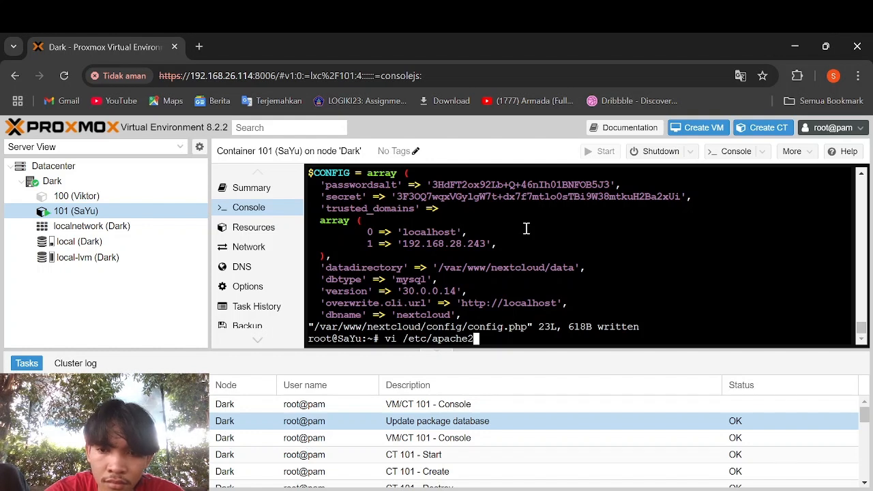
{"action": "type", "text": "/s"}
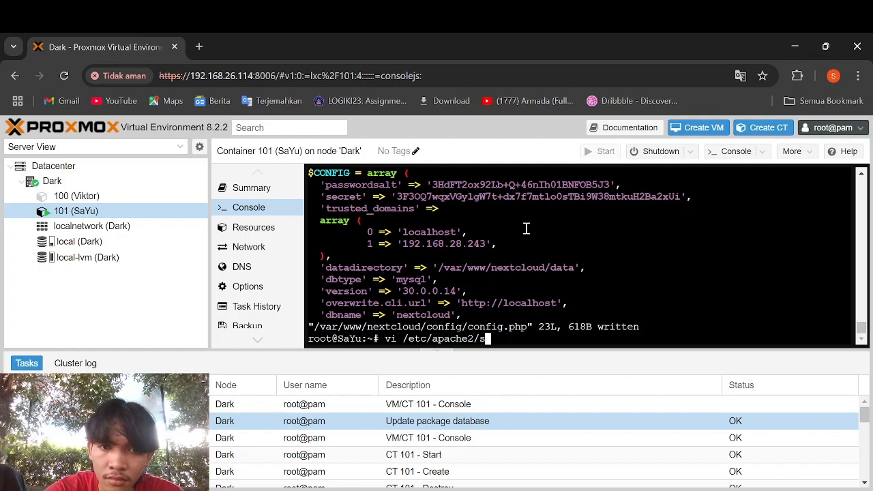
{"action": "type", "text": "ite"}
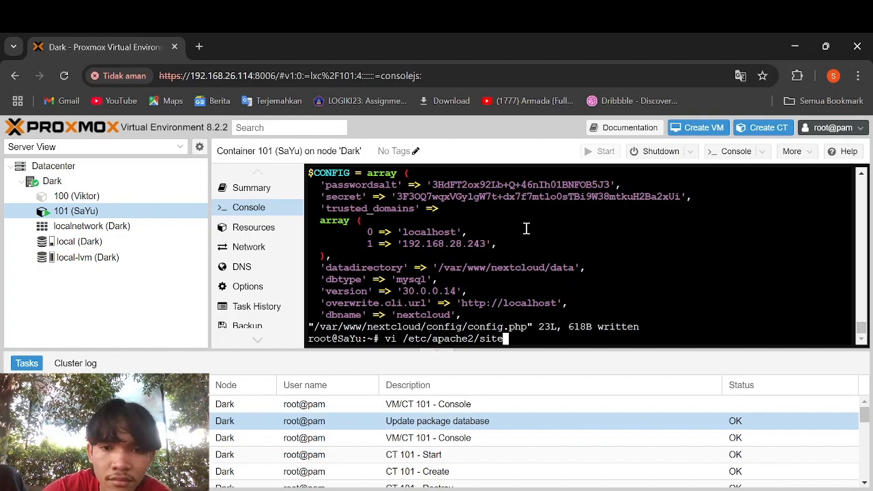
{"action": "type", "text": "s-enabled/000-default.conf"}
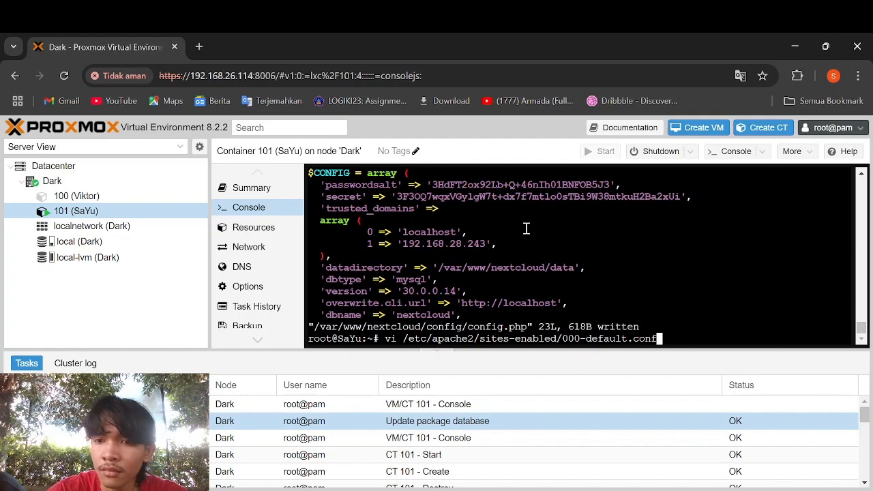
{"action": "key", "text": "Return"}
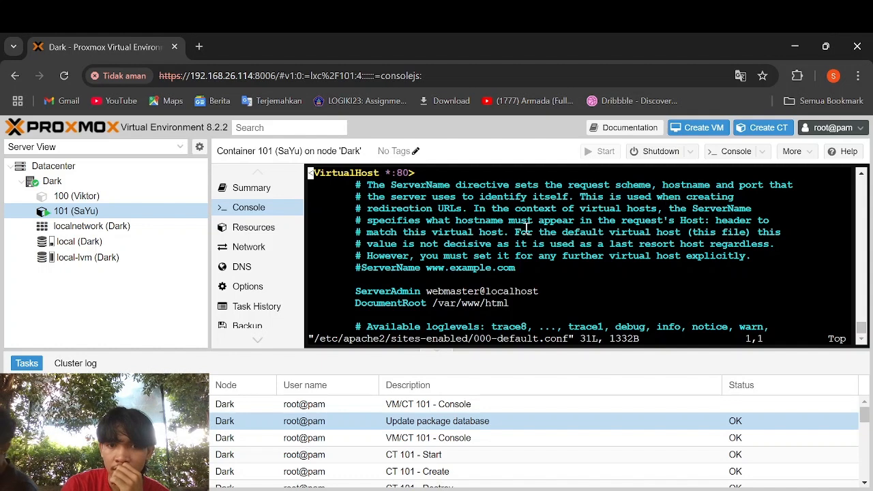
- Change the DocumentRoot line from /var/www/html to /var/www/nextcloud
{"action": "key", "text": "Down"}
{"action": "key", "text": "Down"}
{"action": "key", "text": "Down"}
{"action": "key", "text": "Down"}
{"action": "key", "text": "Down"}
{"action": "key", "text": "Down"}
{"action": "key", "text": "Down"}
{"action": "key", "text": "Down"}
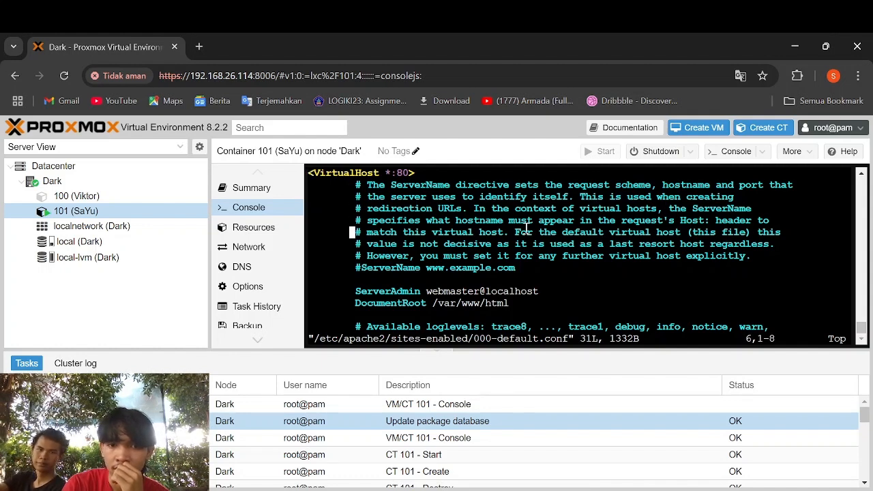
{"action": "key", "text": "Down"}
{"action": "key", "text": "Down"}
{"action": "key", "text": "Right"}
{"action": "key", "text": "Down"}
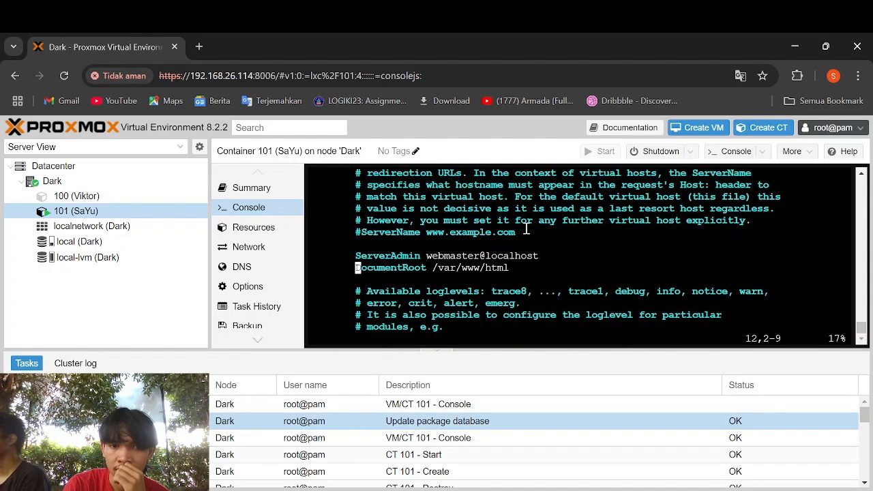
{"action": "key", "text": "Right"}
{"action": "key", "text": "Right"}
{"action": "key", "text": "Right"}
{"action": "key", "text": "Right"}
{"action": "key", "text": "Right"}
{"action": "key", "text": "Right"}
{"action": "key", "text": "Right"}
{"action": "key", "text": "Right"}
{"action": "key", "text": "Right"}
{"action": "key", "text": "Right"}
{"action": "key", "text": "Right"}
{"action": "key", "text": "Right"}
{"action": "key", "text": "Right"}
{"action": "key", "text": "Right"}
{"action": "key", "text": "Right"}
{"action": "key", "text": "Right"}
{"action": "key", "text": "Right"}
{"action": "key", "text": "Right"}
{"action": "key", "text": "Right"}
{"action": "key", "text": "Right"}
{"action": "key", "text": "Right"}
{"action": "key", "text": "Right"}
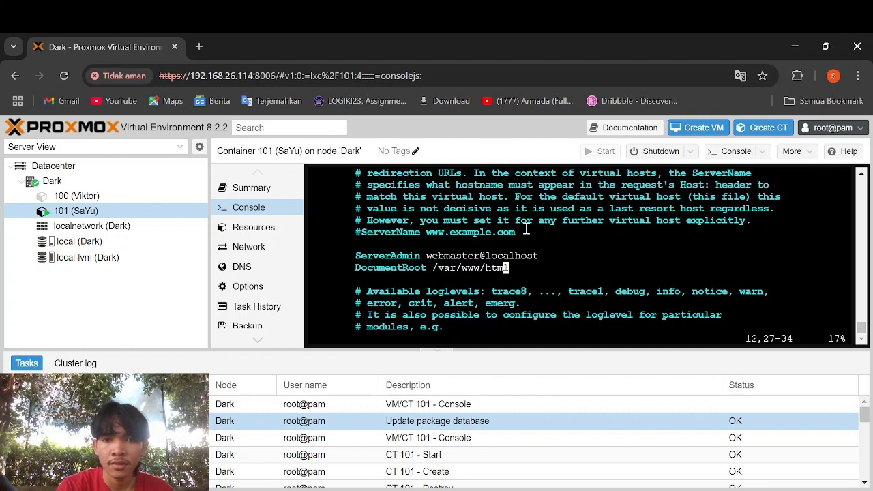
{"action": "key", "text": "i"}
{"action": "key", "text": "Right"}
{"action": "key", "text": "BackSpace"}
{"action": "key", "text": "BackSpace"}
{"action": "key", "text": "BackSpace"}
{"action": "key", "text": "BackSpace"}
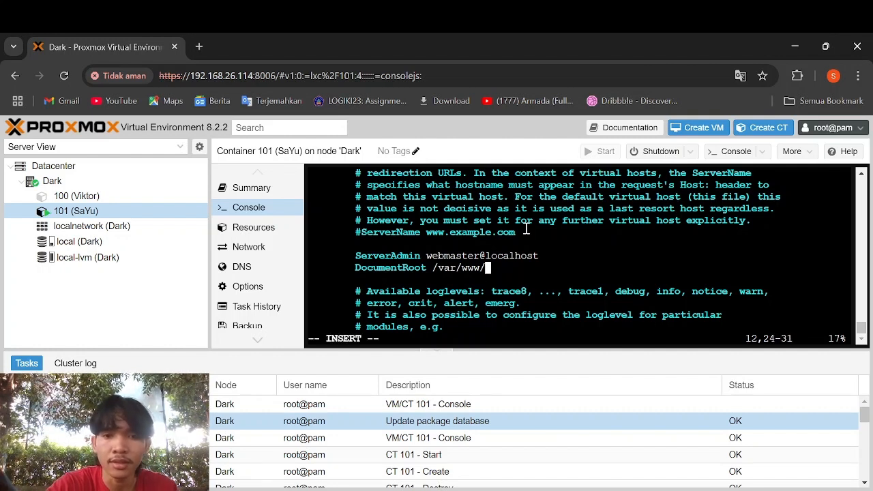
{"action": "type", "text": "nextcloud"}
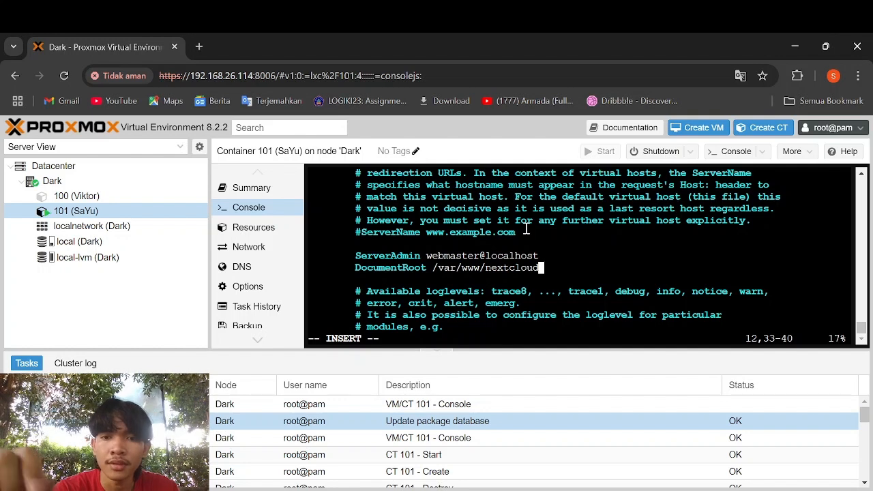
- Save 000-default.conf and exit vi with :x
{"action": "key", "text": "Escape"}
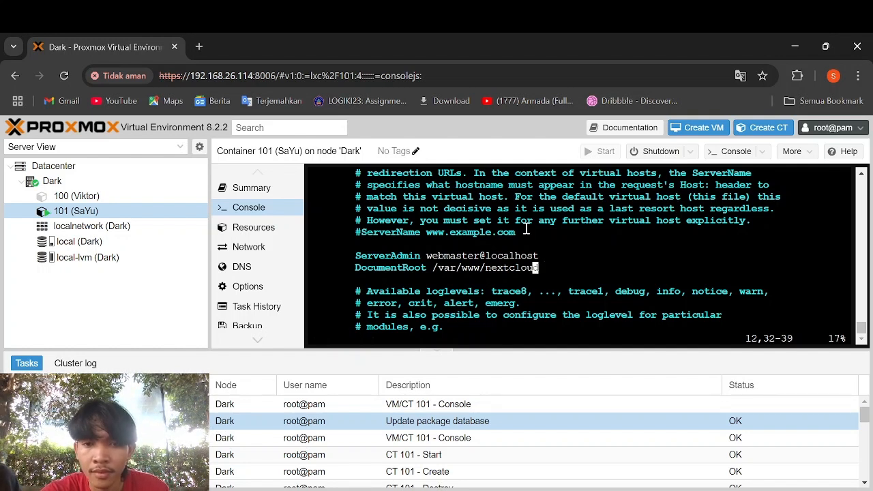
{"action": "type", "text": ":"}
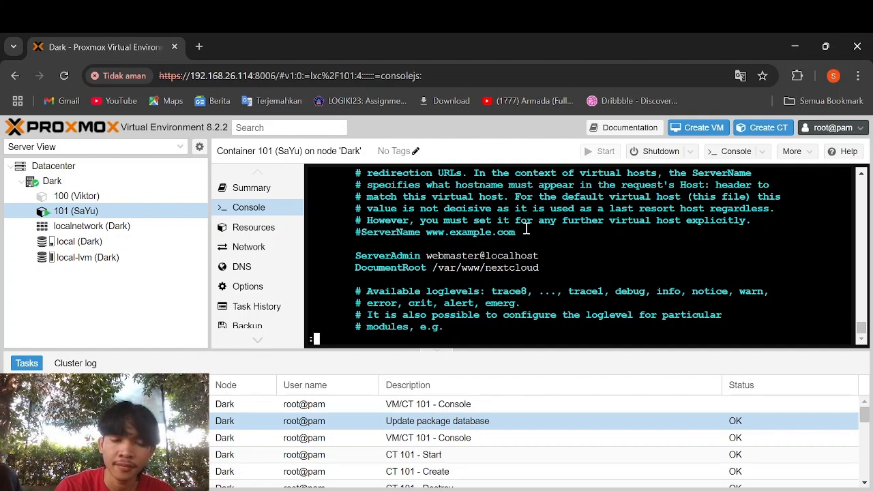
{"action": "type", "text": "x"}
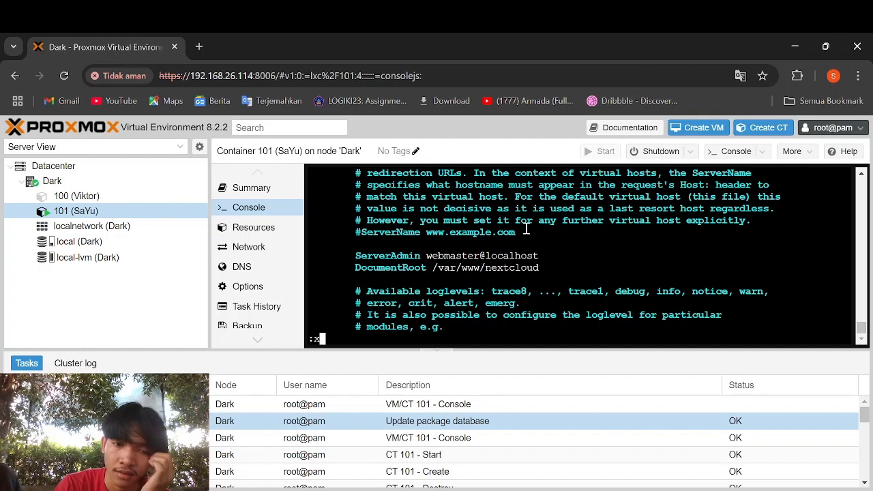
{"action": "key", "text": "Return"}
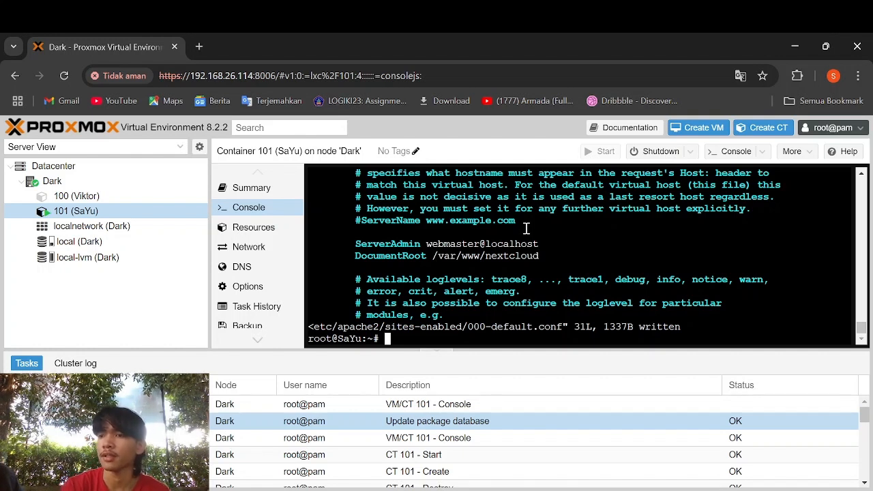
- Run systemctl restart apache2 in the container console to apply the new DocumentRoot
{"action": "type", "text": "system"}
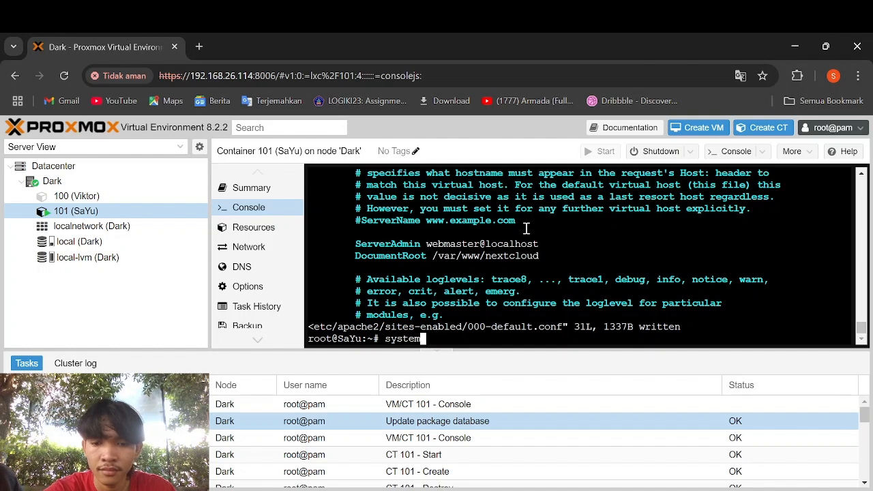
{"action": "type", "text": "c"}
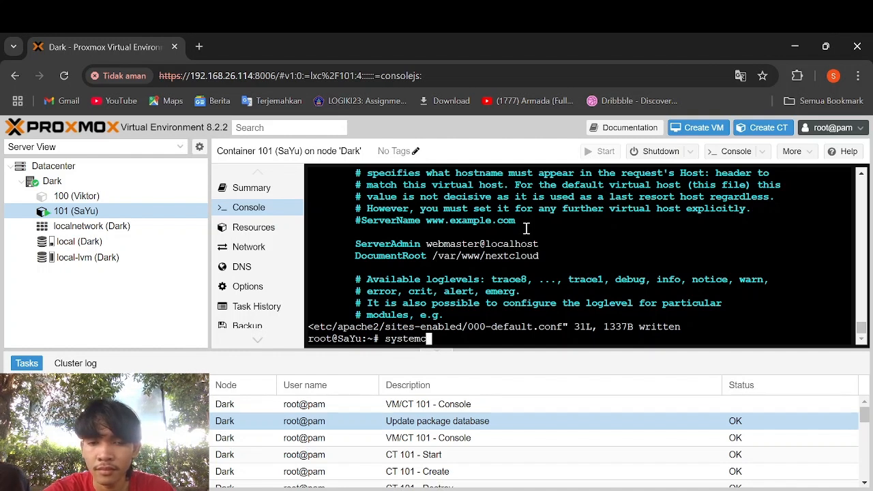
{"action": "type", "text": "tl"}
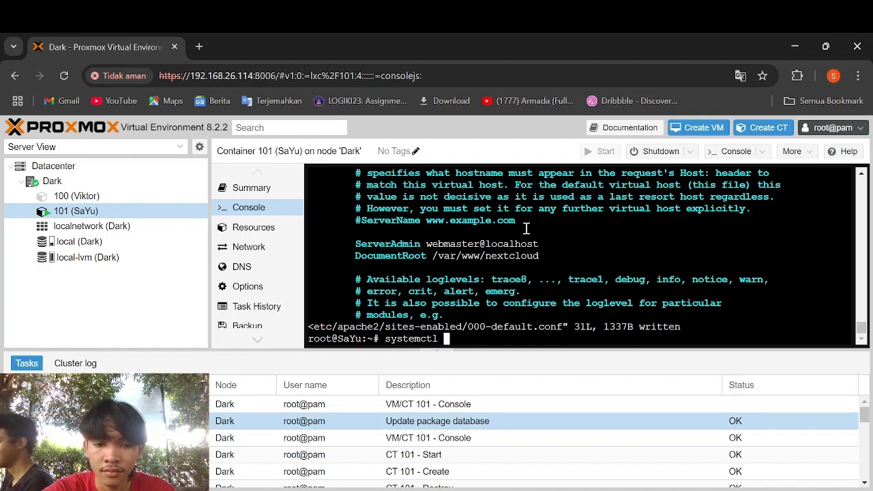
{"action": "type", "text": " re"}
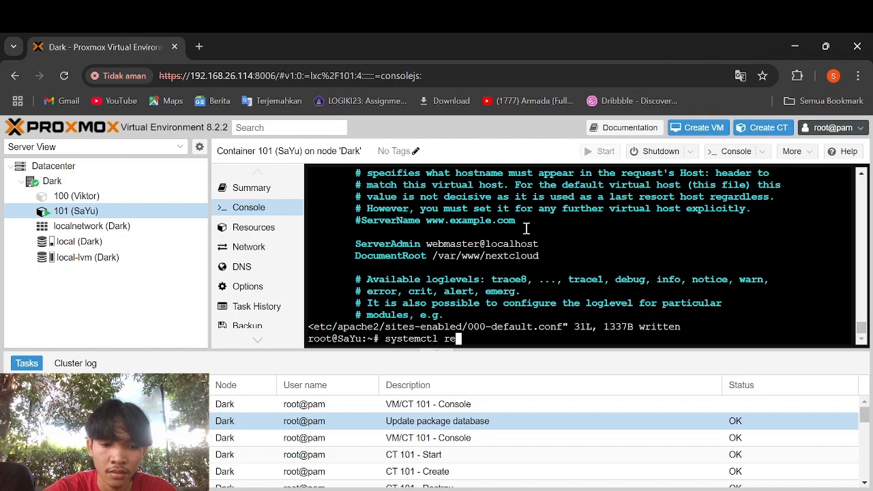
{"action": "type", "text": "start"}
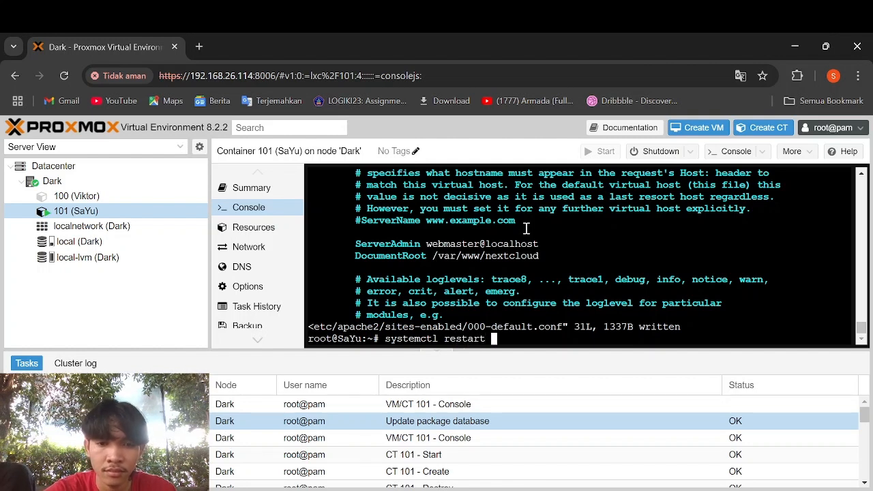
{"action": "type", "text": " apacge"}
{"action": "key", "text": "BackSpace"}
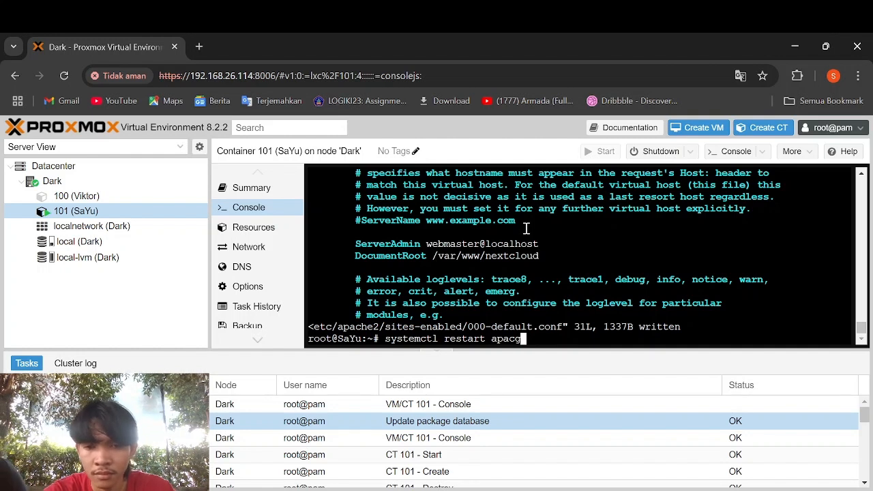
{"action": "key", "text": "BackSpace"}
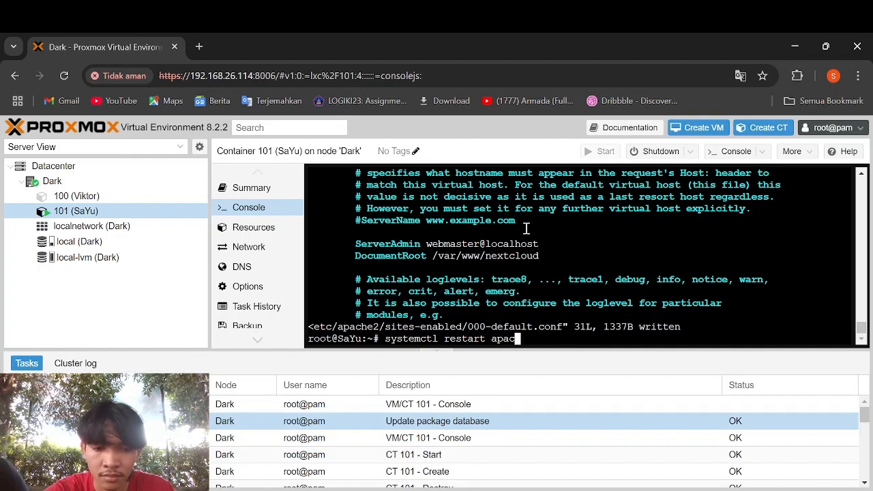
{"action": "type", "text": "he2"}
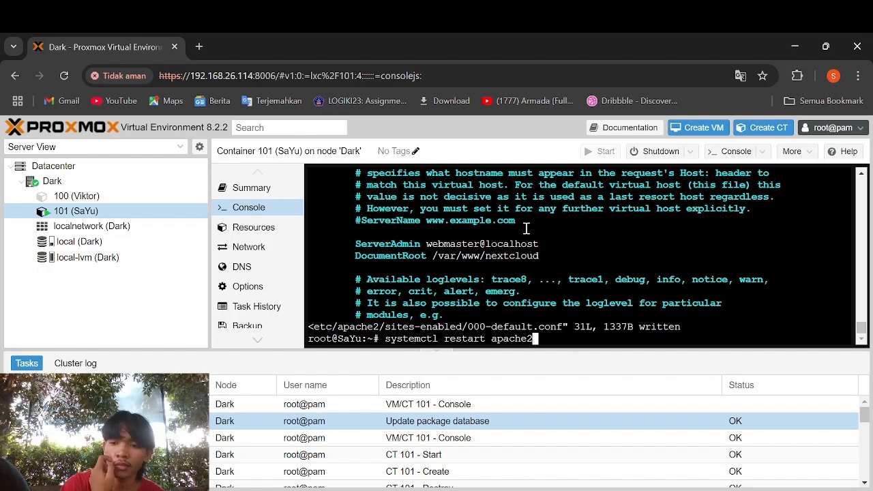
{"action": "key", "text": "Return"}
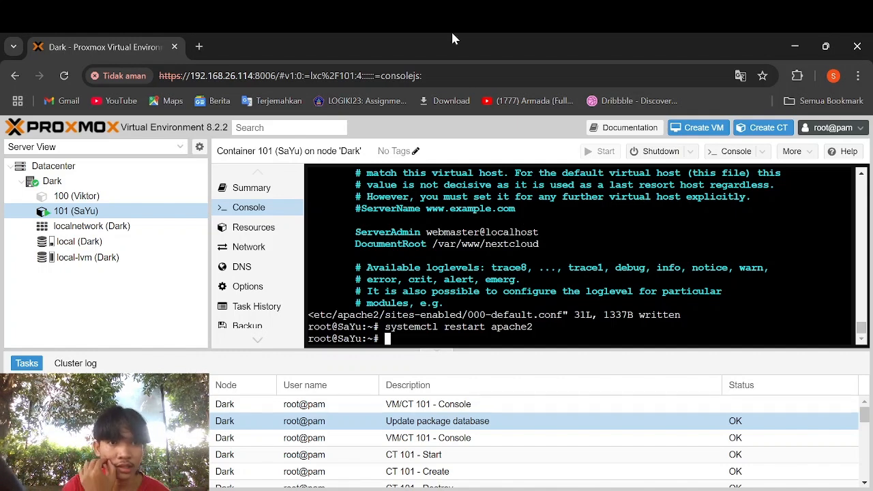
- Load 192.168.28.243 in a new Chrome tab to reach the Nextcloud login page
{"action": "left_click", "coordinate": [199, 47]}
{"action": "type", "text": "192"}
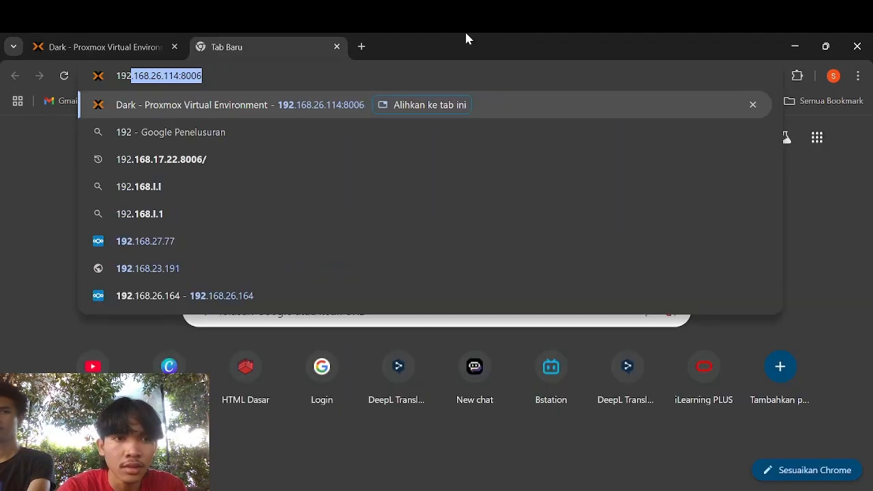
{"action": "type", "text": ".168."}
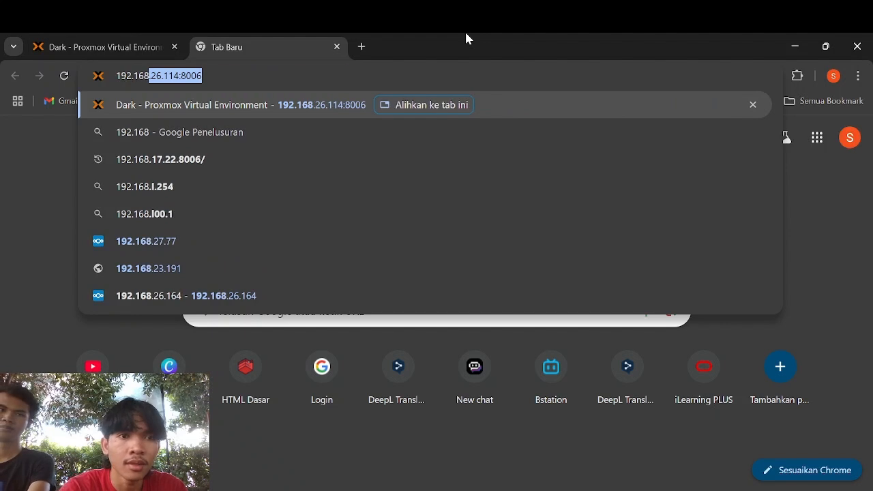
{"action": "type", "text": "28,"}
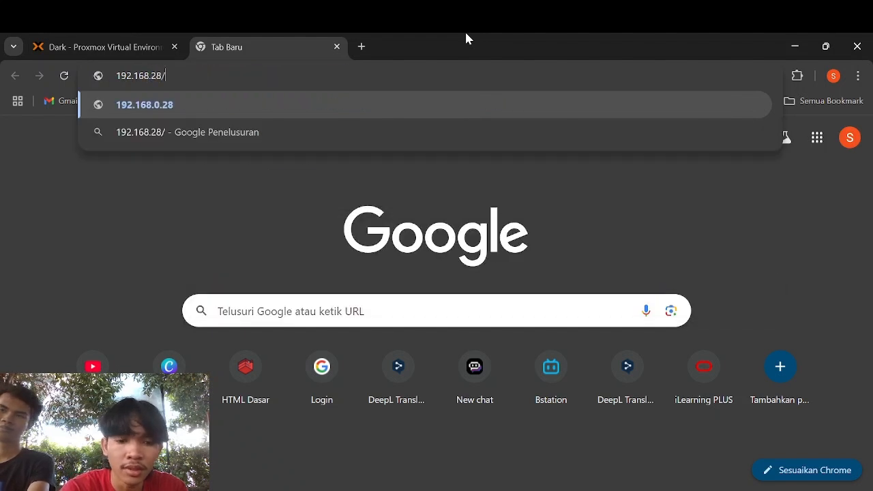
{"action": "key", "text": "BackSpace"}
{"action": "type", "text": ".24"}
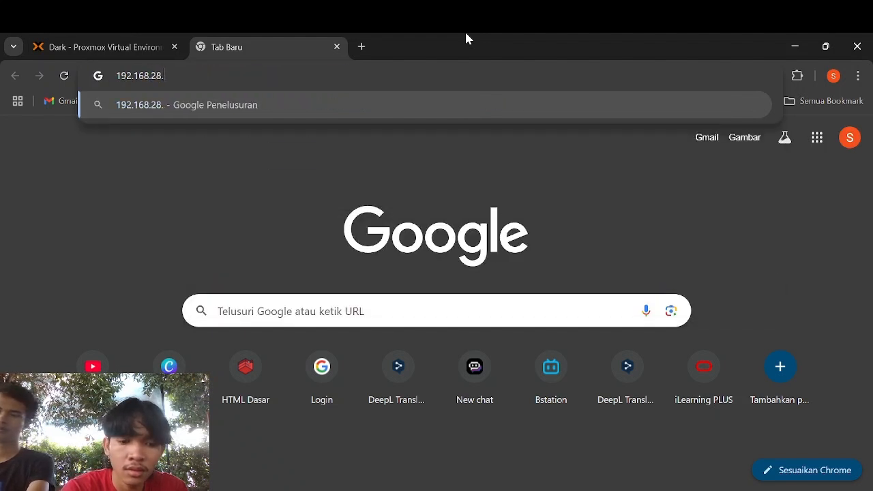
{"action": "type", "text": "3"}
{"action": "key", "text": "Return"}
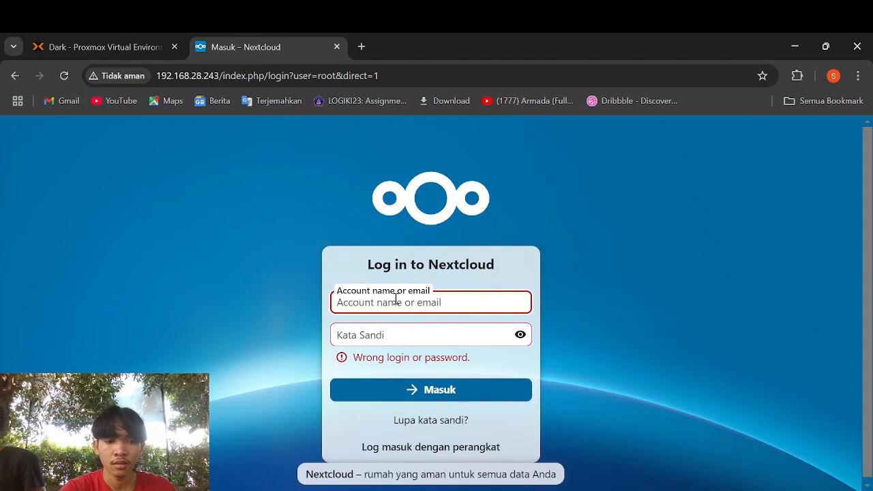
- Enter 'admin' as the account name and type the account password in the Kata Sandi field
{"action": "type", "text": "Adm"}
{"action": "key", "text": "BackSpace"}
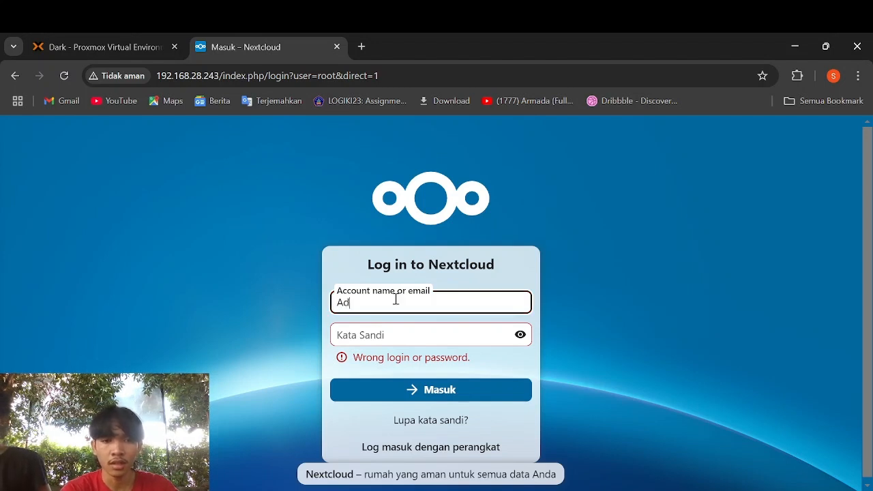
{"action": "key", "text": "BackSpace"}
{"action": "key", "text": "BackSpace"}
{"action": "type", "text": "admin"}
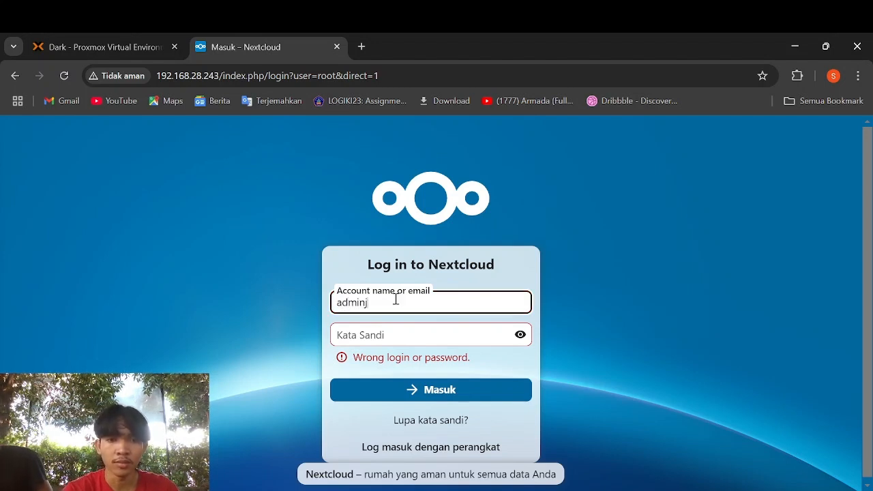
{"action": "left_click", "coordinate": [421, 334]}
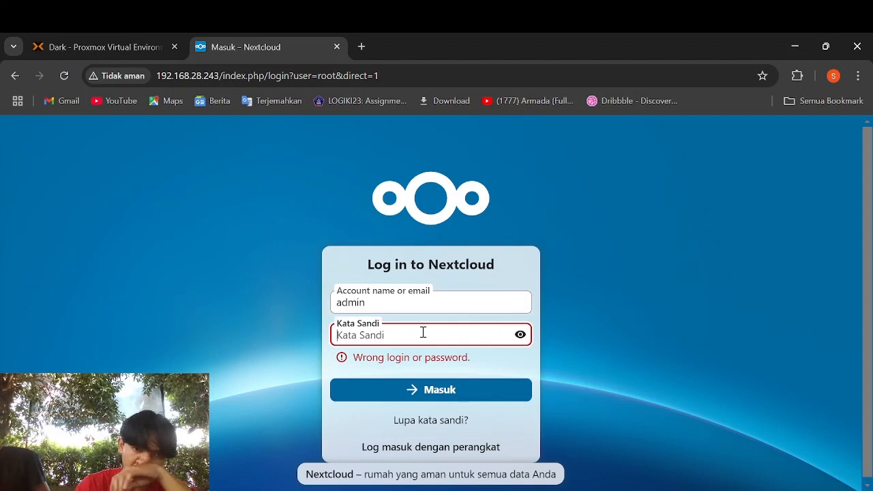
{"action": "type", "text": "••••••"}
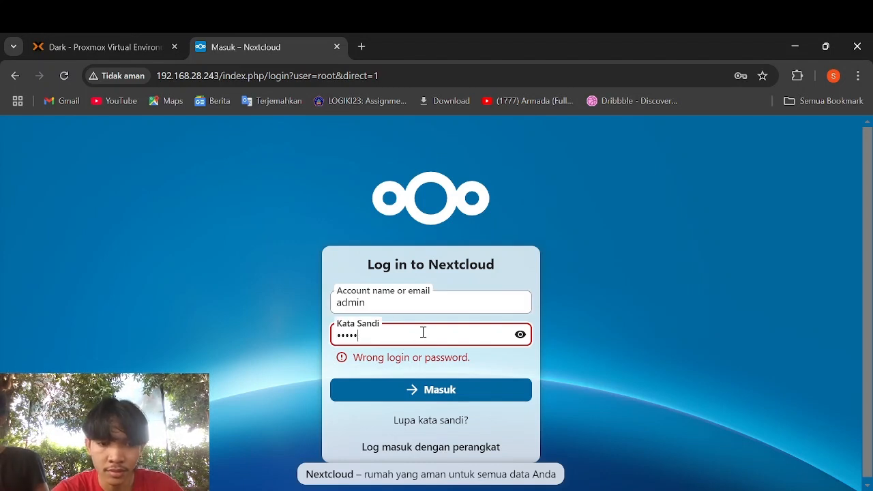
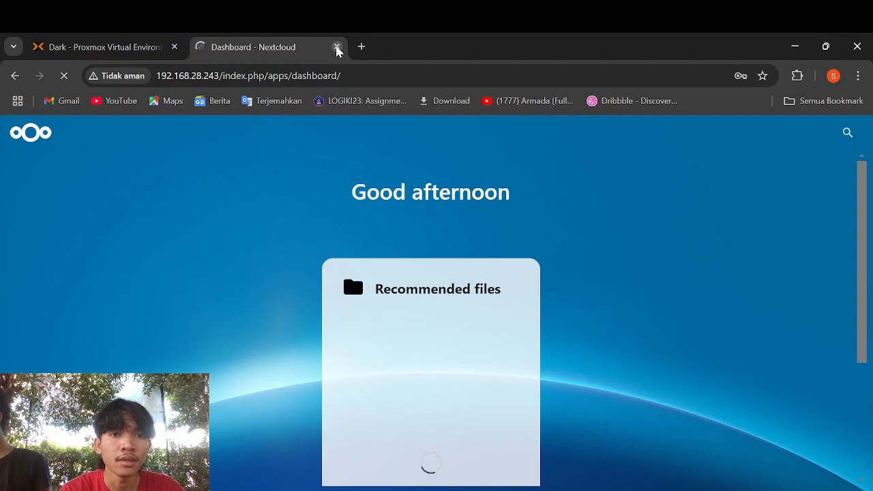
- Leave the loading Nextcloud dashboard and return to the Proxmox 'Dark' tab with the container 101 console
{"action": "left_click", "coordinate": [91, 43]}
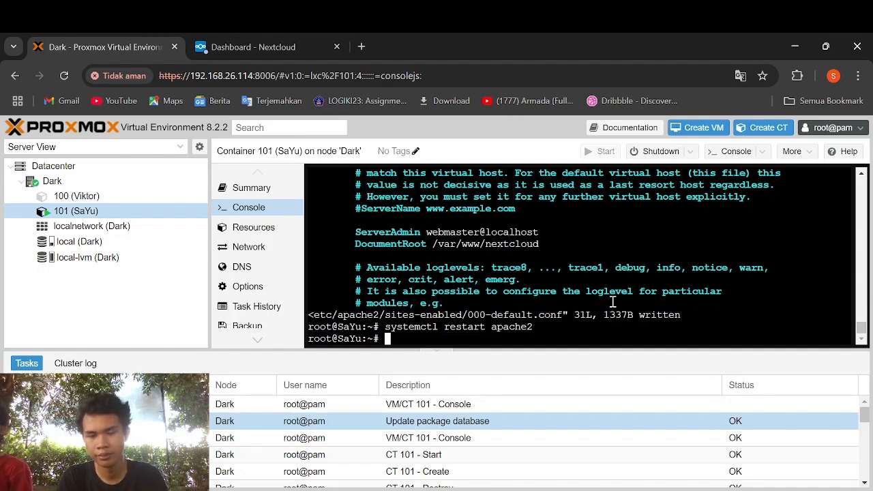
- Run apt install php8.1-fpm in the container 101 console
{"action": "type", "text": "apt install php8.1 -fp"}
{"action": "key", "text": "BackSpace"}
{"action": "key", "text": "BackSpace"}
{"action": "key", "text": "BackSpace"}
{"action": "key", "text": "BackSpace"}
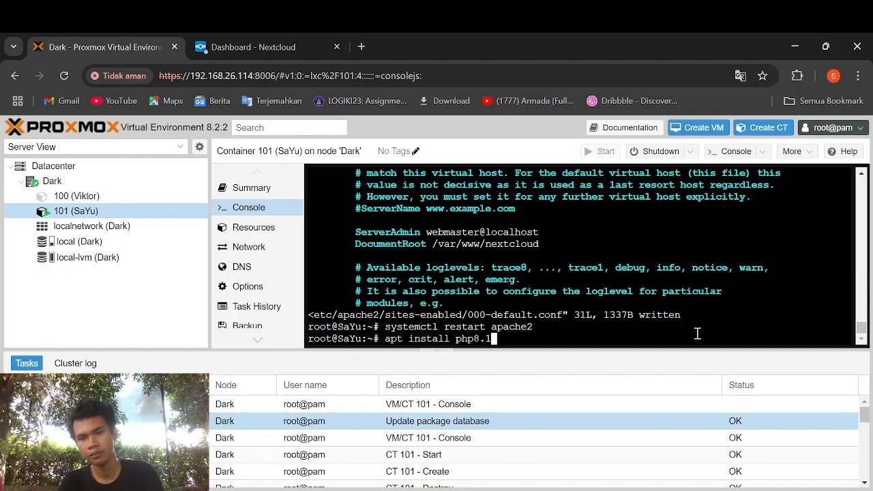
{"action": "type", "text": "-fpm"}
{"action": "key", "text": "Return"}
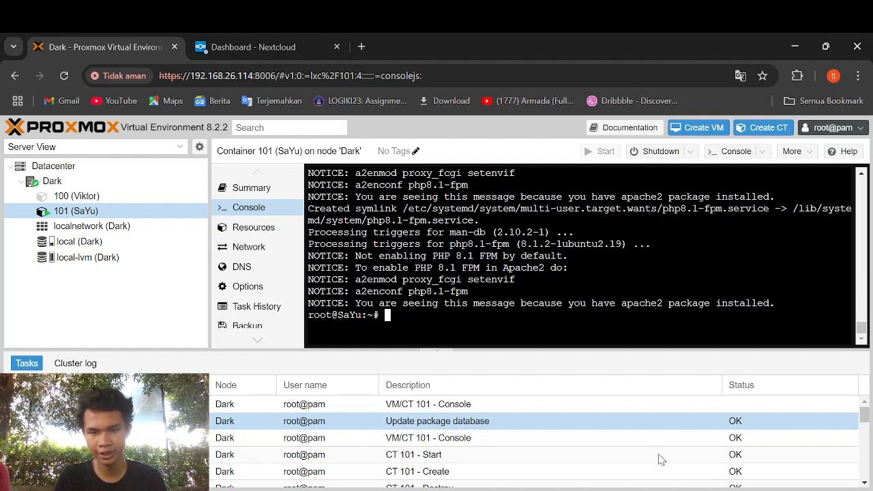
- Check that the php8.1-fpm service is active (running), then return to the prompt
{"action": "type", "text": "service"}
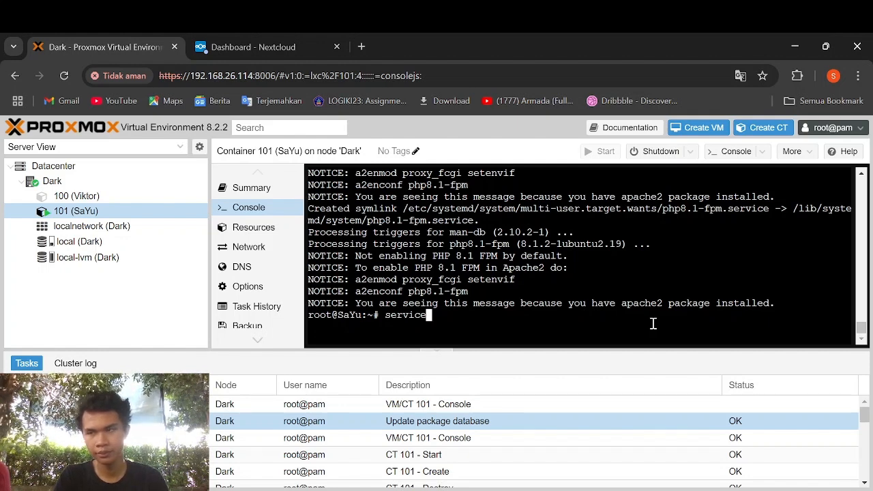
{"action": "type", "text": " php8.1-fpm status"}
{"action": "key", "text": "Return"}
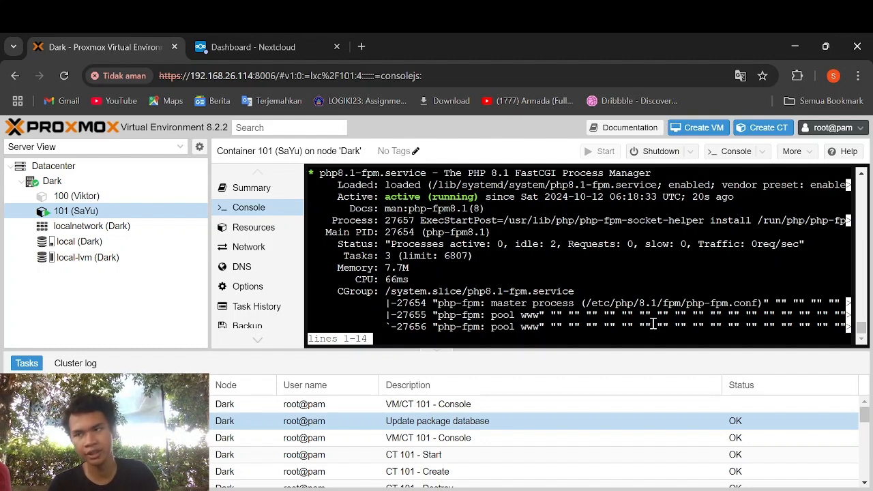
{"action": "key", "text": "q"}
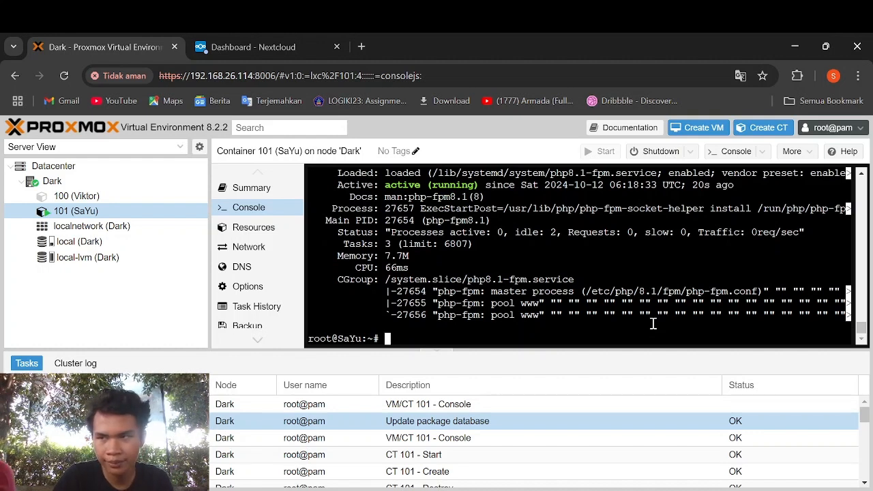
- Run php-fpm8.1 -v to confirm PHP 8.1.2 with Zend OPcache
{"action": "type", "text": "p"}
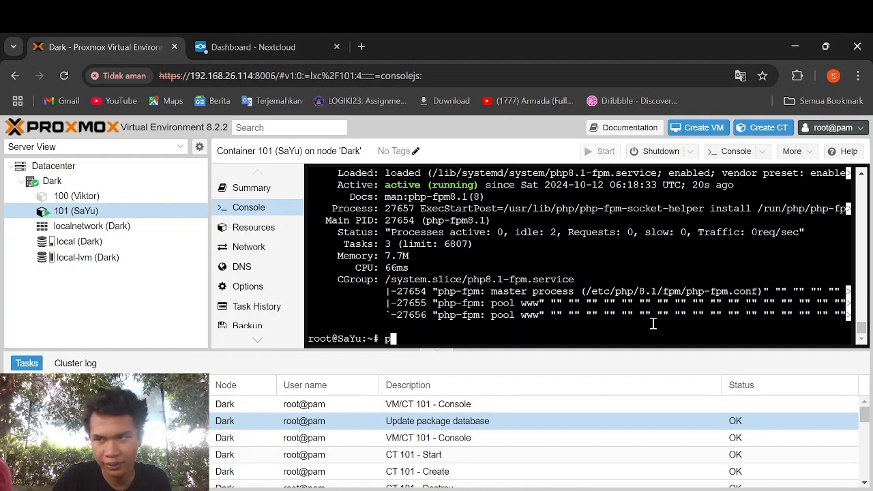
{"action": "type", "text": "hp-fpm"}
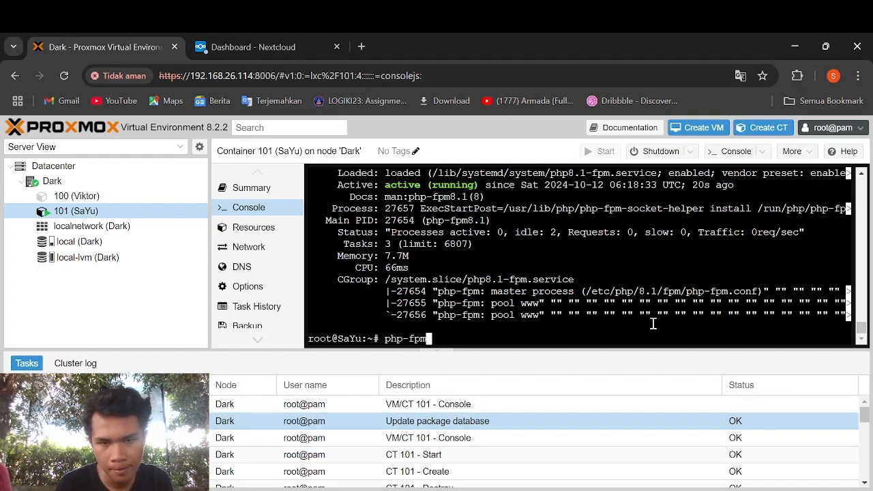
{"action": "type", "text": "8.1 -s"}
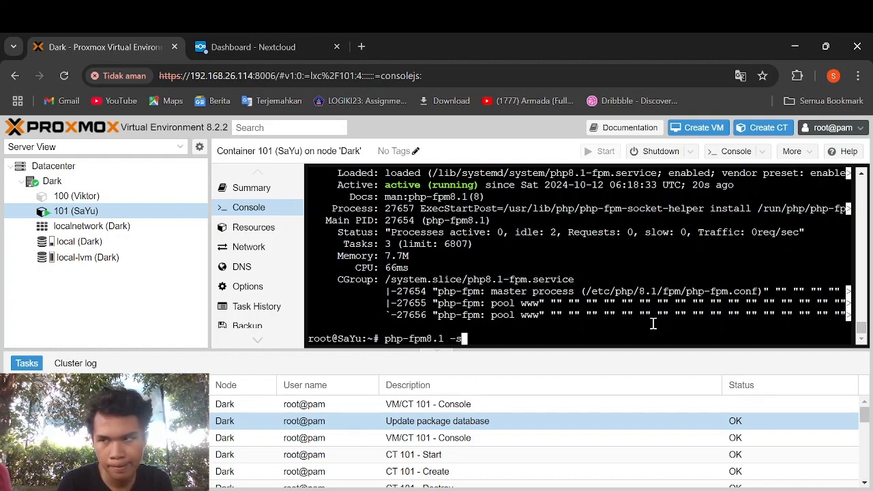
{"action": "type", "text": "=v"}
{"action": "key", "text": "BackSpace"}
{"action": "key", "text": "BackSpace"}
{"action": "key", "text": "BackSpace"}
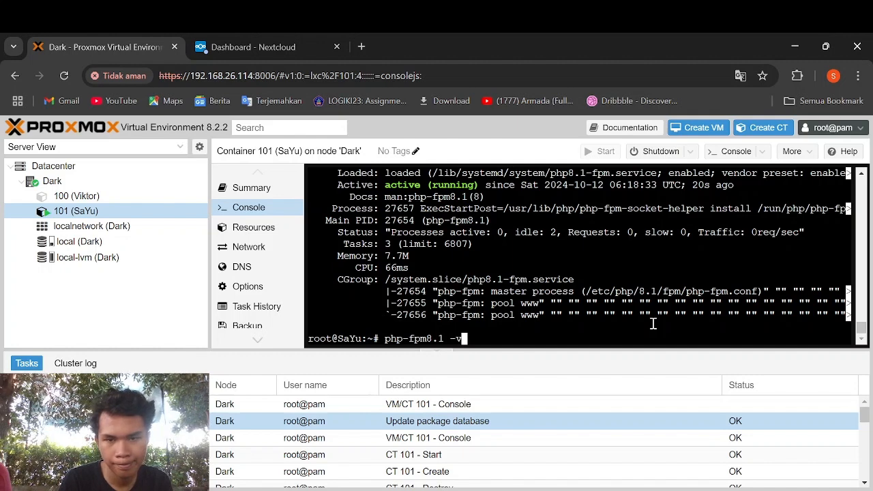
{"action": "type", "text": "v"}
{"action": "key", "text": "Return"}
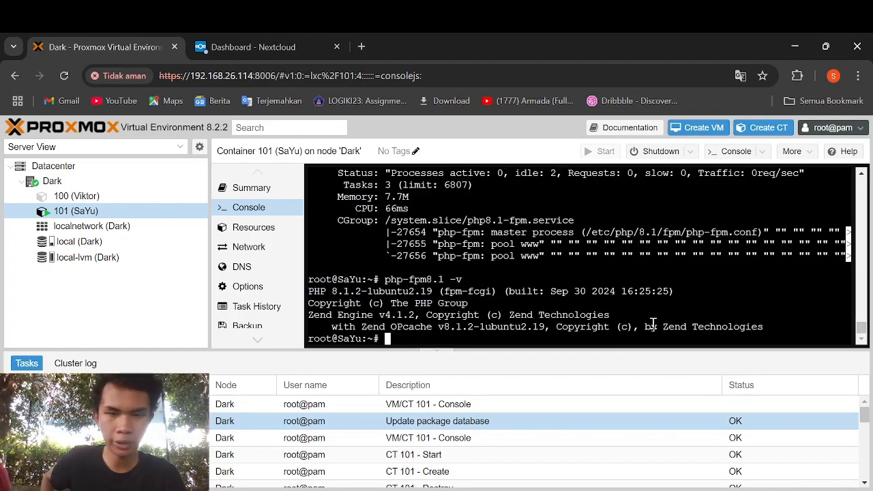
- Disable the php8.1 and mpm_prefork Apache modules with a2dismod
{"action": "type", "text": "a2"}
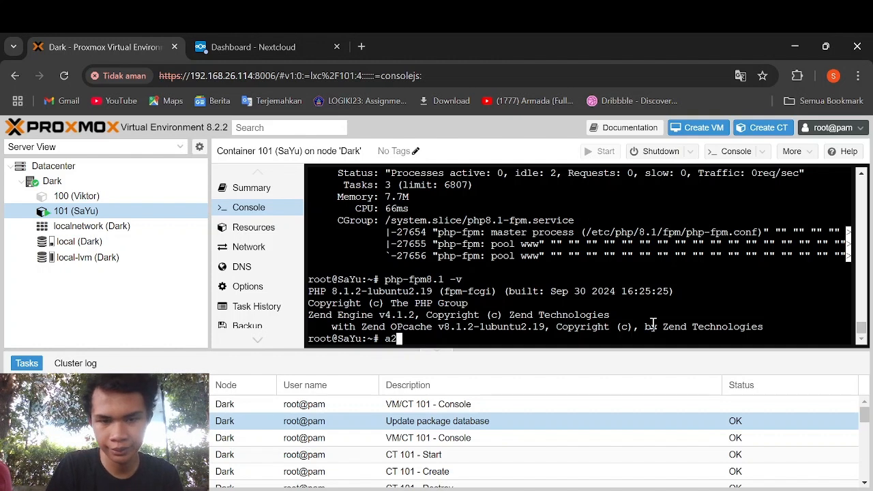
{"action": "type", "text": "dis"}
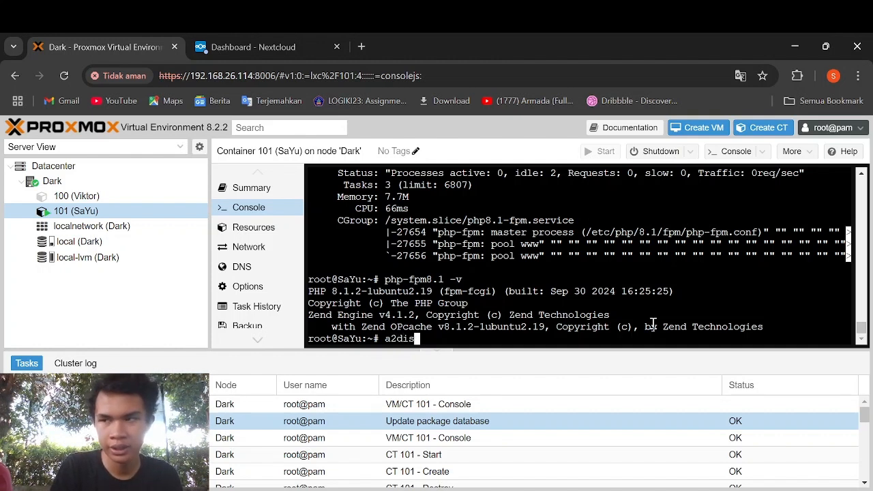
{"action": "type", "text": "mod"}
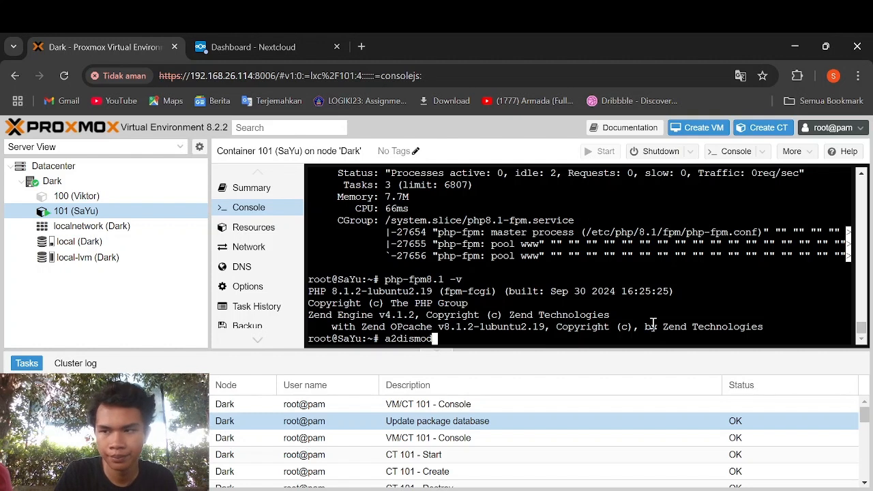
{"action": "type", "text": " php8,1"}
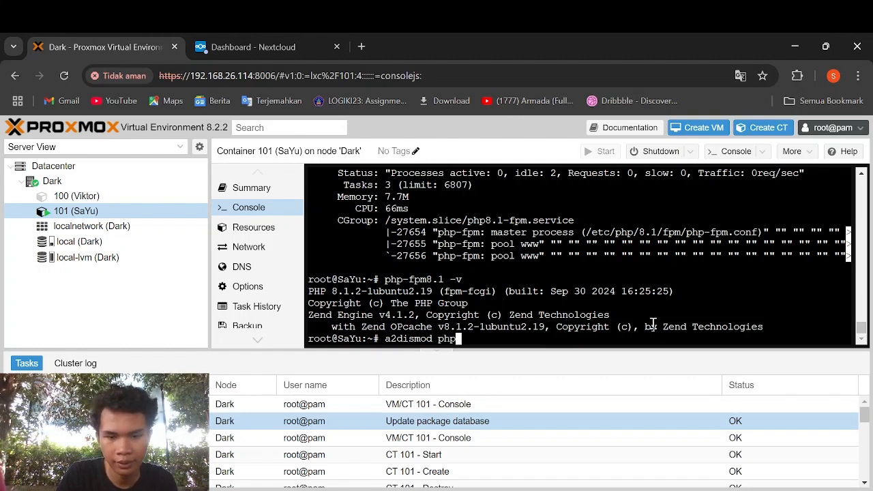
{"action": "key", "text": "BackSpace"}
{"action": "key", "text": "BackSpace"}
{"action": "type", "text": ".1"}
{"action": "key", "text": "Return"}
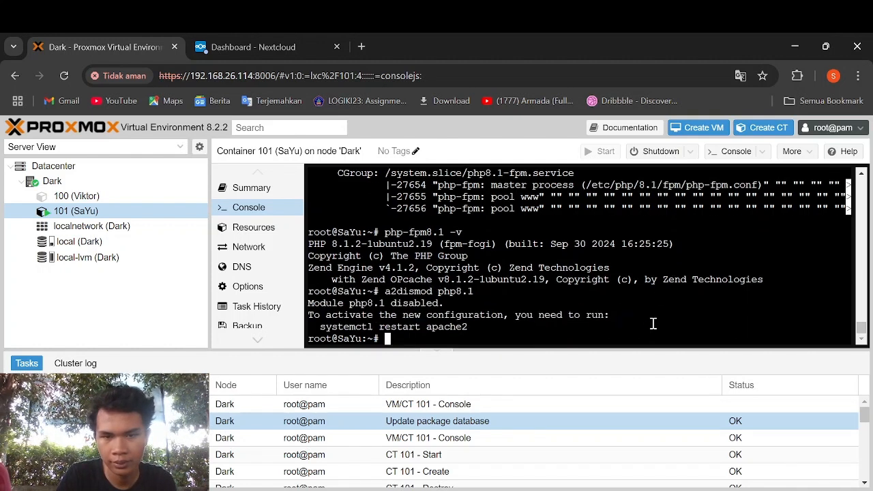
{"action": "type", "text": "a"}
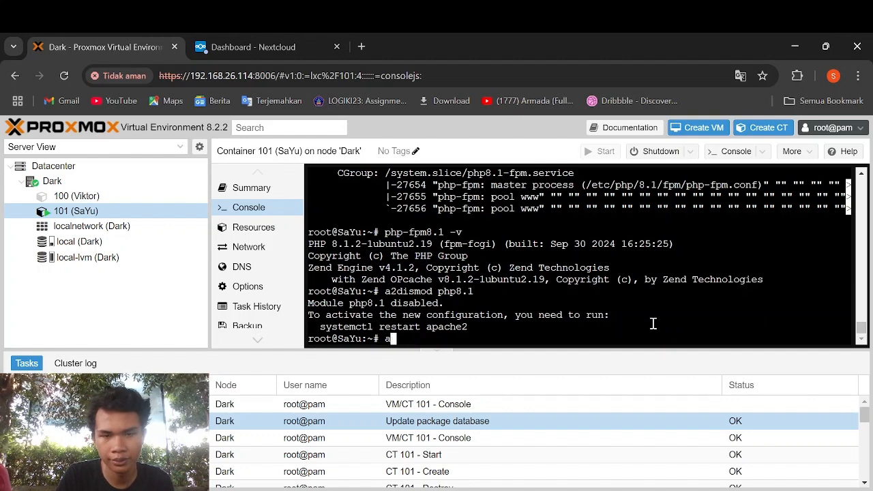
{"action": "type", "text": "2dismod"}
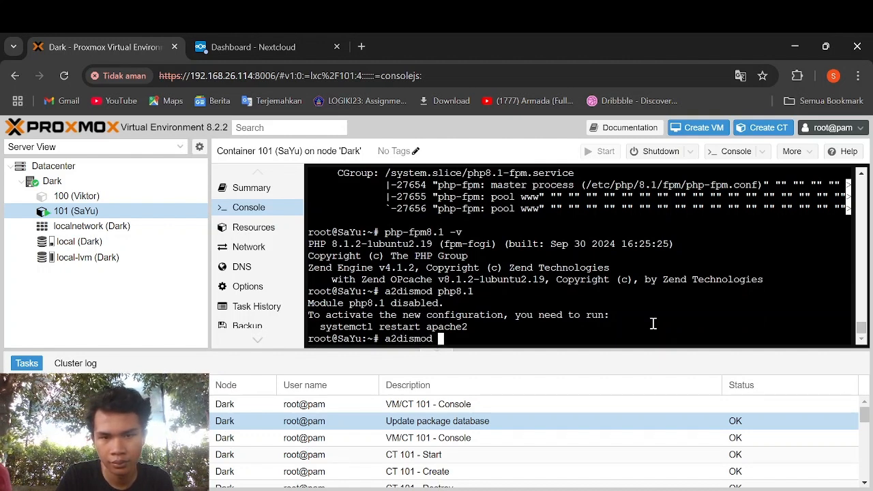
{"action": "type", "text": " mp"}
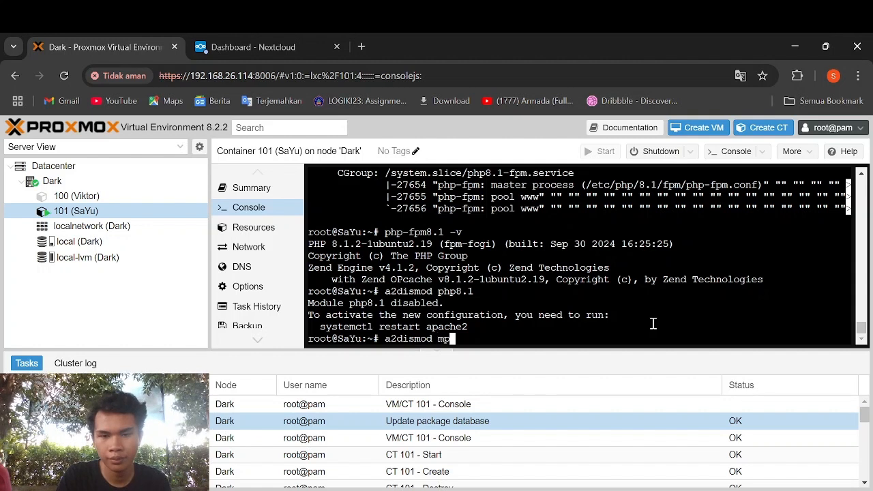
{"action": "type", "text": "m_prefork"}
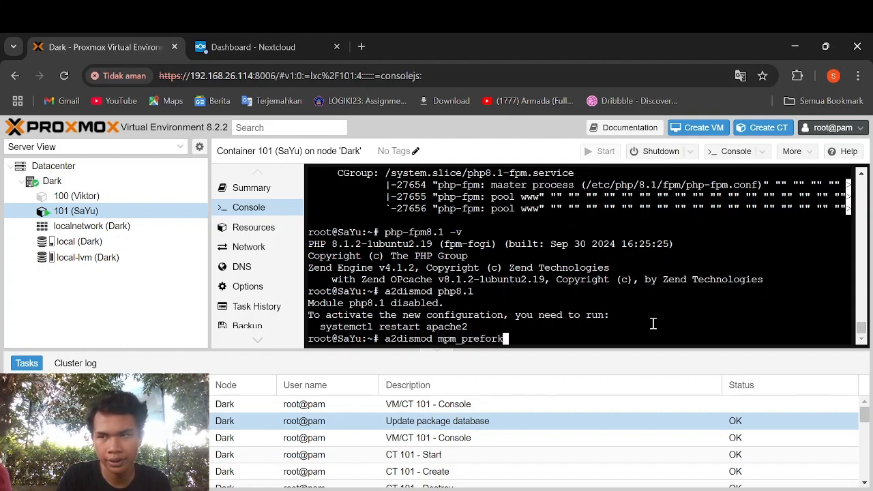
{"action": "key", "text": "Return"}
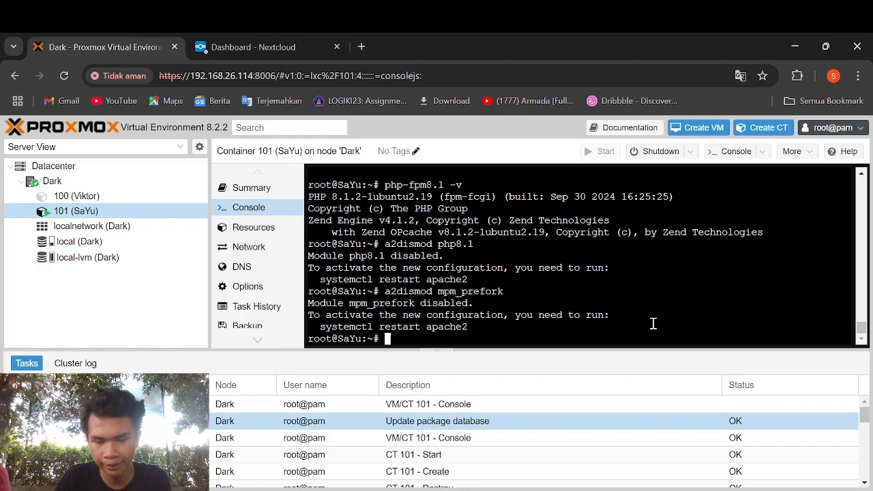
- Enable mpm_event, proxy_fcgi and setenvif modules, then the php8.1-fpm conf with a2enconf
{"action": "type", "text": "a2enmo"}
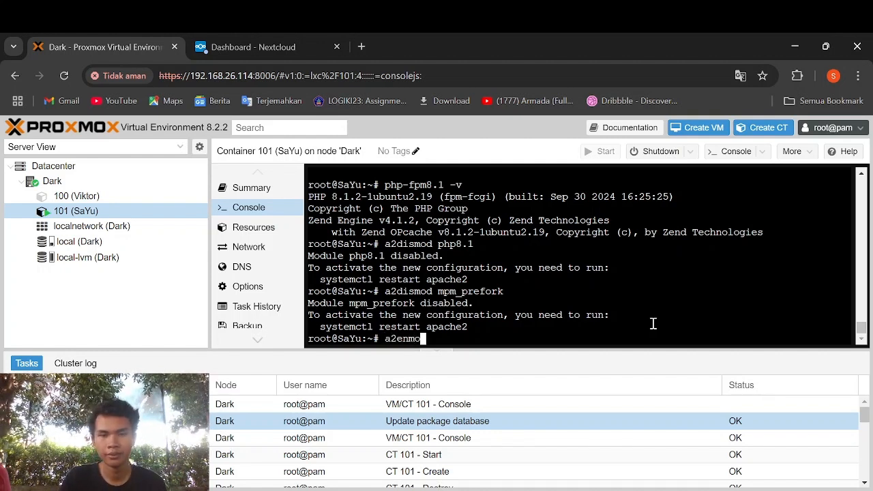
{"action": "type", "text": "d mpm_e"}
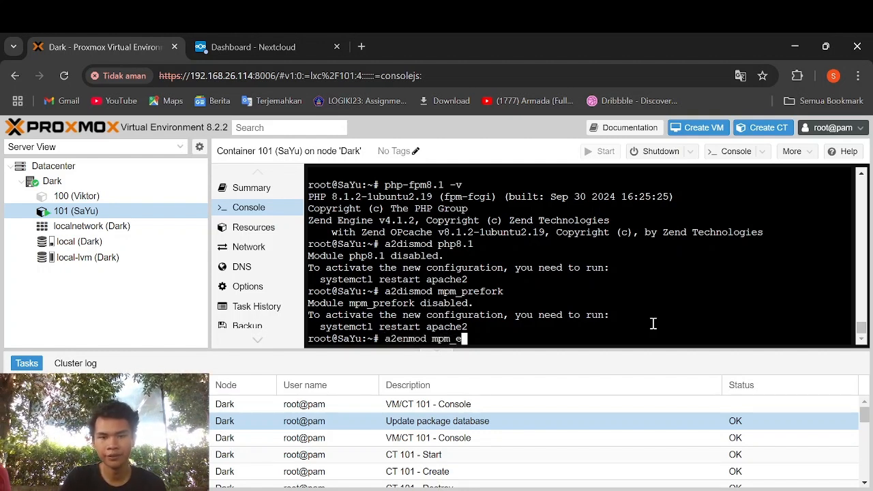
{"action": "type", "text": "vent prox"}
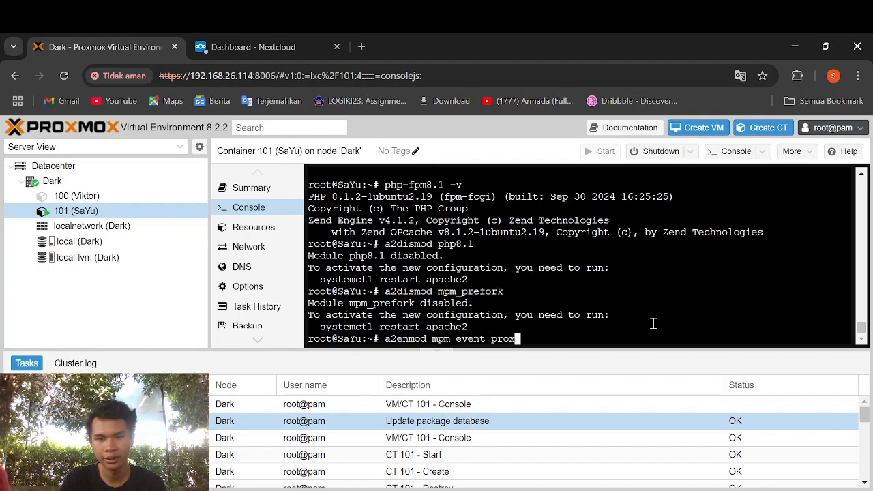
{"action": "type", "text": "y_fcgi"}
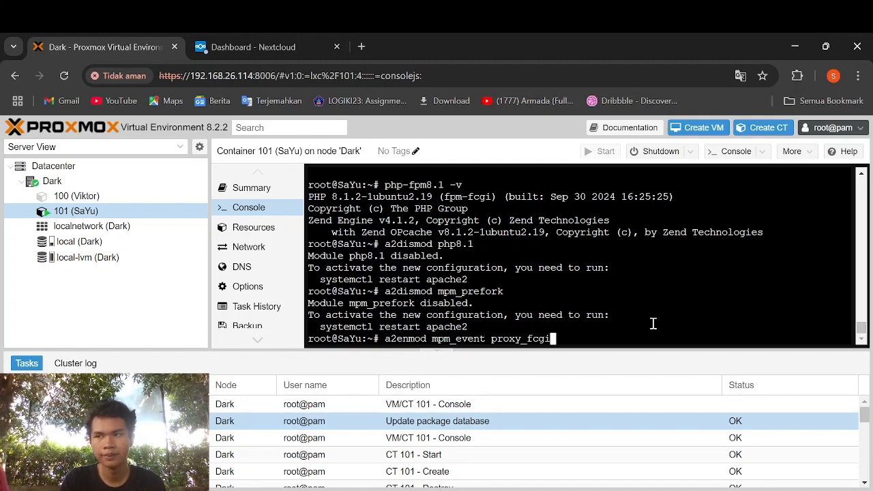
{"action": "type", "text": " setenvif"}
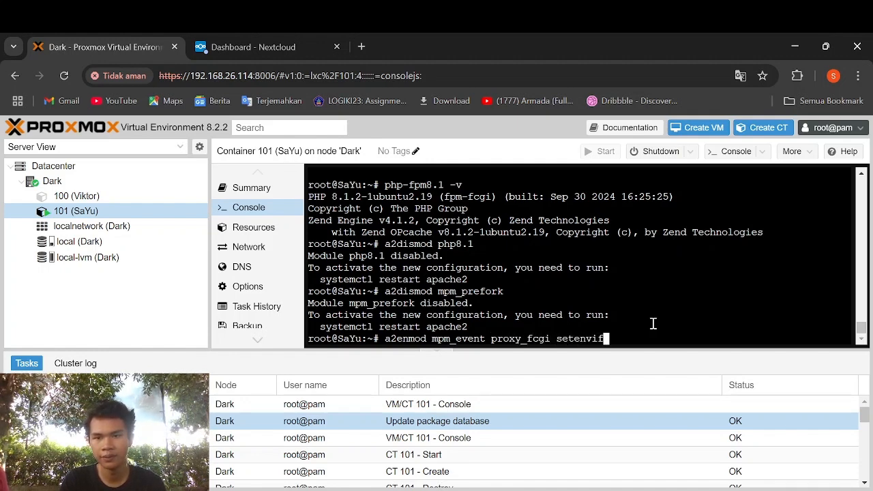
{"action": "key", "text": "Return"}
{"action": "type", "text": "l"}
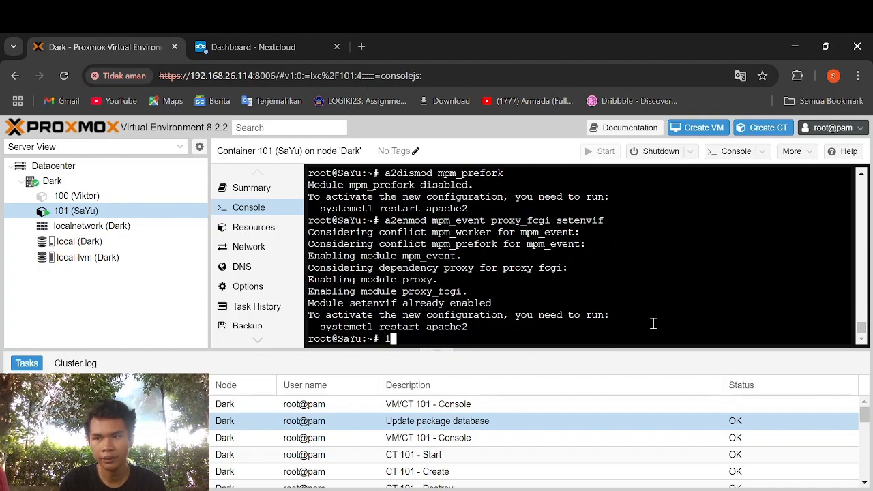
{"action": "key", "text": "BackSpace"}
{"action": "type", "text": "a2"}
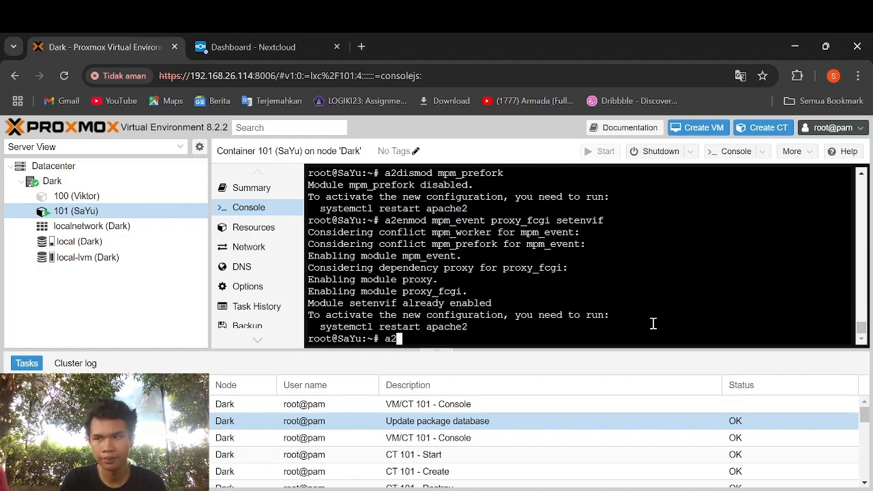
{"action": "type", "text": "enconf pg"}
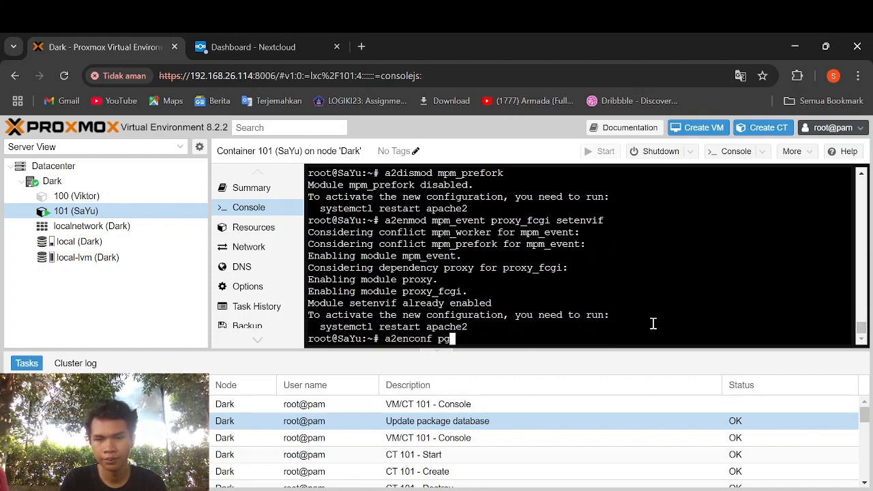
{"action": "key", "text": "BackSpace"}
{"action": "type", "text": "hp8.1"}
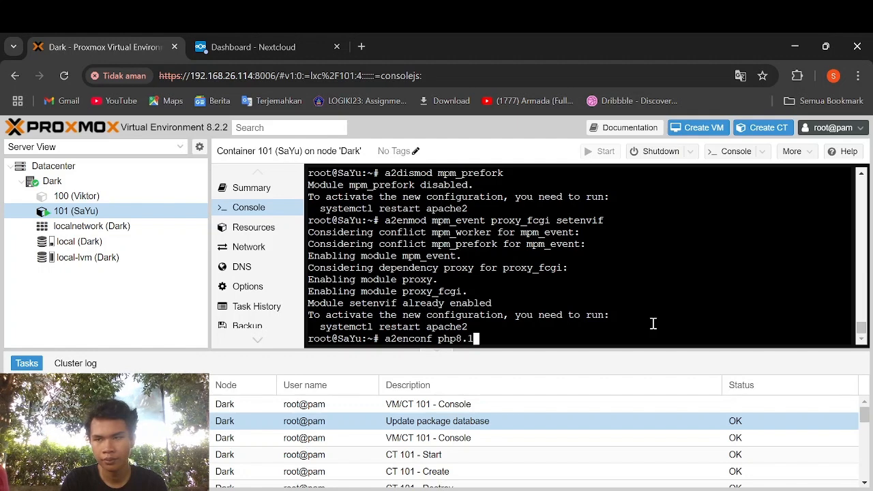
{"action": "type", "text": "-fpm"}
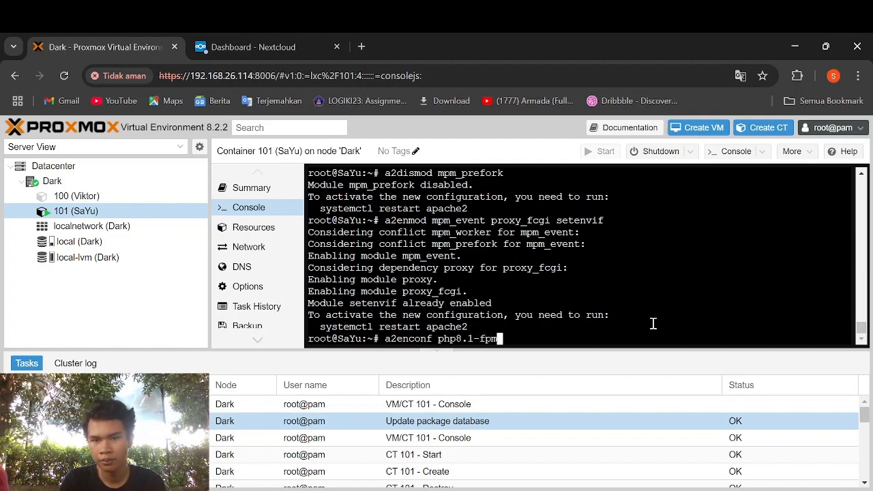
{"action": "key", "text": "Return"}
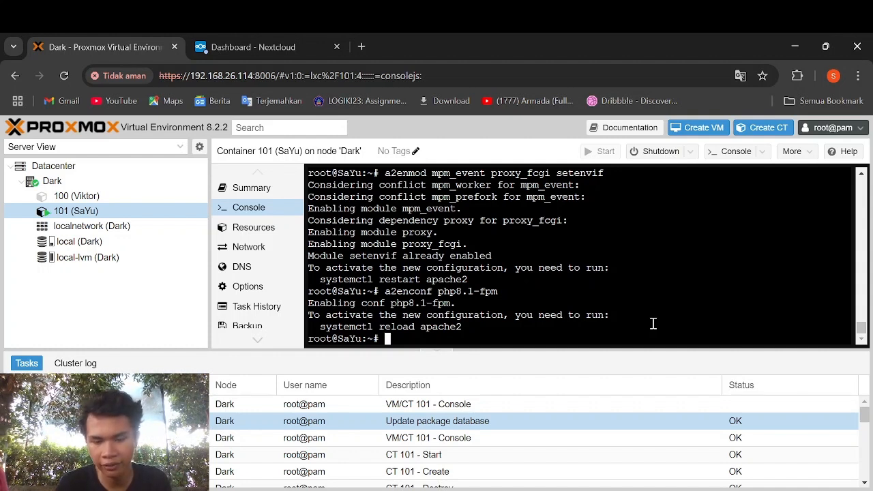
- Open /etc/php/8.1/fpm/php.ini in vi
{"action": "type", "text": "vi "}
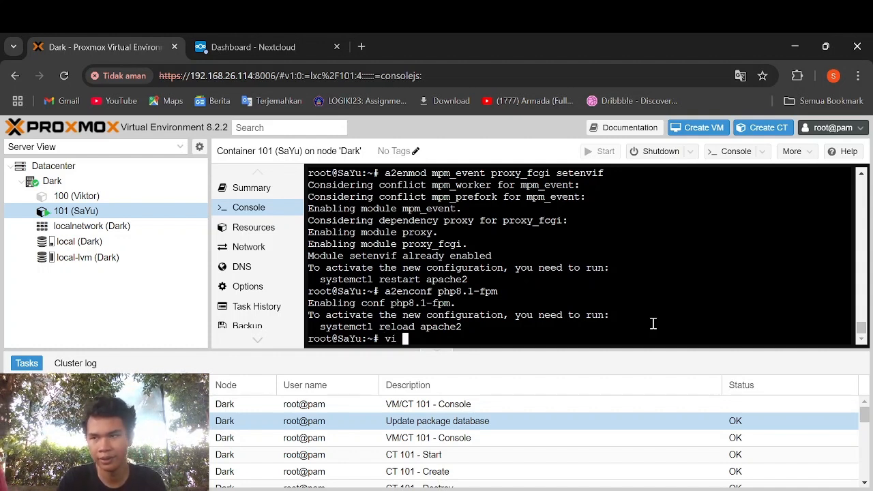
{"action": "type", "text": "/etc/"}
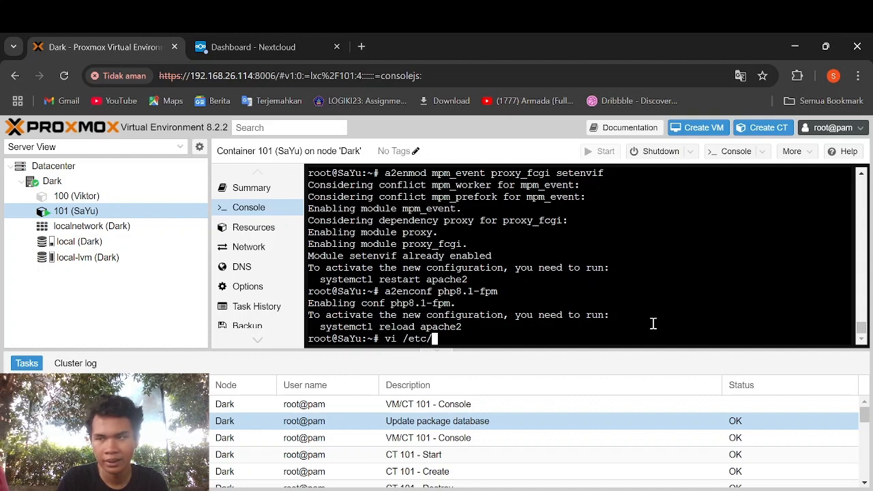
{"action": "type", "text": "php/8,1"}
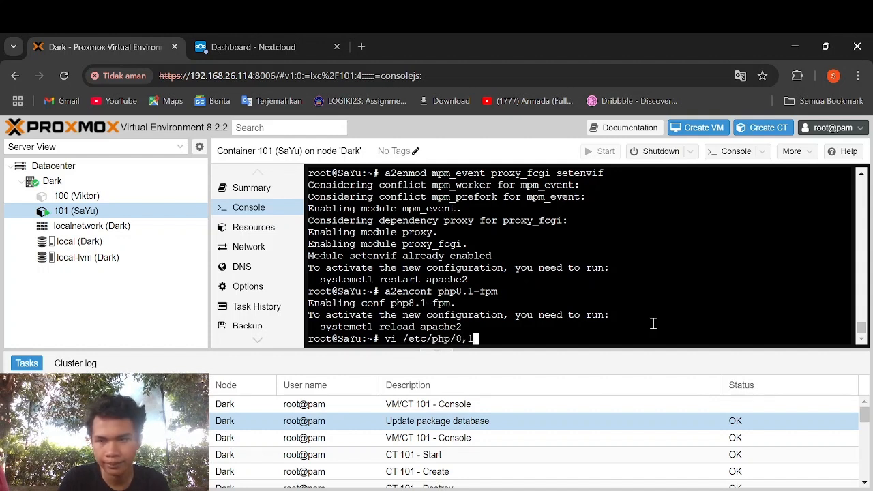
{"action": "type", "text": "/"}
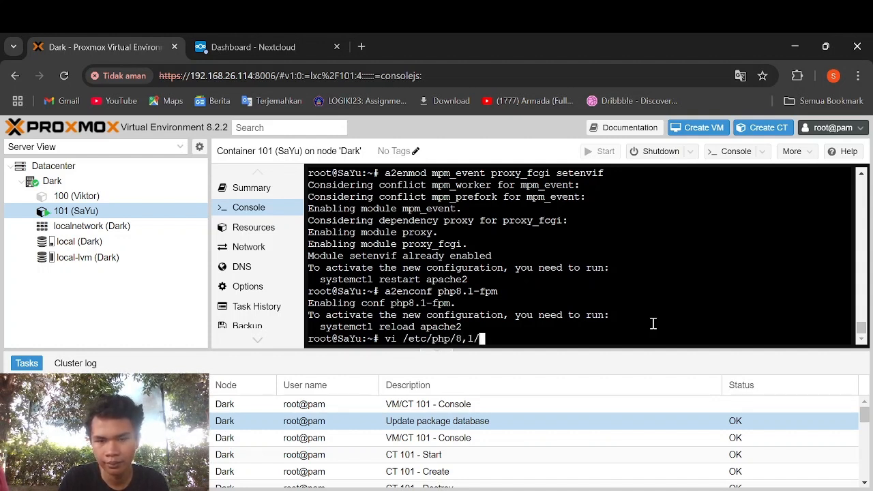
{"action": "type", "text": "fp"}
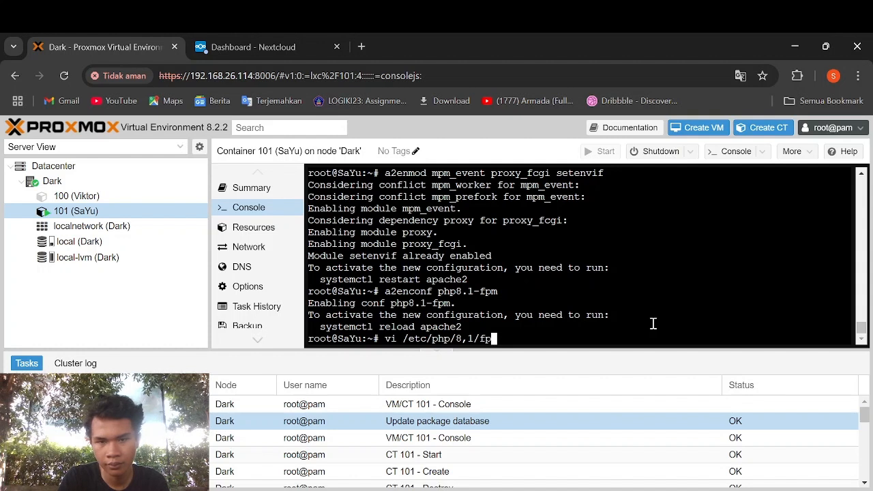
{"action": "key", "text": "BackSpace"}
{"action": "key", "text": "BackSpace"}
{"action": "key", "text": "BackSpace"}
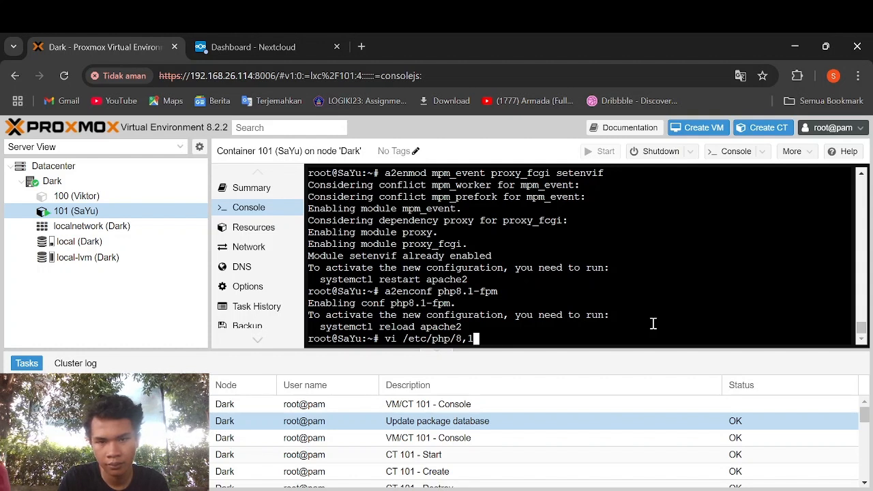
{"action": "key", "text": "BackSpace"}
{"action": "key", "text": "BackSpace"}
{"action": "key", "text": "BackSpace"}
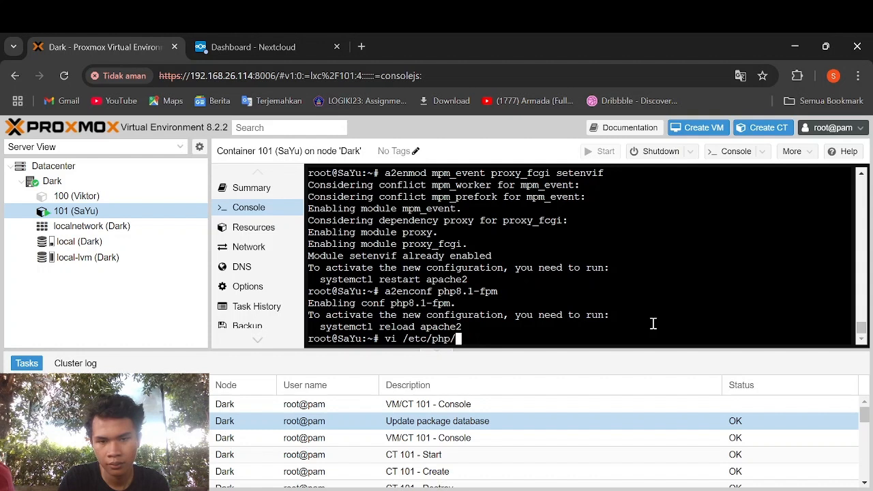
{"action": "key", "text": "BackSpace"}
{"action": "key", "text": "BackSpace"}
{"action": "type", "text": ".1"}
{"action": "key", "text": "BackSpace"}
{"action": "key", "text": "BackSpace"}
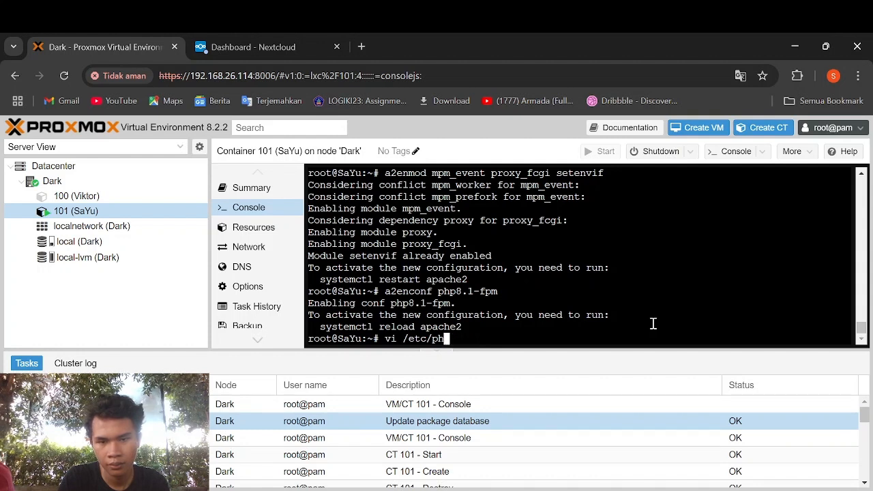
{"action": "type", "text": "p/"}
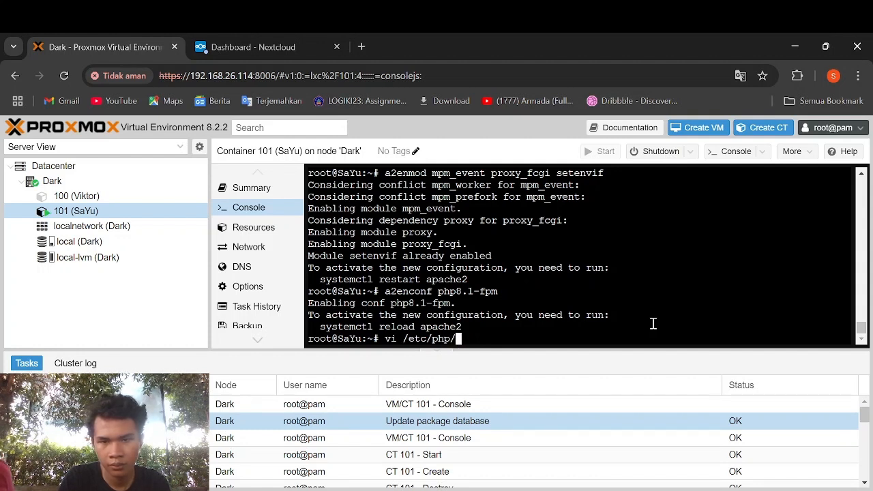
{"action": "type", "text": "8"}
{"action": "type", "text": ".1"}
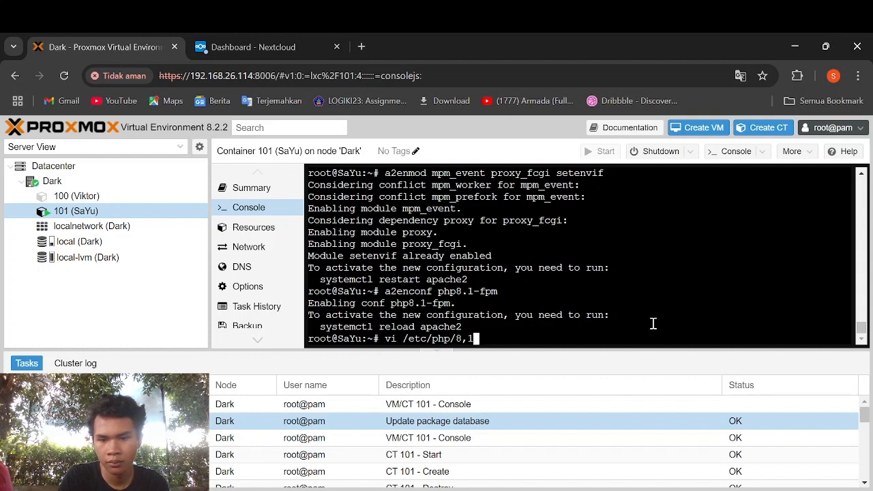
{"action": "type", "text": "/"}
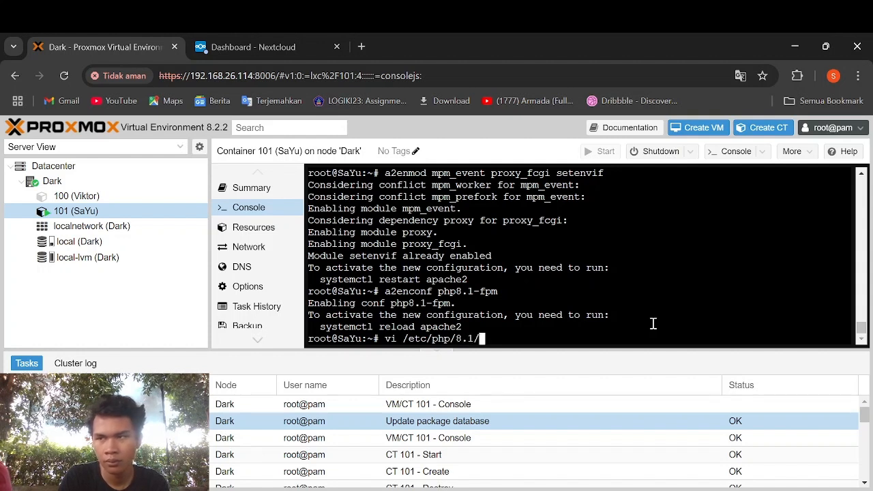
{"action": "type", "text": "fpm/ph"}
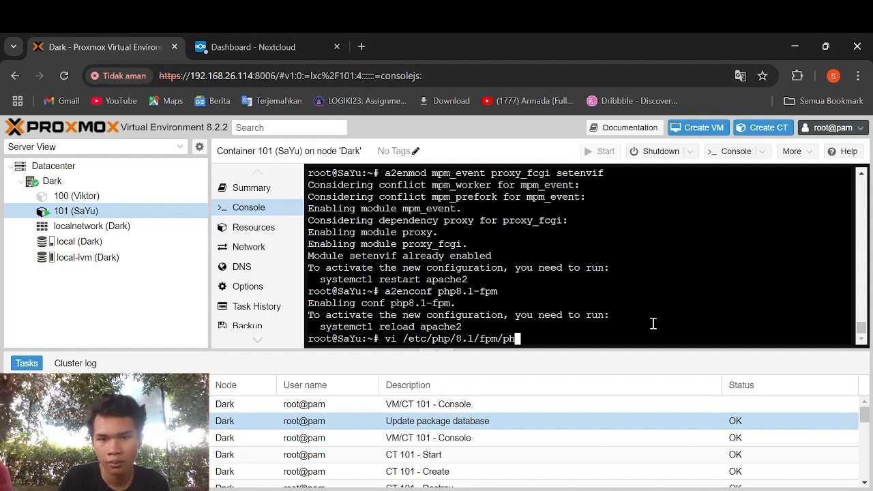
{"action": "type", "text": "p.ini"}
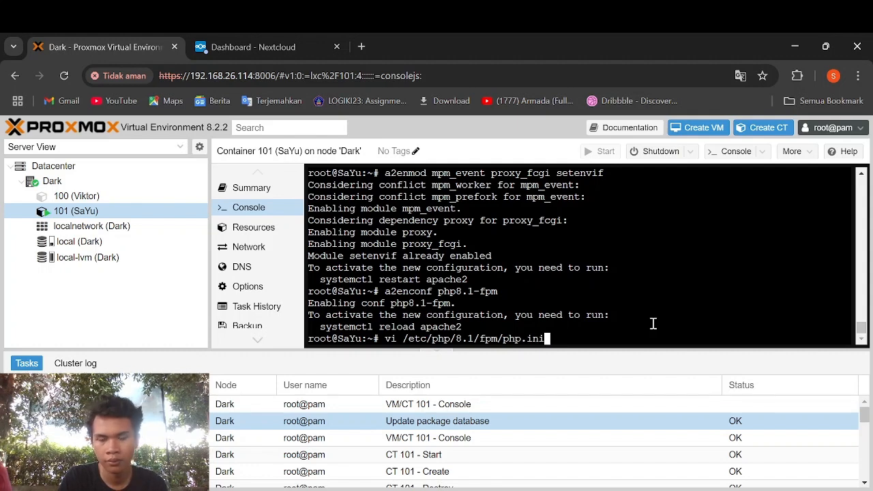
{"action": "key", "text": "Return"}
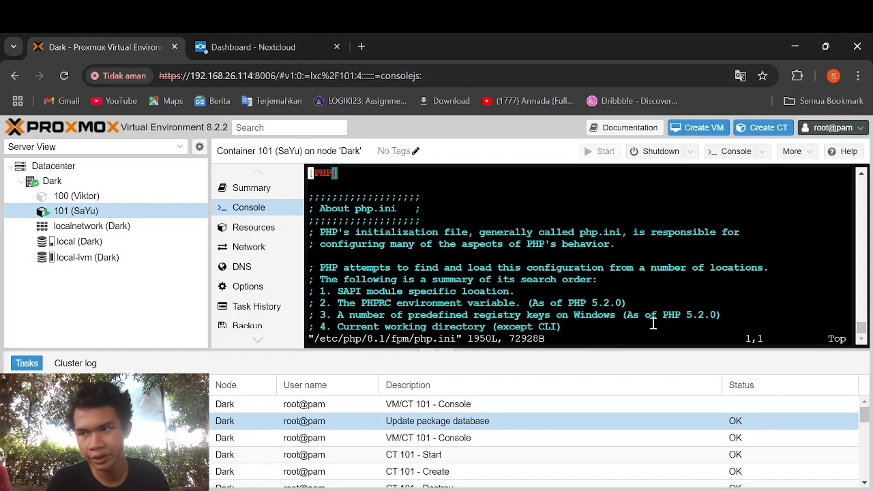
- Change upload_max_filesize to 64M in php.ini
{"action": "key", "text": "slash"}
{"action": "type", "text": "up"}
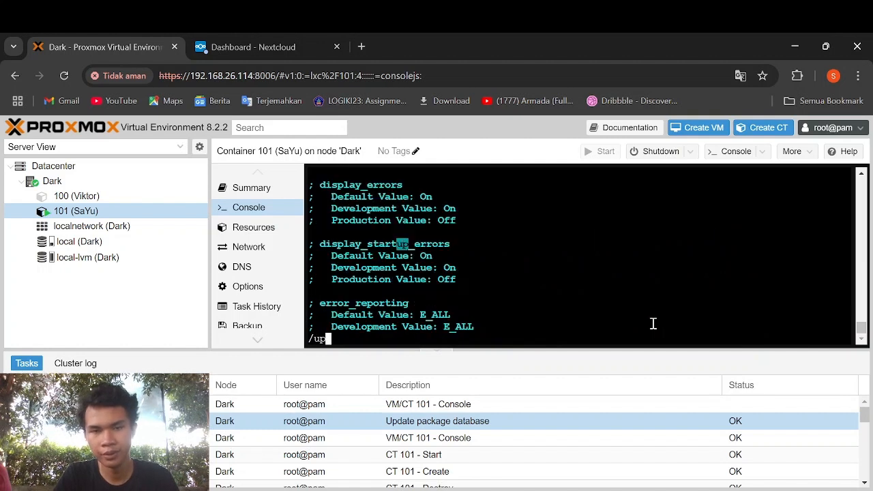
{"action": "type", "text": "loa"}
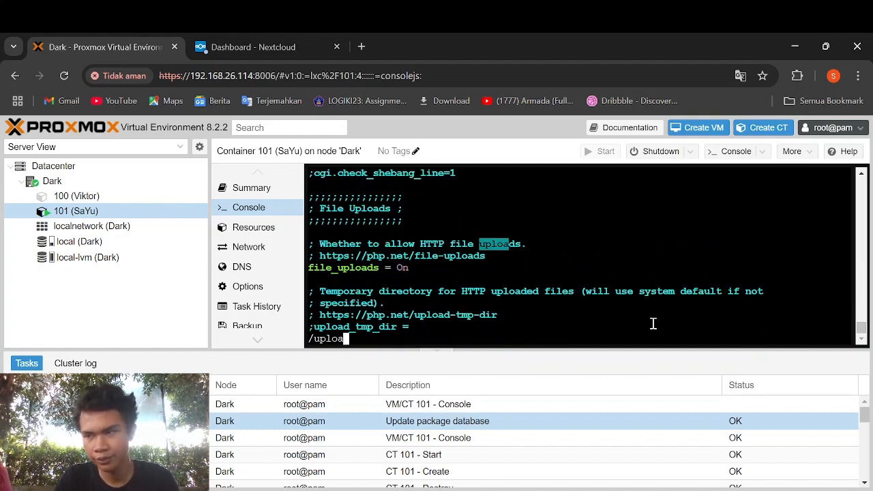
{"action": "type", "text": "d"}
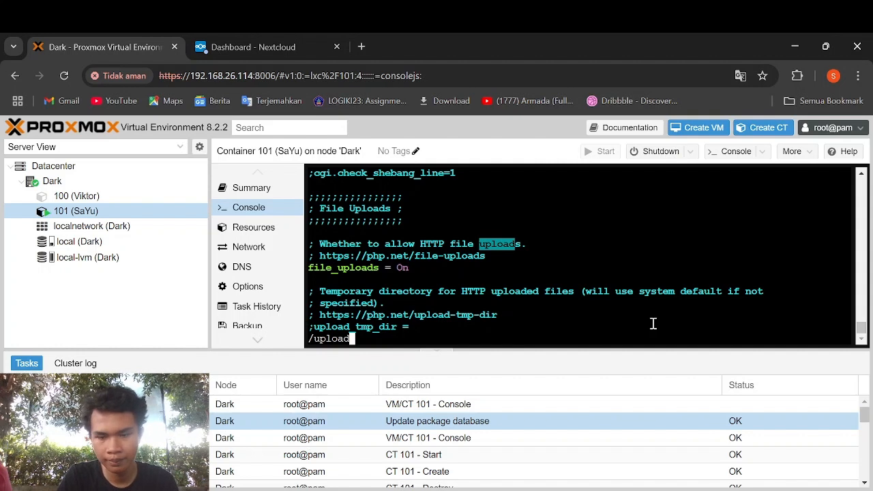
{"action": "type", "text": "_ma"}
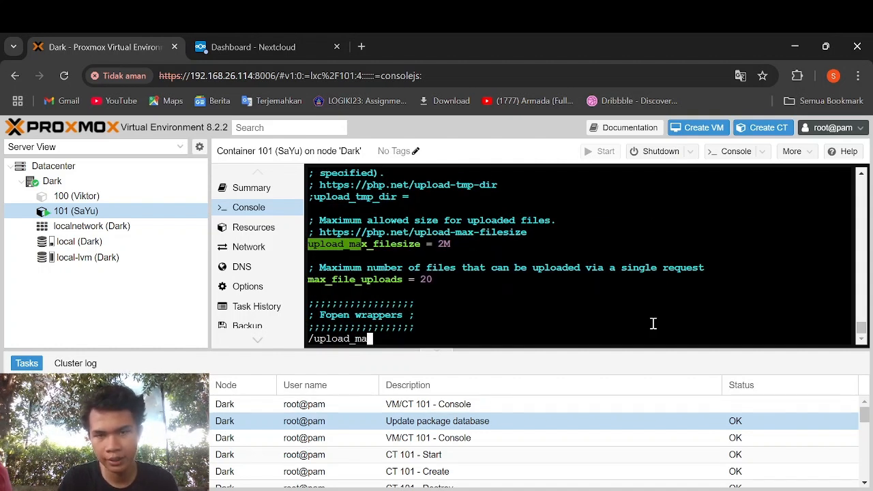
{"action": "type", "text": "x"}
{"action": "key", "text": "Return"}
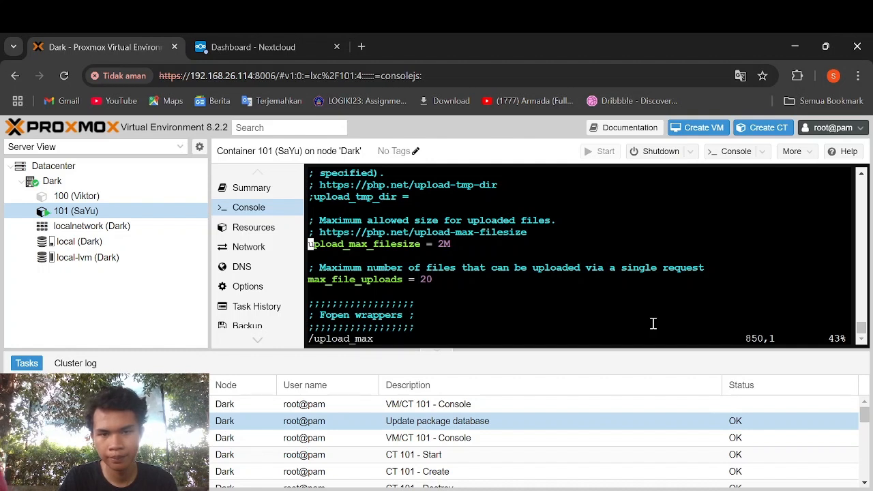
{"action": "key", "text": "End"}
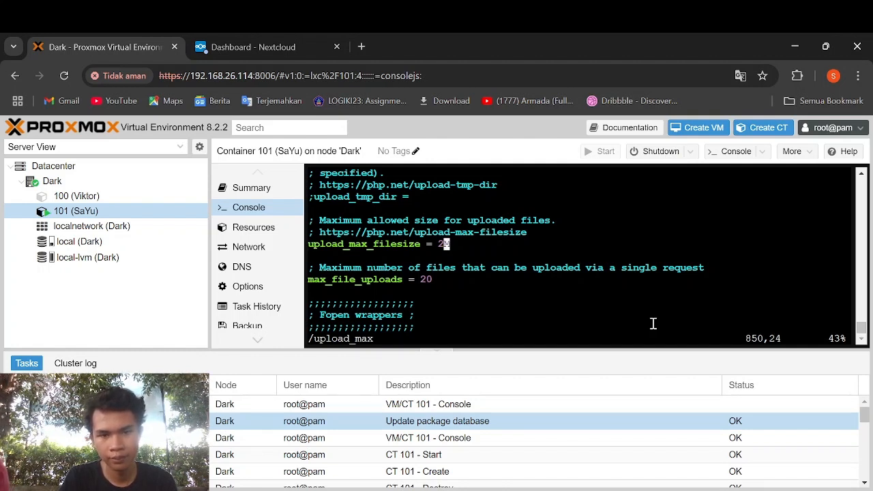
{"action": "key", "text": "i"}
{"action": "key", "text": "BackSpace"}
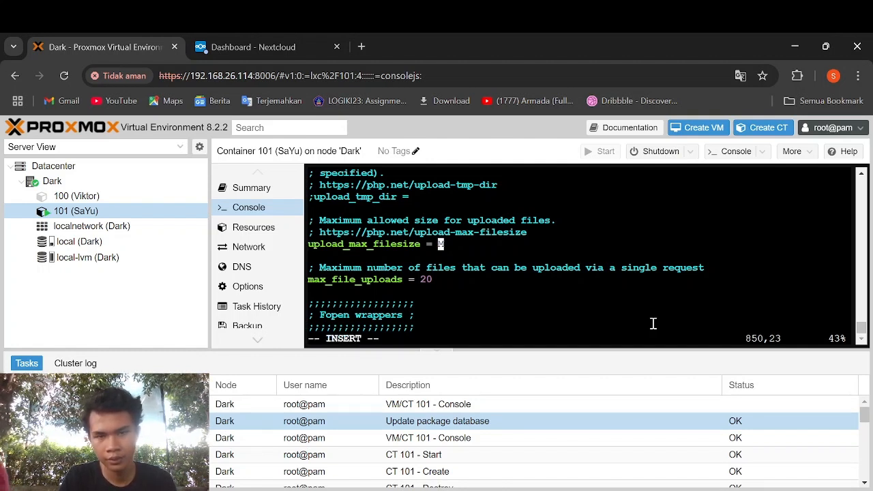
{"action": "type", "text": "5"}
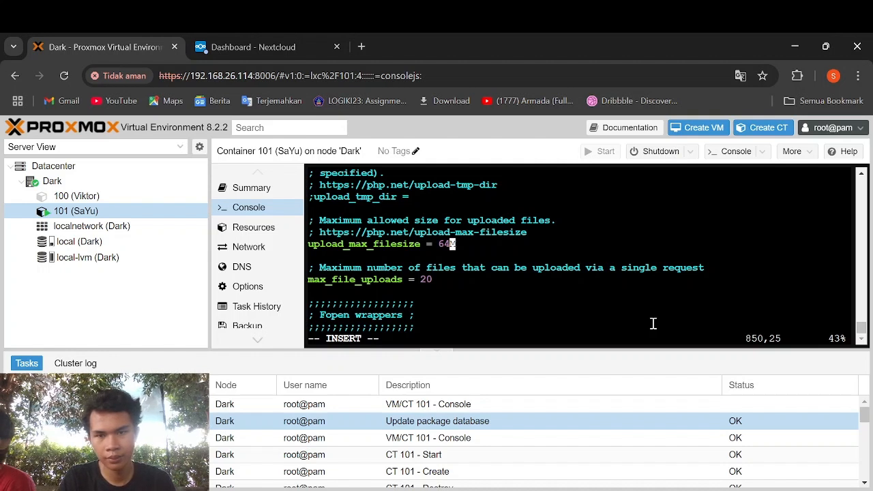
{"action": "key", "text": "Escape"}
- Set post_max_size to 96M and begin a search for memory_limit
{"action": "type", "text": "/"}
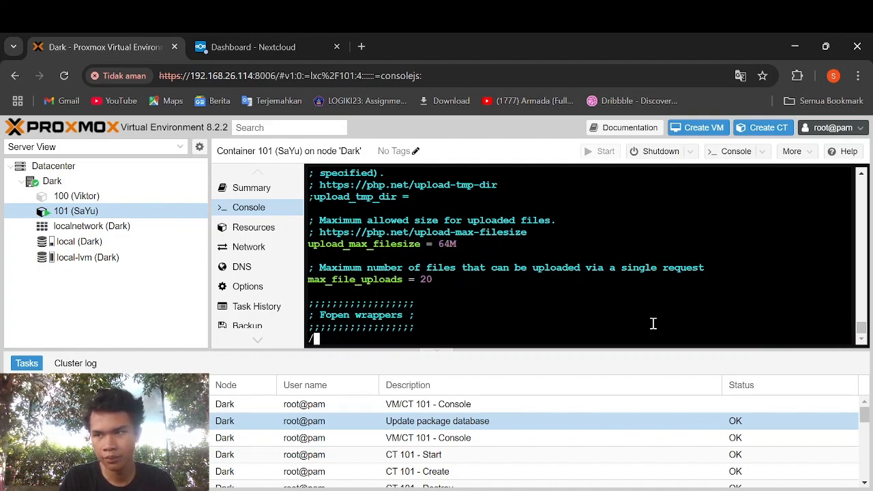
{"action": "key", "text": "Escape"}
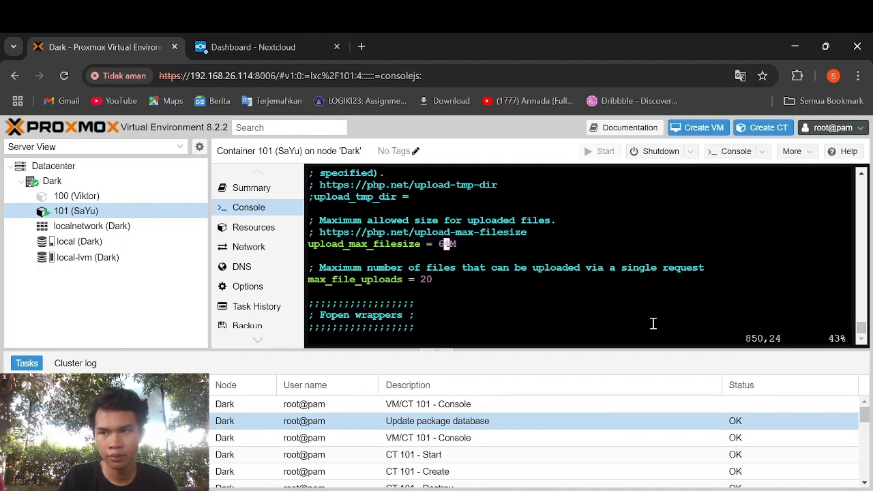
{"action": "type", "text": "/oist"}
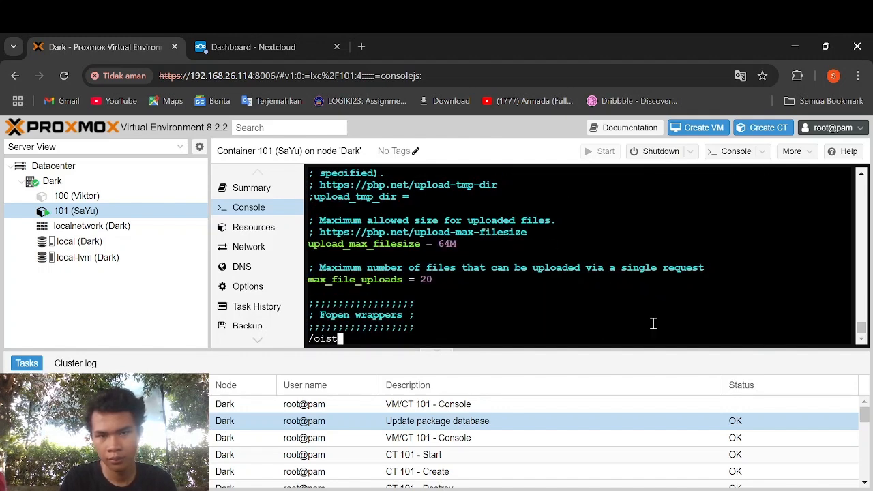
{"action": "key", "text": "BackSpace"}
{"action": "key", "text": "BackSpace"}
{"action": "key", "text": "BackSpace"}
{"action": "key", "text": "BackSpace"}
{"action": "type", "text": "p"}
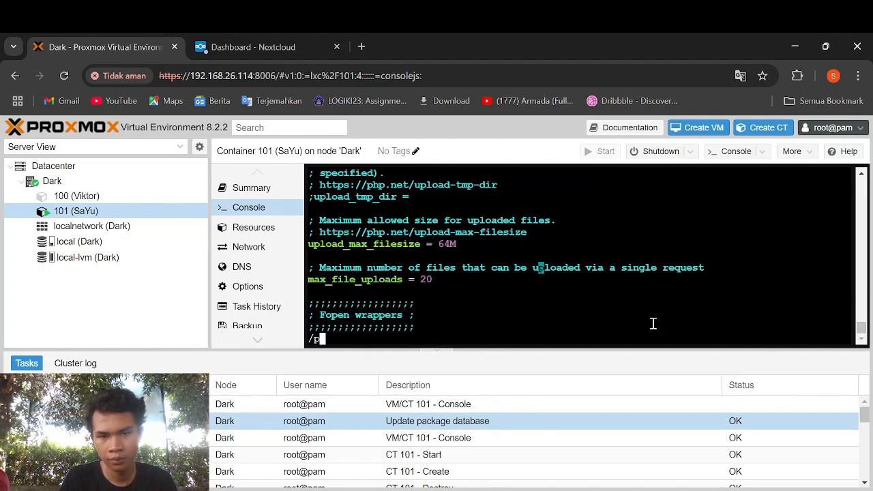
{"action": "type", "text": "ost_ma"}
{"action": "key", "text": "Return"}
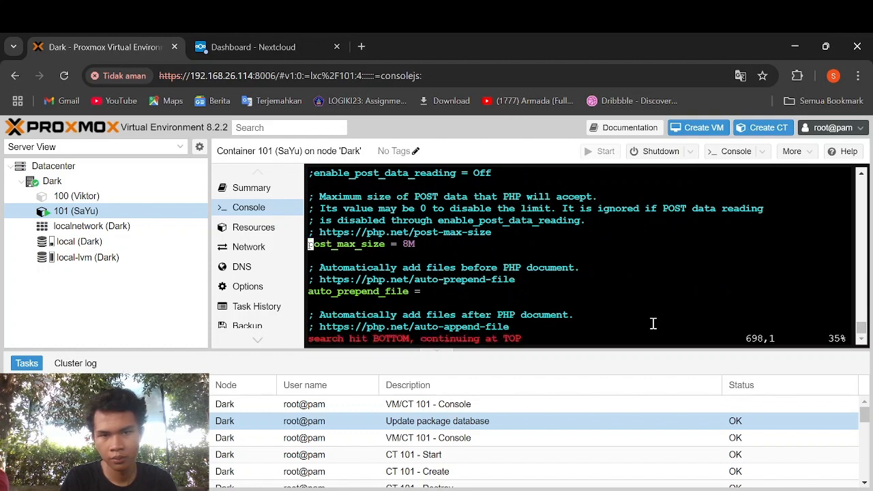
{"action": "key", "text": "Right"}
{"action": "key", "text": "Right"}
{"action": "key", "text": "Right"}
{"action": "key", "text": "Right"}
{"action": "key", "text": "Right"}
{"action": "key", "text": "Right"}
{"action": "key", "text": "Right"}
{"action": "key", "text": "Right"}
{"action": "key", "text": "Right"}
{"action": "key", "text": "Right"}
{"action": "key", "text": "Right"}
{"action": "key", "text": "Right"}
{"action": "key", "text": "Right"}
{"action": "key", "text": "Right"}
{"action": "key", "text": "Right"}
{"action": "key", "text": "Right"}
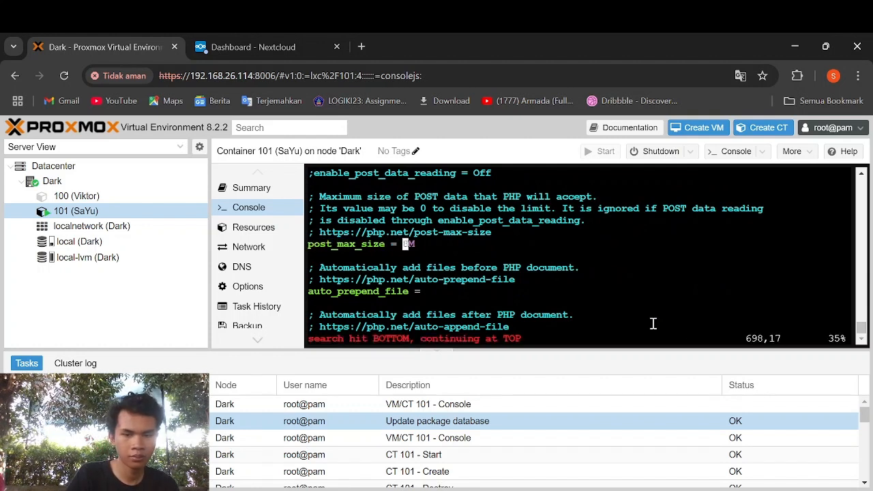
{"action": "key", "text": "i"}
{"action": "key", "text": "Delete"}
{"action": "type", "text": "96"}
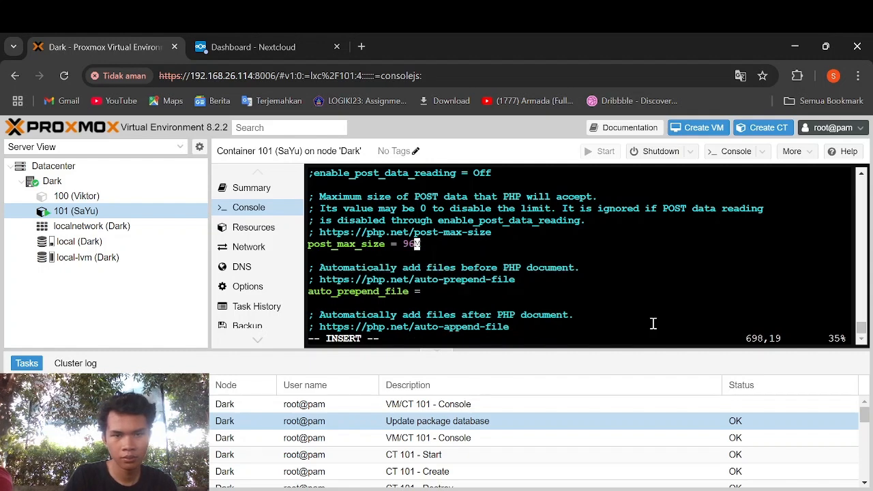
{"action": "key", "text": "Escape"}
{"action": "type", "text": "/m"}
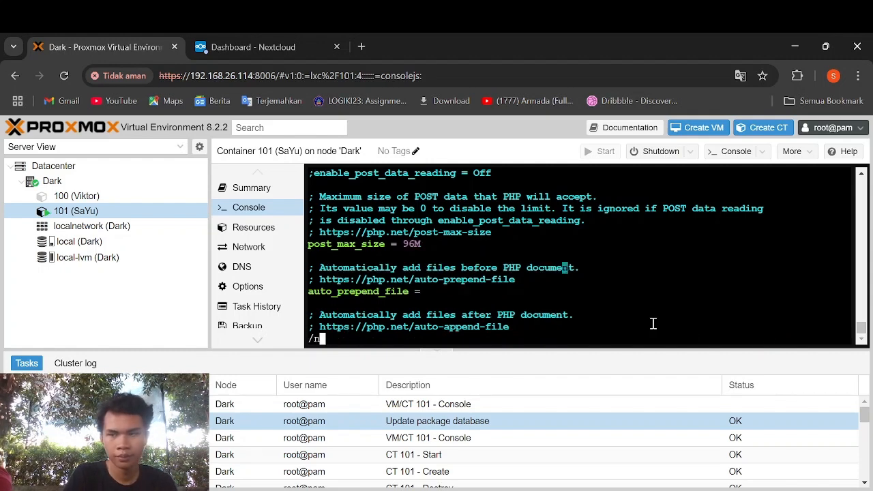
{"action": "type", "text": "emory_limi"}
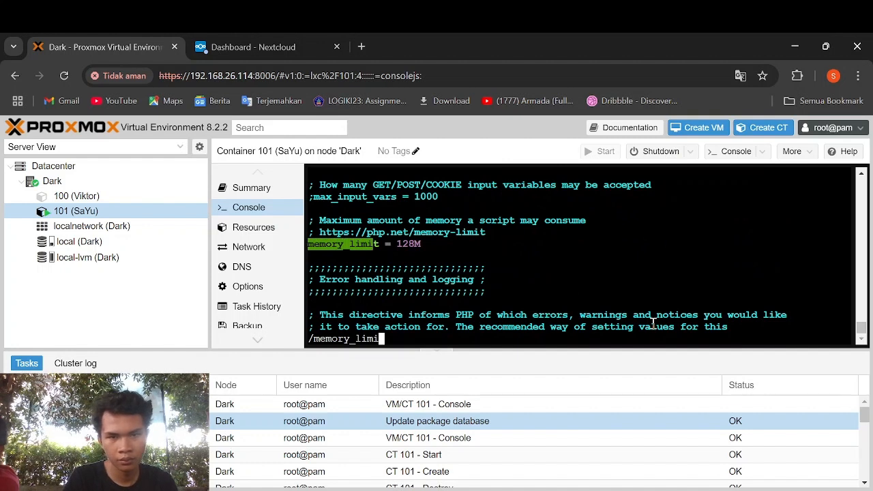
- Change memory_limit from 128M to 512M
{"action": "key", "text": "Return"}
{"action": "key", "text": "Right"}
{"action": "key", "text": "Right"}
{"action": "key", "text": "Right"}
{"action": "key", "text": "Right"}
{"action": "key", "text": "Right"}
{"action": "key", "text": "Right"}
{"action": "key", "text": "Right"}
{"action": "key", "text": "Right"}
{"action": "key", "text": "Right"}
{"action": "key", "text": "Right"}
{"action": "key", "text": "Right"}
{"action": "key", "text": "Right"}
{"action": "key", "text": "Right"}
{"action": "key", "text": "Right"}
{"action": "key", "text": "Right"}
{"action": "key", "text": "Right"}
{"action": "key", "text": "Right"}
{"action": "key", "text": "Right"}
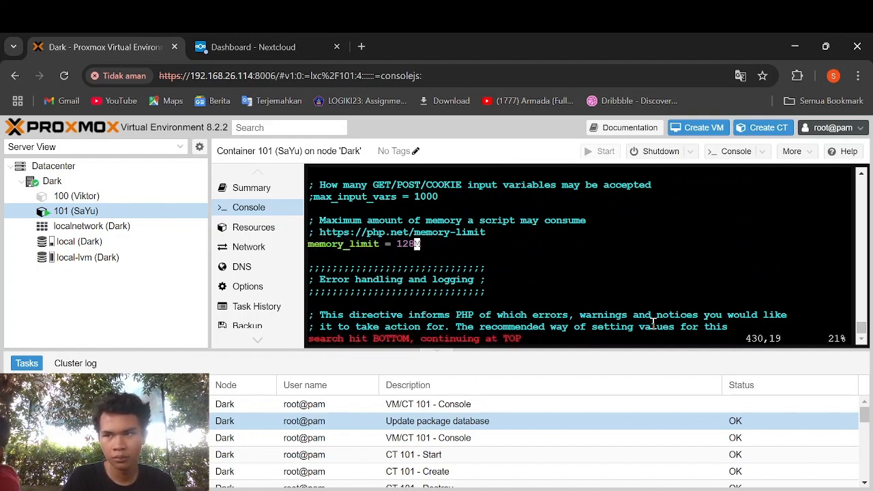
{"action": "key", "text": "i"}
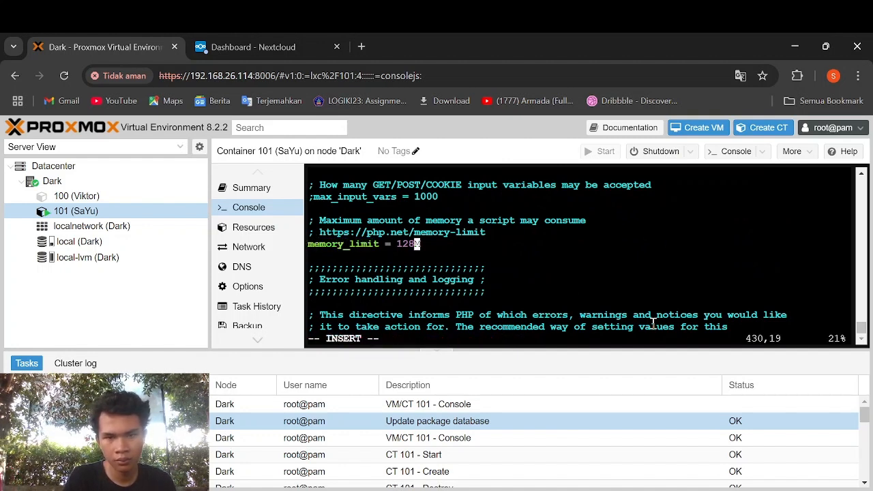
{"action": "key", "text": "BackSpace"}
{"action": "key", "text": "Left"}
{"action": "key", "text": "Left"}
{"action": "type", "text": "5"}
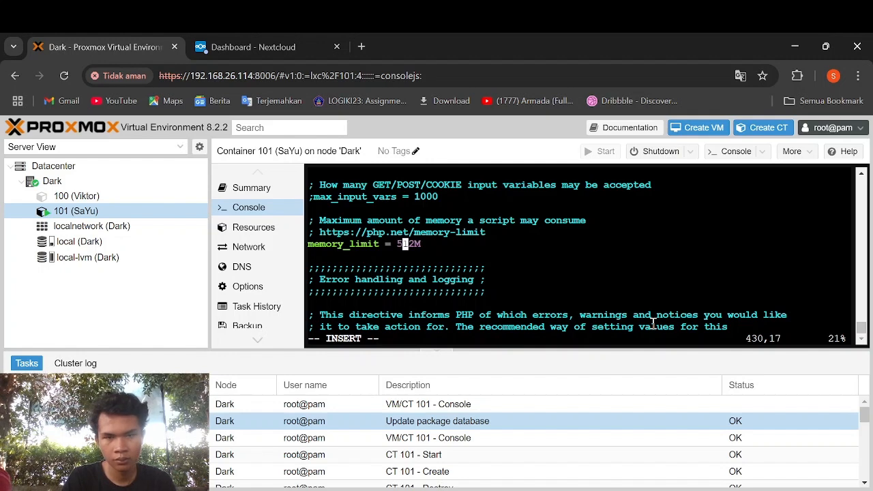
{"action": "key", "text": "Escape"}
- Change max_execution_time from 30 to 600
{"action": "type", "text": "/m"}
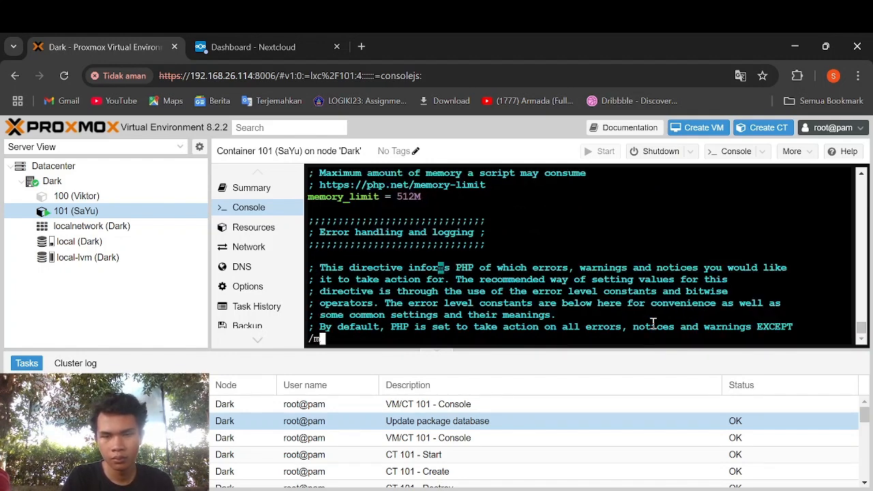
{"action": "type", "text": "ax_ex"}
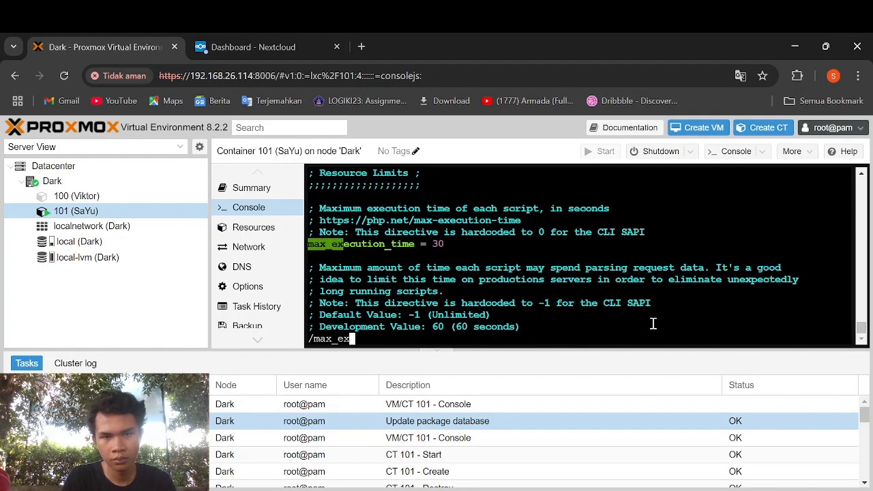
{"action": "key", "text": "Return"}
{"action": "key", "text": "Right"}
{"action": "key", "text": "Right"}
{"action": "key", "text": "Right"}
{"action": "key", "text": "Right"}
{"action": "key", "text": "Right"}
{"action": "key", "text": "Right"}
{"action": "key", "text": "Right"}
{"action": "key", "text": "Right"}
{"action": "key", "text": "Right"}
{"action": "key", "text": "Right"}
{"action": "key", "text": "Right"}
{"action": "key", "text": "Right"}
{"action": "key", "text": "Right"}
{"action": "key", "text": "Right"}
{"action": "key", "text": "Right"}
{"action": "key", "text": "Right"}
{"action": "key", "text": "Right"}
{"action": "key", "text": "Right"}
{"action": "key", "text": "Right"}
{"action": "key", "text": "Right"}
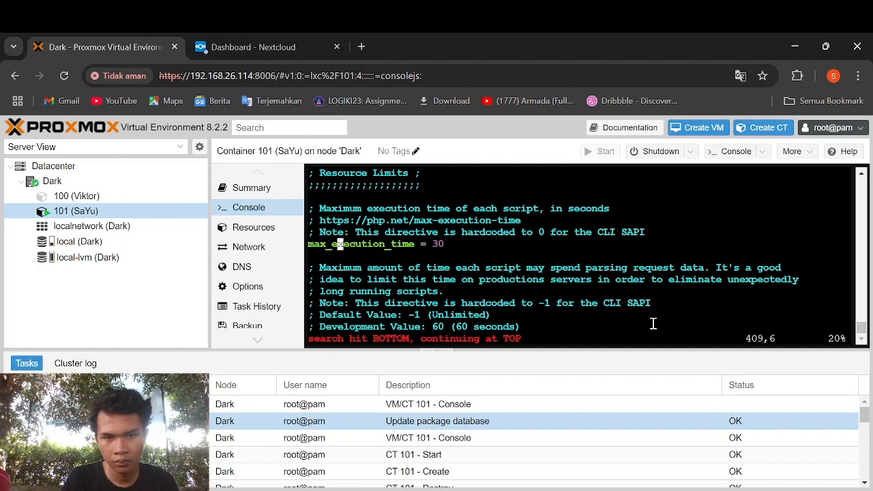
{"action": "key", "text": "i"}
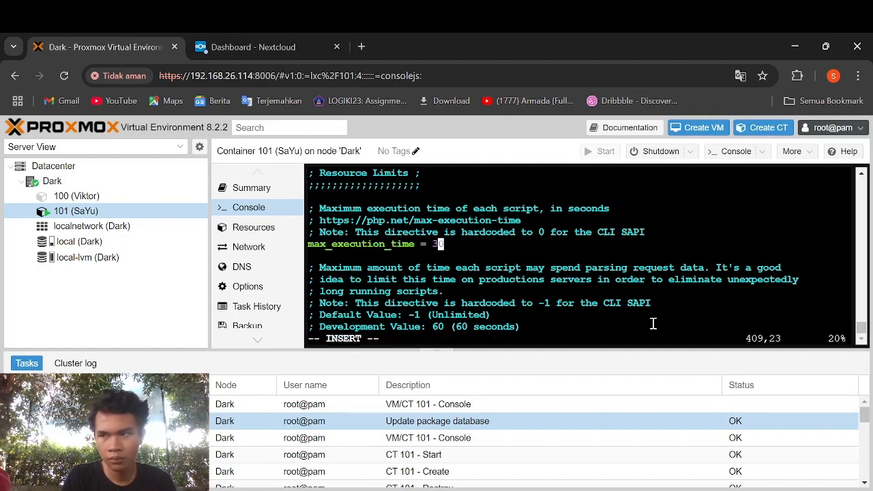
{"action": "key", "text": "BackSpace"}
{"action": "type", "text": "600"}
{"action": "key", "text": "Escape"}
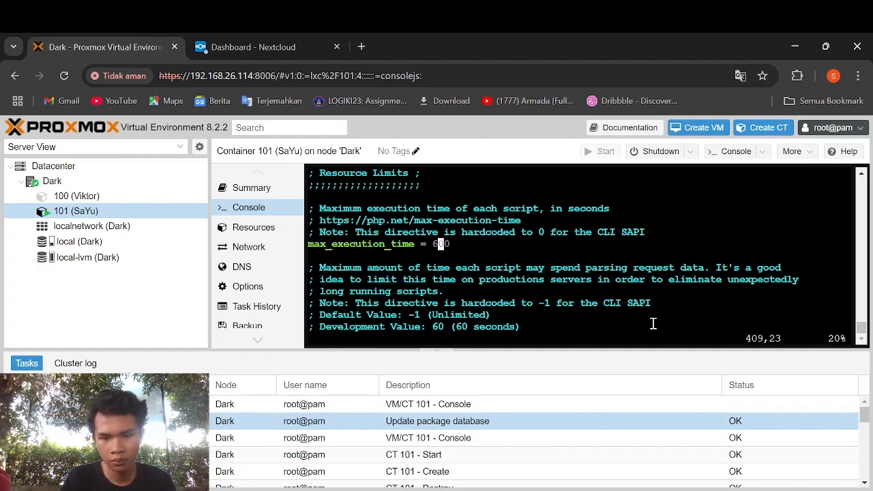
- Change max_input_time from 60 to 1000
{"action": "type", "text": "/max"}
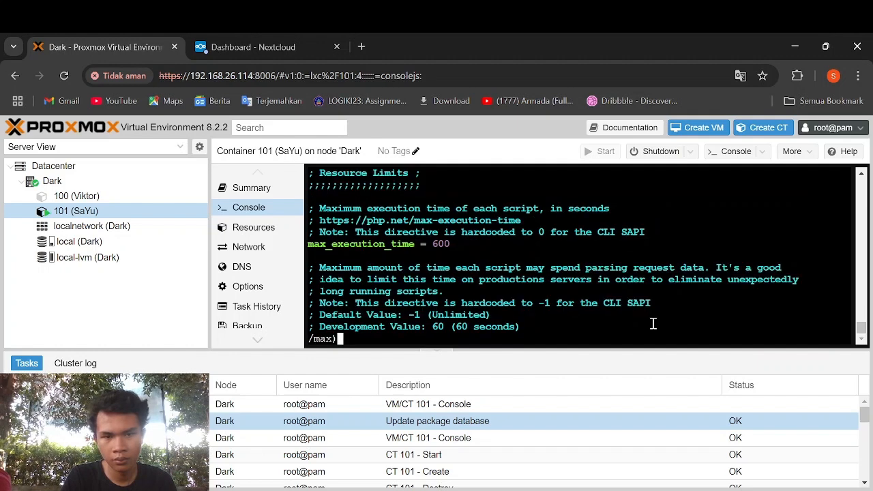
{"action": "type", "text": "_inout_"}
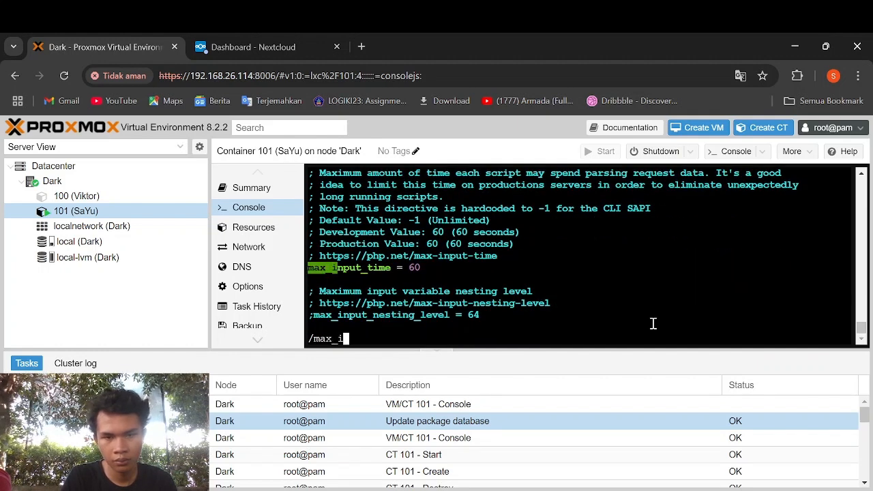
{"action": "key", "text": "BackSpace"}
{"action": "key", "text": "BackSpace"}
{"action": "key", "text": "BackSpace"}
{"action": "key", "text": "BackSpace"}
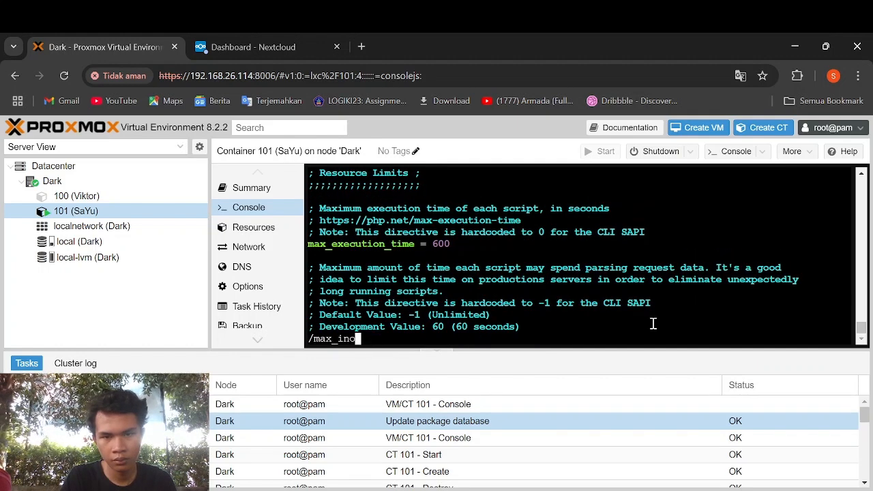
{"action": "type", "text": "put"}
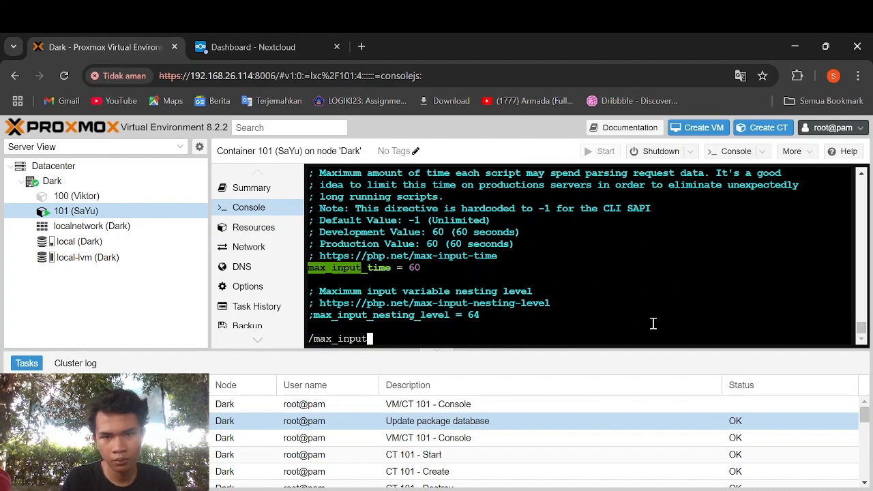
{"action": "key", "text": "Return"}
{"action": "key", "text": "Right"}
{"action": "key", "text": "Right"}
{"action": "key", "text": "Right"}
{"action": "key", "text": "Right"}
{"action": "key", "text": "Right"}
{"action": "key", "text": "Right"}
{"action": "key", "text": "Right"}
{"action": "key", "text": "Right"}
{"action": "key", "text": "Right"}
{"action": "key", "text": "Right"}
{"action": "key", "text": "Right"}
{"action": "key", "text": "Right"}
{"action": "key", "text": "Right"}
{"action": "key", "text": "Right"}
{"action": "key", "text": "Right"}
{"action": "key", "text": "Right"}
{"action": "key", "text": "Right"}
{"action": "key", "text": "Right"}
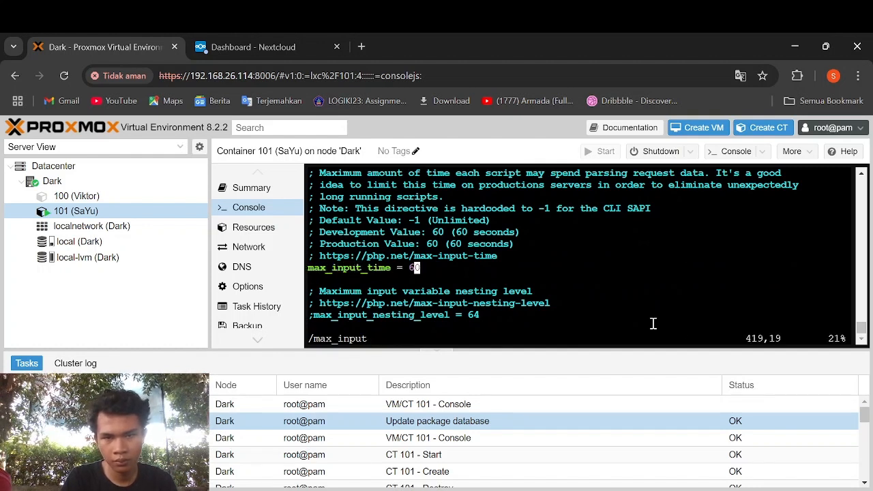
{"action": "key", "text": "Left"}
{"action": "key", "text": "i"}
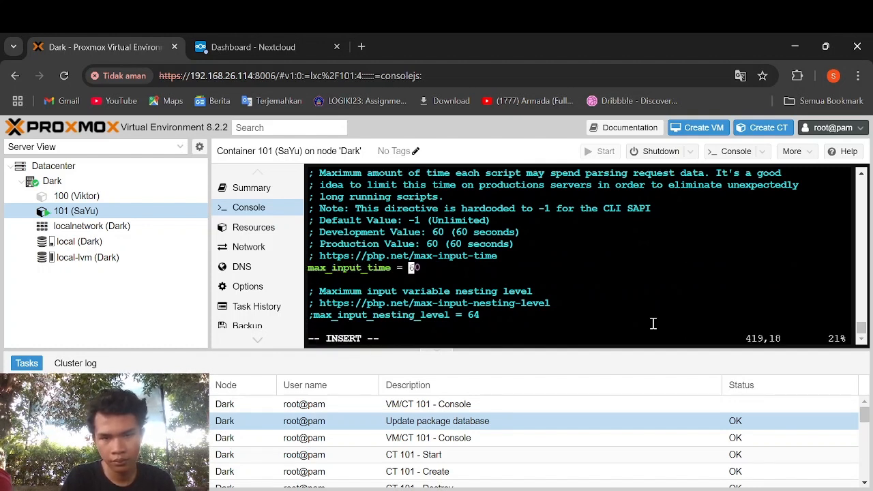
{"action": "key", "text": "Delete"}
{"action": "type", "text": "1000"}
{"action": "key", "text": "Escape"}
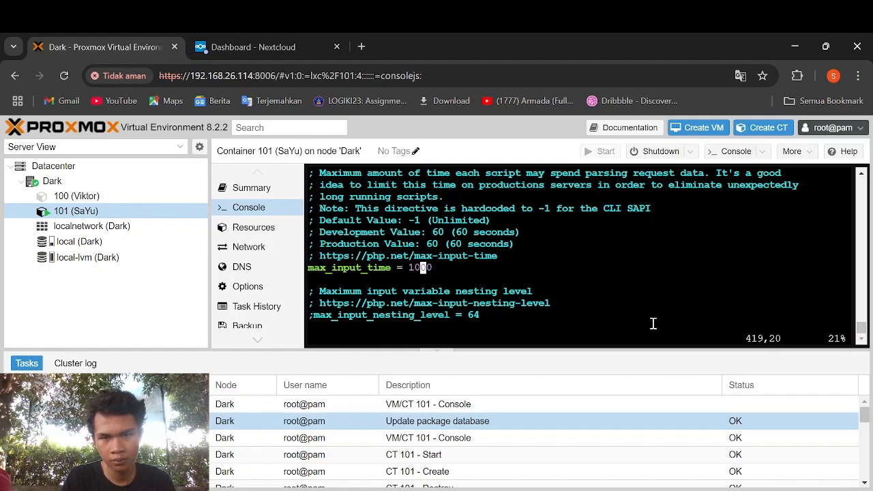
- Uncomment max_input_vars, set it to 3000, and save php.ini with :wq
{"action": "type", "text": "/max)inp"}
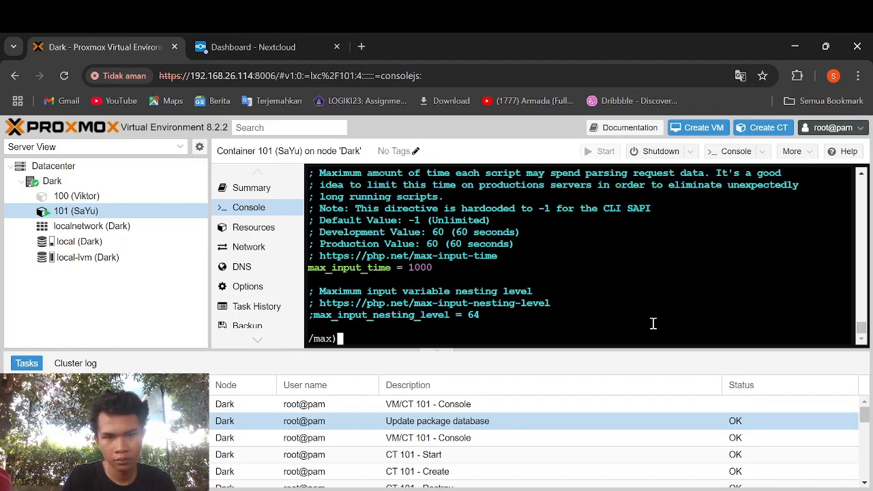
{"action": "key", "text": "BackSpace"}
{"action": "key", "text": "BackSpace"}
{"action": "key", "text": "BackSpace"}
{"action": "key", "text": "BackSpace"}
{"action": "type", "text": "_i"}
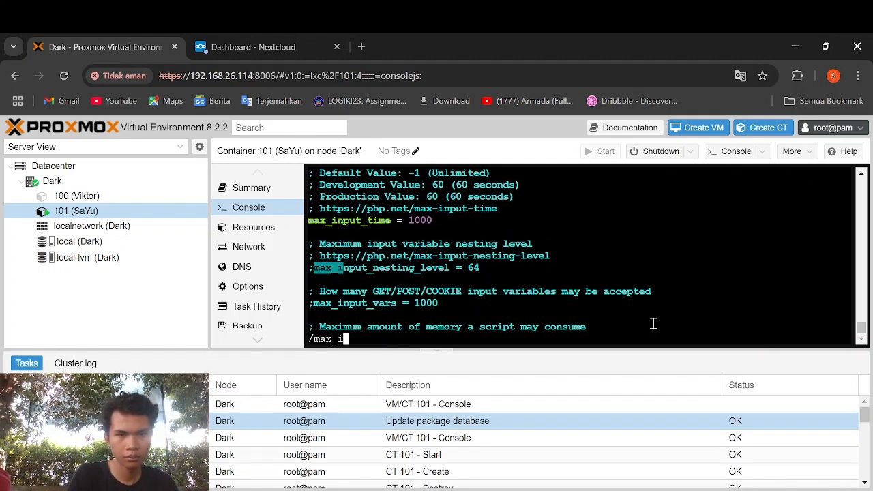
{"action": "type", "text": "nput_va"}
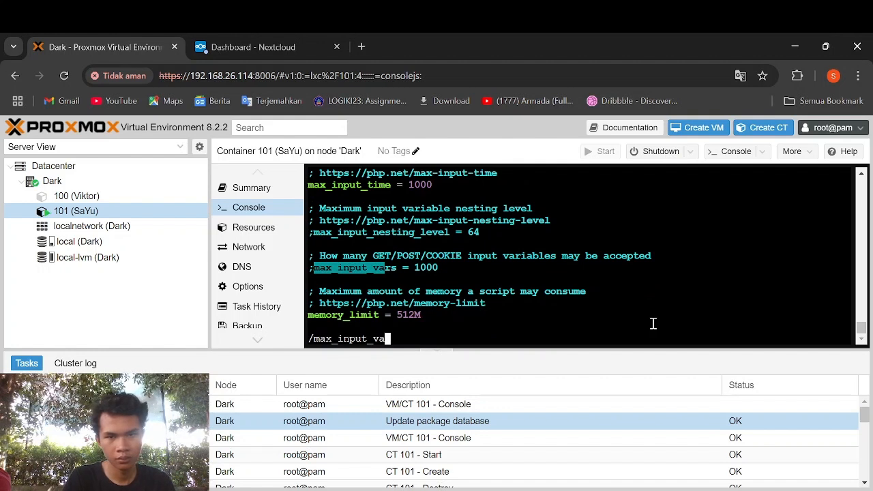
{"action": "key", "text": "Return"}
{"action": "key", "text": "i"}
{"action": "key", "text": "BackSpace"}
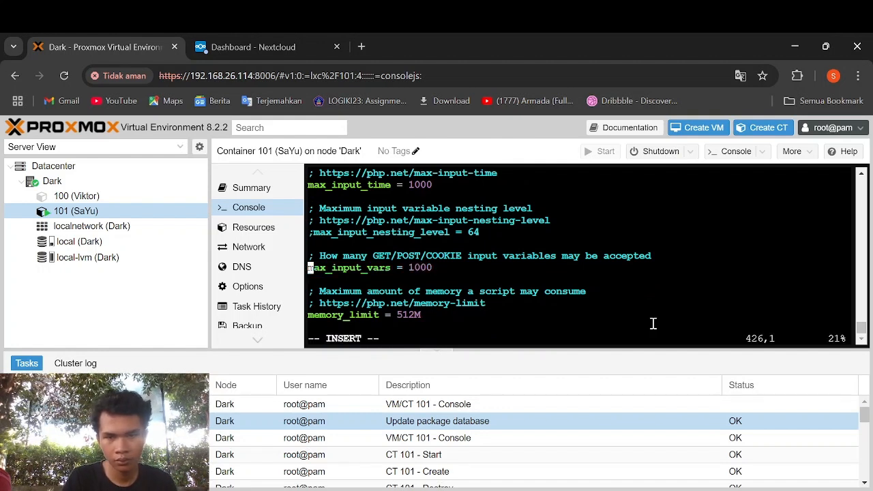
{"action": "key", "text": "Right"}
{"action": "key", "text": "Right"}
{"action": "key", "text": "Right"}
{"action": "key", "text": "Right"}
{"action": "key", "text": "Right"}
{"action": "key", "text": "Right"}
{"action": "key", "text": "Right"}
{"action": "key", "text": "Right"}
{"action": "key", "text": "Right"}
{"action": "key", "text": "Right"}
{"action": "key", "text": "Right"}
{"action": "key", "text": "Right"}
{"action": "key", "text": "Right"}
{"action": "key", "text": "Right"}
{"action": "key", "text": "Right"}
{"action": "key", "text": "Right"}
{"action": "key", "text": "Right"}
{"action": "key", "text": "Right"}
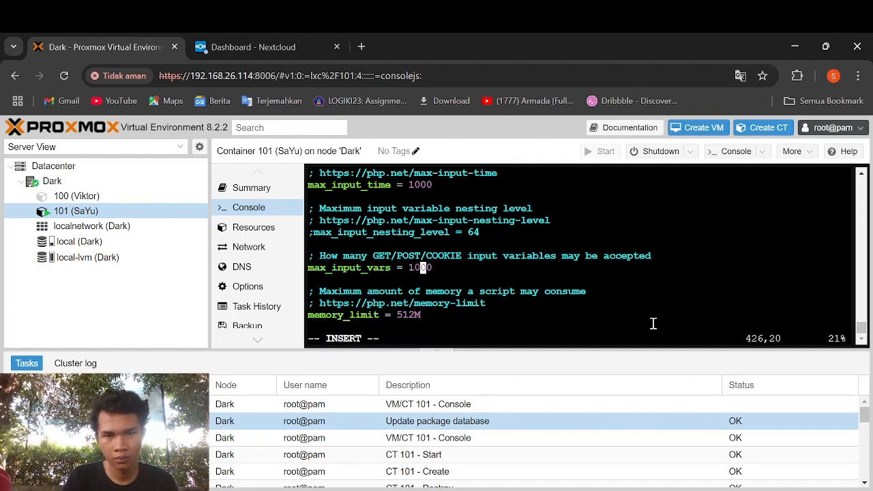
{"action": "key", "text": "BackSpace"}
{"action": "type", "text": "3"}
{"action": "key", "text": "Escape"}
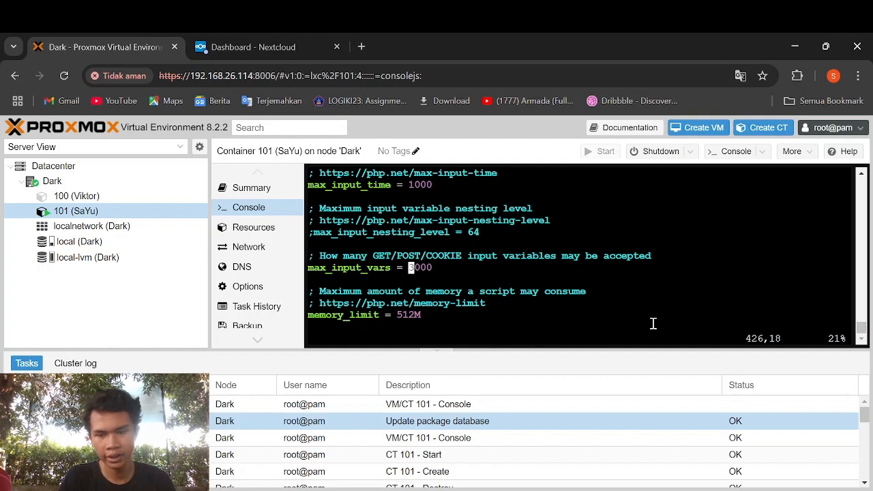
{"action": "type", "text": ":wq"}
{"action": "key", "text": "Return"}
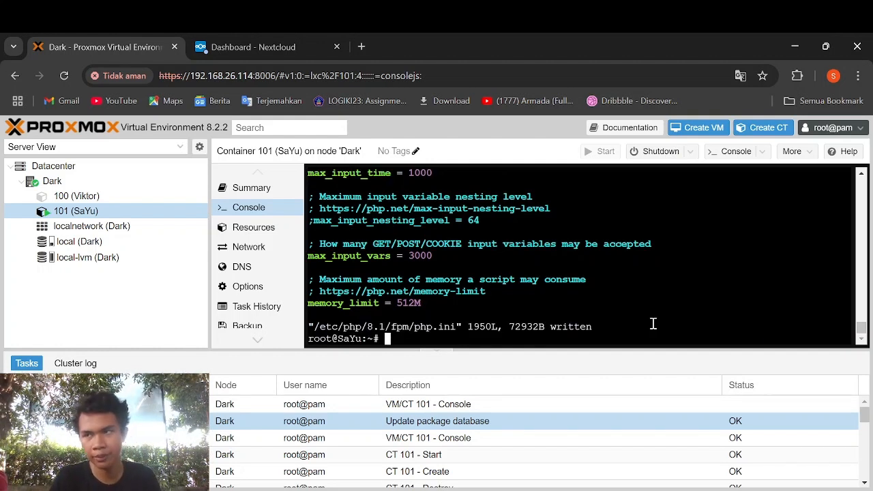
{"action": "type", "text": "vi /etc/"}
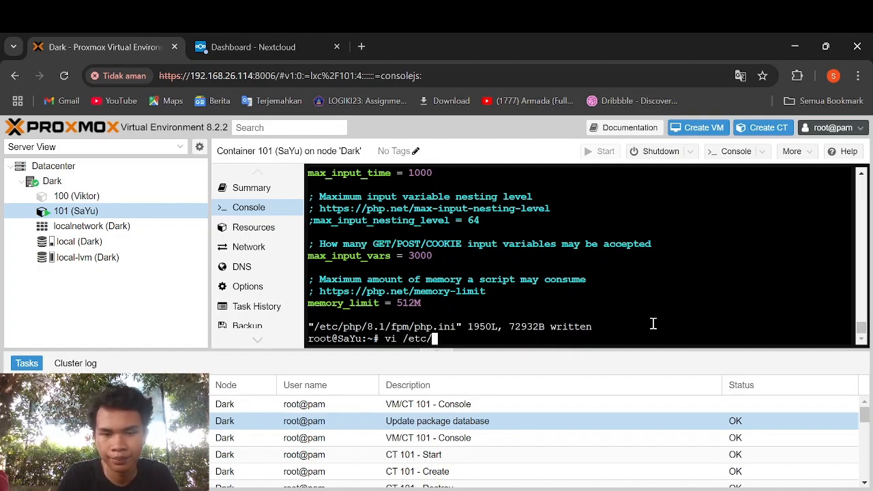
{"action": "type", "text": "php/8,1"}
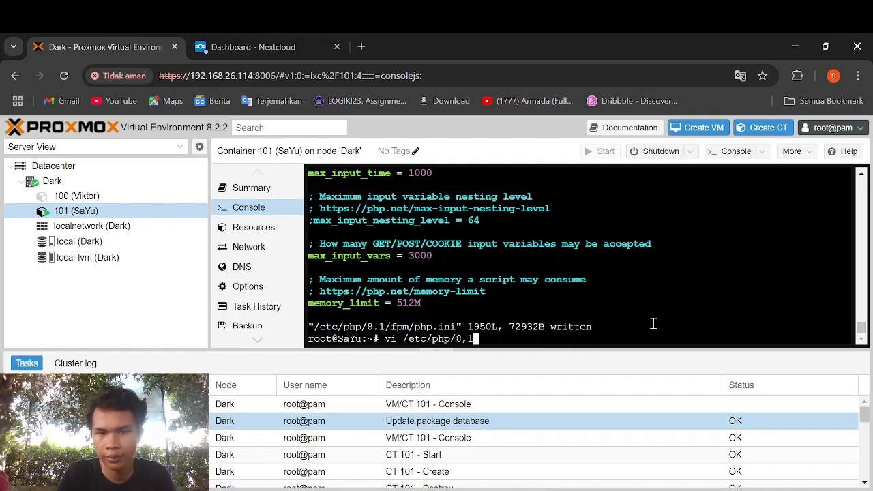
{"action": "key", "text": "BackSpace"}
{"action": "key", "text": "BackSpace"}
{"action": "type", "text": ".1/f"}
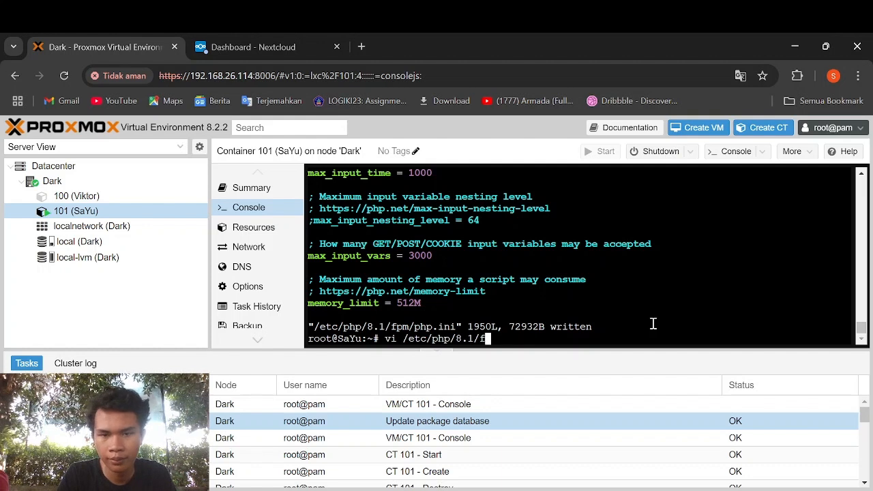
{"action": "type", "text": "pm/pool"}
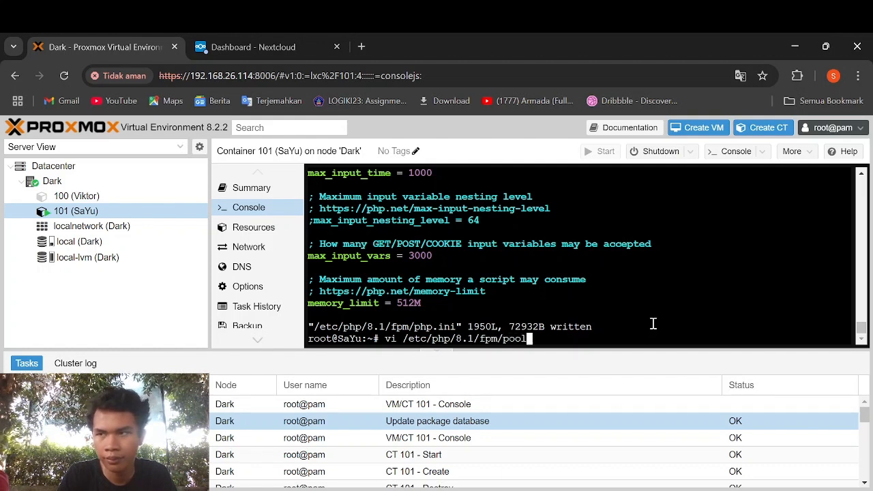
{"action": "type", "text": ".d/ww"}
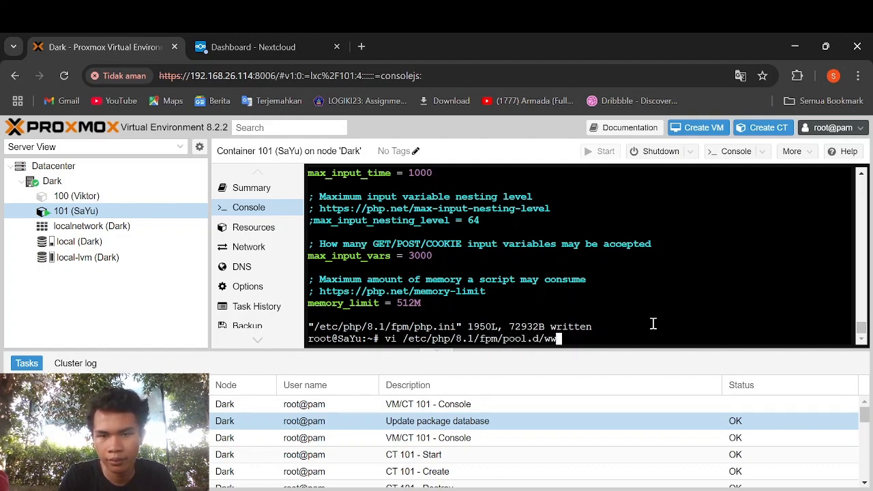
{"action": "type", "text": "w.conf"}
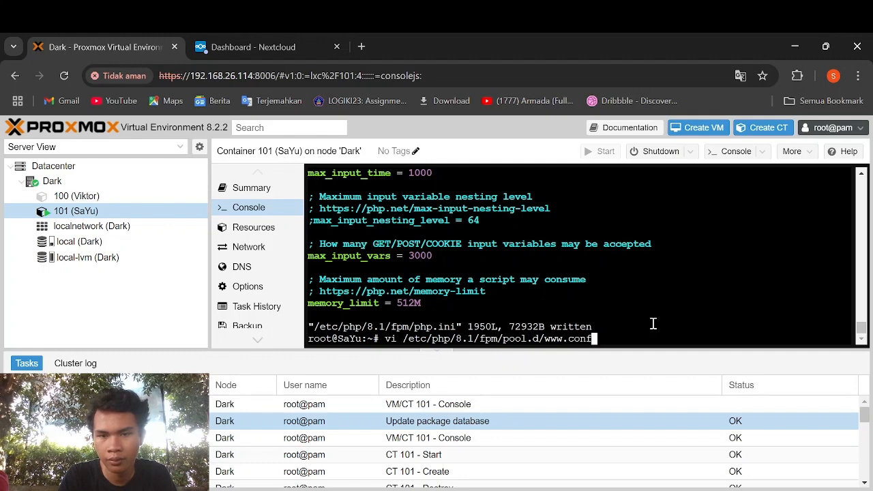
{"action": "key", "text": "Return"}
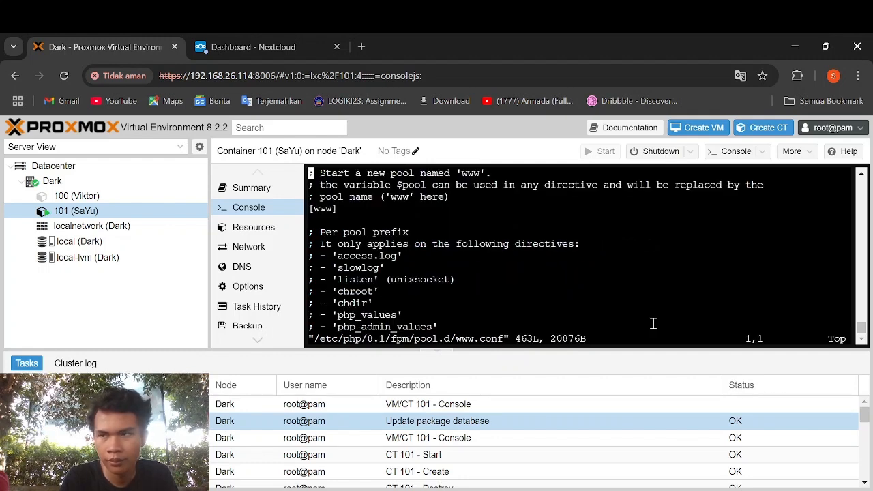
- Set pm.max_children to 64 and pm.start_servers to 16
{"action": "type", "text": "/p"}
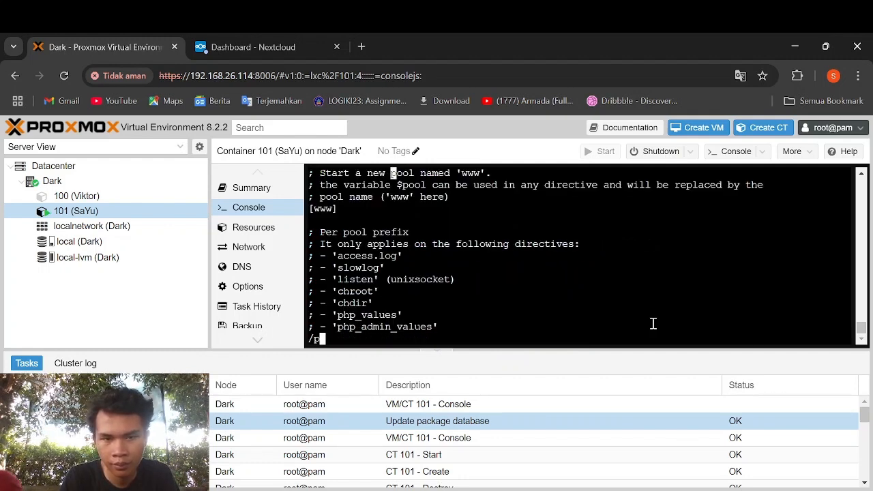
{"action": "type", "text": "m.max"}
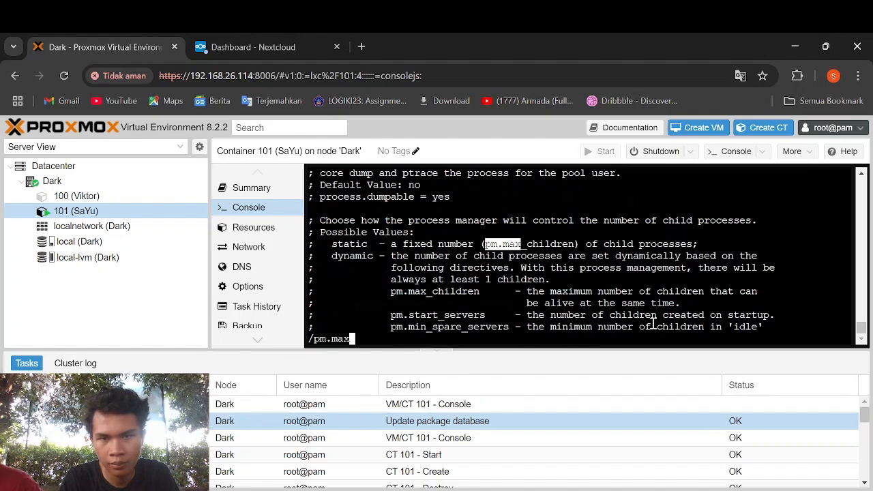
{"action": "type", "text": "_children -"}
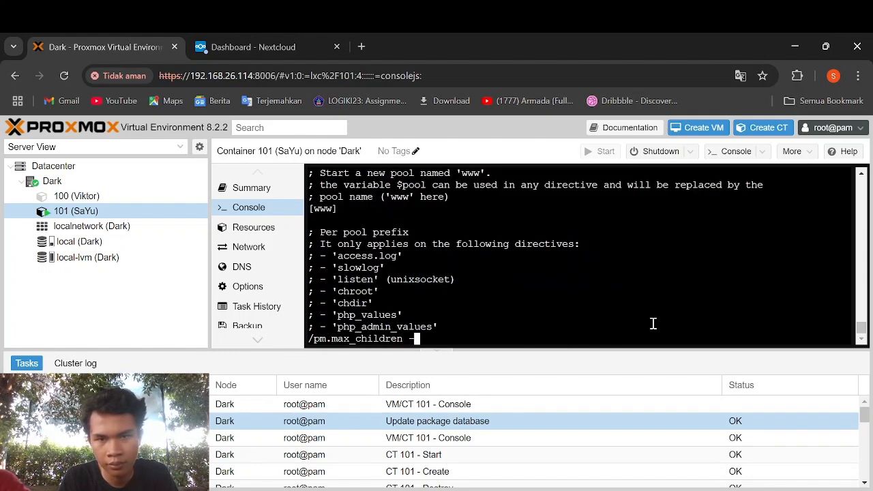
{"action": "key", "text": "BackSpace"}
{"action": "type", "text": "="}
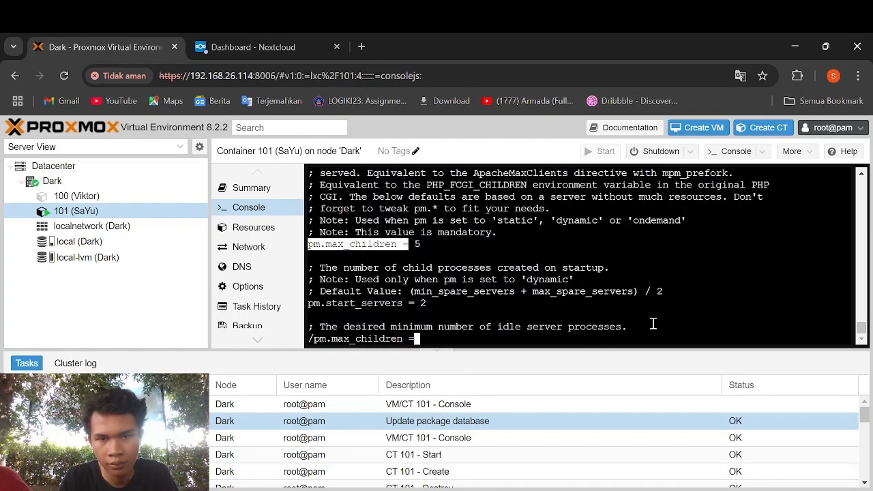
{"action": "key", "text": "Return"}
{"action": "key", "text": "Right"}
{"action": "key", "text": "Right"}
{"action": "key", "text": "Right"}
{"action": "key", "text": "Right"}
{"action": "key", "text": "Right"}
{"action": "key", "text": "Right"}
{"action": "key", "text": "Right"}
{"action": "key", "text": "Right"}
{"action": "key", "text": "Right"}
{"action": "key", "text": "Right"}
{"action": "key", "text": "Right"}
{"action": "key", "text": "Right"}
{"action": "key", "text": "Right"}
{"action": "key", "text": "Right"}
{"action": "key", "text": "i"}
{"action": "key", "text": "Right"}
{"action": "key", "text": "Right"}
{"action": "key", "text": "Right"}
{"action": "key", "text": "Right"}
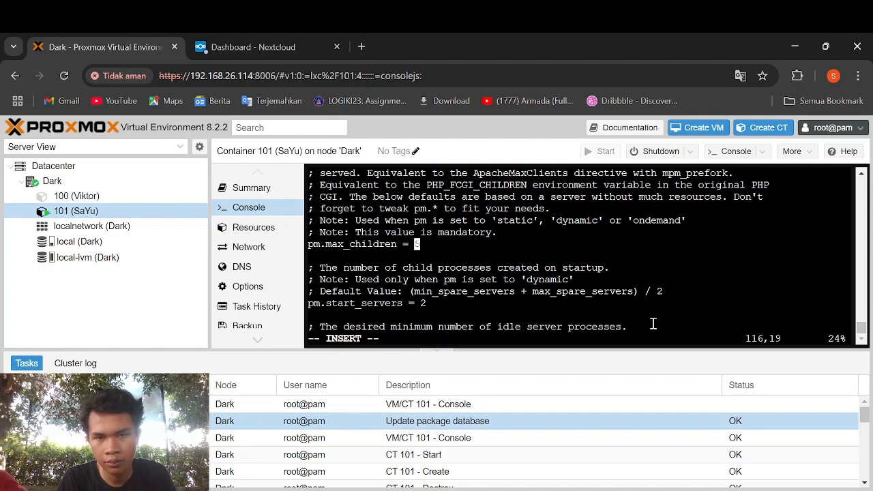
{"action": "key", "text": "BackSpace"}
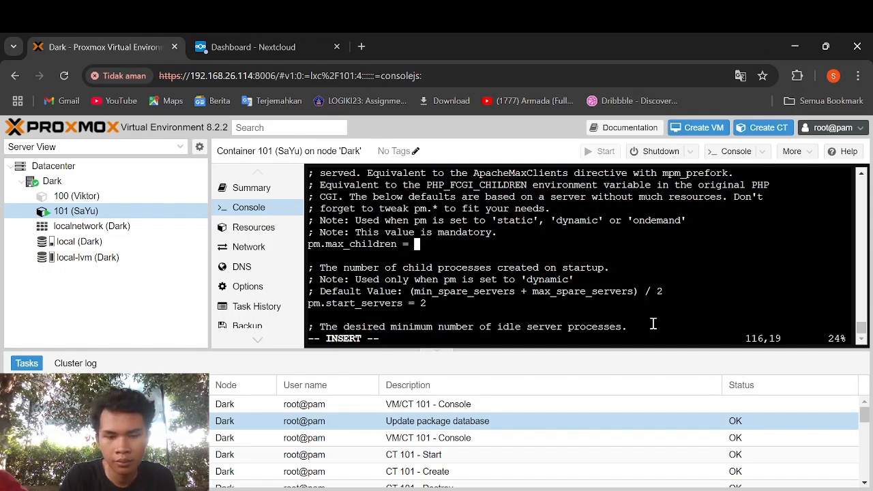
{"action": "type", "text": "64"}
{"action": "key", "text": "Down"}
{"action": "key", "text": "Down"}
{"action": "key", "text": "Down"}
{"action": "key", "text": "Down"}
{"action": "key", "text": "Down"}
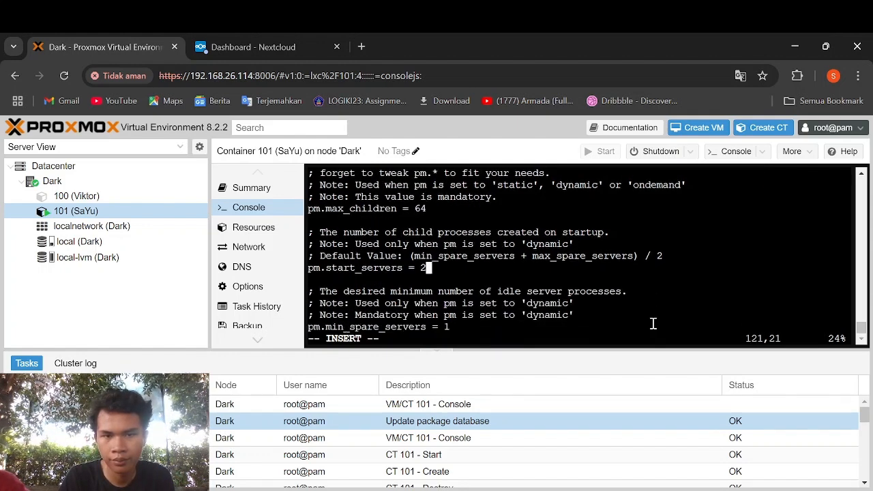
{"action": "key", "text": "BackSpace"}
{"action": "type", "text": "16"}
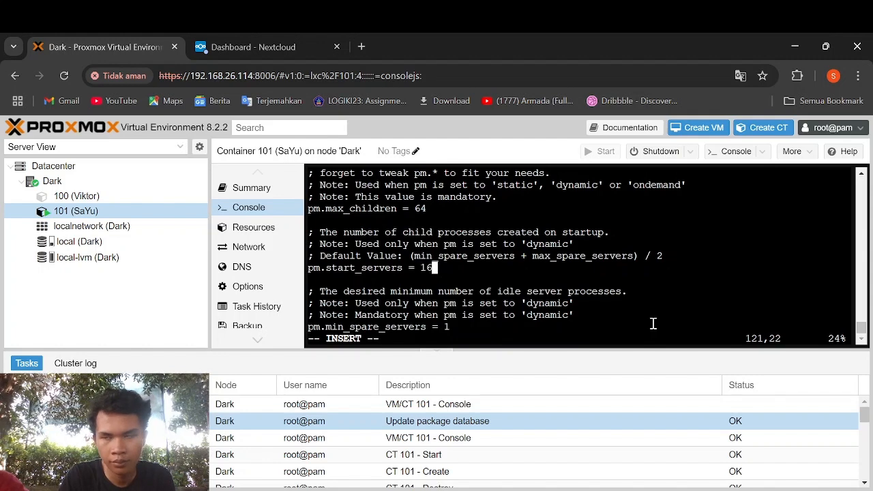
{"action": "key", "text": "Down"}
{"action": "key", "text": "Down"}
{"action": "key", "text": "Down"}
{"action": "key", "text": "Down"}
{"action": "key", "text": "Down"}
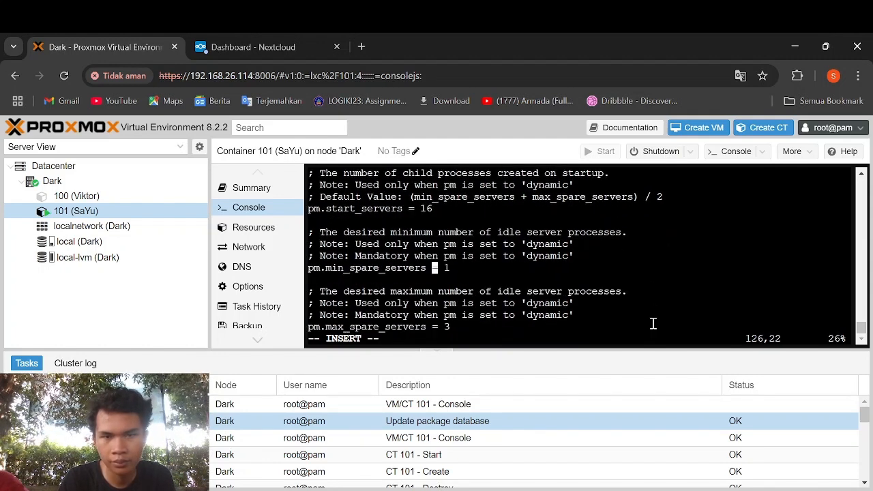
{"action": "key", "text": "Right"}
{"action": "key", "text": "Right"}
{"action": "key", "text": "BackSpace"}
{"action": "key", "text": "Right"}
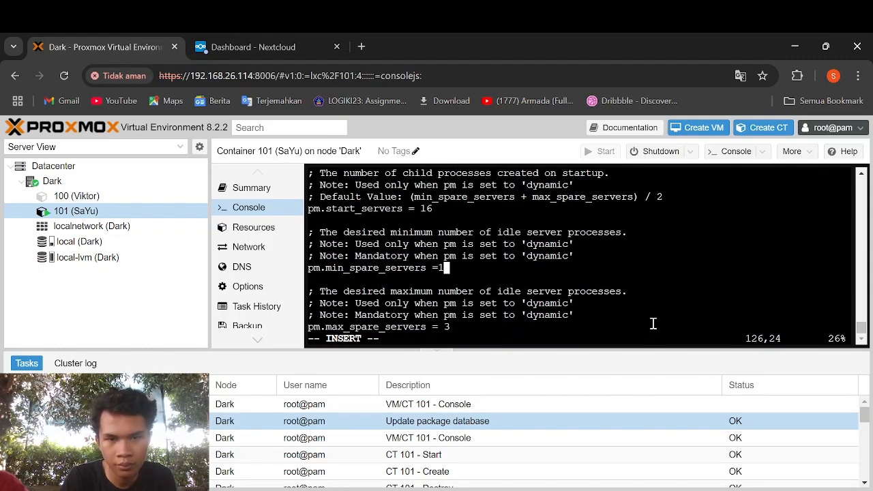
{"action": "type", "text": "+"}
{"action": "key", "text": "BackSpace"}
{"action": "type", "text": "6"}
{"action": "key", "text": "Left"}
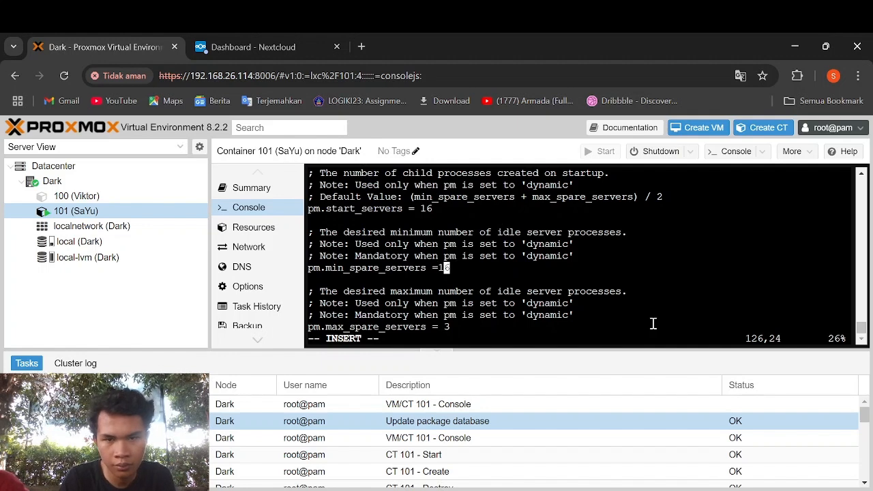
{"action": "key", "text": "Left"}
{"action": "key", "text": "Down"}
{"action": "key", "text": "Down"}
{"action": "key", "text": "Down"}
{"action": "key", "text": "Down"}
{"action": "key", "text": "Right"}
{"action": "key", "text": "Down"}
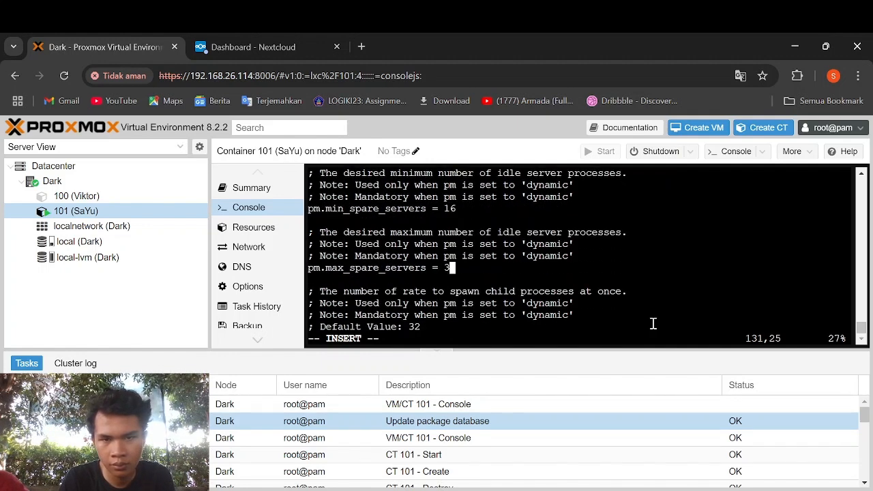
{"action": "type", "text": "2"}
{"action": "key", "text": "Escape"}
{"action": "type", "text": ":wq"}
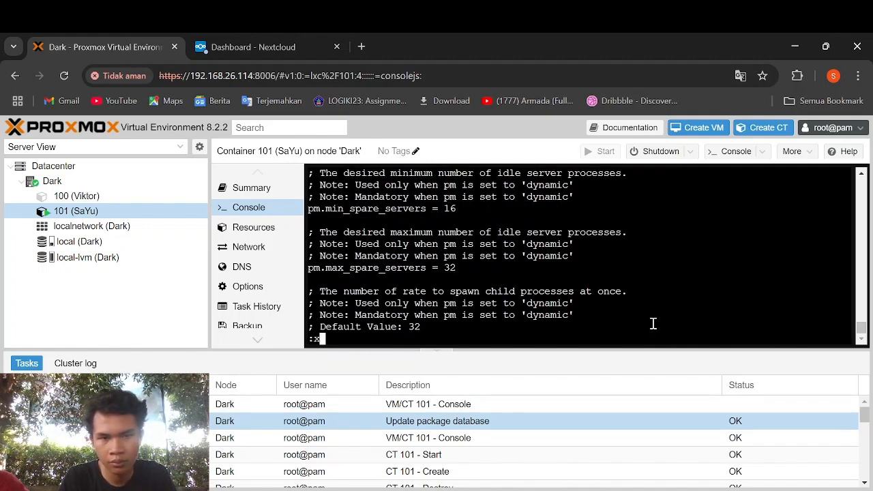
{"action": "key", "text": "Return"}
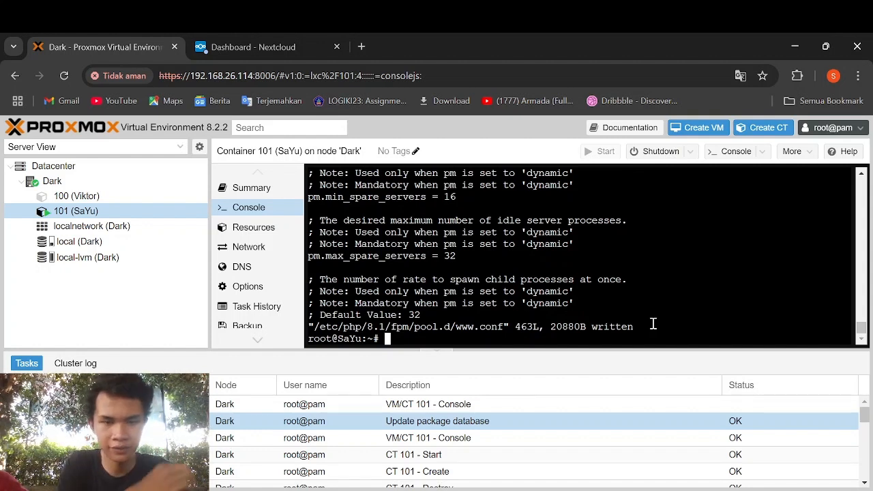
- Restart php8.1-fpm, then enter the vi command for /etc/apache2/sites-enabled/000-default.conf
{"action": "type", "text": "servuc"}
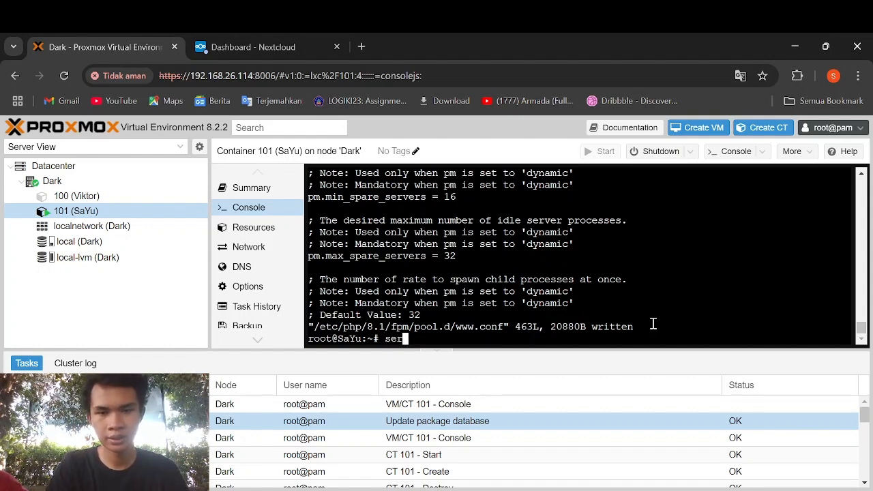
{"action": "key", "text": "BackSpace"}
{"action": "key", "text": "BackSpace"}
{"action": "type", "text": "ice "}
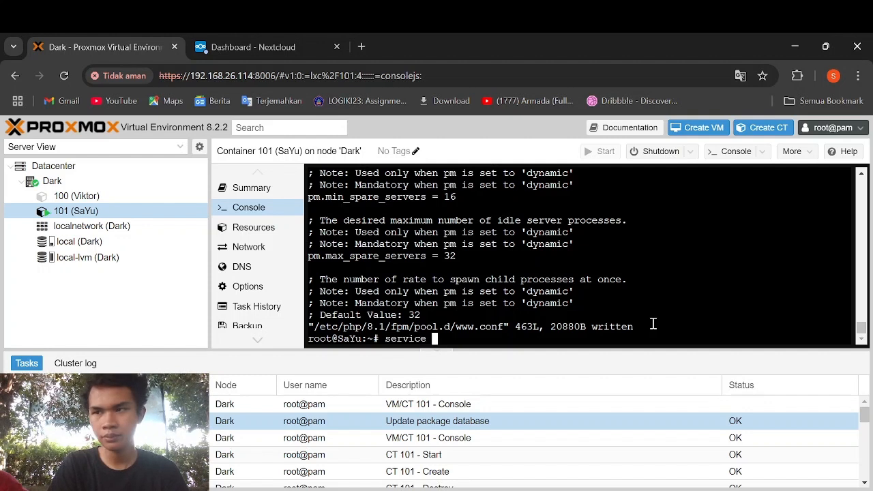
{"action": "type", "text": "php8.1-"}
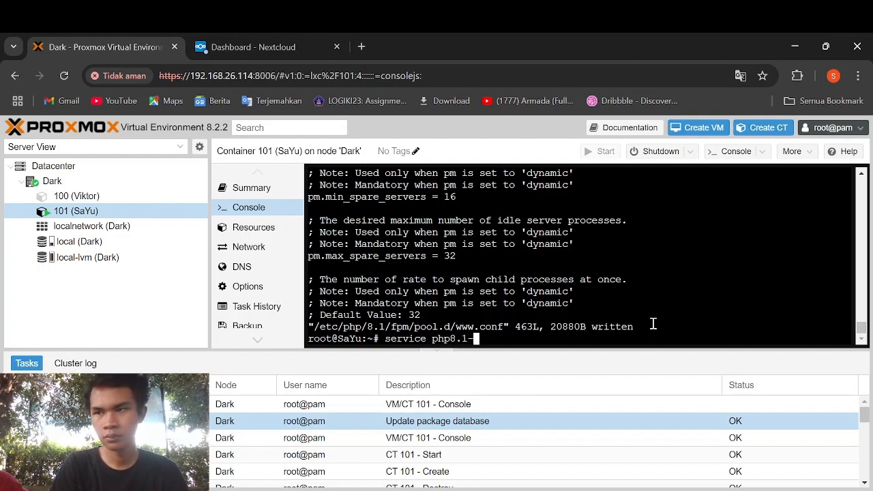
{"action": "type", "text": "fpm restart"}
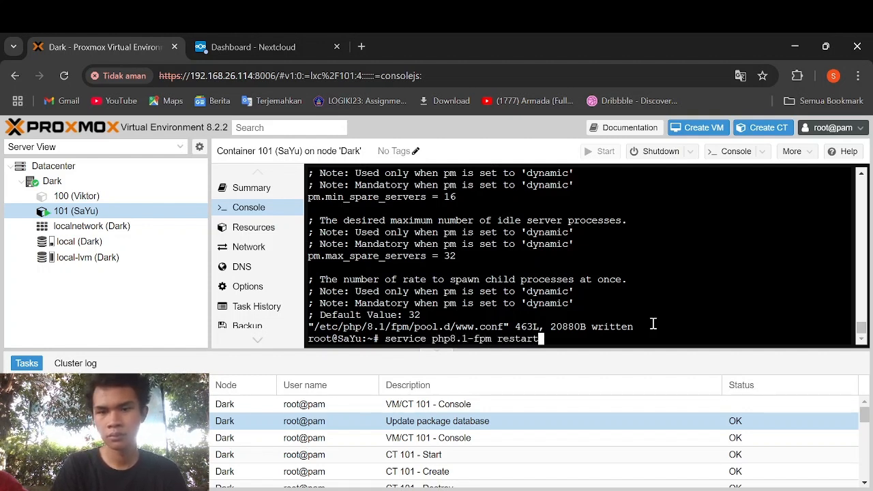
{"action": "key", "text": "Return"}
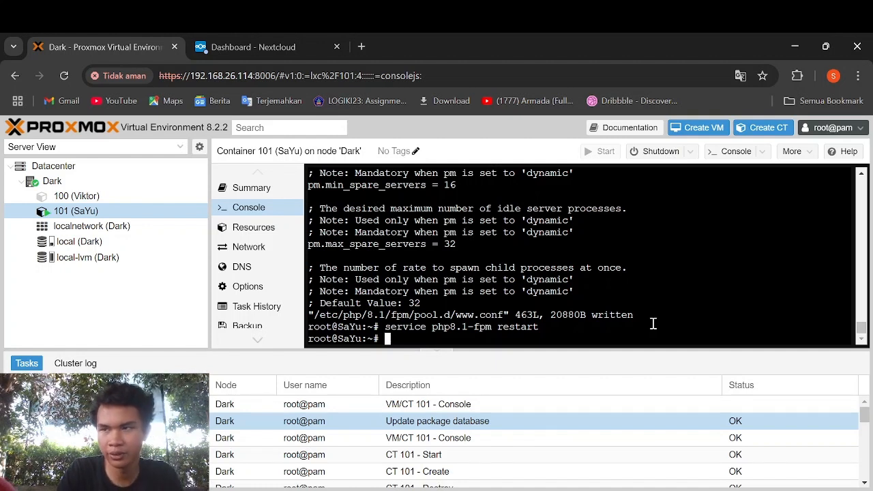
{"action": "type", "text": "vi /et"}
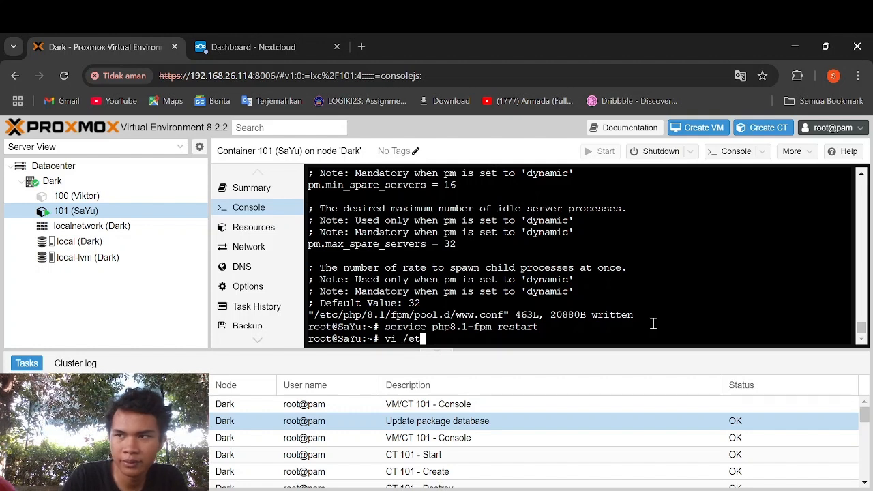
{"action": "type", "text": "c/"}
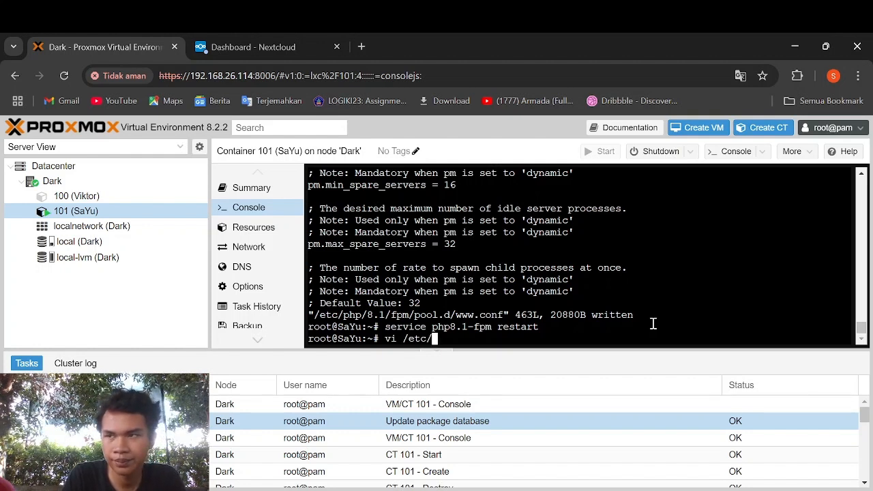
{"action": "type", "text": "apache2/"}
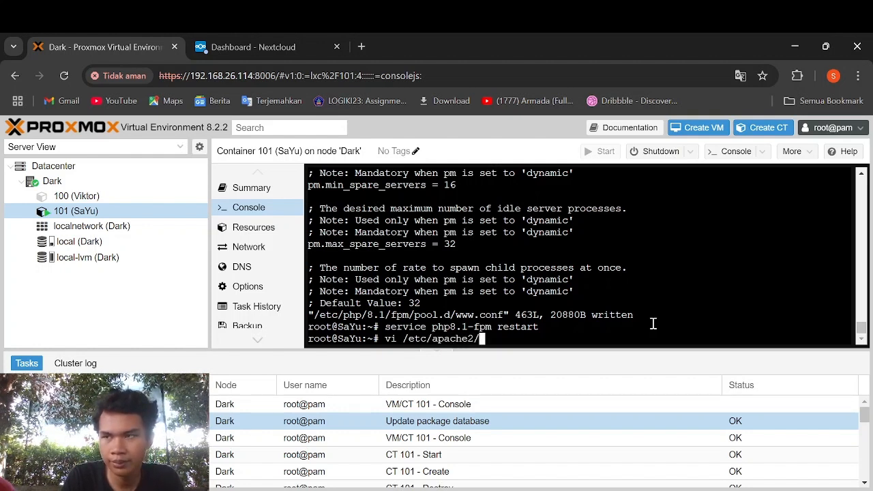
{"action": "type", "text": "sites-en"}
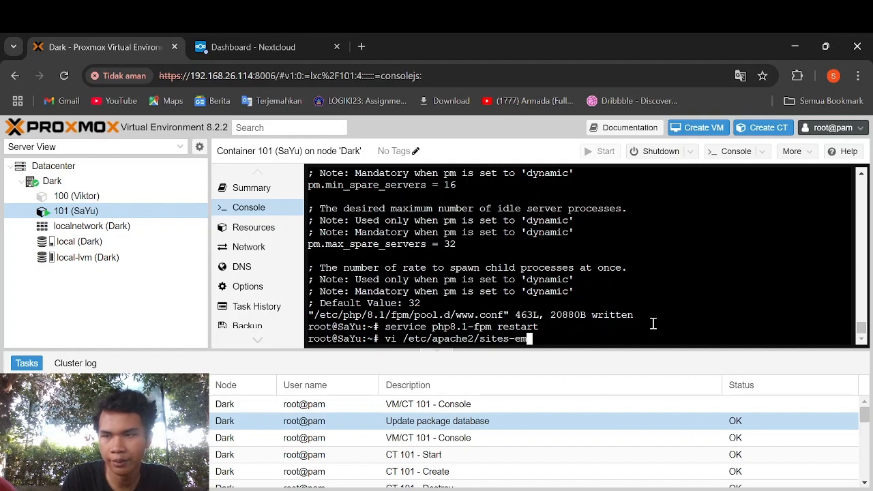
{"action": "type", "text": "abled"}
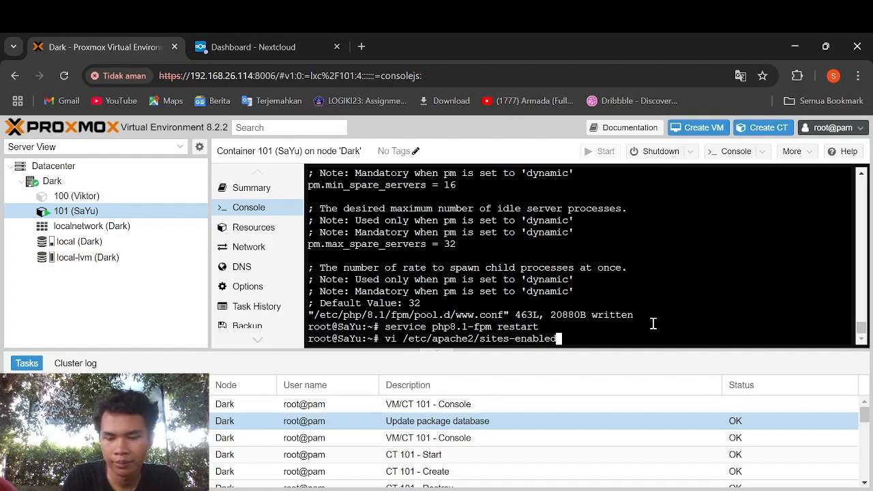
{"action": "type", "text": "/000"}
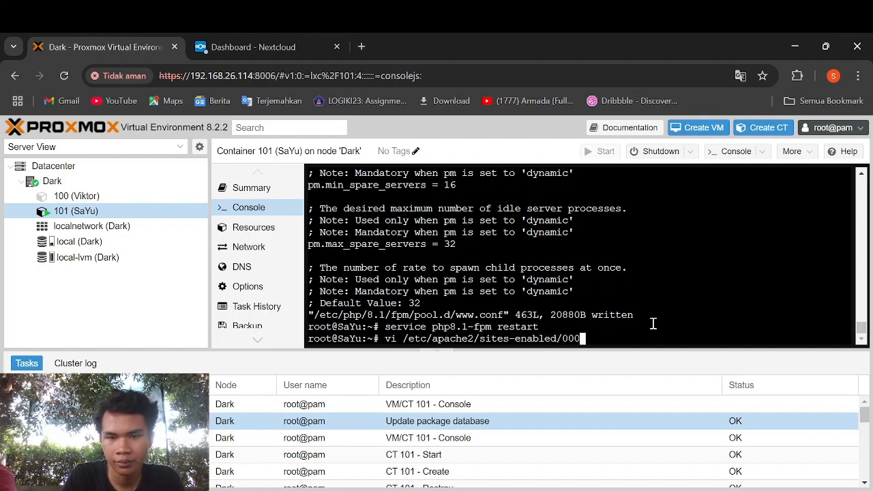
{"action": "type", "text": "-default.conf"}
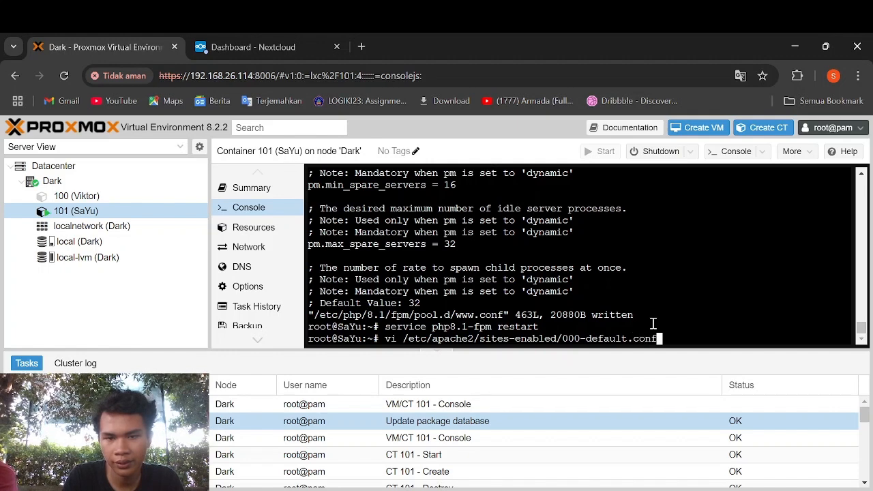
- Under DocumentRoot, add <Directory /var/www/nextcloud> with an Options Indexes FollowSymLinks line
{"action": "key", "text": "Return"}
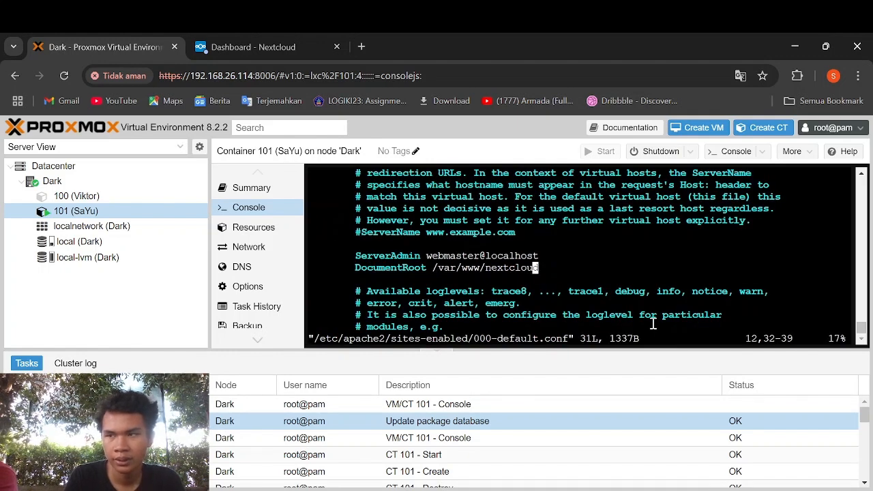
{"action": "key", "text": "Down"}
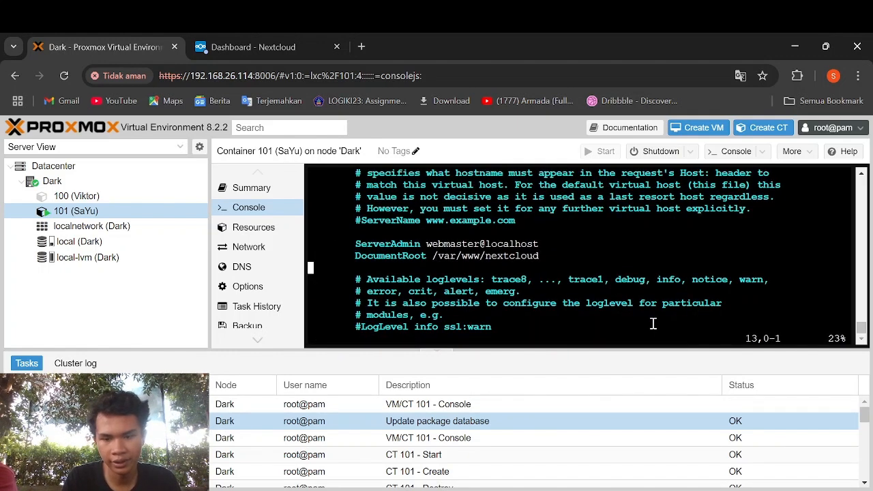
{"action": "key", "text": "i"}
{"action": "key", "text": "Tab"}
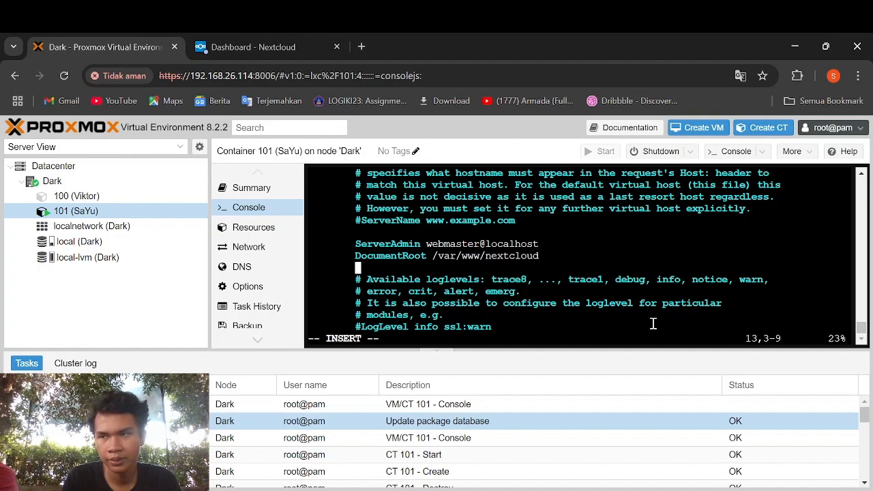
{"action": "type", "text": "<Directory"}
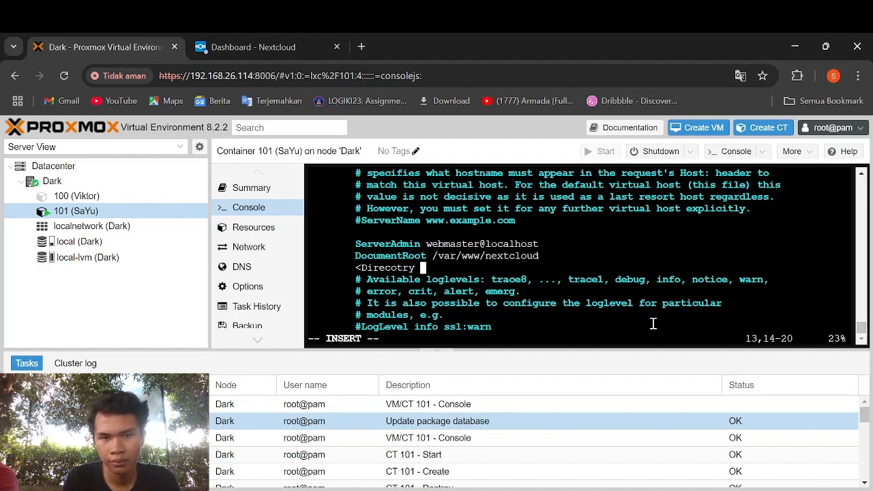
{"action": "key", "text": "BackSpace"}
{"action": "key", "text": "BackSpace"}
{"action": "key", "text": "BackSpace"}
{"action": "key", "text": "BackSpace"}
{"action": "key", "text": "BackSpace"}
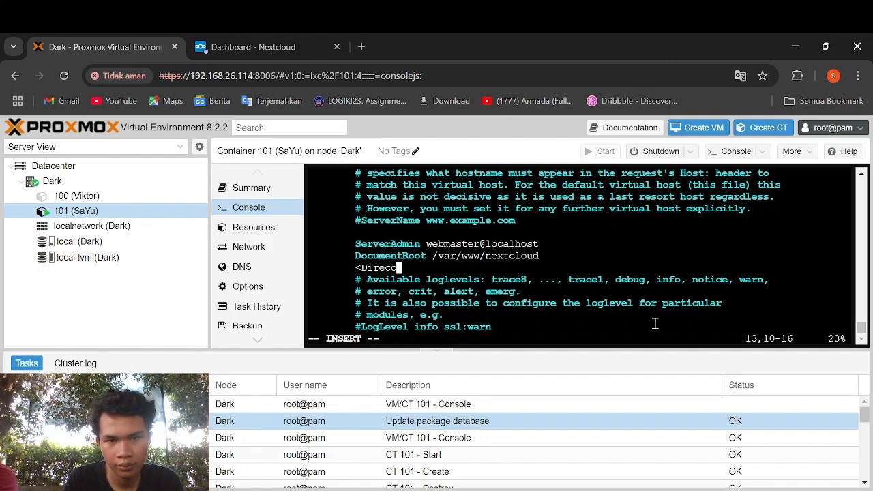
{"action": "type", "text": "tory "}
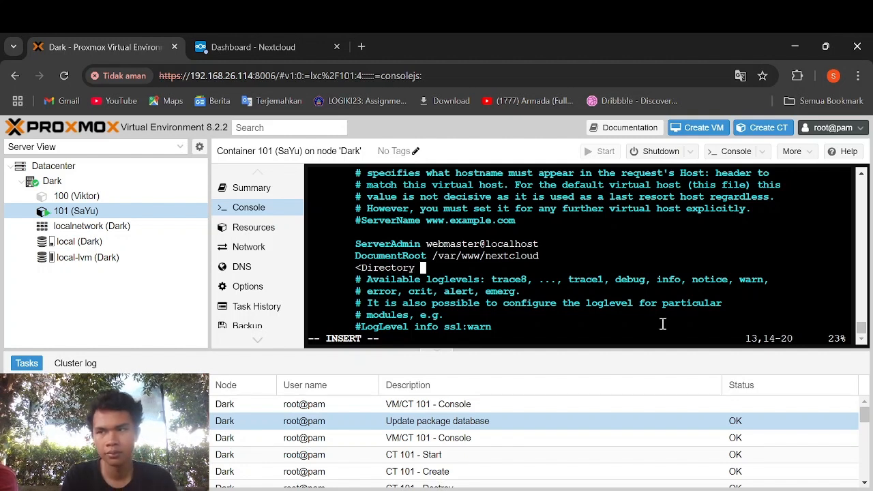
{"action": "type", "text": "/var/www/"}
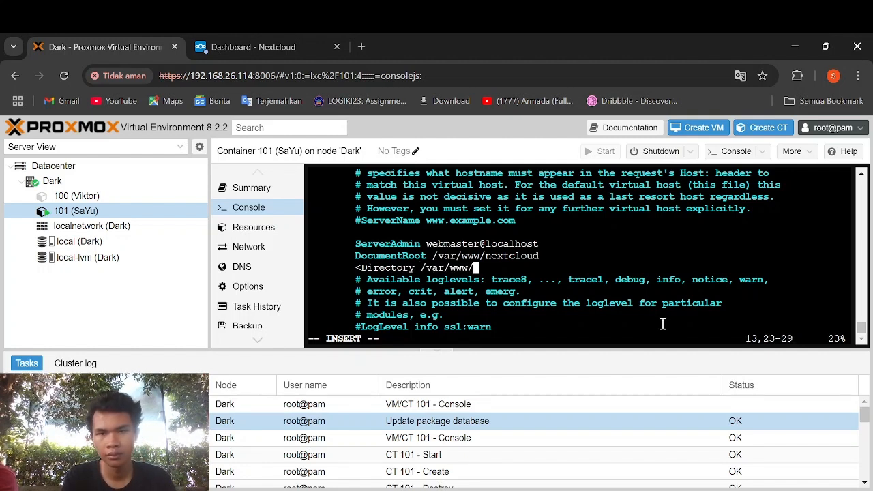
{"action": "type", "text": "nextcloud?"}
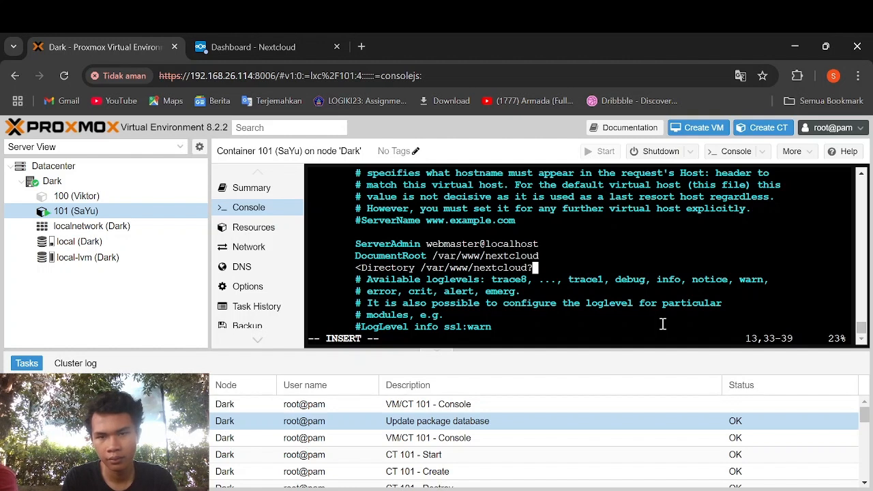
{"action": "key", "text": "BackSpace"}
{"action": "type", "text": ">"}
{"action": "key", "text": "Return"}
{"action": "key", "text": "Tab"}
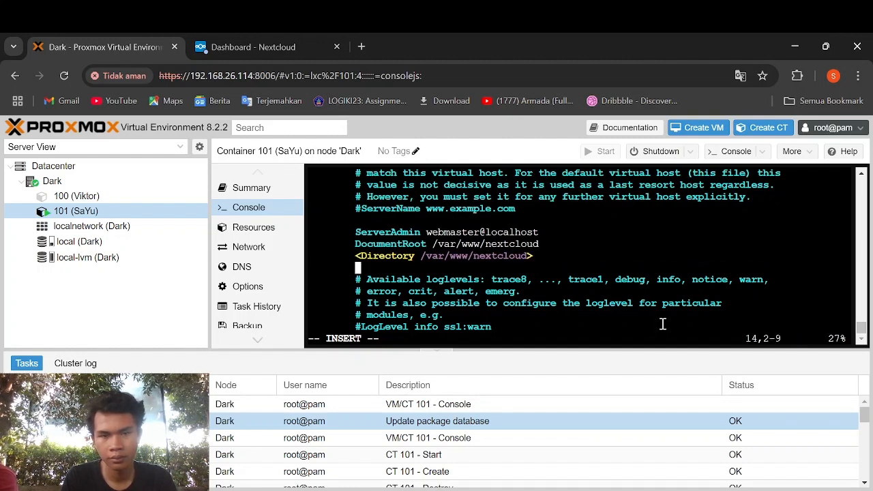
{"action": "key", "text": "Tab"}
{"action": "type", "text": "lo"}
{"action": "key", "text": "BackSpace"}
{"action": "key", "text": "BackSpace"}
{"action": "key", "text": "BackSpace"}
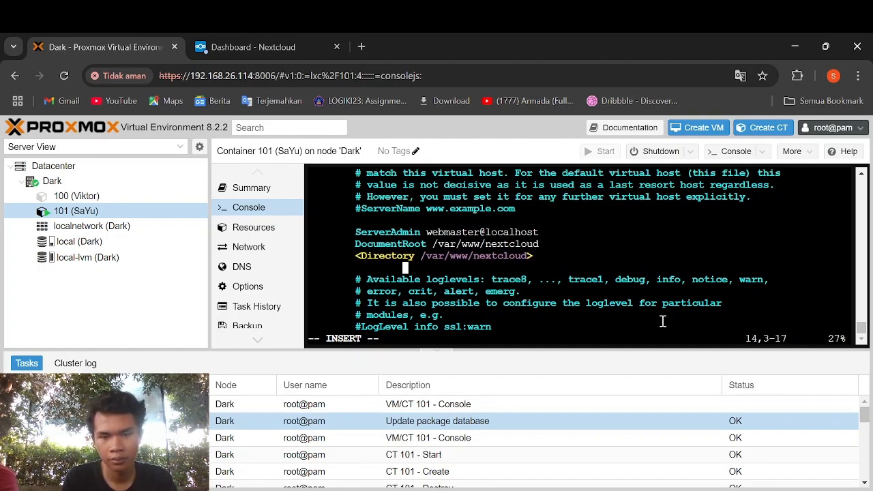
{"action": "key", "text": "Tab"}
{"action": "type", "text": "O"}
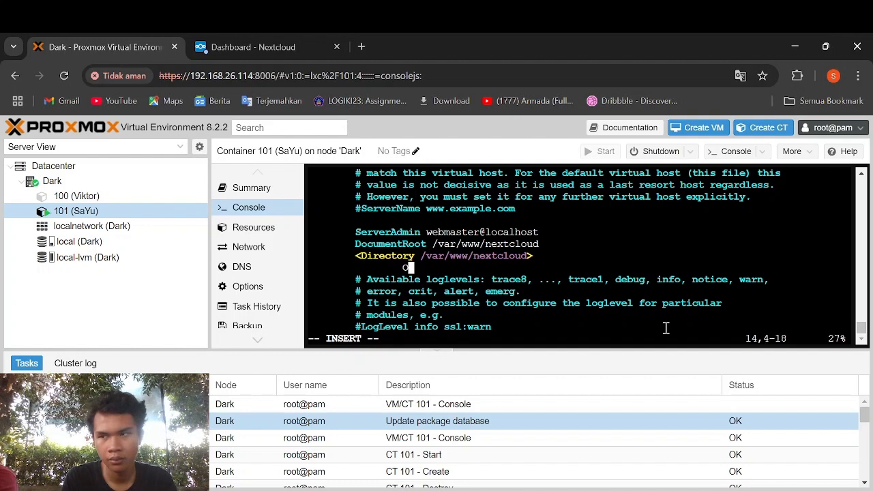
{"action": "type", "text": "ptions I"}
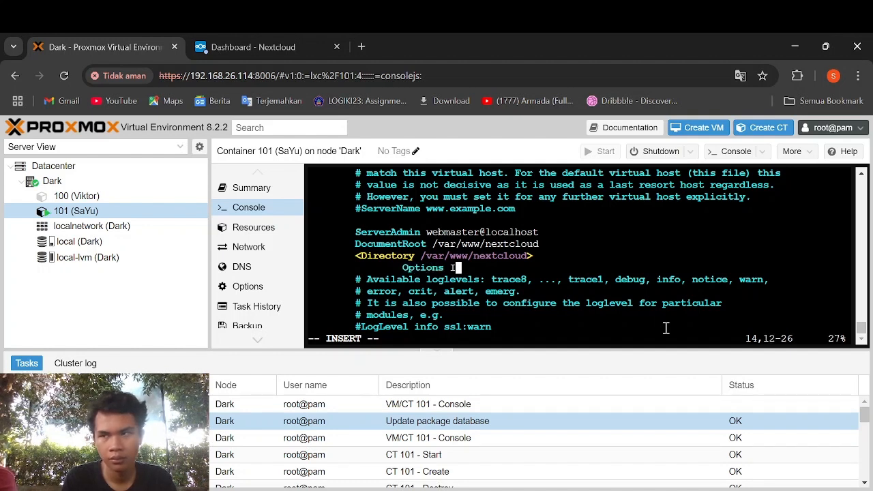
{"action": "type", "text": "ndex"}
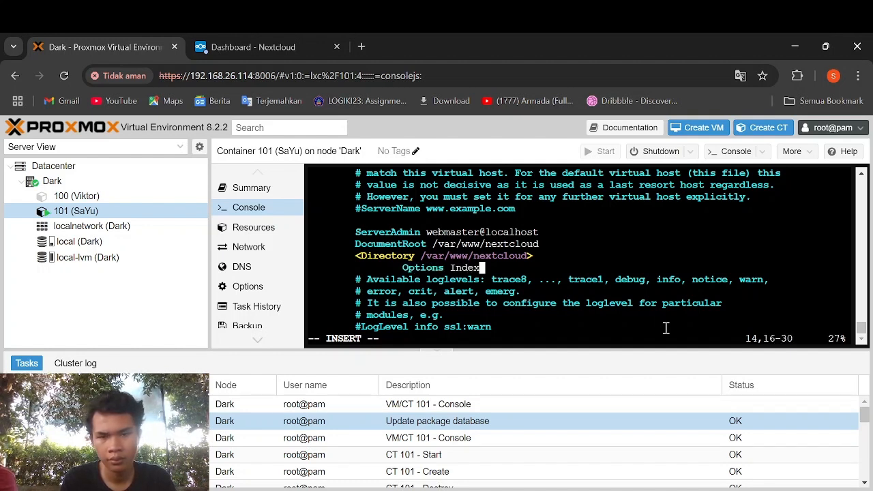
{"action": "type", "text": "es FollowSYm"}
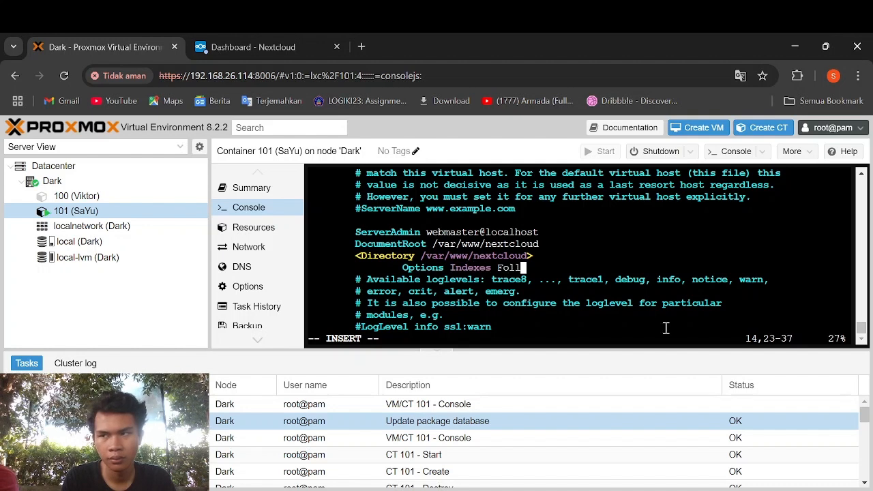
{"action": "key", "text": "BackSpace"}
{"action": "key", "text": "BackSpace"}
{"action": "type", "text": "ymLinks"}
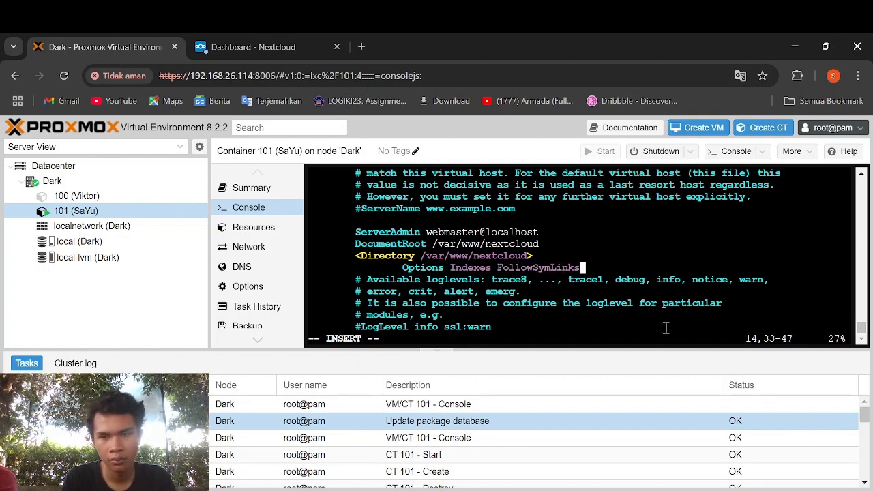
- Add AllowOverride All and Require all granted, then close the block with </Directory>
{"action": "key", "text": "Return"}
{"action": "key", "text": "Tab"}
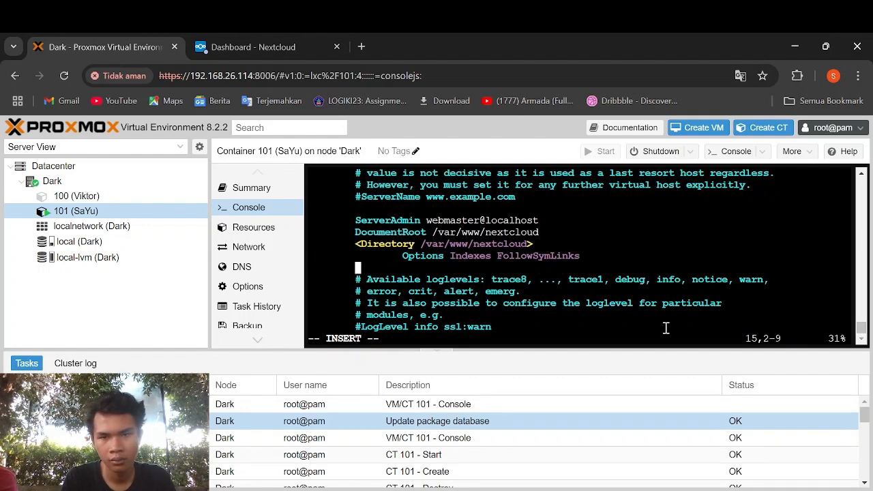
{"action": "key", "text": "Tab"}
{"action": "type", "text": "AllowOv"}
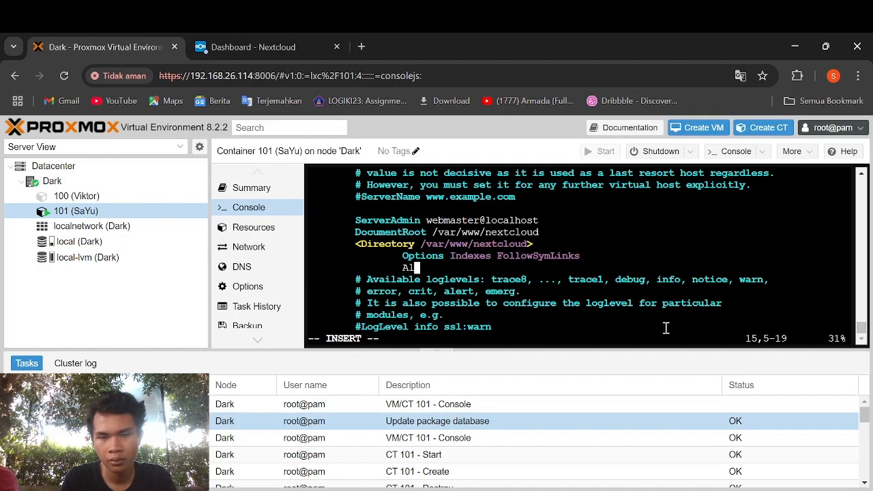
{"action": "key", "text": "BackSpace"}
{"action": "key", "text": "BackSpace"}
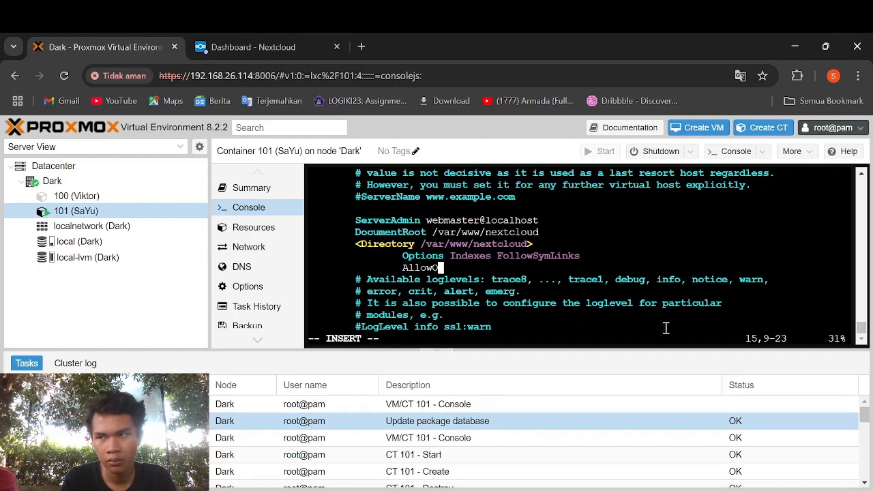
{"action": "type", "text": "Ove"}
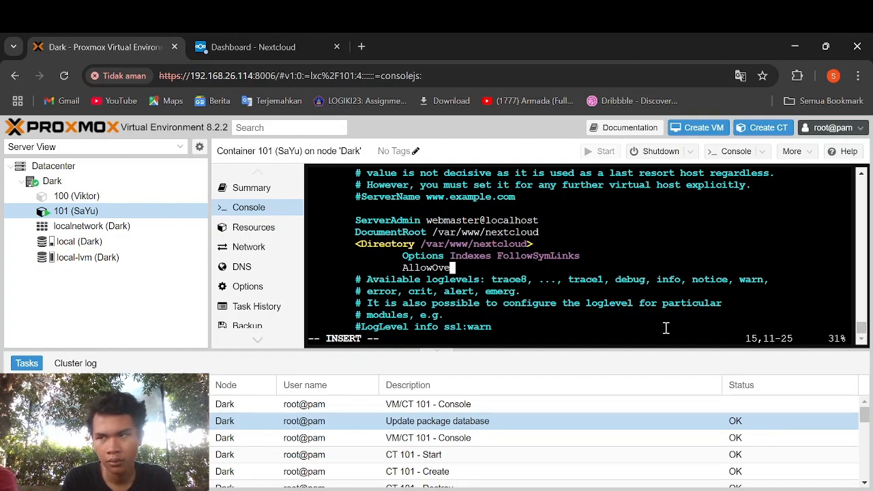
{"action": "type", "text": "rride All"}
{"action": "key", "text": "Return"}
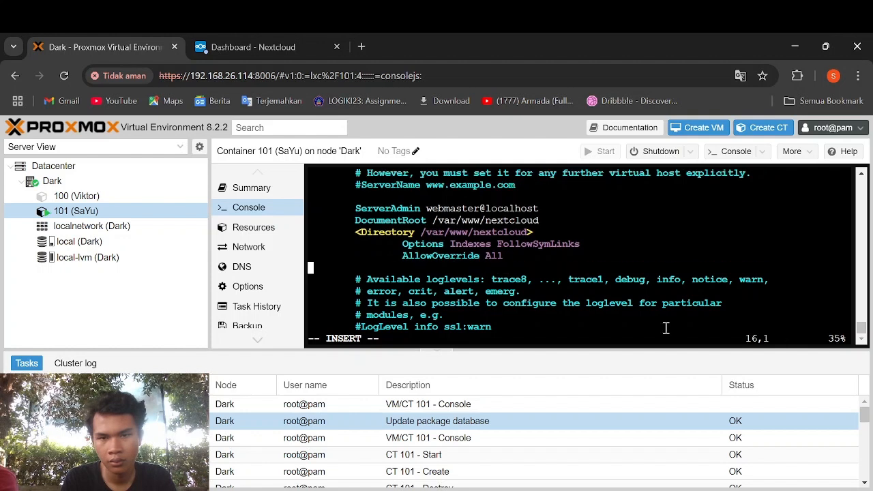
{"action": "key", "text": "Tab"}
{"action": "key", "text": "Tab"}
{"action": "type", "text": "Requ"}
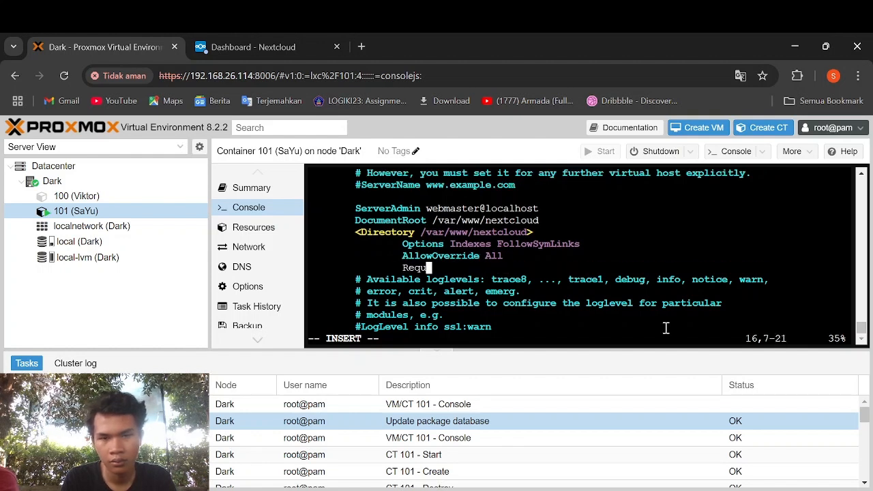
{"action": "type", "text": "ire a"}
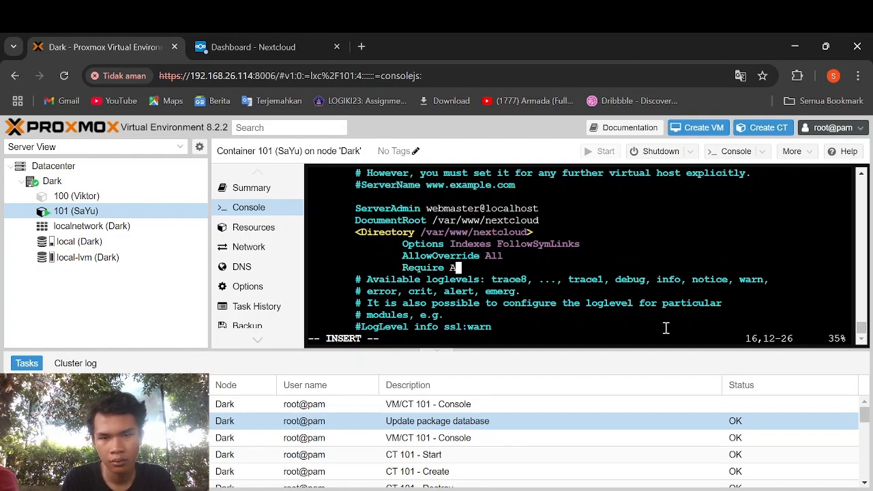
{"action": "type", "text": "ll Gran"}
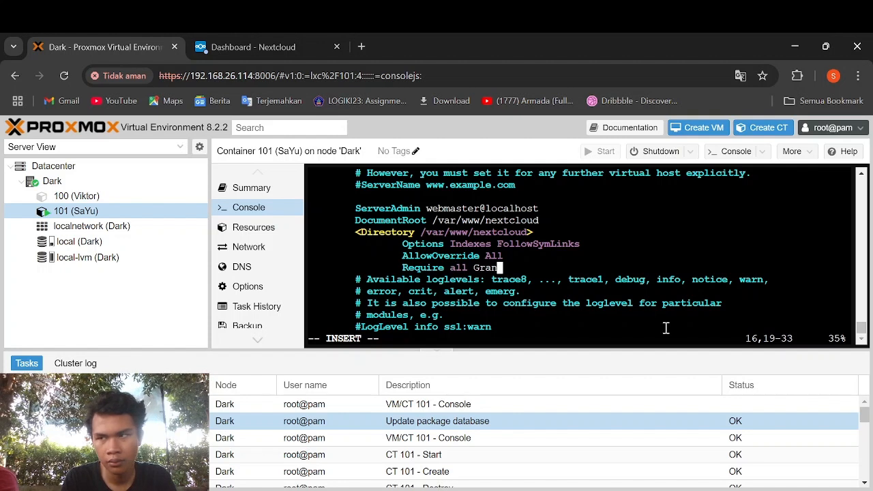
{"action": "key", "text": "BackSpace"}
{"action": "key", "text": "BackSpace"}
{"action": "key", "text": "BackSpace"}
{"action": "key", "text": "BackSpace"}
{"action": "type", "text": "gra"}
{"action": "type", "text": "ed"}
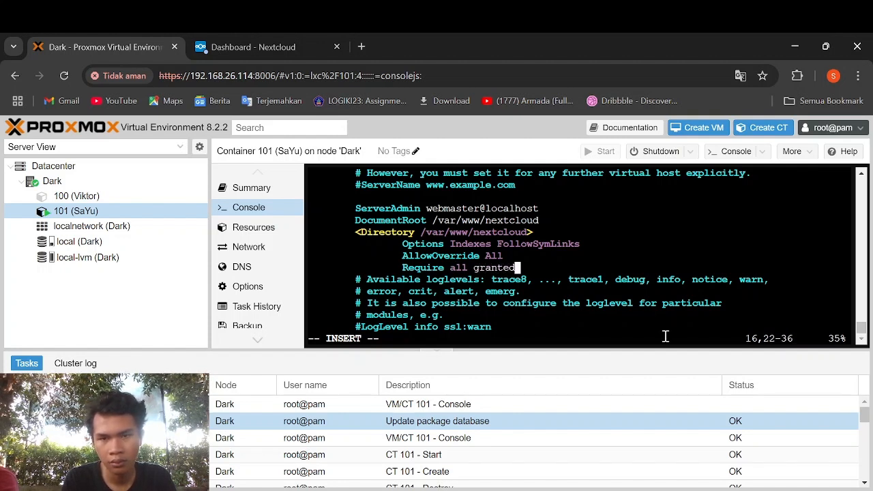
{"action": "key", "text": "Return"}
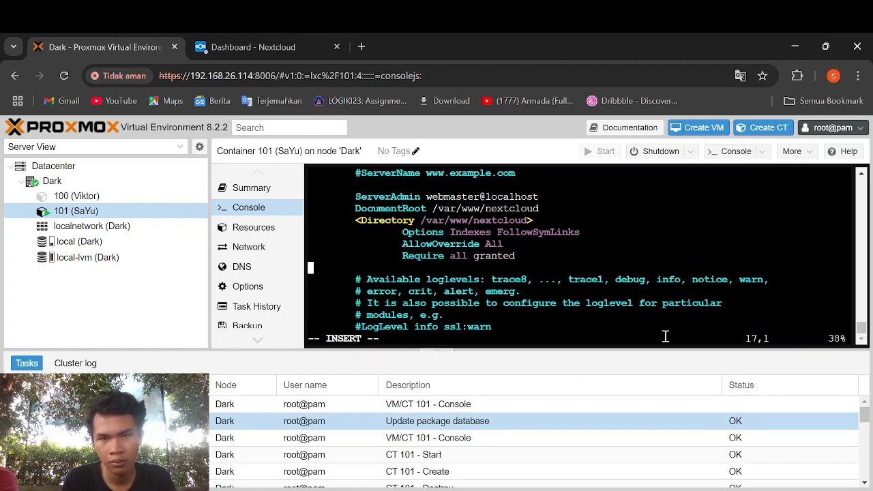
{"action": "key", "text": "Tab"}
{"action": "type", "text": "<"}
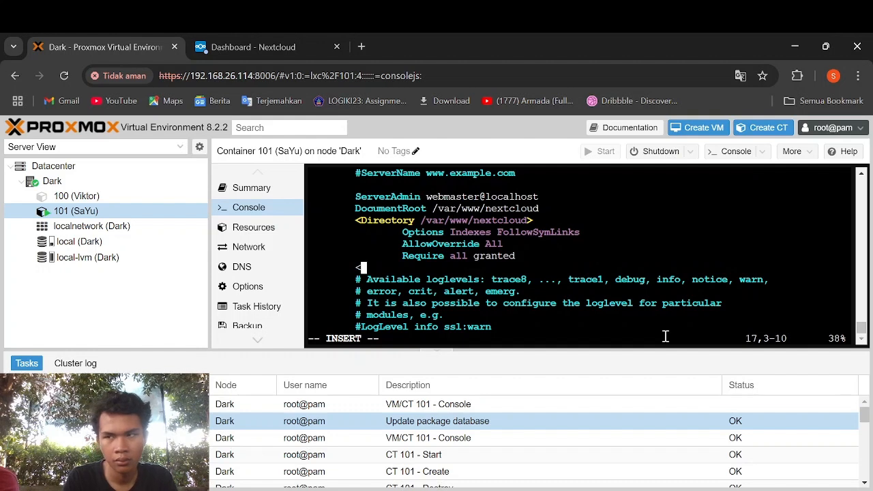
{"action": "type", "text": "/Dire"}
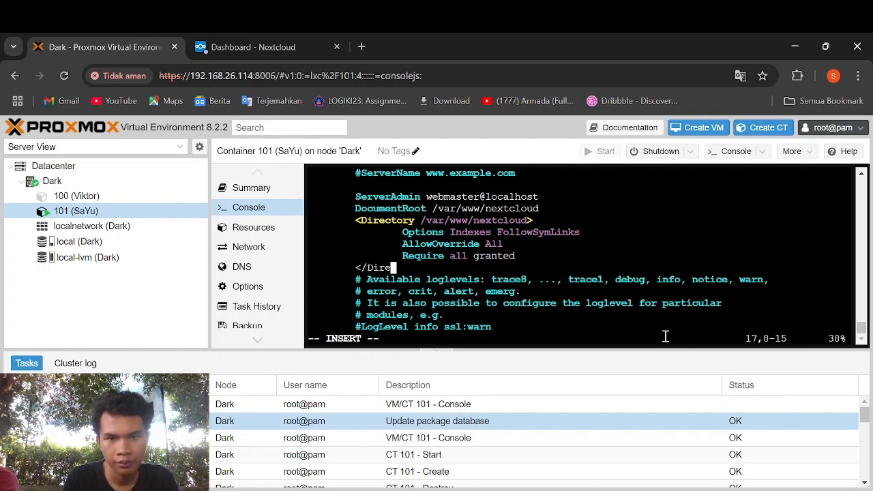
{"action": "type", "text": "ctory>"}
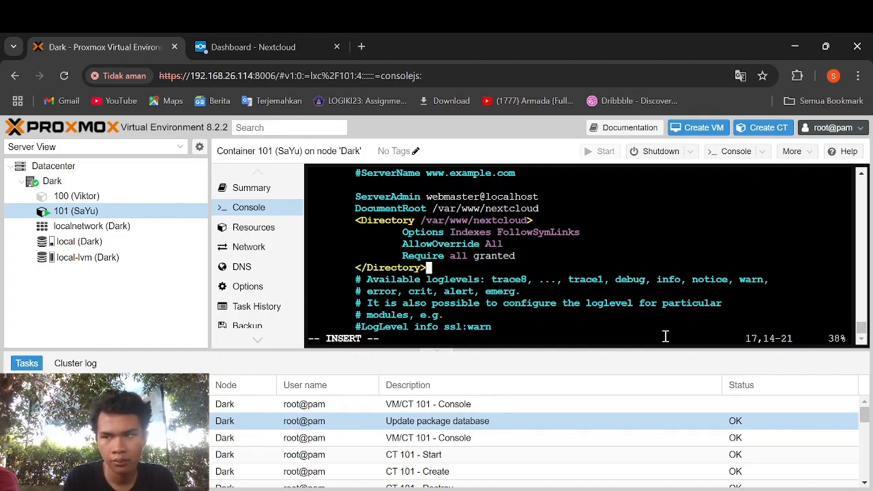
{"action": "key", "text": "Down"}
{"action": "key", "text": "Down"}
{"action": "key", "text": "Down"}
{"action": "key", "text": "Down"}
{"action": "key", "text": "Down"}
{"action": "key", "text": "Down"}
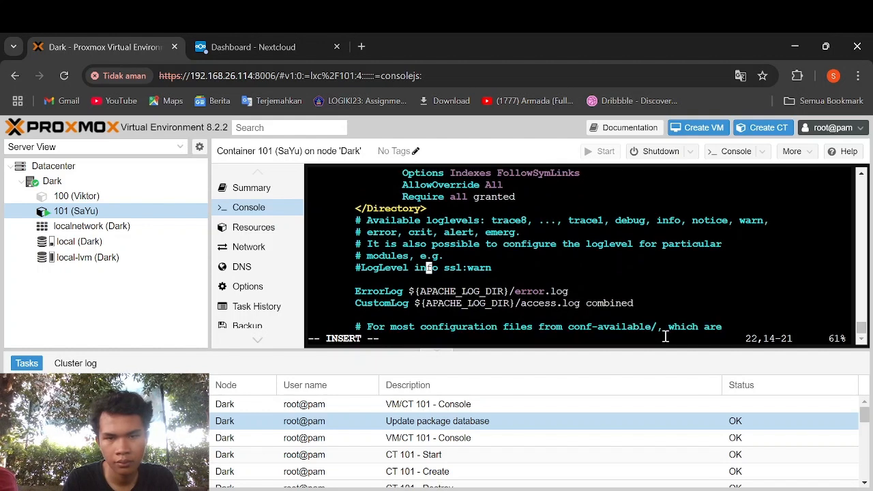
- Start a <FilesMatch ".php$"> block with a SetHandler proxy line to /var/run/php
{"action": "key", "text": "Tab"}
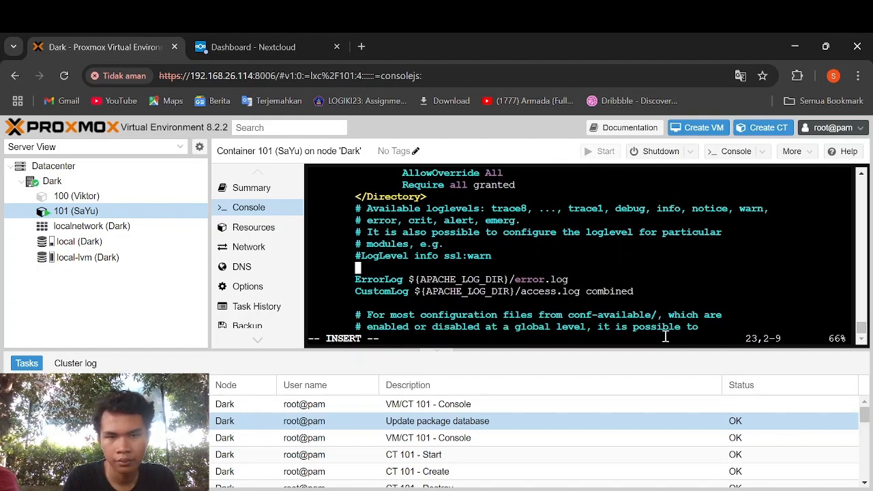
{"action": "type", "text": "<"}
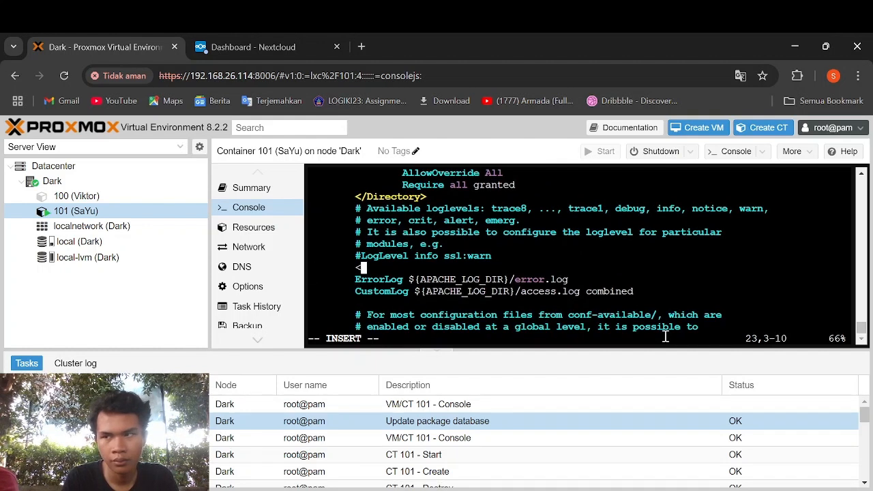
{"action": "type", "text": "FilesMatch \".php$\">"}
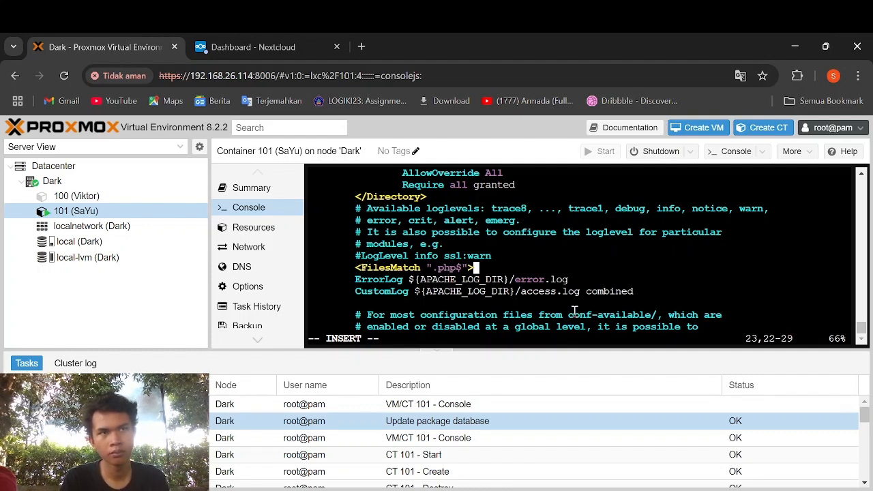
{"action": "key", "text": "Return"}
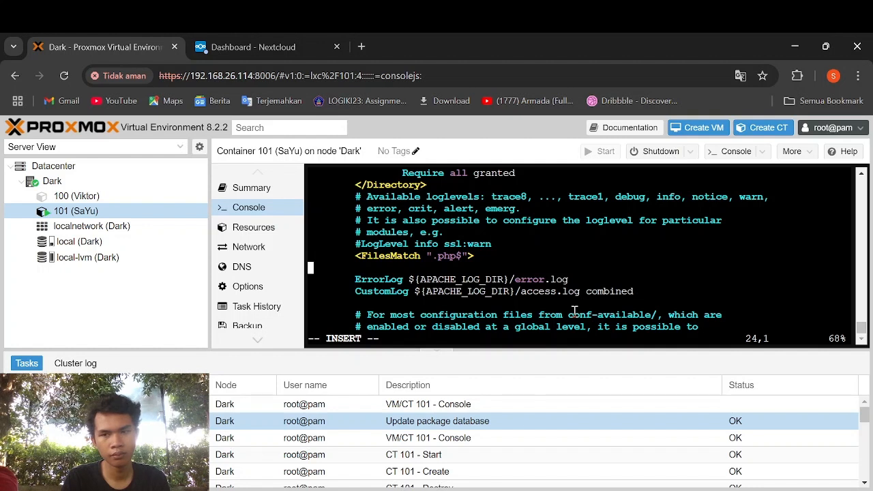
{"action": "key", "text": "Tab"}
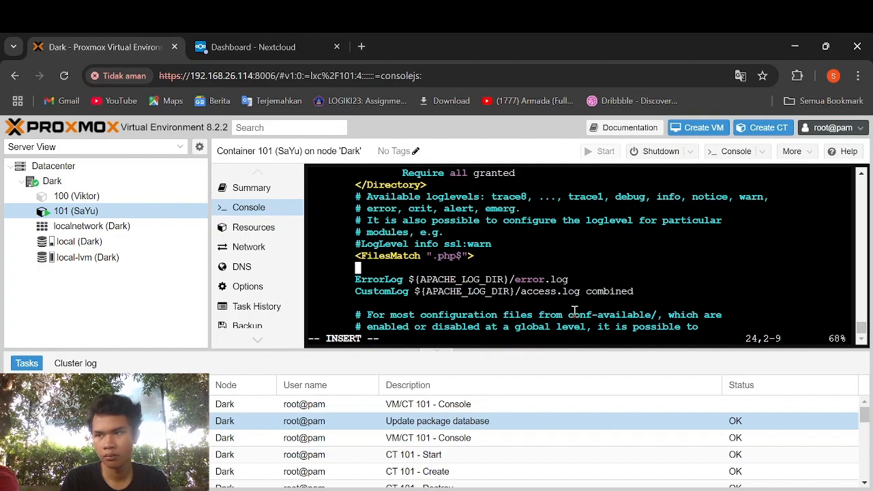
{"action": "key", "text": "Tab"}
{"action": "type", "text": "s"}
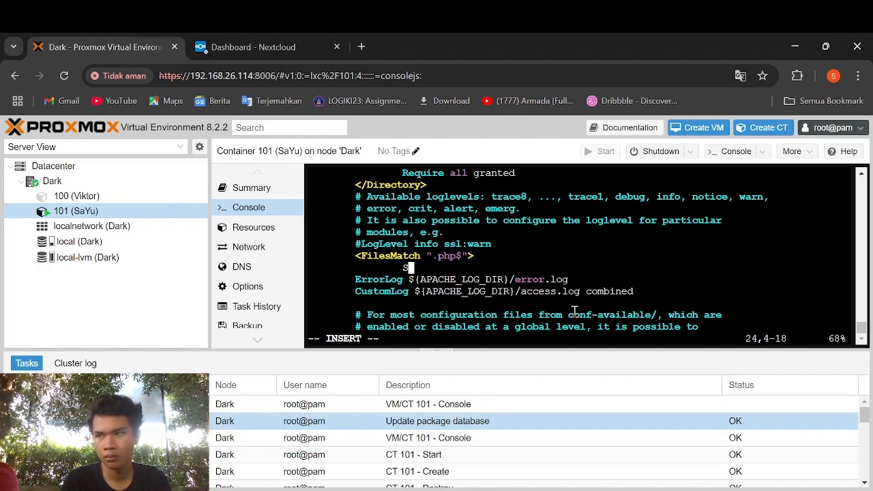
{"action": "type", "text": "etHandler \"proxy"}
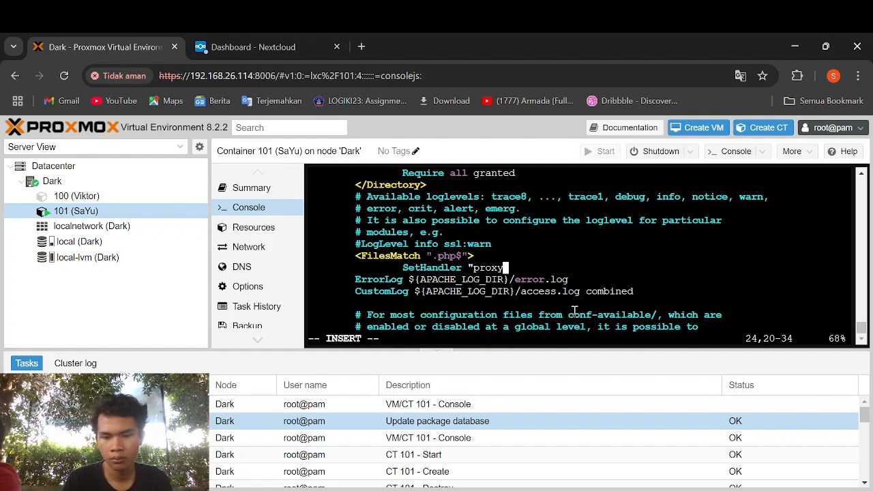
{"action": "type", "text": ":unox:/var/run/php/p"}
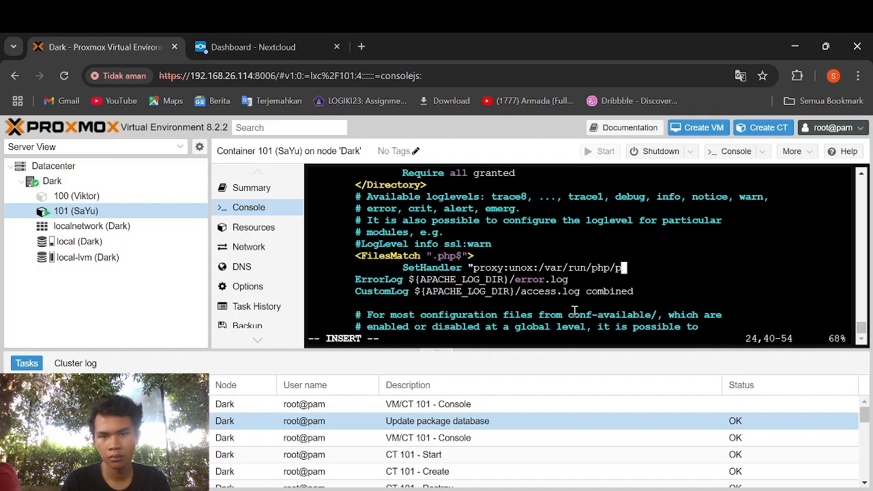
{"action": "type", "text": "hp8.1"}
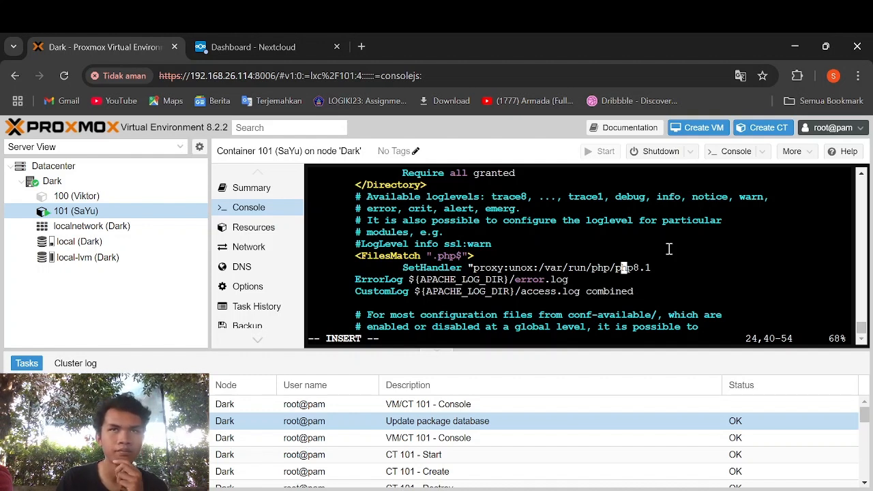
- Correct 'unox' to 'unix' and end the handler with -fpm.sock|fcgi://localhost/"
{"action": "key", "text": "Left"}
{"action": "key", "text": "Left"}
{"action": "key", "text": "Left"}
{"action": "key", "text": "Left"}
{"action": "key", "text": "Left"}
{"action": "key", "text": "Left"}
{"action": "key", "text": "Left"}
{"action": "key", "text": "Left"}
{"action": "key", "text": "Left"}
{"action": "key", "text": "Left"}
{"action": "key", "text": "Left"}
{"action": "key", "text": "Left"}
{"action": "key", "text": "Left"}
{"action": "key", "text": "Left"}
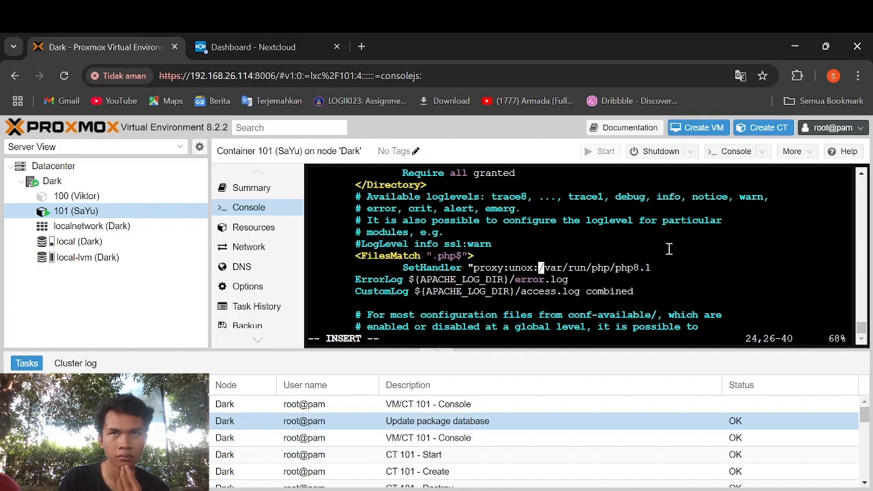
{"action": "key", "text": "Left"}
{"action": "key", "text": "Left"}
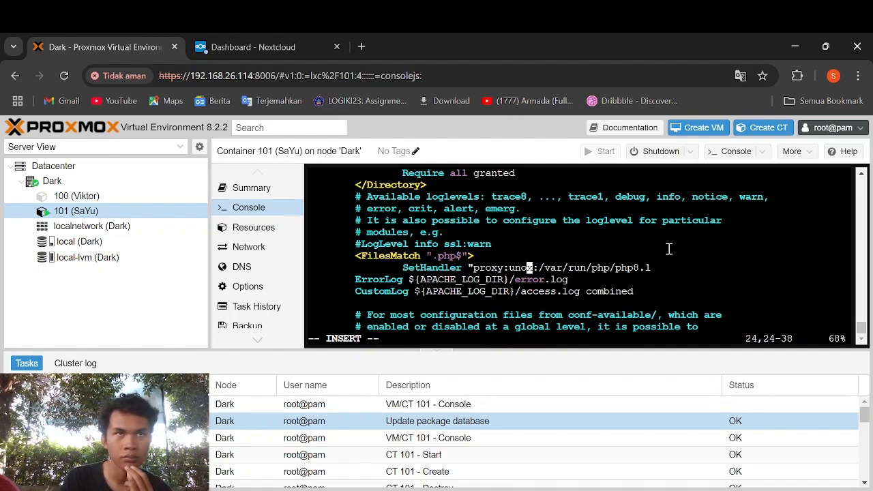
{"action": "key", "text": "BackSpace"}
{"action": "type", "text": "i"}
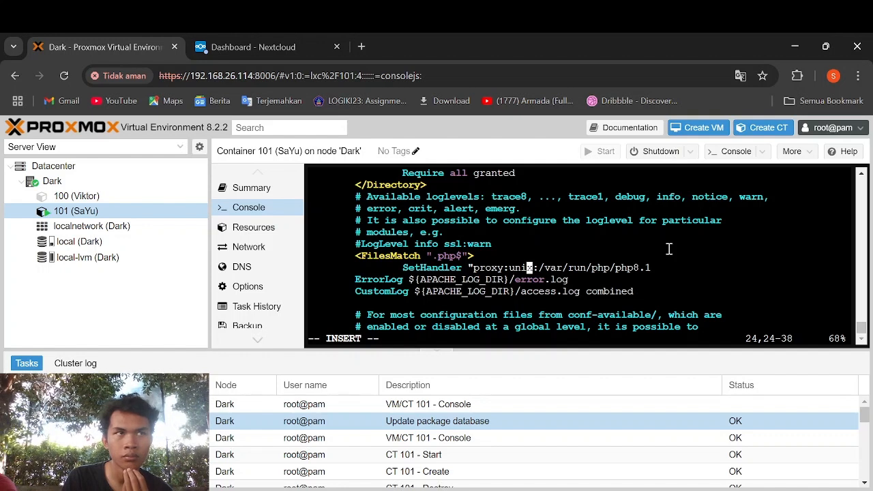
{"action": "key", "text": "Right"}
{"action": "key", "text": "Right"}
{"action": "key", "text": "Right"}
{"action": "key", "text": "Right"}
{"action": "key", "text": "Right"}
{"action": "key", "text": "Right"}
{"action": "key", "text": "Right"}
{"action": "key", "text": "Right"}
{"action": "key", "text": "Right"}
{"action": "key", "text": "Right"}
{"action": "key", "text": "Right"}
{"action": "key", "text": "Right"}
{"action": "key", "text": "Right"}
{"action": "key", "text": "Right"}
{"action": "key", "text": "Right"}
{"action": "key", "text": "Right"}
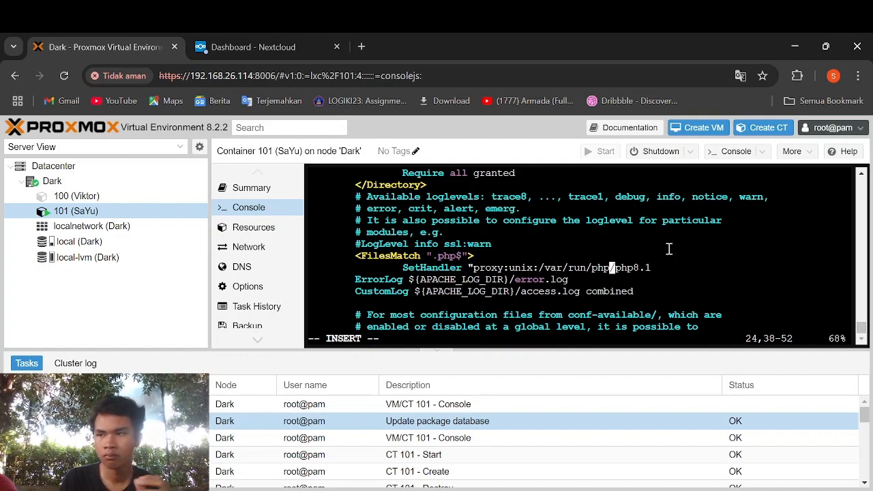
{"action": "key", "text": "Right"}
{"action": "key", "text": "Right"}
{"action": "key", "text": "Right"}
{"action": "key", "text": "Right"}
{"action": "key", "text": "Right"}
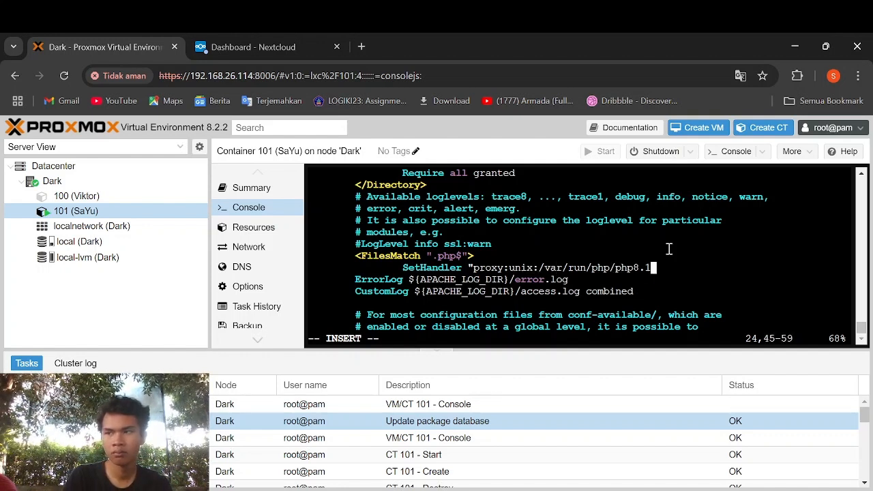
{"action": "type", "text": "-fp"}
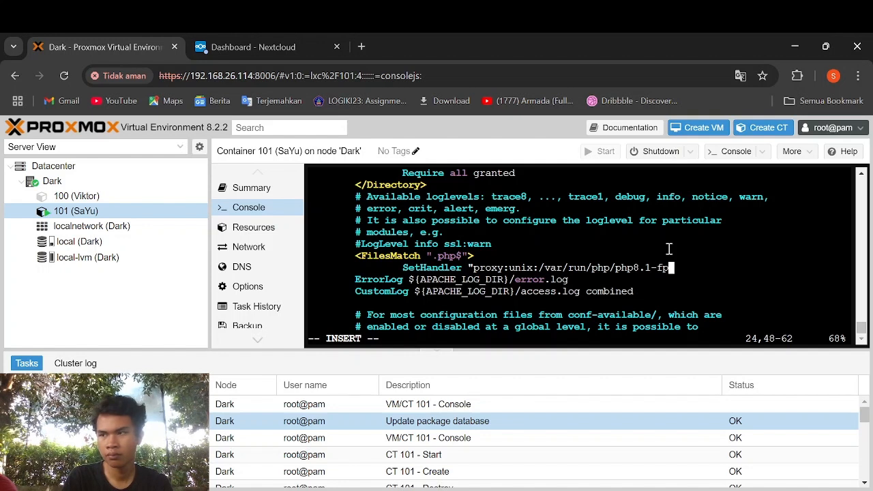
{"action": "type", "text": "m.sock"}
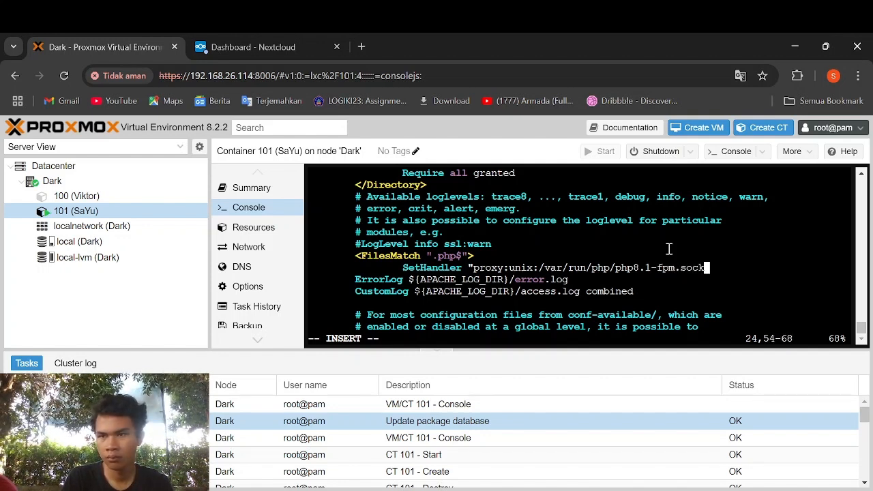
{"action": "type", "text": "|"}
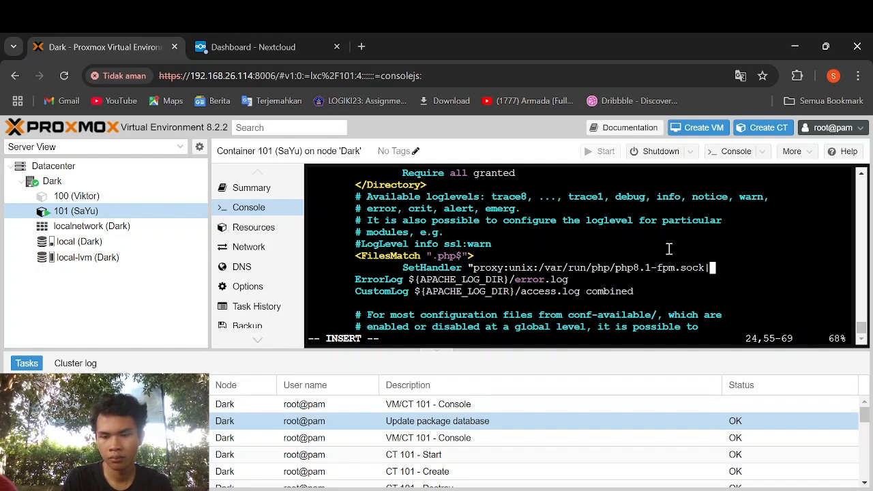
{"action": "type", "text": "fcgi:"}
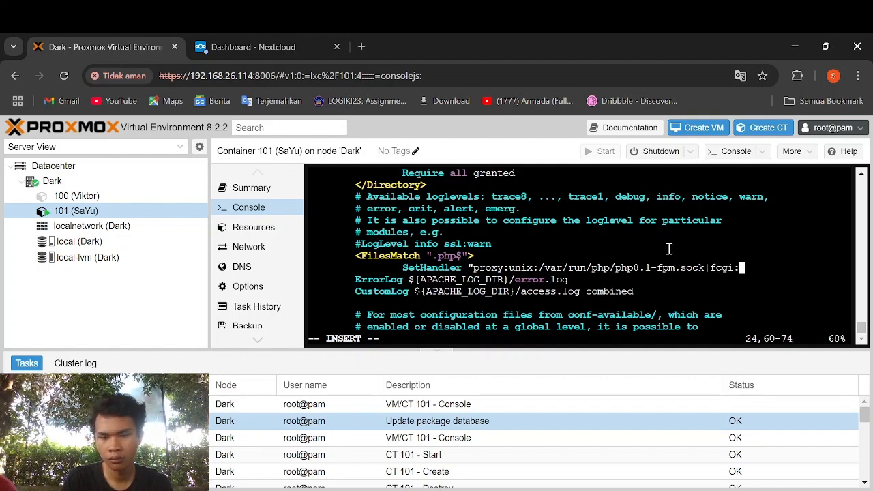
{"action": "type", "text": "//local"}
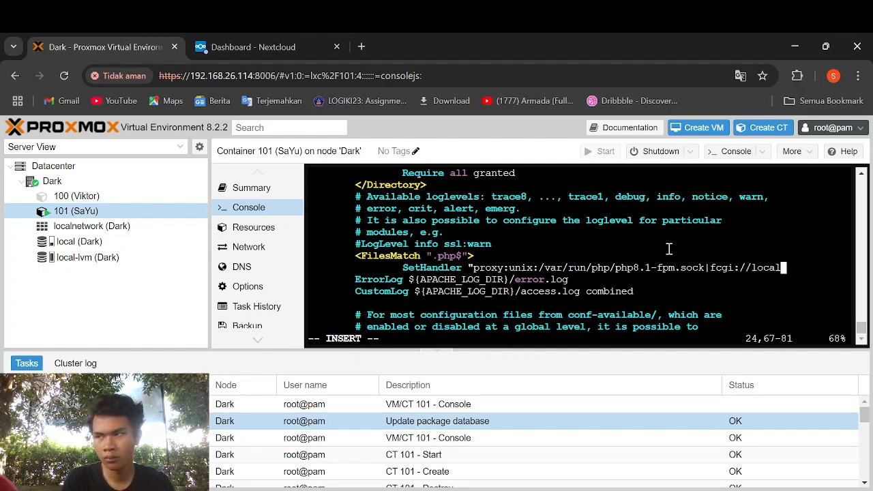
{"action": "type", "text": "host"}
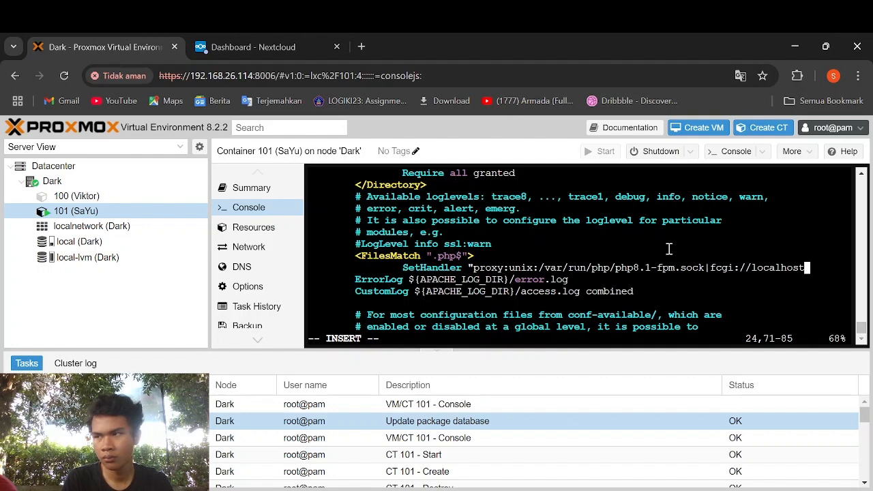
{"action": "type", "text": "/\""}
- Close the block with a correctly spelled </FilesMatch> line and leave insert mode
{"action": "key", "text": "Return"}
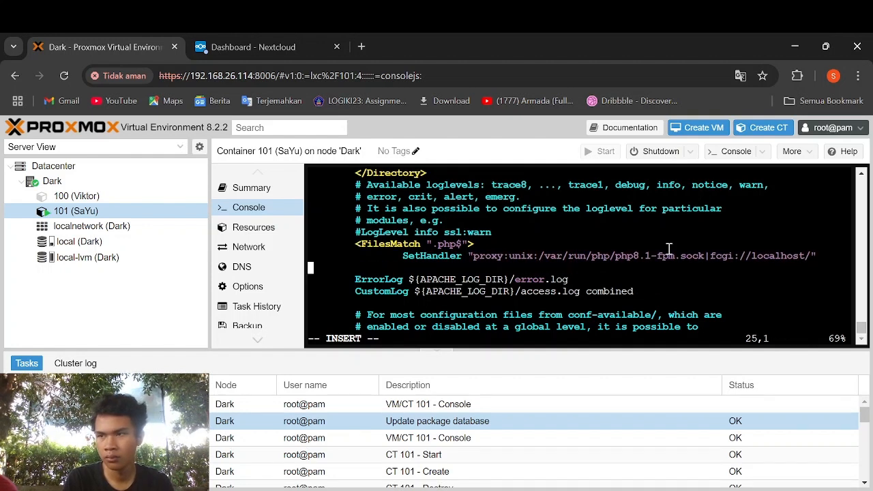
{"action": "key", "text": "Tab"}
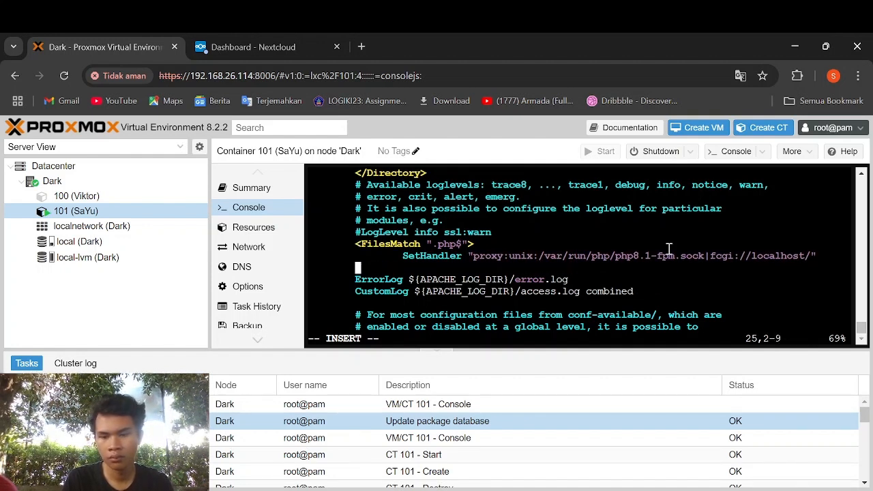
{"action": "type", "text": "</FIles"}
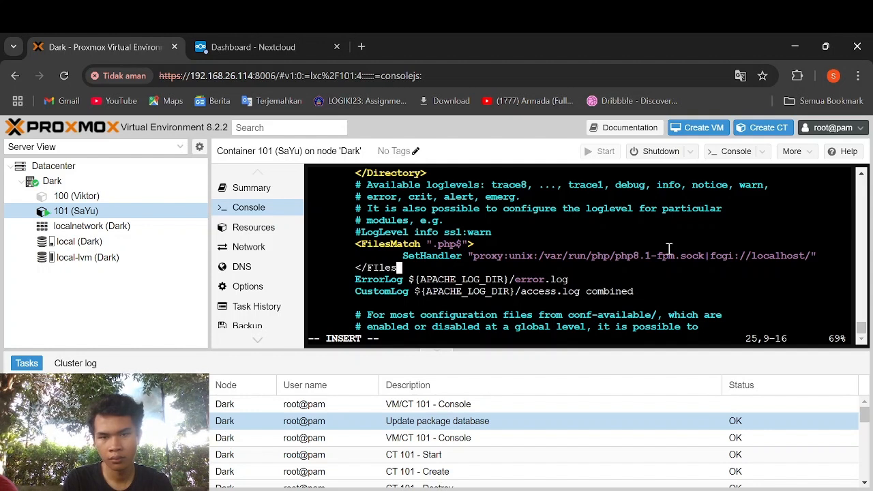
{"action": "type", "text": "Match?"}
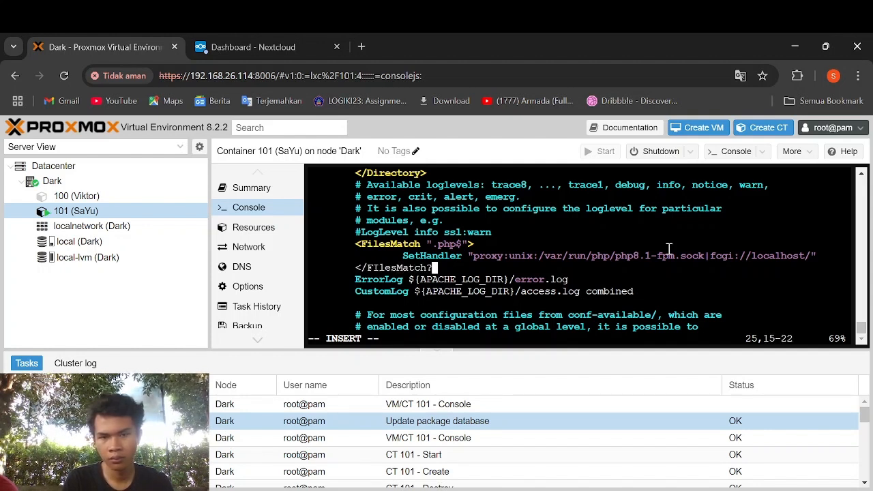
{"action": "key", "text": "BackSpace"}
{"action": "type", "text": ">"}
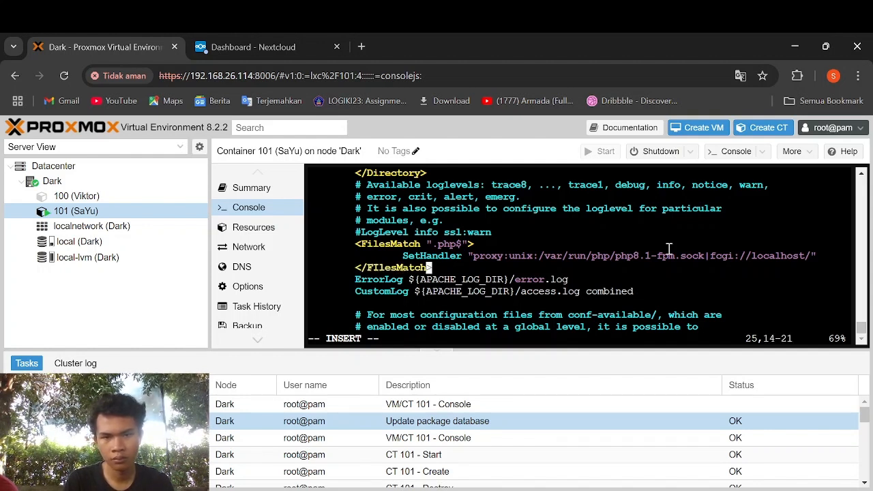
{"action": "key", "text": "Left"}
{"action": "key", "text": "Left"}
{"action": "key", "text": "Left"}
{"action": "key", "text": "Left"}
{"action": "key", "text": "Left"}
{"action": "key", "text": "Left"}
{"action": "key", "text": "Left"}
{"action": "key", "text": "Left"}
{"action": "key", "text": "Left"}
{"action": "key", "text": "Left"}
{"action": "key", "text": "Right"}
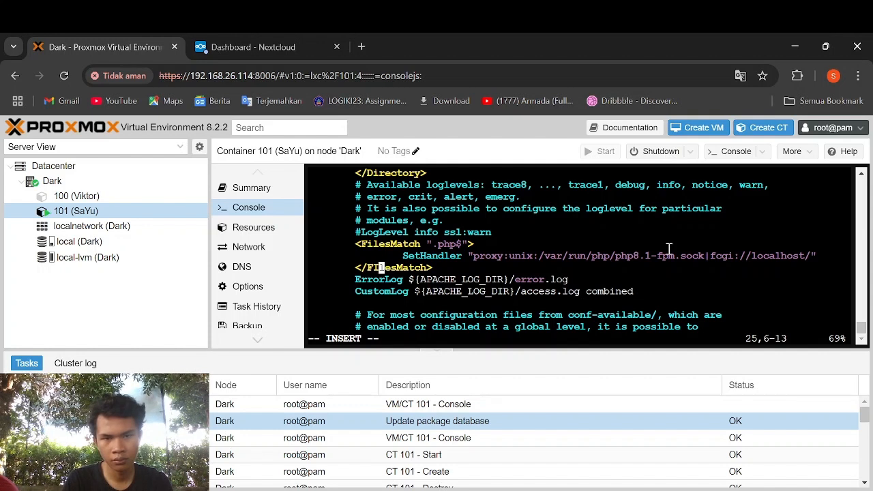
{"action": "key", "text": "BackSpace"}
{"action": "type", "text": "i"}
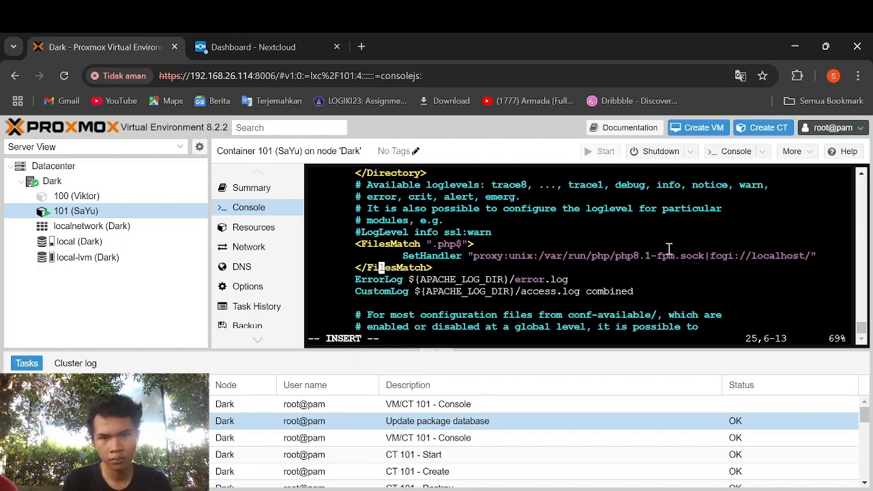
{"action": "key", "text": "Right"}
{"action": "key", "text": "Right"}
{"action": "key", "text": "Right"}
{"action": "key", "text": "Right"}
{"action": "key", "text": "Right"}
{"action": "key", "text": "Right"}
{"action": "key", "text": "Right"}
{"action": "key", "text": "Right"}
{"action": "key", "text": "Right"}
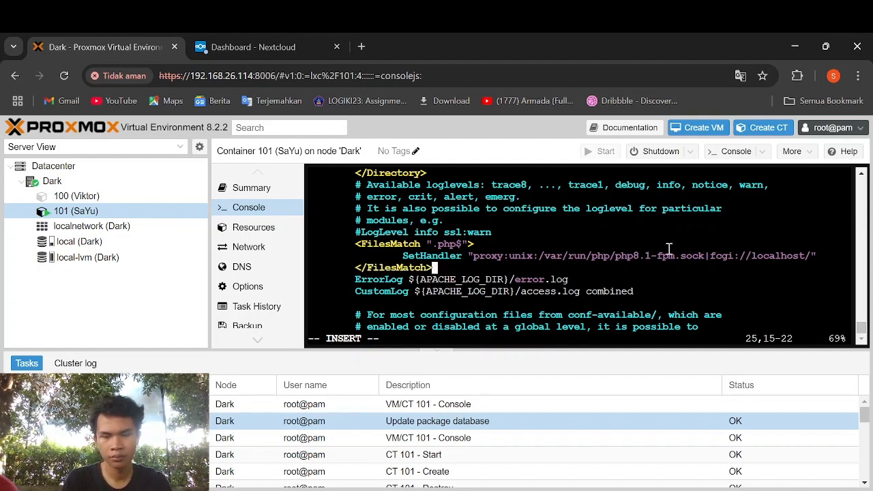
{"action": "key", "text": "Escape"}
- Save 000-default.conf with :wq and restart Apache using service apache2 restart
{"action": "type", "text": ":wq"}
{"action": "key", "text": "Return"}
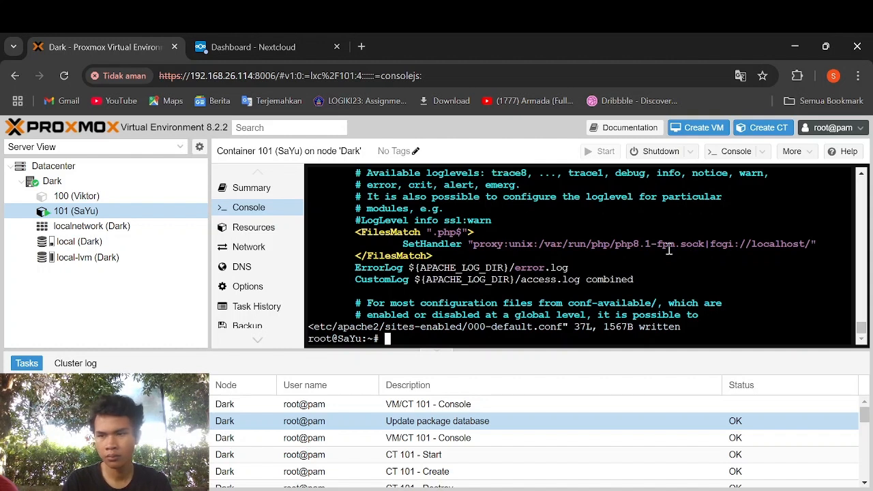
{"action": "type", "text": "ser"}
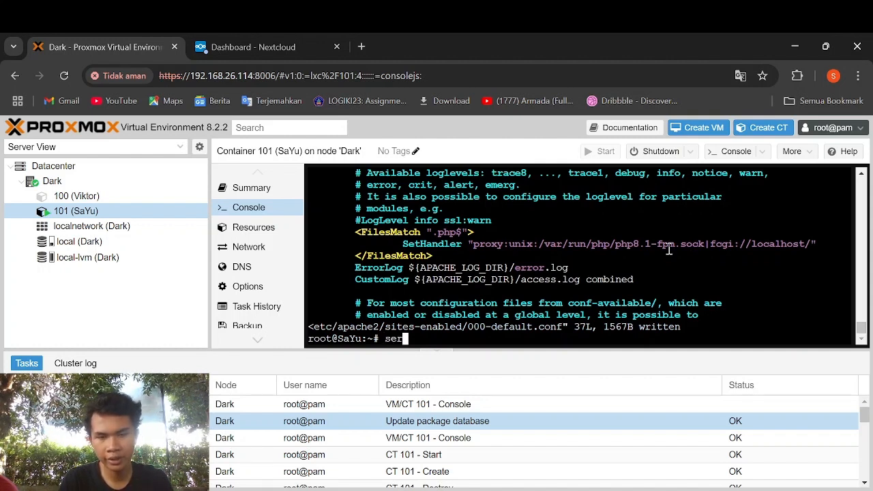
{"action": "type", "text": "vice"}
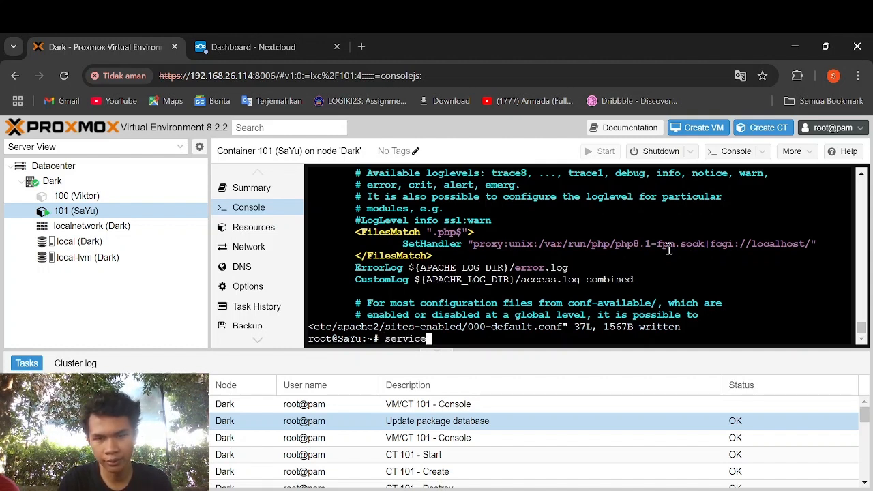
{"action": "type", "text": " apach2 restart"}
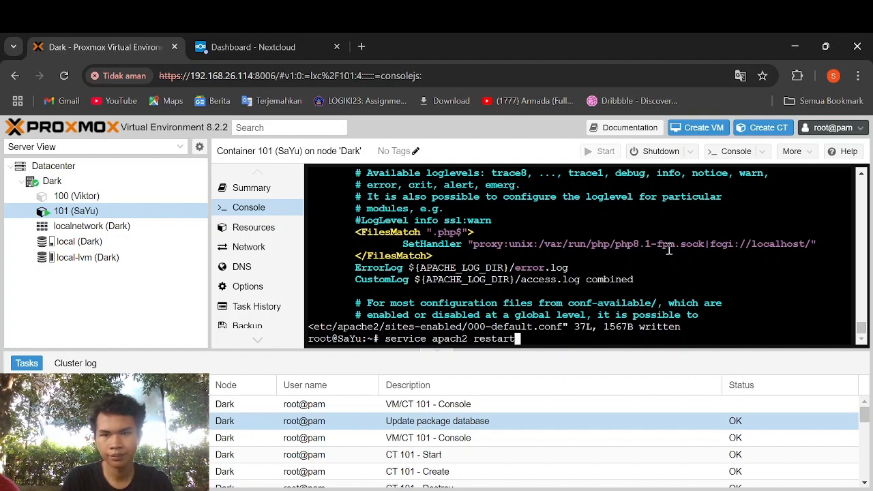
{"action": "key", "text": "Return"}
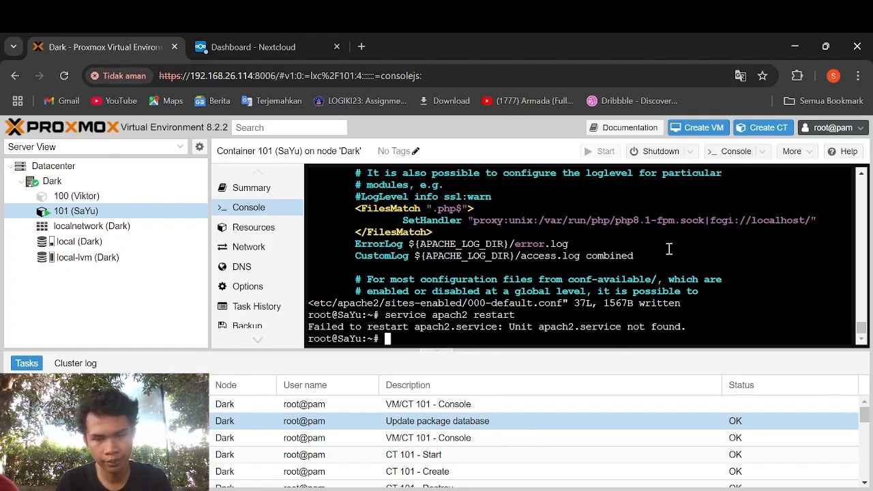
{"action": "key", "text": "Up"}
{"action": "key", "text": "Left"}
{"action": "key", "text": "Left"}
{"action": "key", "text": "Left"}
{"action": "key", "text": "Left"}
{"action": "key", "text": "Left"}
{"action": "key", "text": "Left"}
{"action": "key", "text": "Left"}
{"action": "key", "text": "Left"}
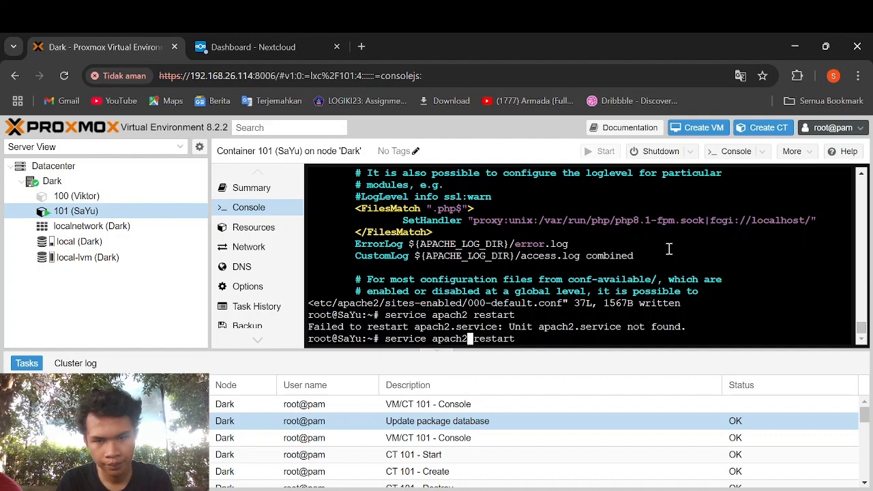
{"action": "type", "text": "e"}
{"action": "key", "text": "Return"}
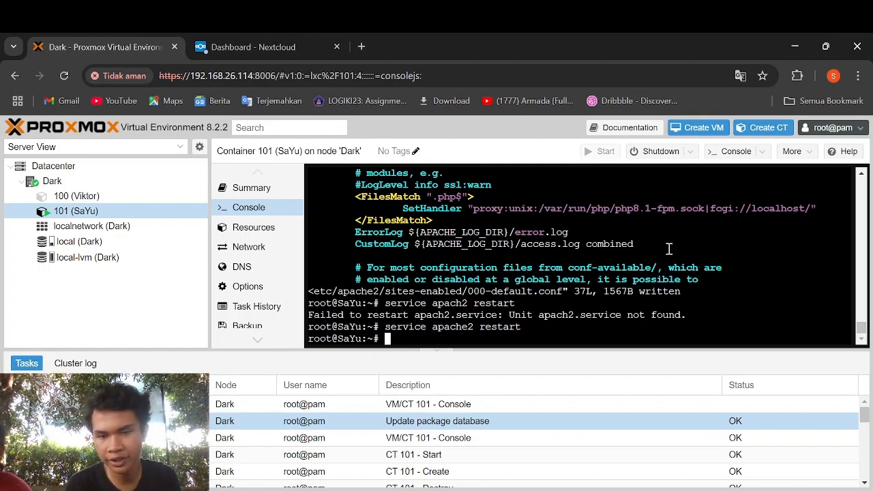
- In /var/www/nextcloud, create a new info.php file in vi
{"action": "type", "text": "cd /"}
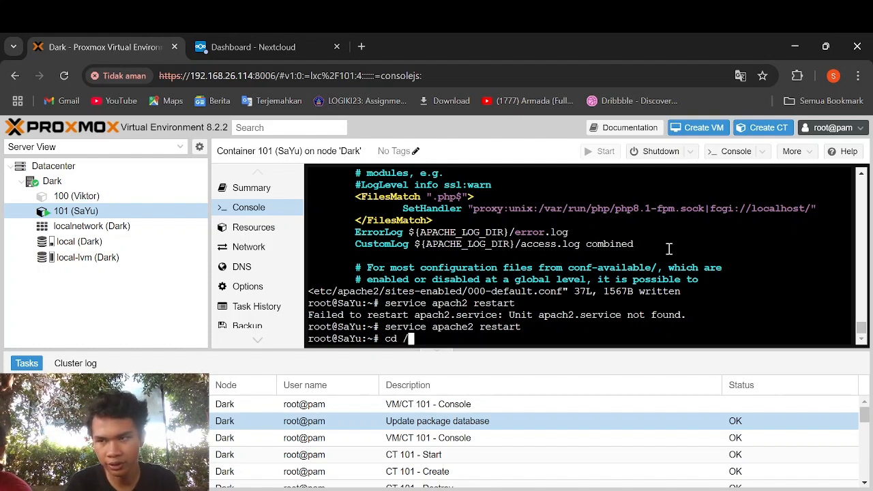
{"action": "type", "text": "var/www/"}
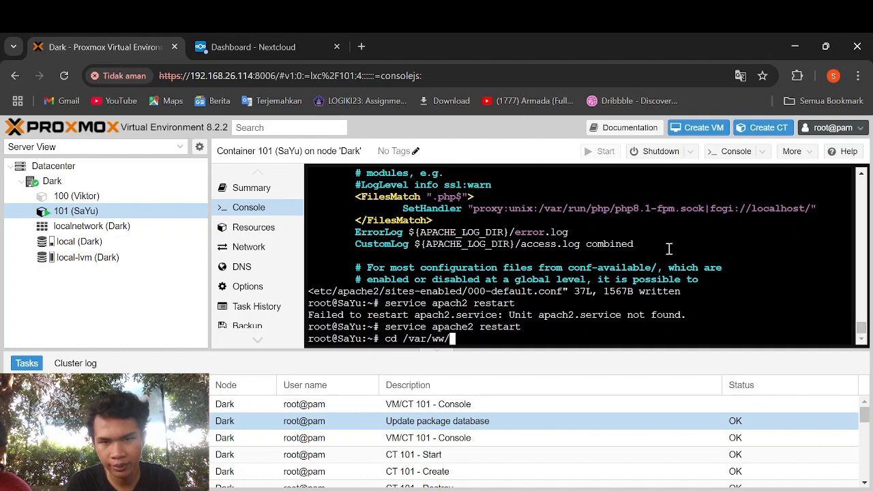
{"action": "type", "text": "nextcloud"}
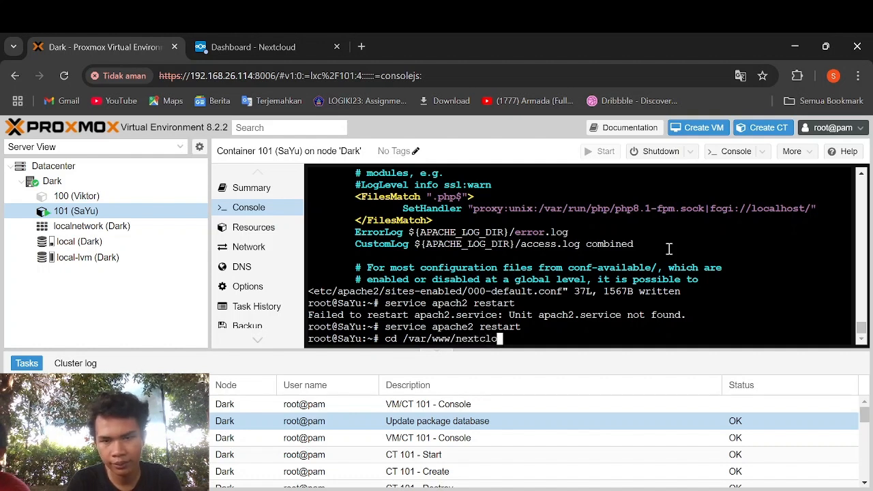
{"action": "key", "text": "Return"}
{"action": "type", "text": "vi "}
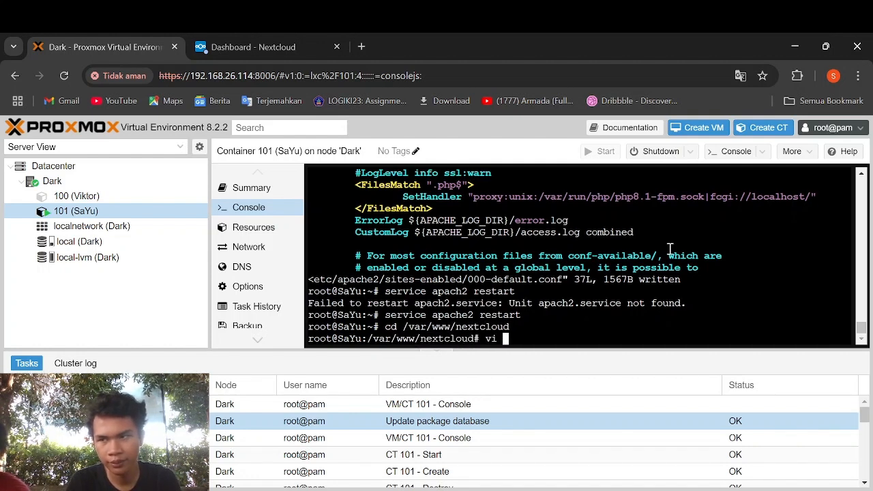
{"action": "type", "text": "info.php"}
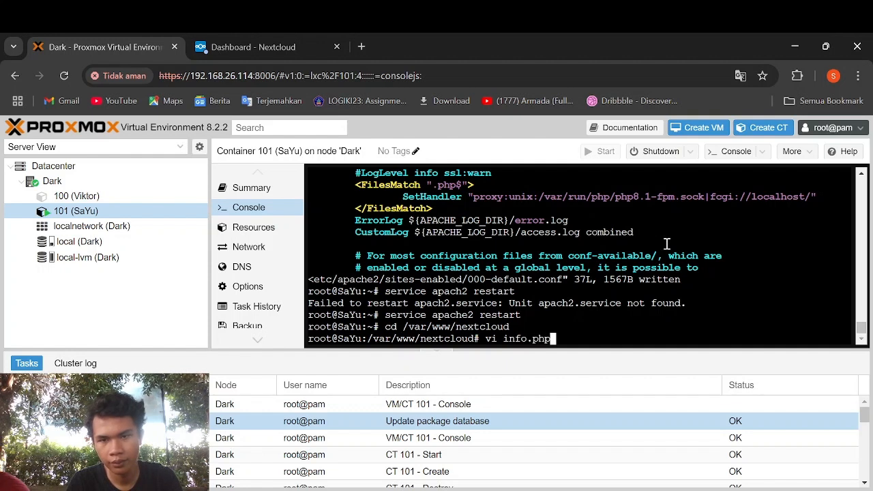
{"action": "key", "text": "Return"}
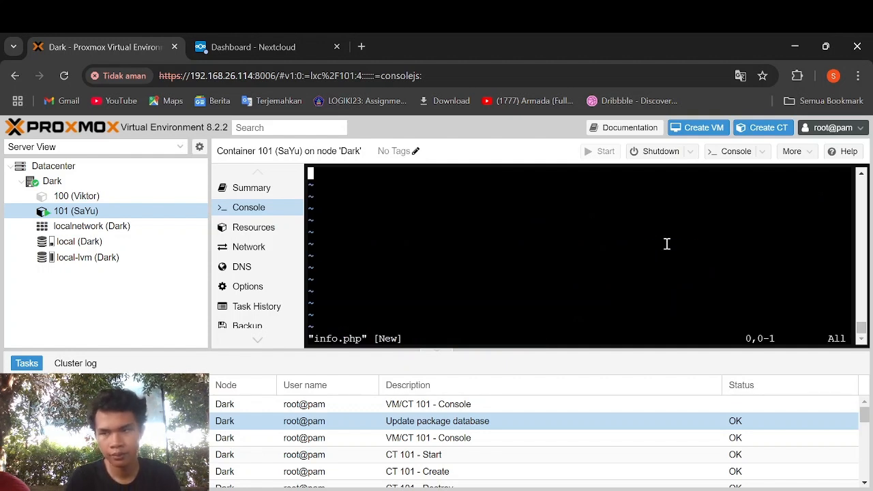
- Write <?php phpinfo(); ?> into info.php and save it with :wq
{"action": "key", "text": "less"}
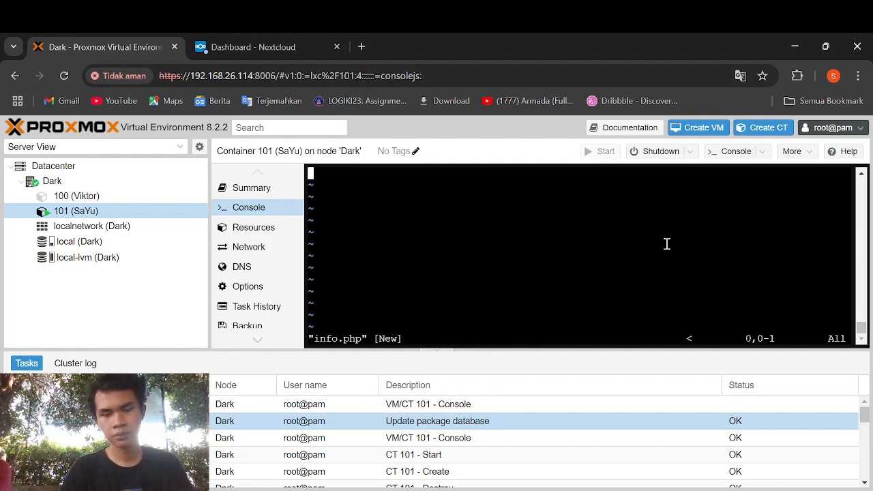
{"action": "key", "text": "question"}
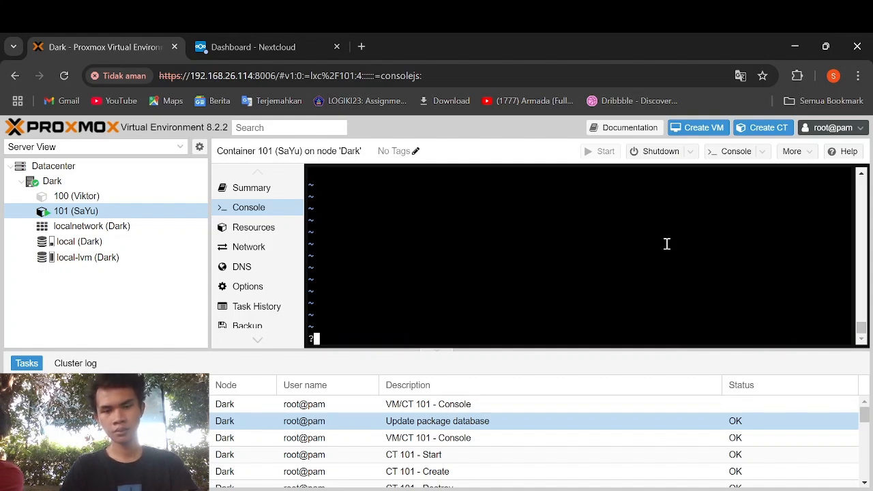
{"action": "key", "text": "Escape"}
{"action": "type", "text": "i<? inf"}
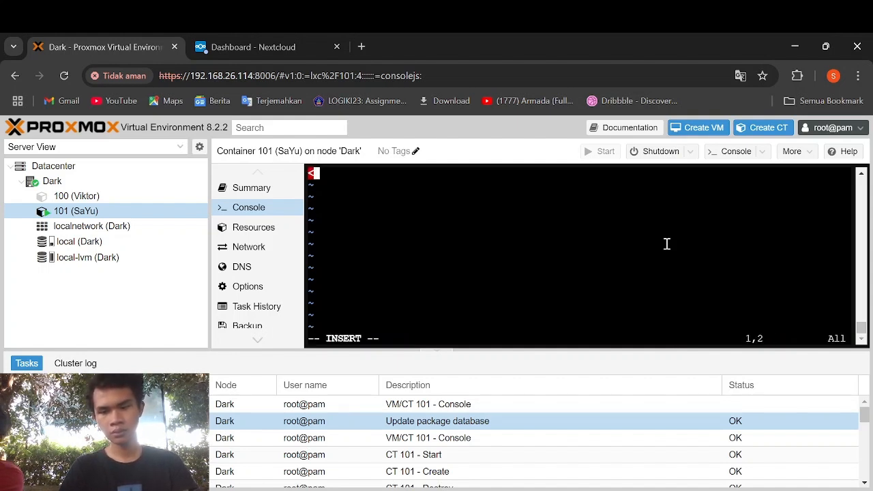
{"action": "key", "text": "BackSpace"}
{"action": "key", "text": "BackSpace"}
{"action": "key", "text": "BackSpace"}
{"action": "key", "text": "BackSpace"}
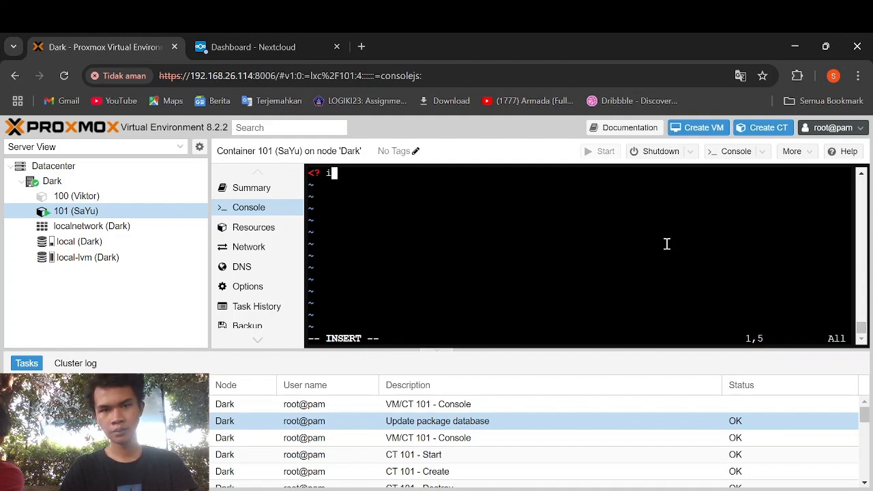
{"action": "type", "text": "php info"}
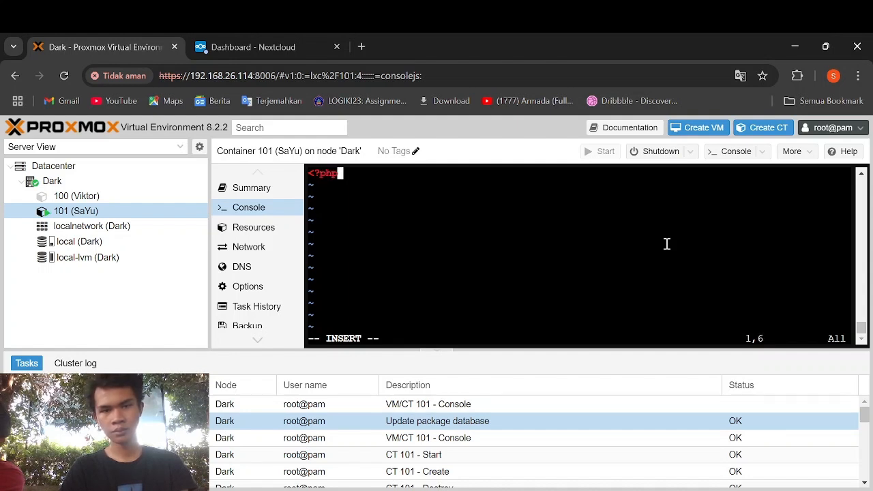
{"action": "key", "text": "BackSpace"}
{"action": "key", "text": "BackSpace"}
{"action": "key", "text": "BackSpace"}
{"action": "key", "text": "BackSpace"}
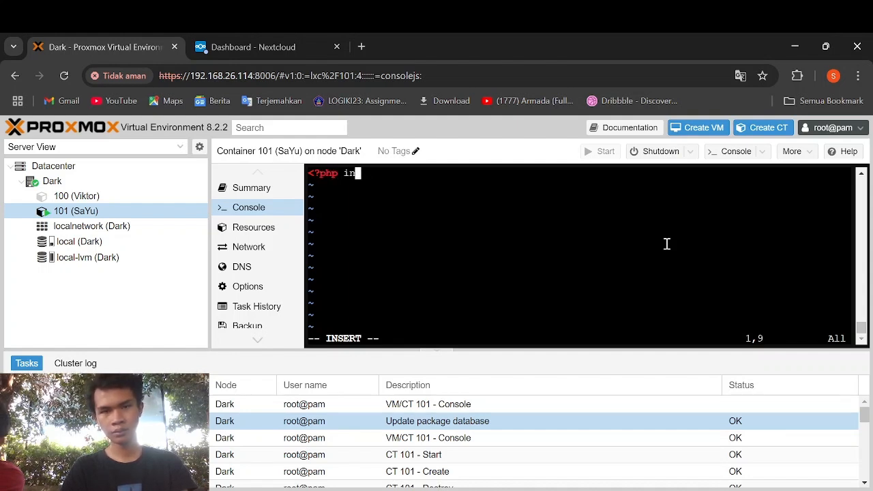
{"action": "type", "text": "phpinfo()"}
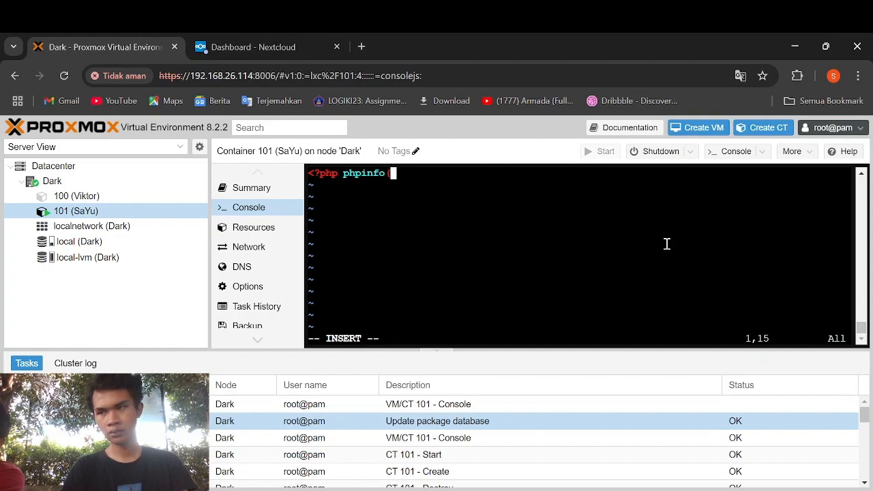
{"action": "type", "text": "; "}
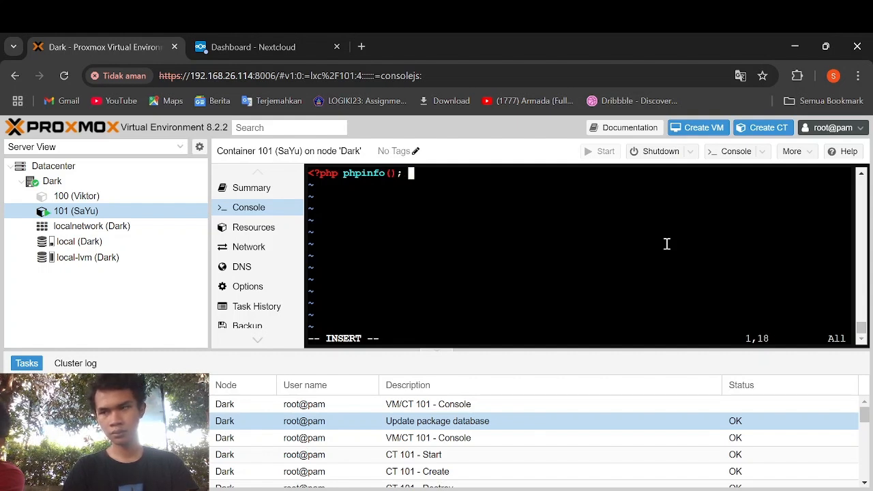
{"action": "type", "text": "?>"}
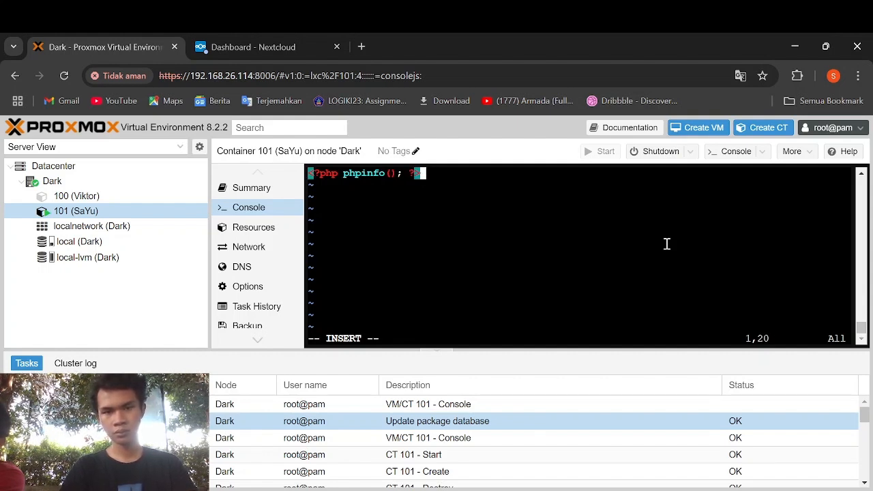
{"action": "key", "text": "Escape"}
{"action": "type", "text": ":wq"}
{"action": "key", "text": "Return"}
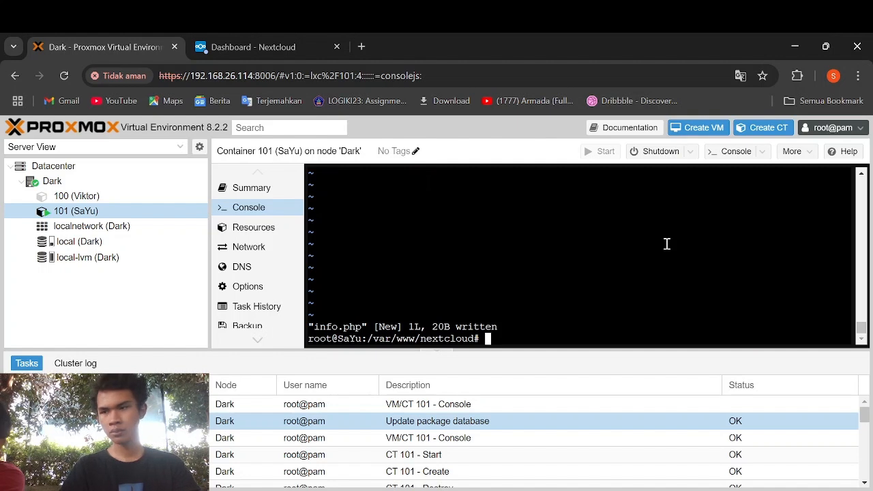
- Load 192.168.28.243/info.php in a new tab and scroll through the PHP 8.1 info page
{"action": "left_click", "coordinate": [363, 46]}
{"action": "type", "text": "192.168"}
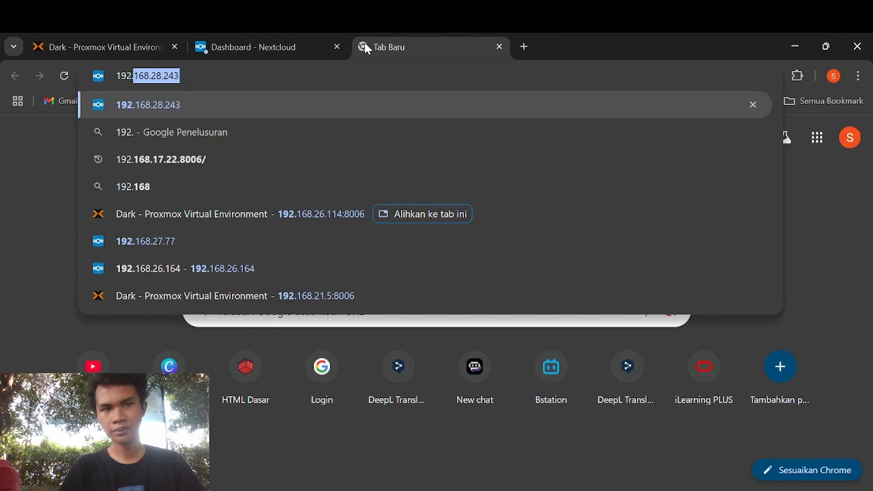
{"action": "type", "text": ".28.243"}
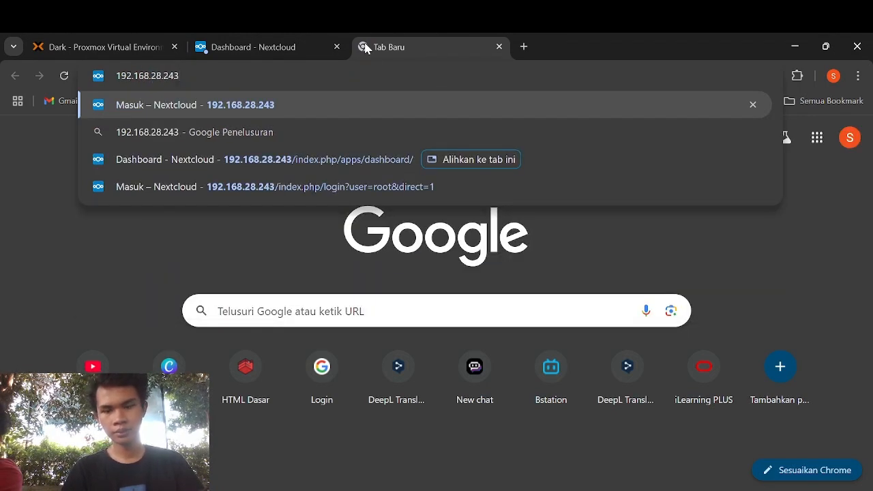
{"action": "type", "text": "/info.php"}
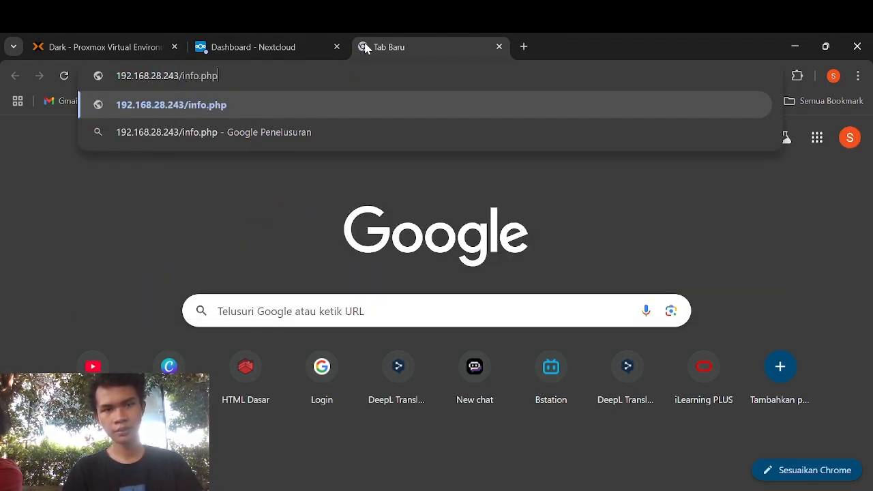
{"action": "key", "text": "Return"}
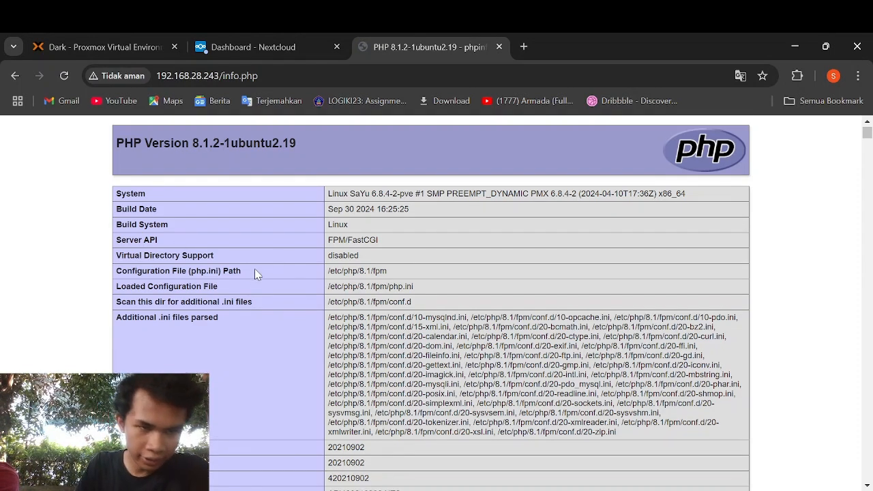
{"action": "scroll", "coordinate": [254, 273], "scroll_direction": "down", "scroll_amount": 1}
- Back in the container console, open /etc/php/8.1/fpm/php.ini in vi and search for opcache
{"action": "left_click", "coordinate": [95, 46]}
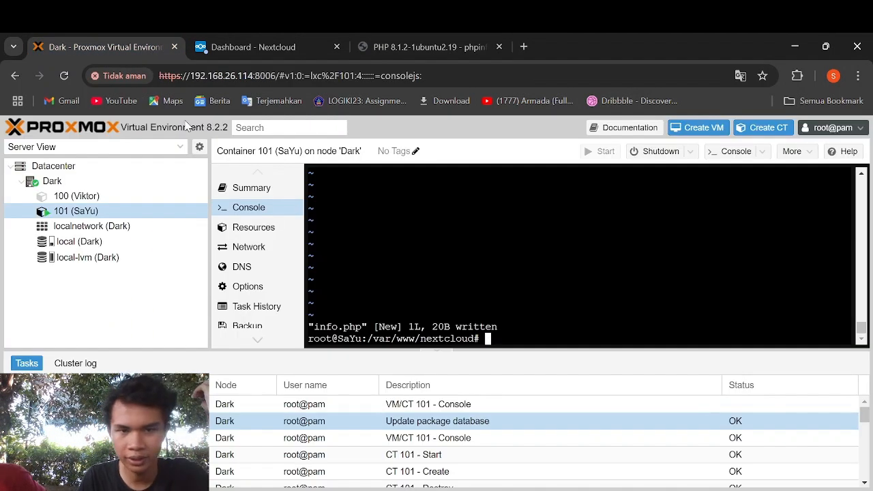
{"action": "type", "text": "cd"}
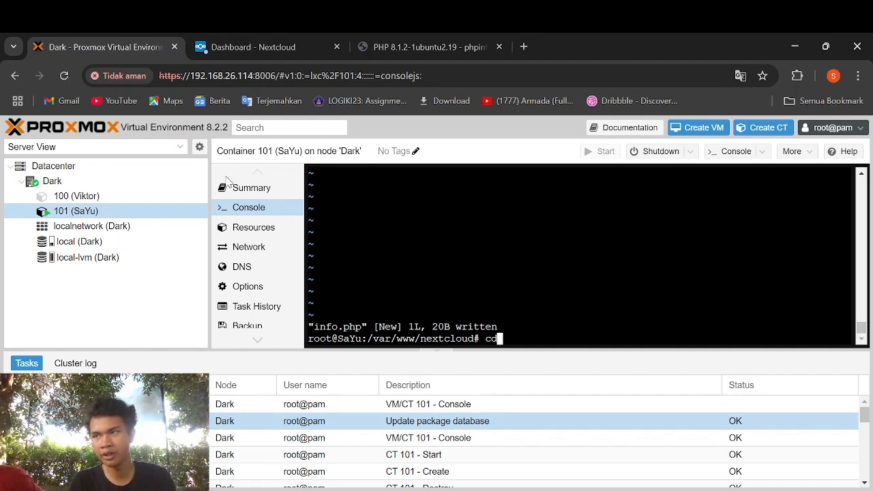
{"action": "key", "text": "Return"}
{"action": "type", "text": "vi ."}
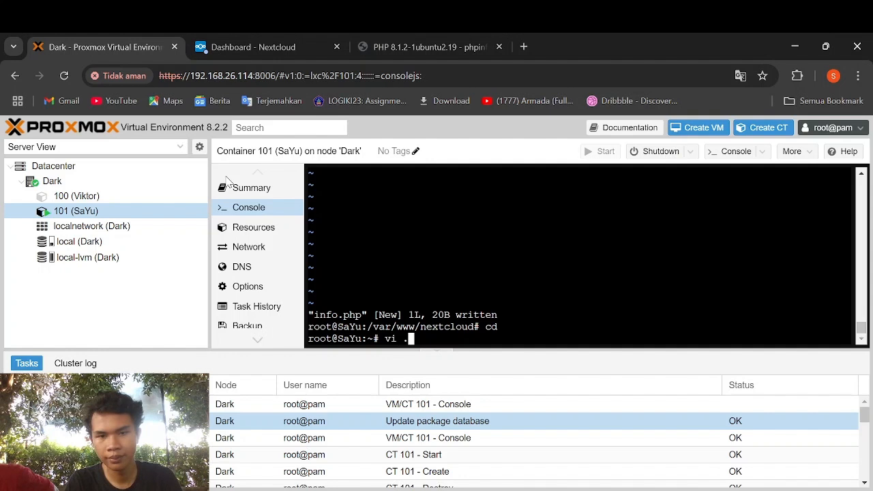
{"action": "key", "text": "BackSpace"}
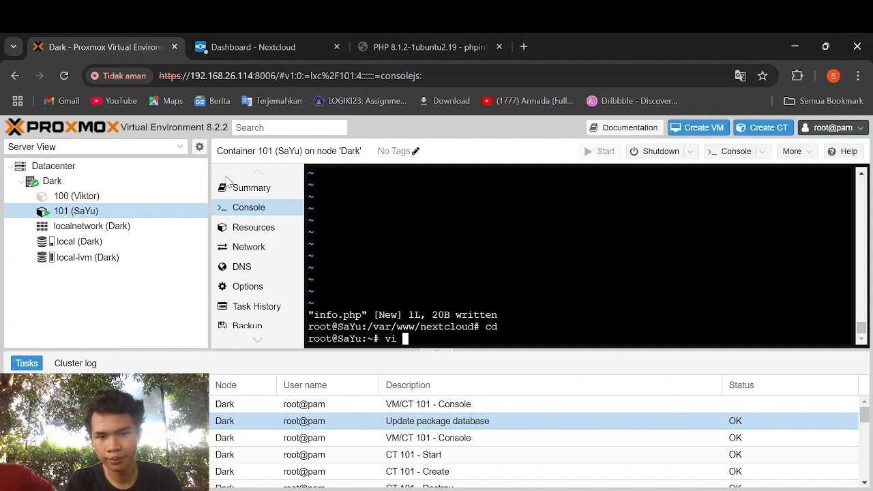
{"action": "type", "text": "/etc/php/"}
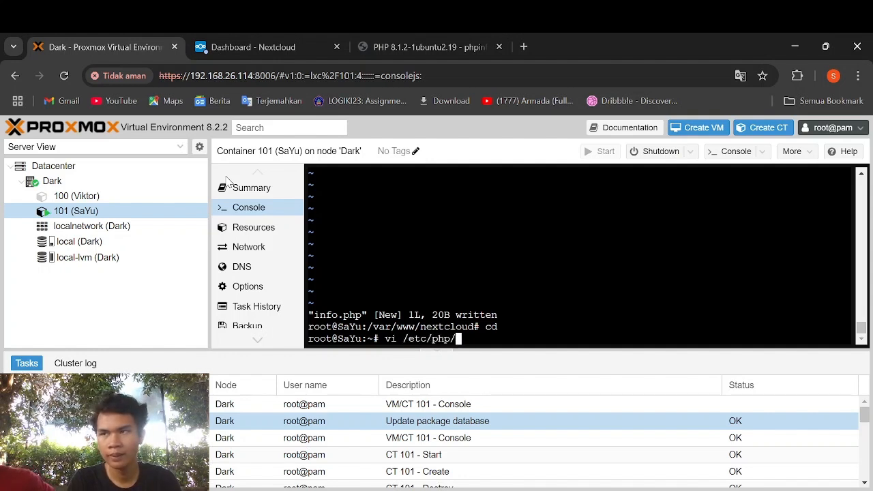
{"action": "type", "text": "8.1"}
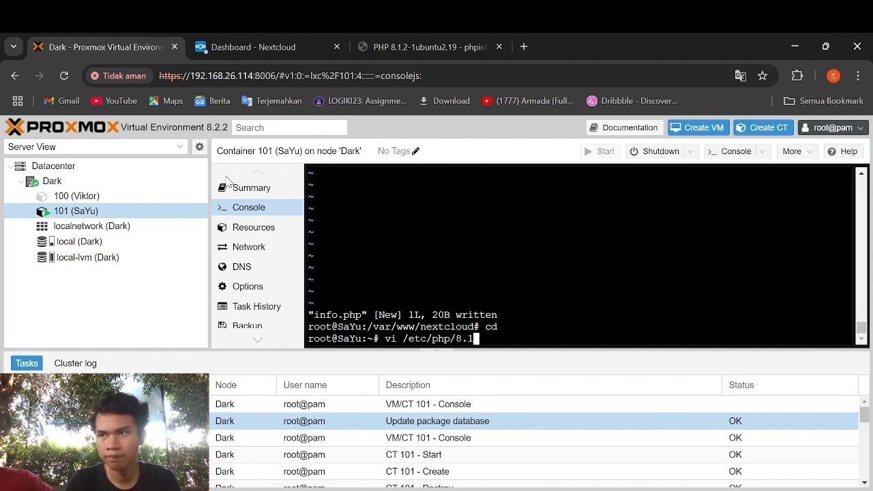
{"action": "type", "text": "fpm"}
{"action": "key", "text": "BackSpace"}
{"action": "key", "text": "BackSpace"}
{"action": "key", "text": "BackSpace"}
{"action": "key", "text": "BackSpace"}
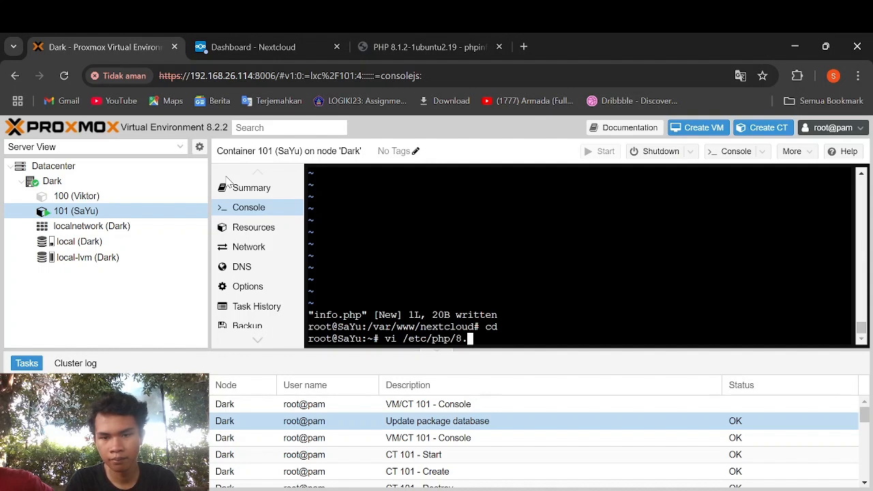
{"action": "type", "text": "1/fp"}
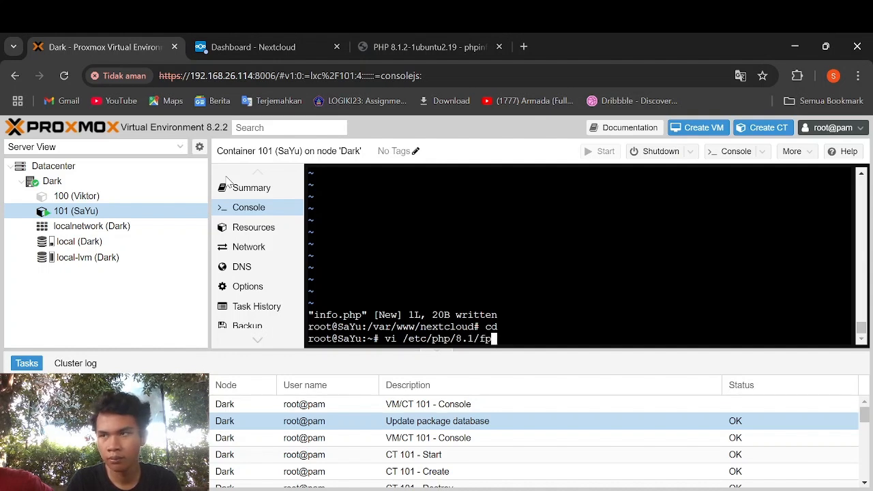
{"action": "type", "text": "m/php.ini"}
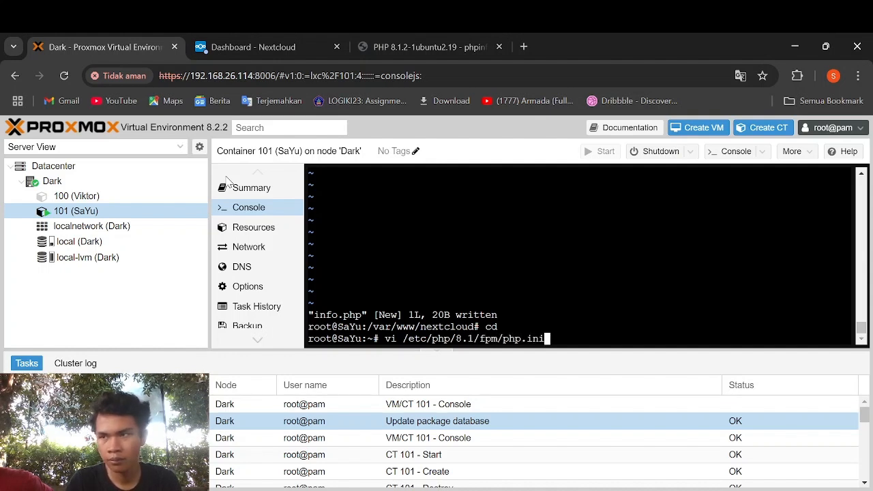
{"action": "key", "text": "Return"}
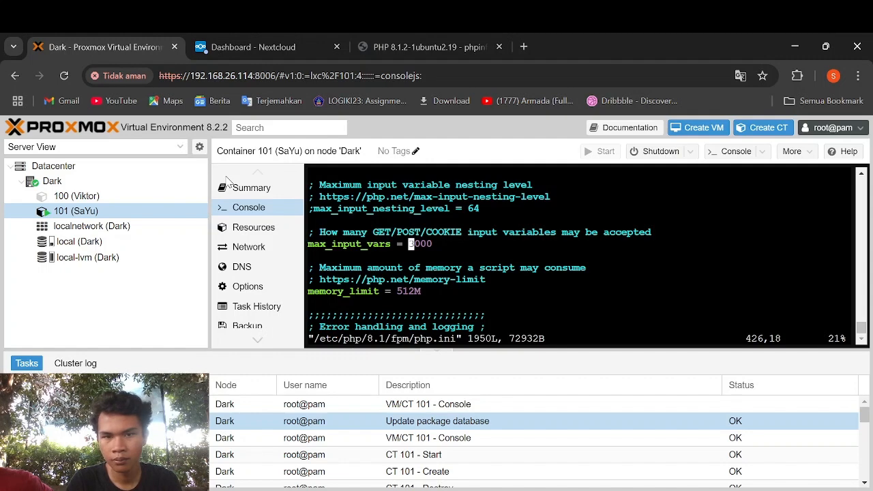
{"action": "key", "text": "slash"}
{"action": "type", "text": "opcache"}
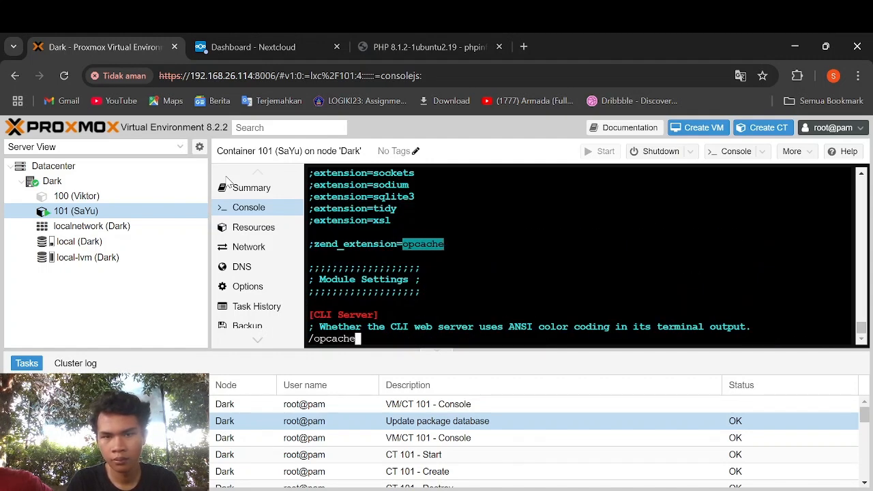
{"action": "type", "text": ".en"}
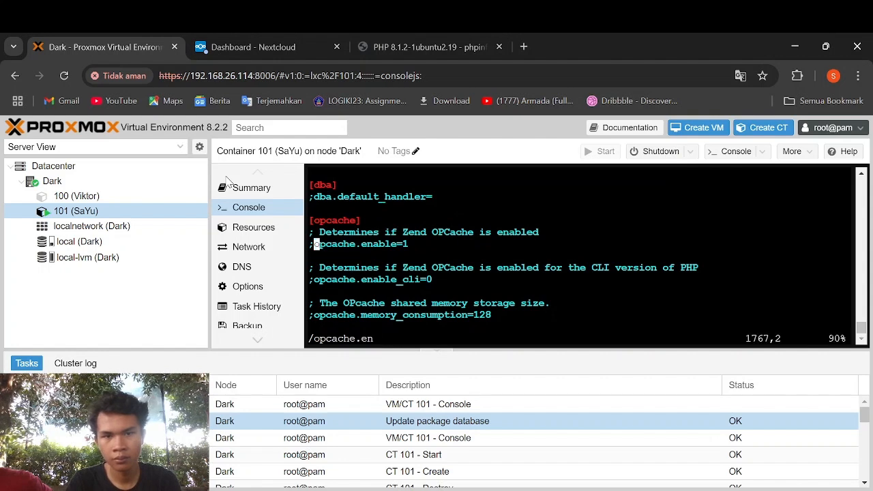
{"action": "type", "text": "i"}
- Uncomment opcache.enable, set opcache.enable_cli=1, and uncomment opcache.memory_consumption=128
{"action": "key", "text": "BackSpace"}
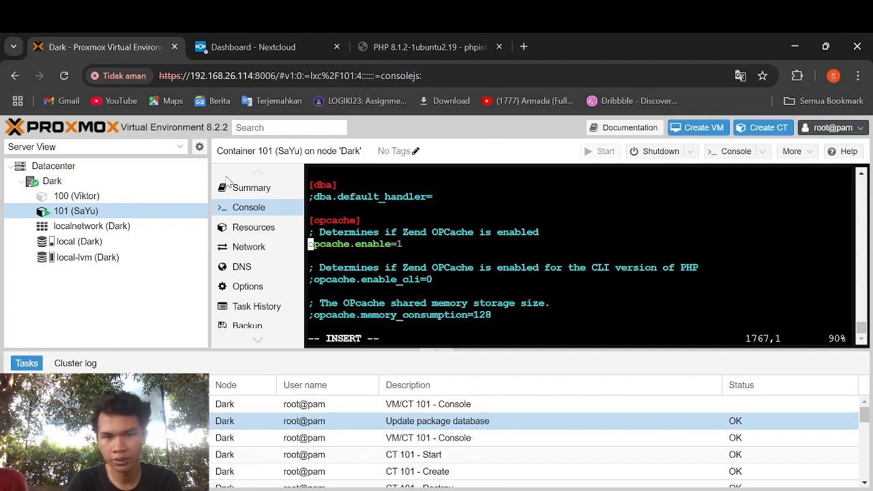
{"action": "key", "text": "Down"}
{"action": "key", "text": "Down"}
{"action": "key", "text": "Down"}
{"action": "key", "text": "Right"}
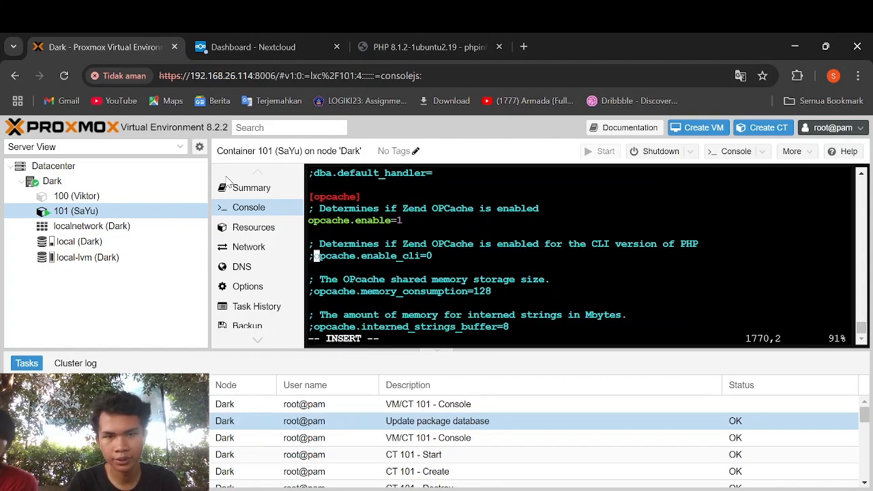
{"action": "key", "text": "BackSpace"}
{"action": "key", "text": "Right"}
{"action": "key", "text": "Right"}
{"action": "key", "text": "Right"}
{"action": "key", "text": "Right"}
{"action": "key", "text": "Right"}
{"action": "key", "text": "Right"}
{"action": "key", "text": "Right"}
{"action": "key", "text": "Right"}
{"action": "key", "text": "Right"}
{"action": "key", "text": "Right"}
{"action": "key", "text": "Right"}
{"action": "key", "text": "Right"}
{"action": "key", "text": "Right"}
{"action": "key", "text": "Right"}
{"action": "key", "text": "Right"}
{"action": "key", "text": "Right"}
{"action": "key", "text": "Right"}
{"action": "key", "text": "Right"}
{"action": "key", "text": "Right"}
{"action": "key", "text": "Right"}
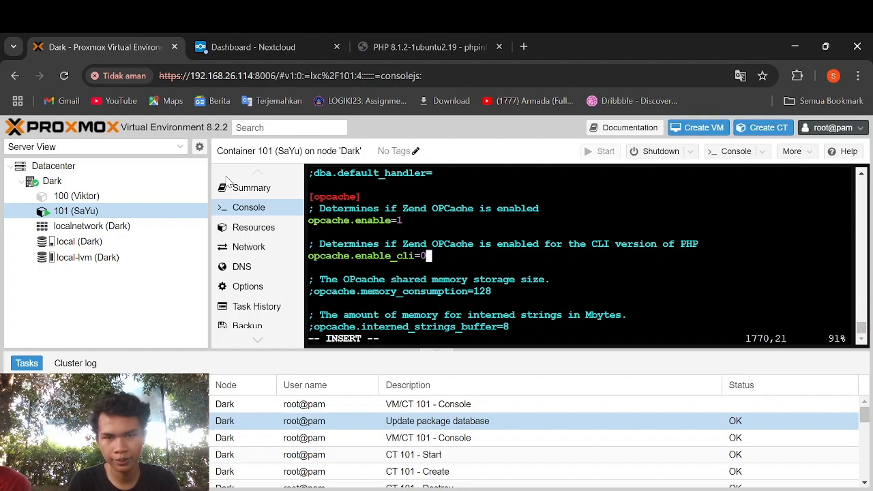
{"action": "key", "text": "BackSpace"}
{"action": "type", "text": "1"}
{"action": "key", "text": "Down"}
{"action": "key", "text": "Down"}
{"action": "key", "text": "Left"}
{"action": "key", "text": "Left"}
{"action": "key", "text": "Left"}
{"action": "key", "text": "Left"}
{"action": "key", "text": "Left"}
{"action": "key", "text": "Left"}
{"action": "key", "text": "Left"}
{"action": "key", "text": "Left"}
{"action": "key", "text": "Left"}
{"action": "key", "text": "Left"}
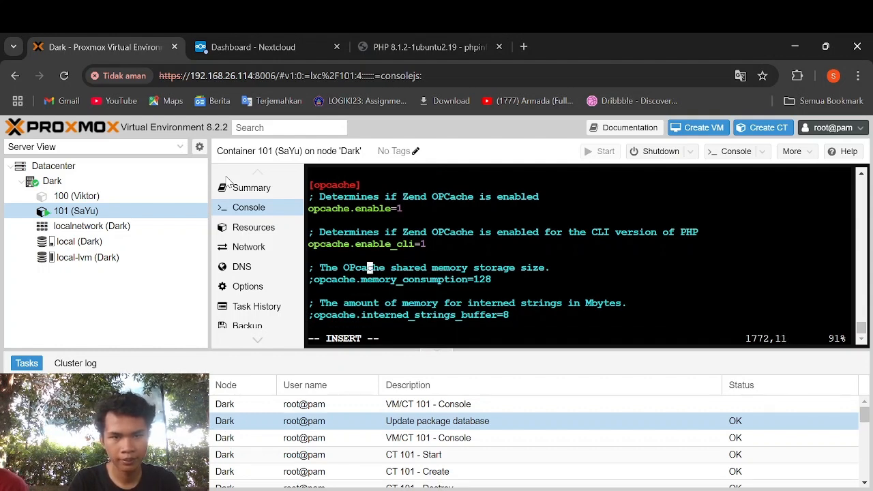
{"action": "key", "text": "Left"}
{"action": "key", "text": "Left"}
{"action": "key", "text": "Left"}
{"action": "key", "text": "Left"}
{"action": "key", "text": "Left"}
{"action": "key", "text": "Left"}
{"action": "key", "text": "Left"}
{"action": "key", "text": "Down"}
{"action": "key", "text": "Left"}
{"action": "key", "text": "Left"}
{"action": "key", "text": "BackSpace"}
{"action": "key", "text": "Right"}
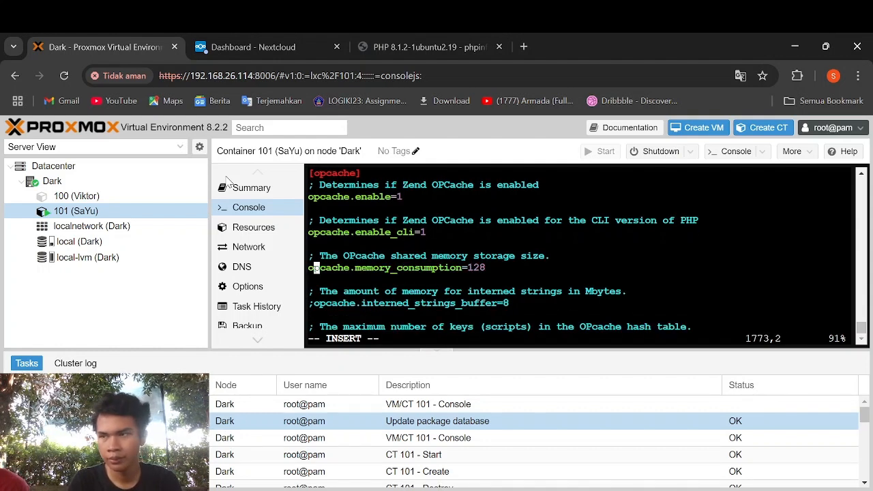
- Uncomment opcache.interned_strings_buffer=8 and opcache.max_accelerated_files=10000
{"action": "key", "text": "Right"}
{"action": "key", "text": "Right"}
{"action": "key", "text": "Right"}
{"action": "key", "text": "Right"}
{"action": "key", "text": "Right"}
{"action": "key", "text": "Right"}
{"action": "key", "text": "Right"}
{"action": "key", "text": "Down"}
{"action": "key", "text": "Down"}
{"action": "key", "text": "Down"}
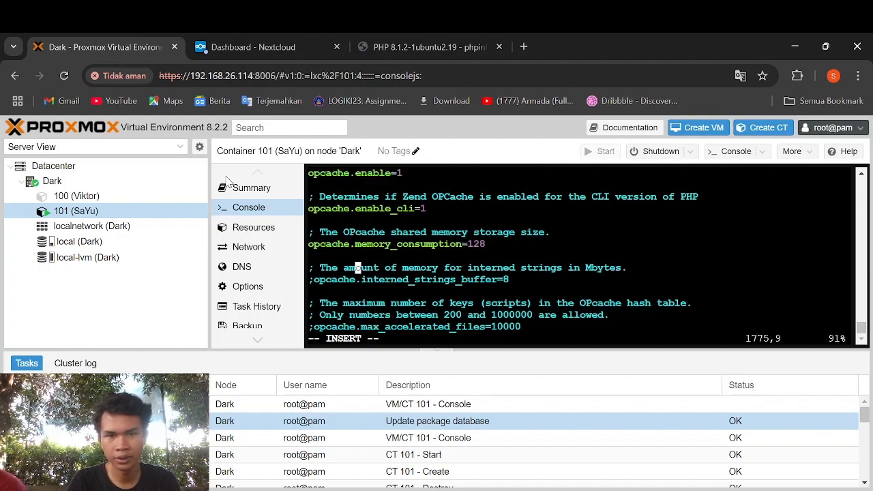
{"action": "key", "text": "Left"}
{"action": "key", "text": "Left"}
{"action": "key", "text": "Left"}
{"action": "key", "text": "Left"}
{"action": "key", "text": "Left"}
{"action": "key", "text": "Left"}
{"action": "key", "text": "Left"}
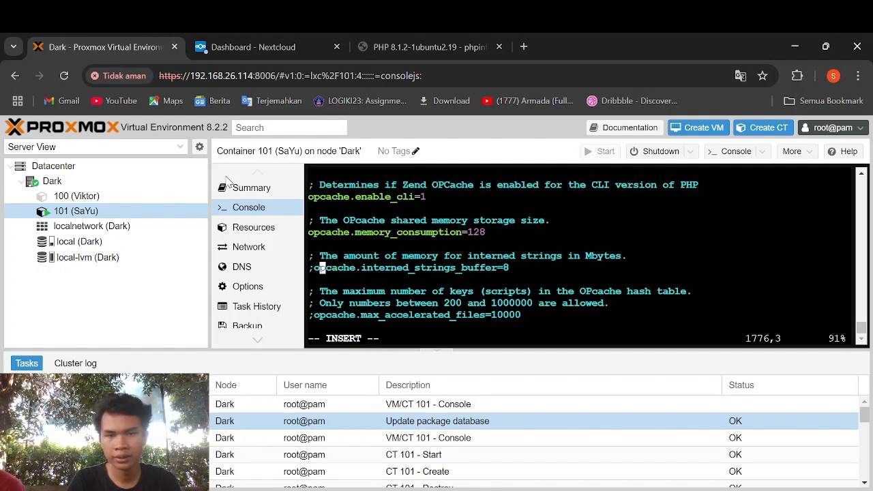
{"action": "key", "text": "BackSpace"}
{"action": "key", "text": "Down"}
{"action": "key", "text": "Down"}
{"action": "key", "text": "Down"}
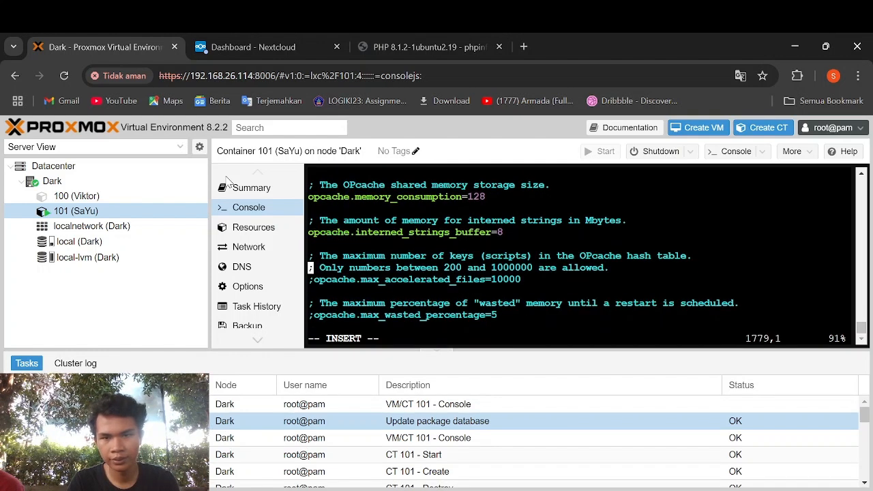
{"action": "key", "text": "Down"}
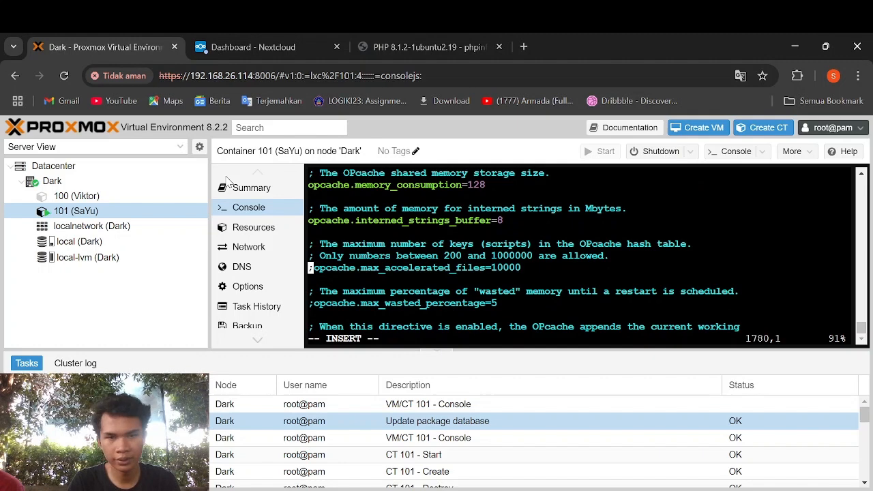
{"action": "key", "text": "Delete"}
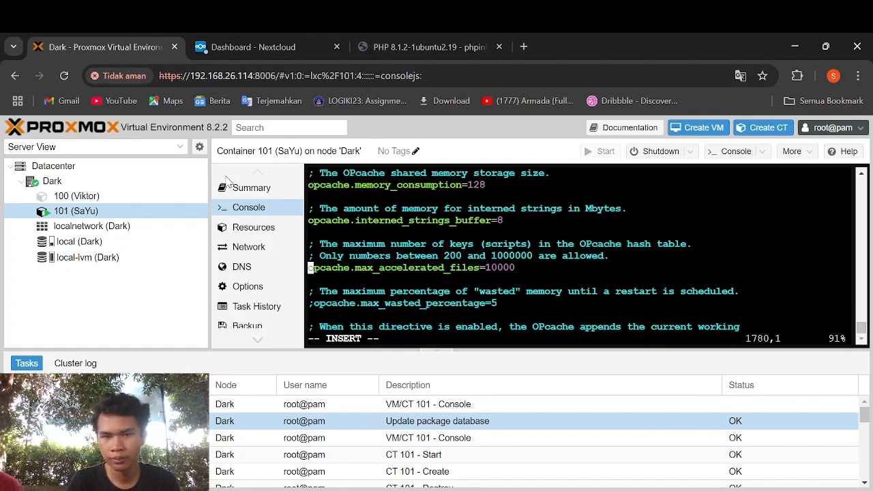
- Set opcache.revalidate_freq to 60 and uncomment opcache.save_comments=1
{"action": "key", "text": "Down"}
{"action": "key", "text": "Down"}
{"action": "key", "text": "Down"}
{"action": "key", "text": "Down"}
{"action": "key", "text": "Down"}
{"action": "key", "text": "Down"}
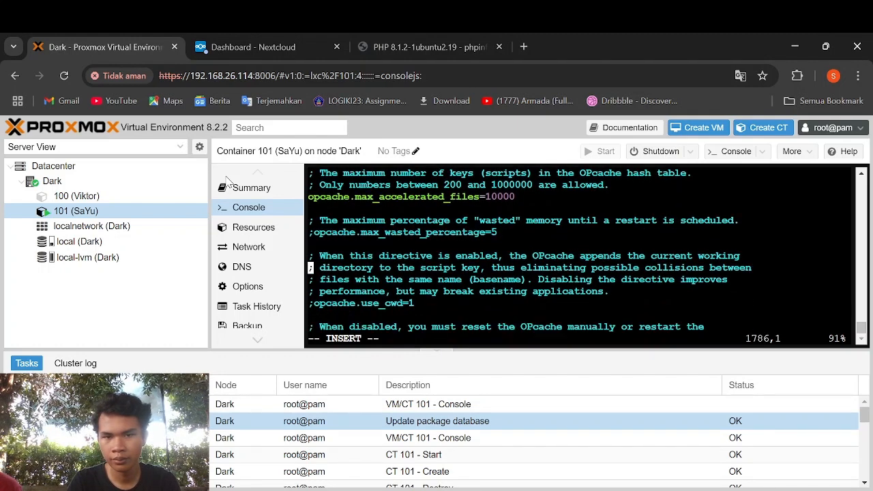
{"action": "key", "text": "Down"}
{"action": "key", "text": "Down"}
{"action": "key", "text": "Down"}
{"action": "key", "text": "Down"}
{"action": "key", "text": "Down"}
{"action": "key", "text": "Down"}
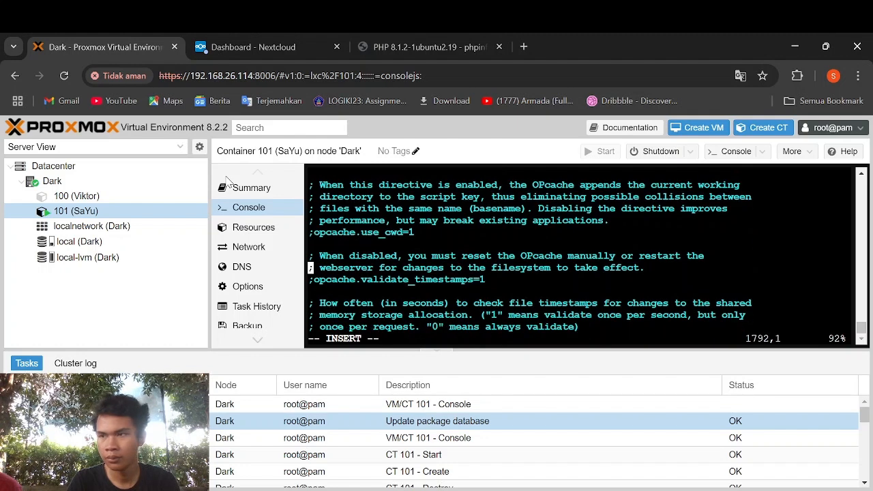
{"action": "key", "text": "Down"}
{"action": "key", "text": "Down"}
{"action": "key", "text": "Down"}
{"action": "key", "text": "Down"}
{"action": "key", "text": "Down"}
{"action": "key", "text": "Down"}
{"action": "key", "text": "Down"}
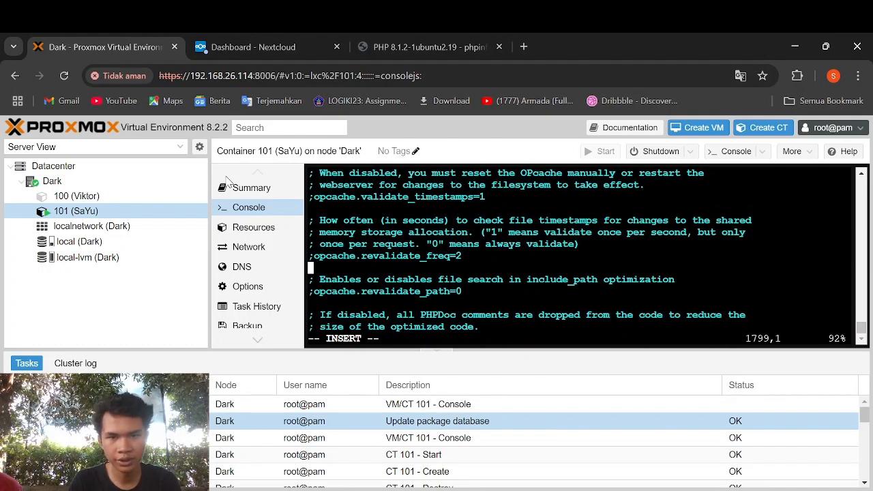
{"action": "key", "text": "Up"}
{"action": "key", "text": "Right"}
{"action": "key", "text": "BackSpace"}
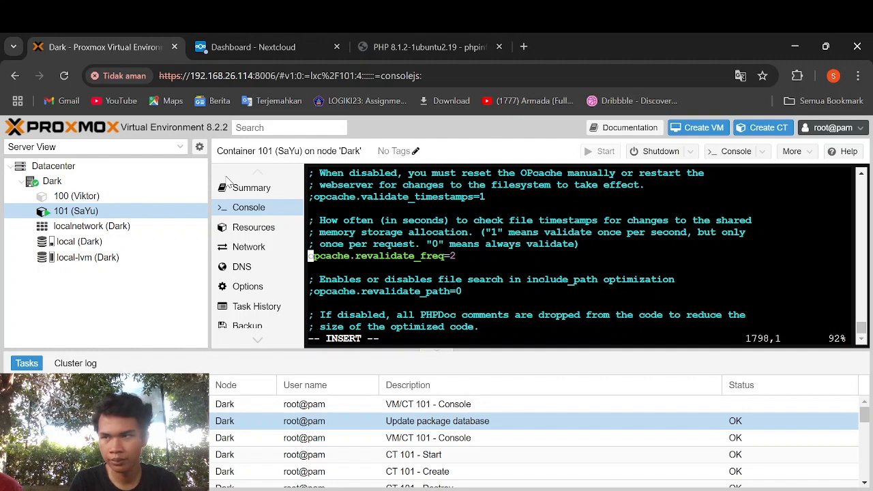
{"action": "key", "text": "Right"}
{"action": "key", "text": "Right"}
{"action": "key", "text": "Right"}
{"action": "key", "text": "Right"}
{"action": "key", "text": "Right"}
{"action": "key", "text": "Right"}
{"action": "key", "text": "Right"}
{"action": "key", "text": "Right"}
{"action": "key", "text": "Right"}
{"action": "key", "text": "Right"}
{"action": "key", "text": "Right"}
{"action": "key", "text": "Right"}
{"action": "key", "text": "Right"}
{"action": "key", "text": "Right"}
{"action": "key", "text": "Right"}
{"action": "key", "text": "Right"}
{"action": "key", "text": "Right"}
{"action": "key", "text": "Right"}
{"action": "key", "text": "Right"}
{"action": "key", "text": "Right"}
{"action": "key", "text": "Right"}
{"action": "key", "text": "BackSpace"}
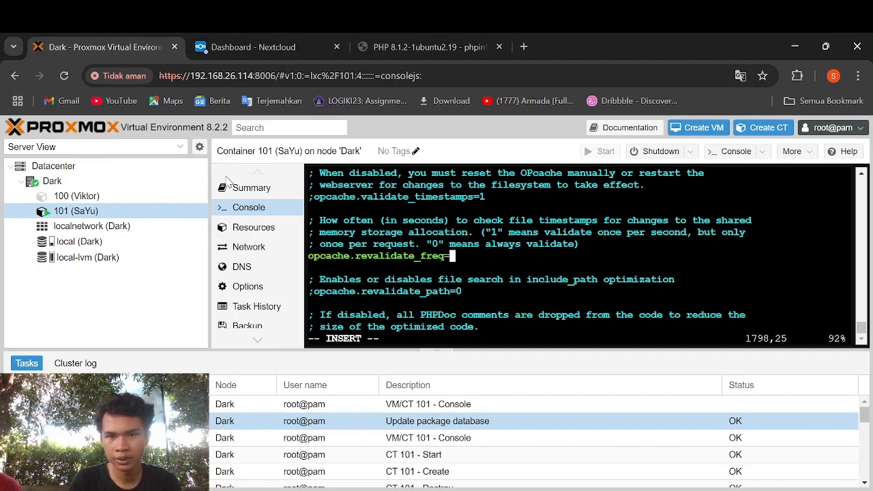
{"action": "type", "text": "60"}
{"action": "key", "text": "Down"}
{"action": "key", "text": "Down"}
{"action": "key", "text": "Down"}
{"action": "key", "text": "Down"}
{"action": "key", "text": "Down"}
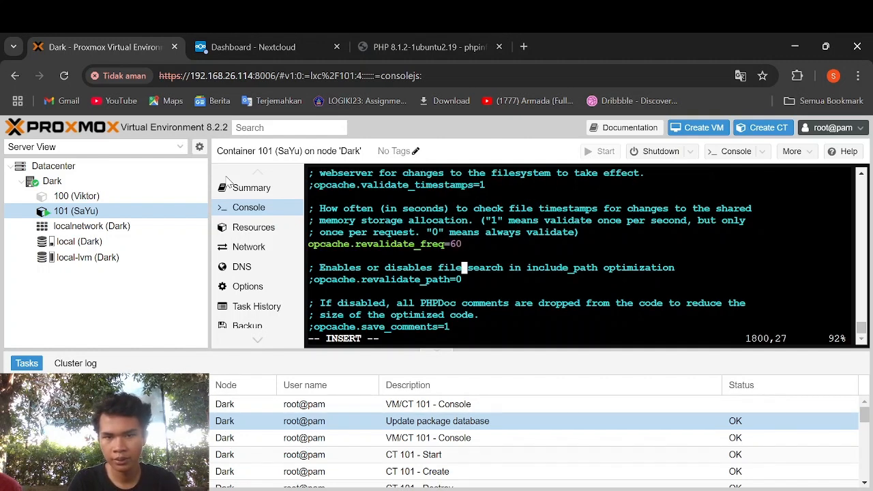
{"action": "key", "text": "Down"}
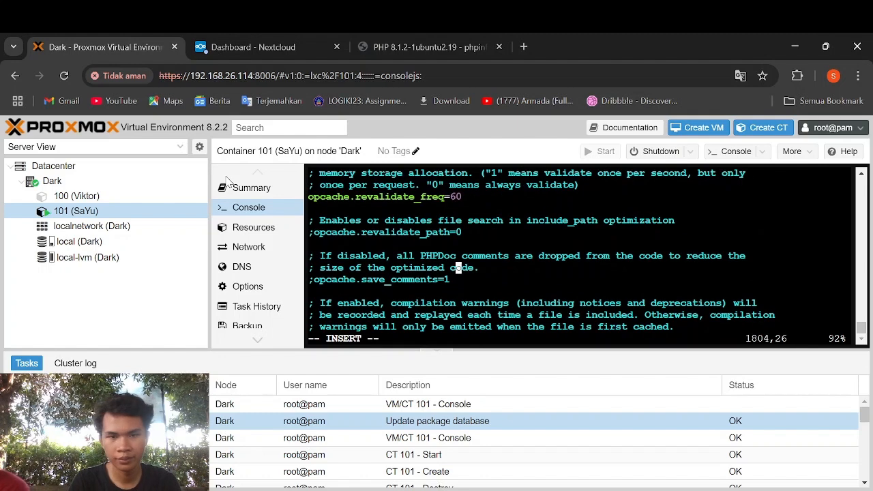
{"action": "key", "text": "Left"}
{"action": "key", "text": "Left"}
{"action": "key", "text": "Left"}
{"action": "key", "text": "Left"}
{"action": "key", "text": "Left"}
{"action": "key", "text": "Left"}
{"action": "key", "text": "Left"}
{"action": "key", "text": "Left"}
{"action": "key", "text": "Left"}
{"action": "key", "text": "Left"}
{"action": "key", "text": "Left"}
{"action": "key", "text": "Left"}
{"action": "key", "text": "Left"}
{"action": "key", "text": "Left"}
{"action": "key", "text": "Left"}
{"action": "key", "text": "Left"}
{"action": "key", "text": "Left"}
{"action": "key", "text": "Left"}
{"action": "key", "text": "Left"}
{"action": "key", "text": "Left"}
{"action": "key", "text": "Down"}
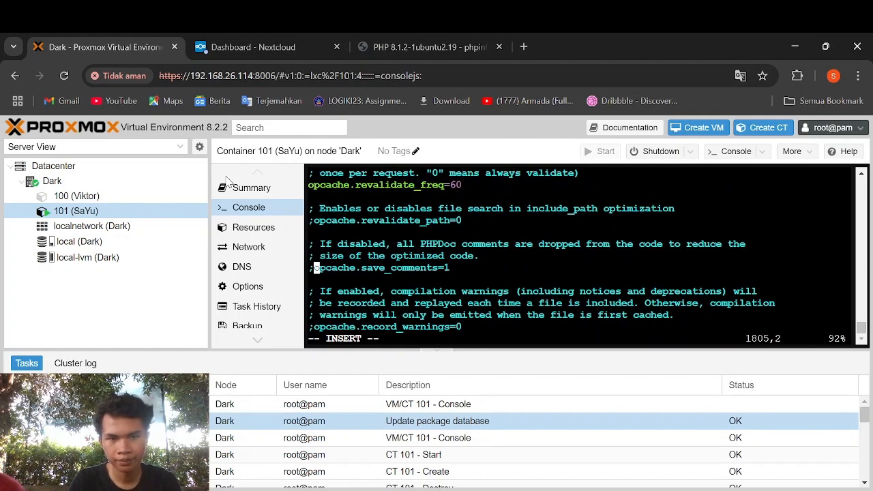
{"action": "key", "text": "BackSpace"}
{"action": "key", "text": "Escape"}
- Save php.ini, then restart the php8.1-fpm and apache2 services with systemctl
{"action": "type", "text": ":wq"}
{"action": "key", "text": "Return"}
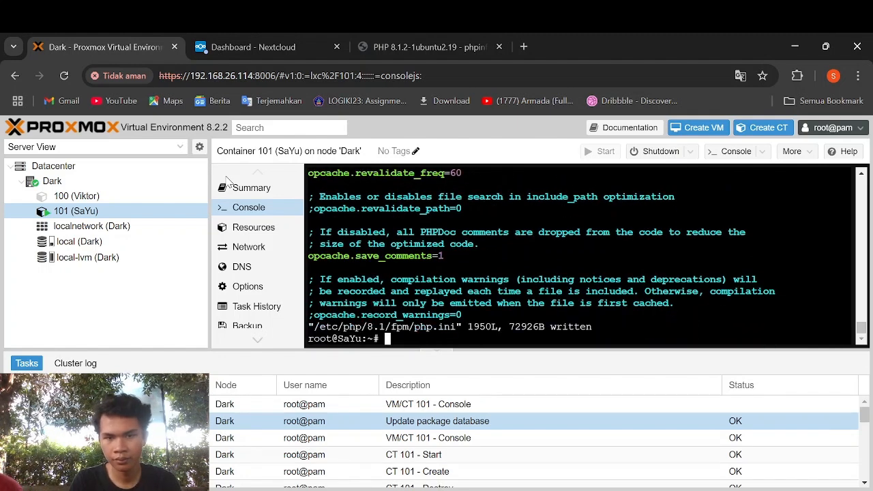
{"action": "type", "text": "syste"}
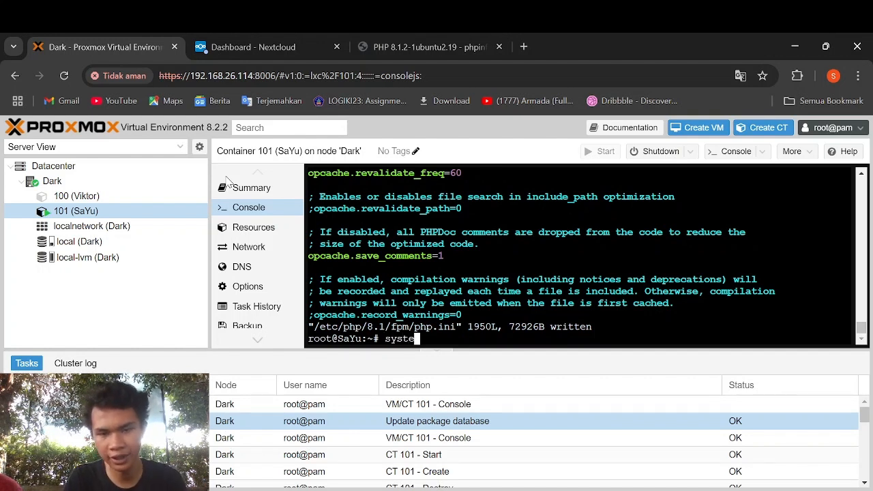
{"action": "type", "text": "mct"}
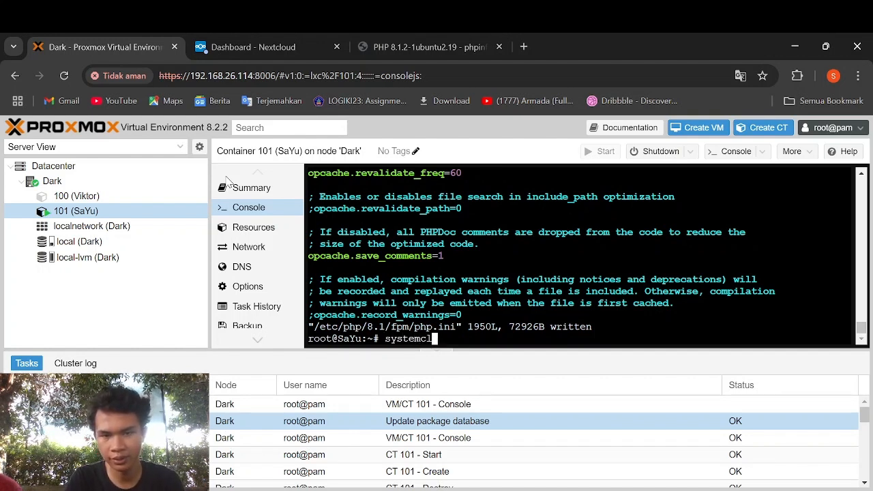
{"action": "key", "text": "BackSpace"}
{"action": "key", "text": "BackSpace"}
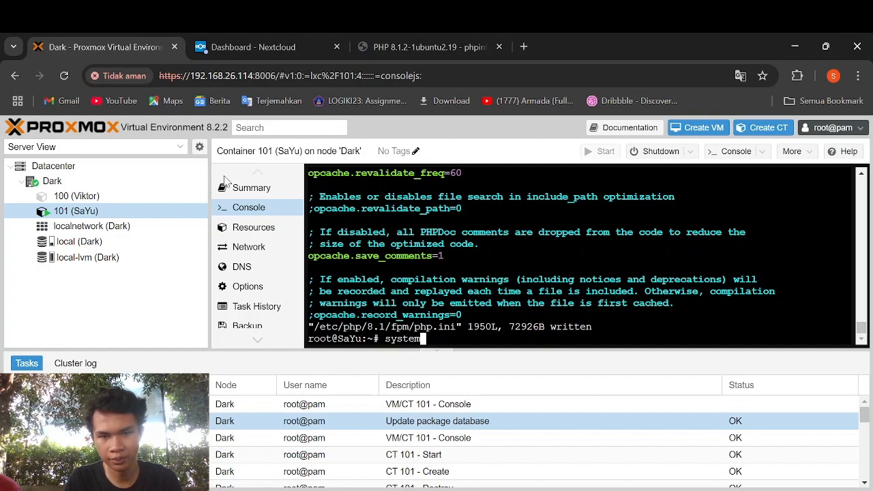
{"action": "type", "text": "ctl restart "}
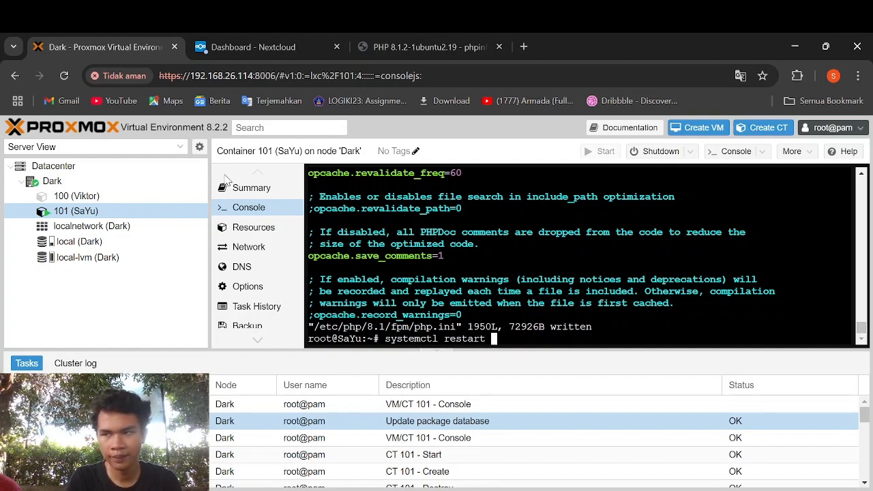
{"action": "type", "text": "php8.1-f"}
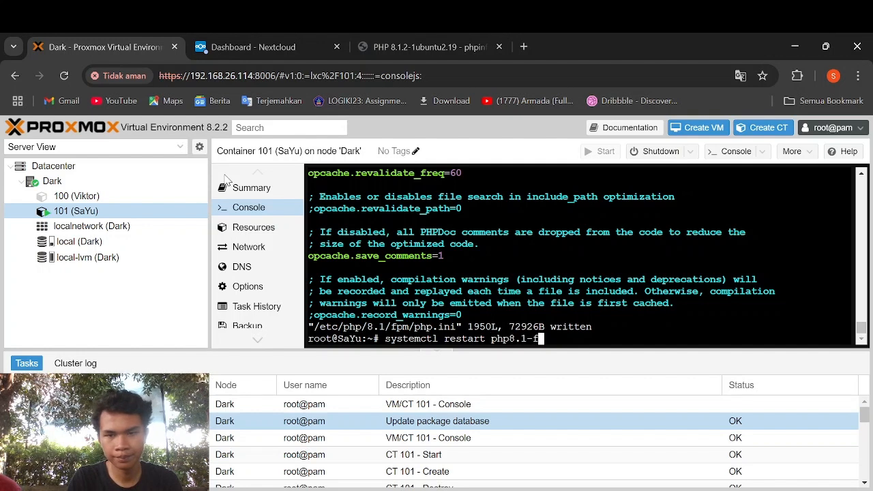
{"action": "type", "text": "pm"}
{"action": "key", "text": "Return"}
{"action": "type", "text": "syst"}
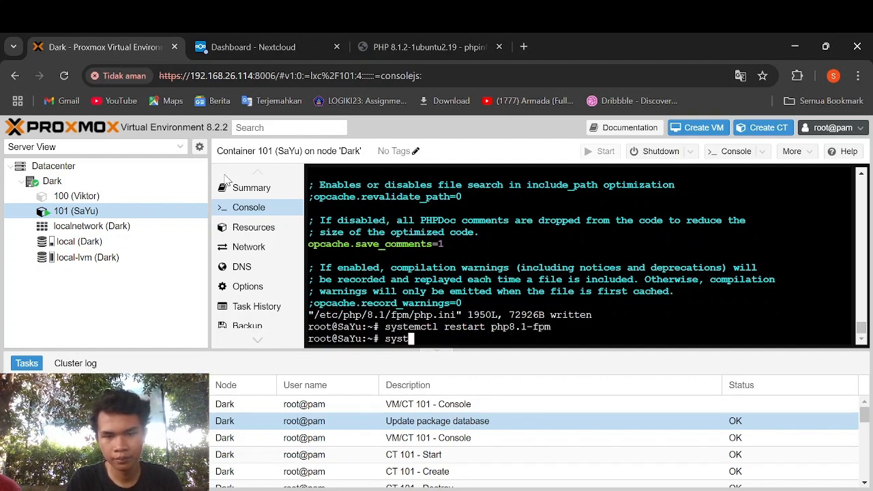
{"action": "type", "text": "emctl restart apache2"}
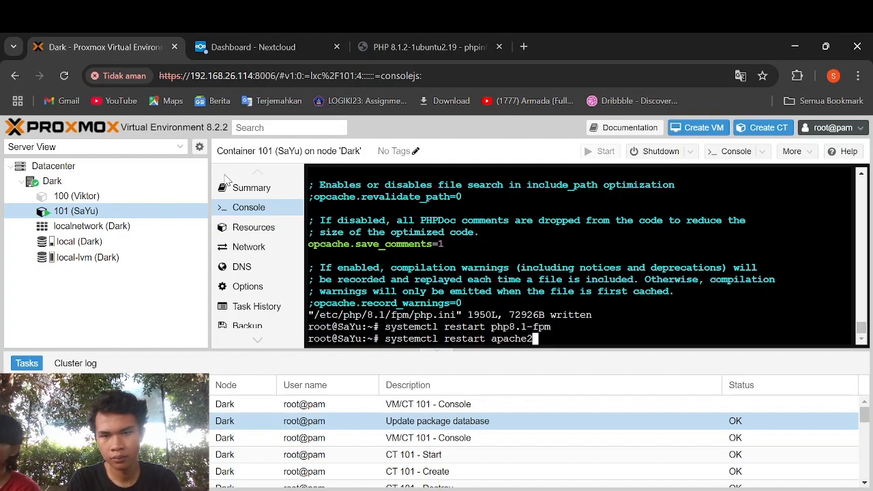
{"action": "key", "text": "Return"}
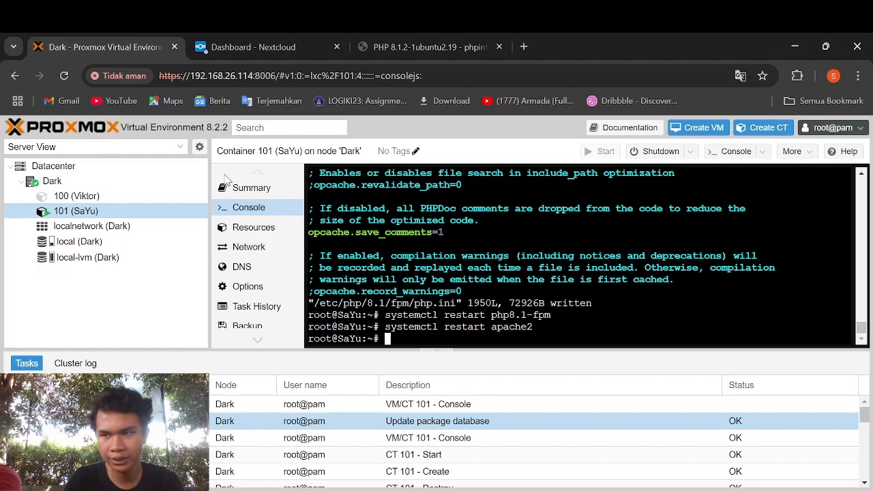
- Install the php8.1-apcu package with apt in container 101
{"action": "type", "text": "apt "}
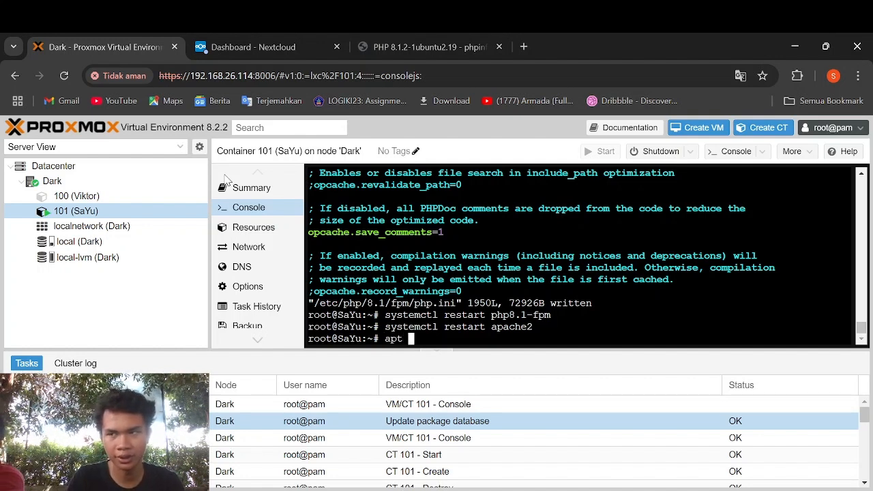
{"action": "type", "text": "install php8."}
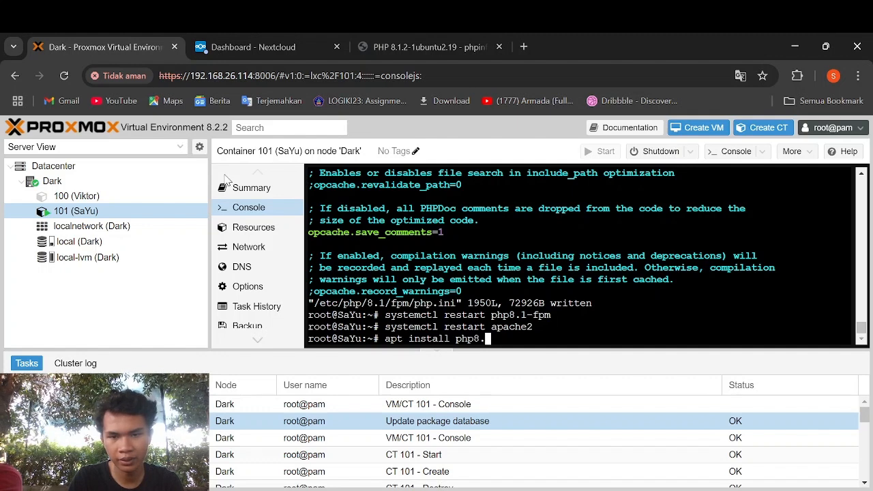
{"action": "type", "text": "1-apcu"}
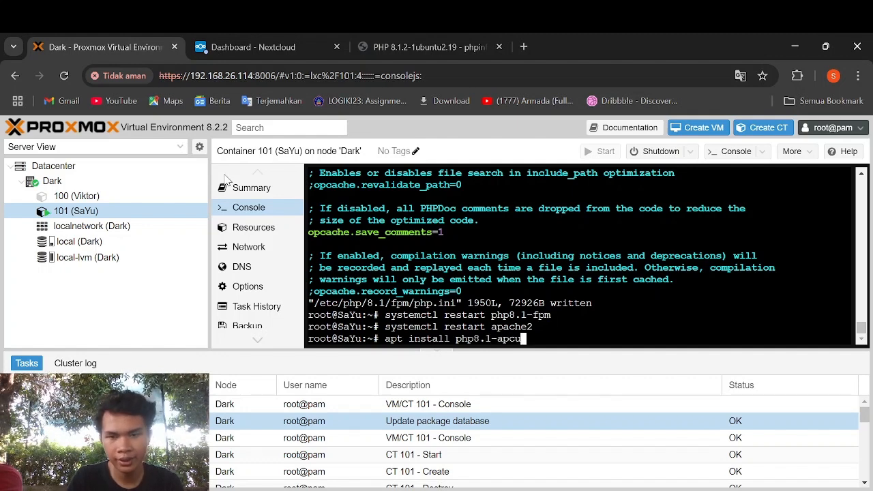
{"action": "key", "text": "Return"}
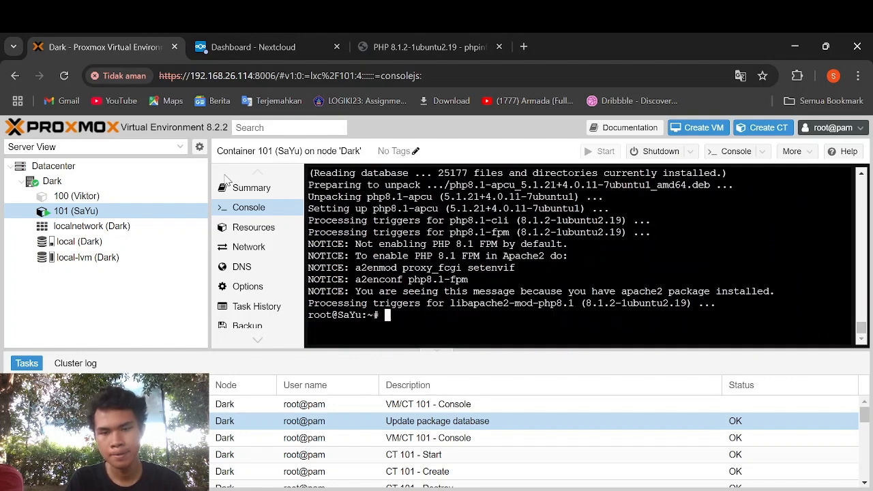
{"action": "type", "text": "vi"}
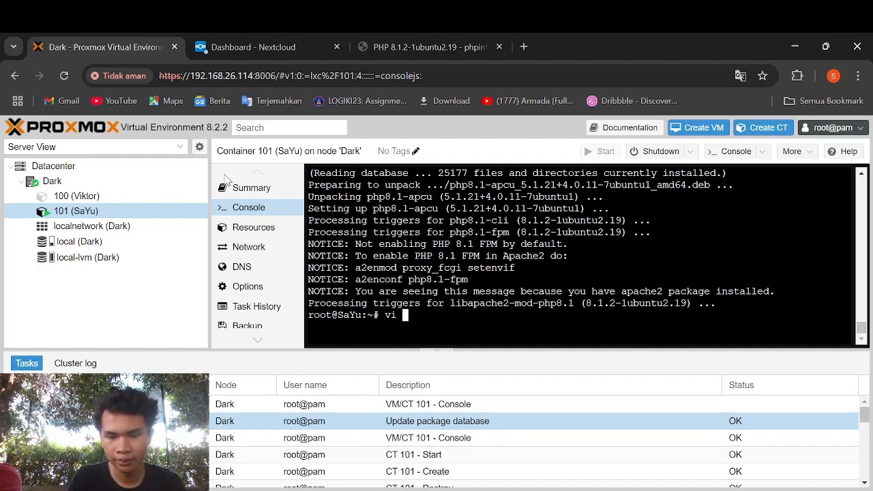
- Open /var/www/nextcloud/config/config.php in vi and start a new line after the instanceid entry
{"action": "type", "text": "/var/www"}
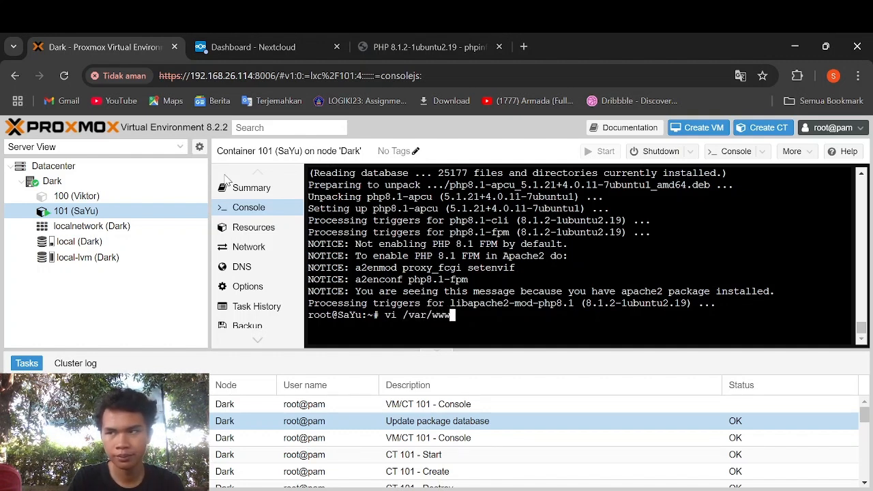
{"action": "type", "text": "/nextcl"}
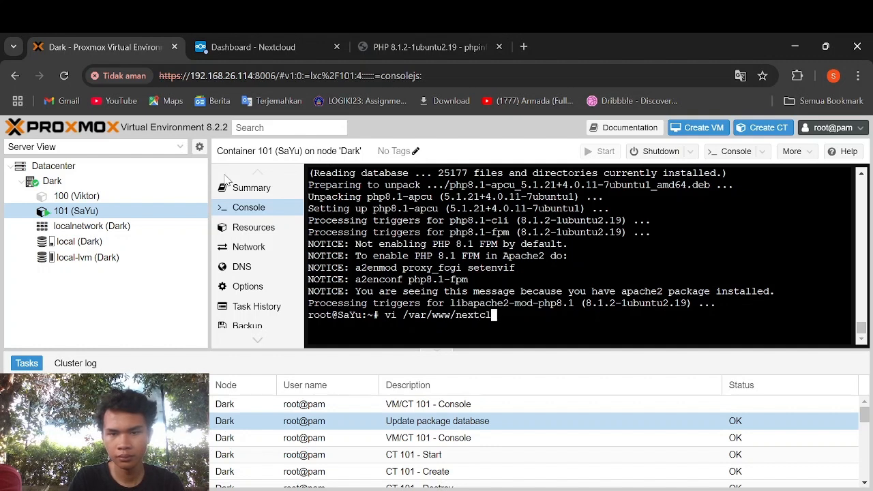
{"action": "type", "text": "oud"}
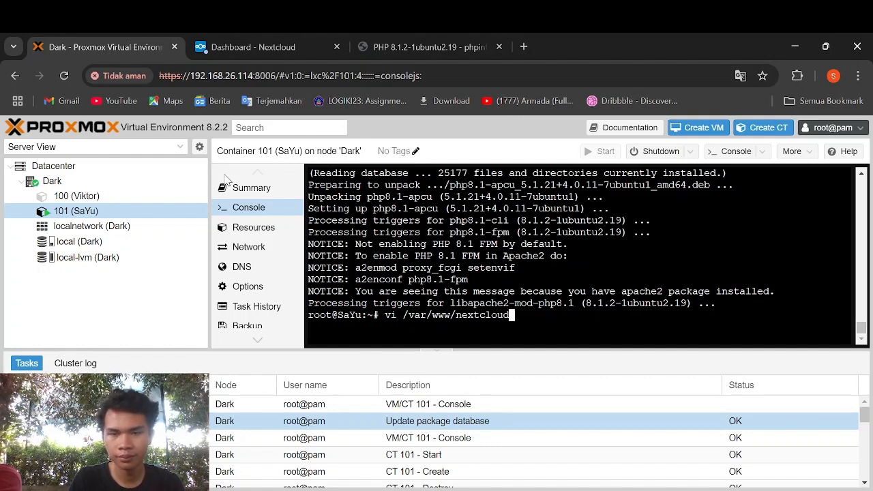
{"action": "type", "text": "/"}
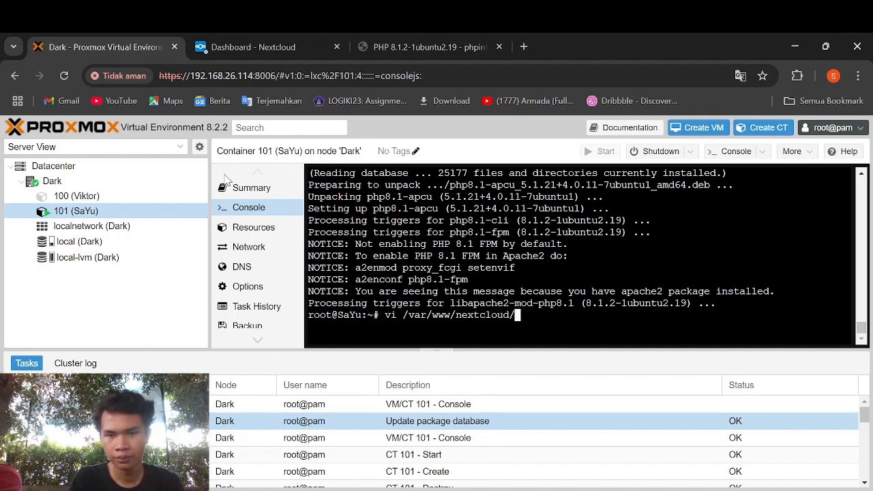
{"action": "type", "text": "config"}
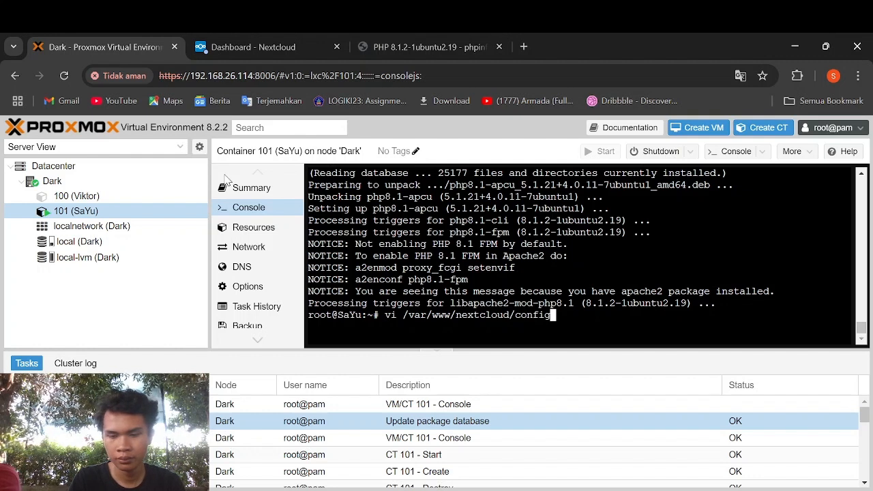
{"action": "type", "text": "/config.php"}
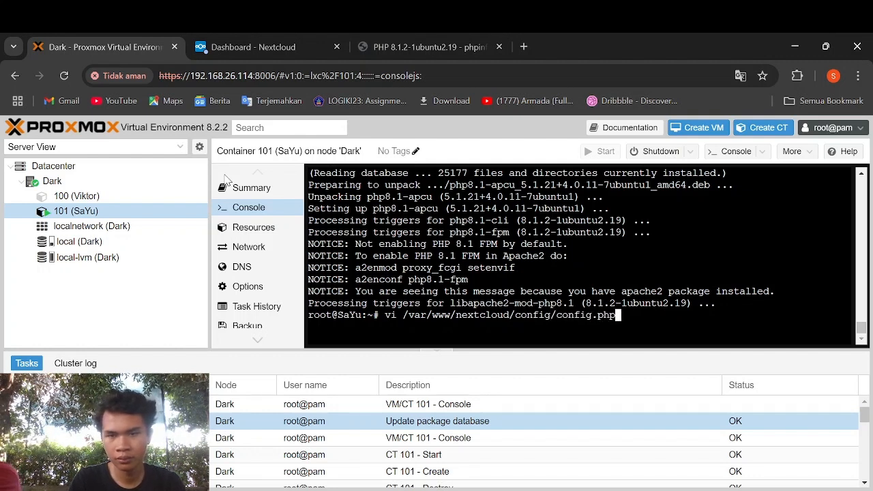
{"action": "key", "text": "Return"}
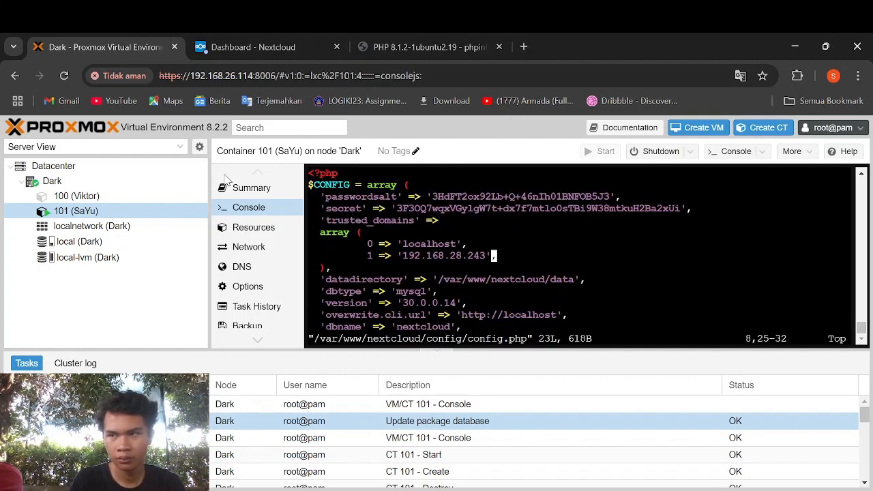
{"action": "key", "text": "Down"}
{"action": "key", "text": "Down"}
{"action": "key", "text": "Down"}
{"action": "key", "text": "Down"}
{"action": "key", "text": "Down"}
{"action": "key", "text": "Down"}
{"action": "key", "text": "Down"}
{"action": "key", "text": "Down"}
{"action": "key", "text": "Down"}
{"action": "key", "text": "Down"}
{"action": "key", "text": "Down"}
{"action": "key", "text": "Down"}
{"action": "key", "text": "Down"}
{"action": "key", "text": "Down"}
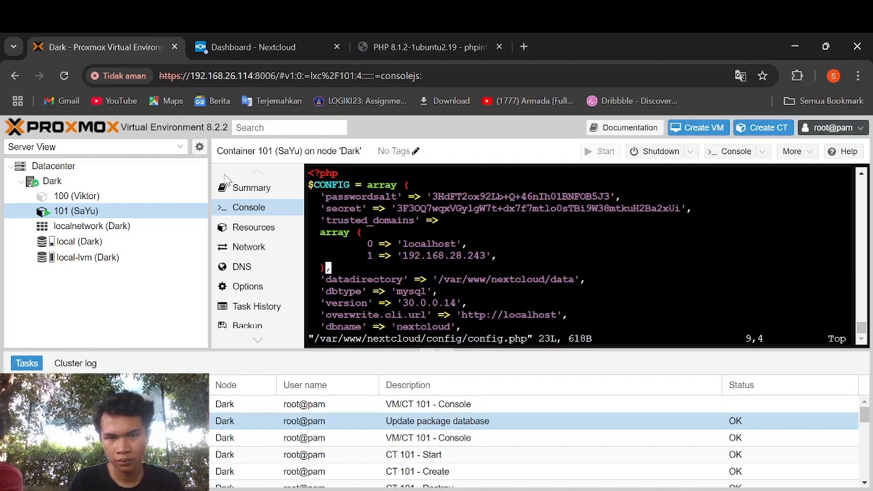
{"action": "key", "text": "a"}
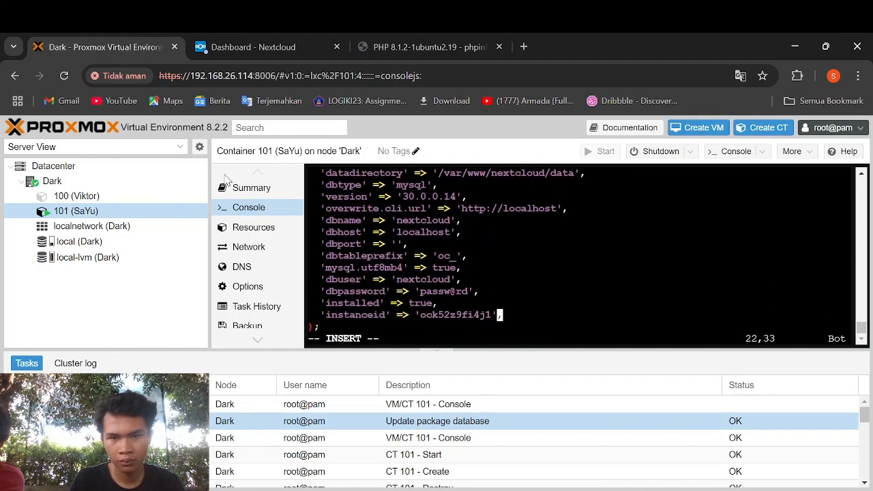
{"action": "key", "text": "Right"}
{"action": "key", "text": "Return"}
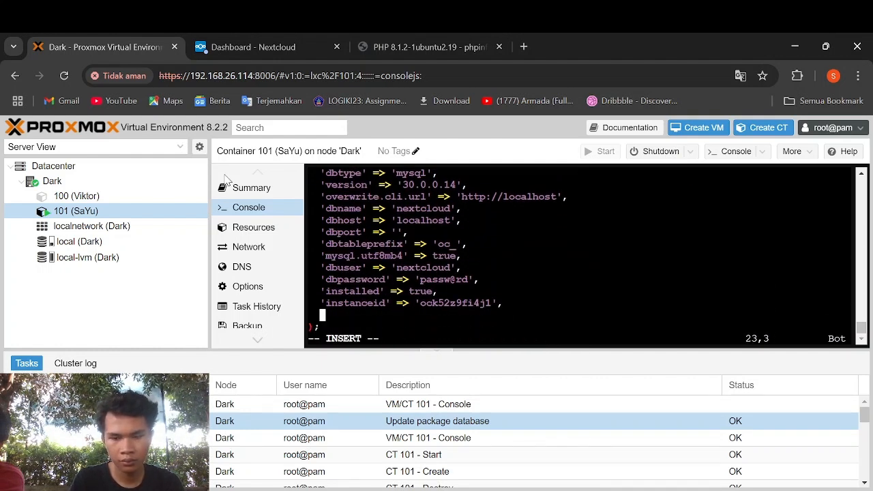
- Add 'memcache.local' => '\OC\Memcache\APCu', to the config array and save the file
{"action": "type", "text": "'memcache"}
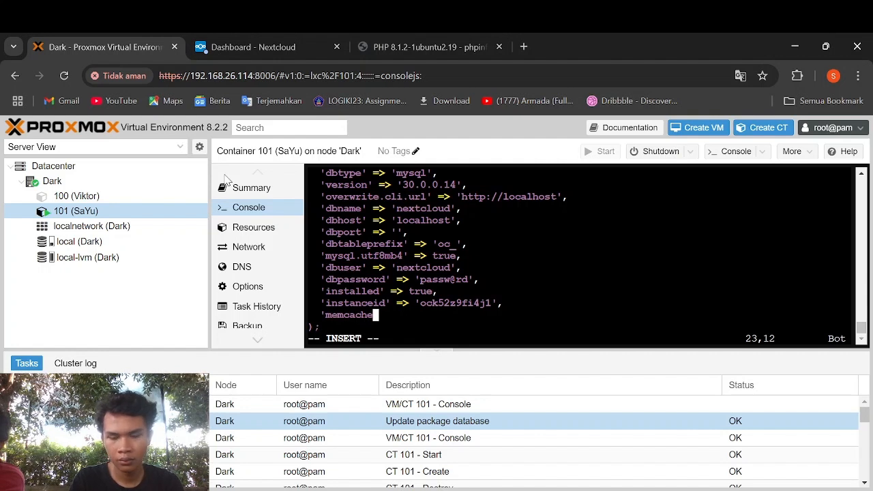
{"action": "type", "text": ".local'"}
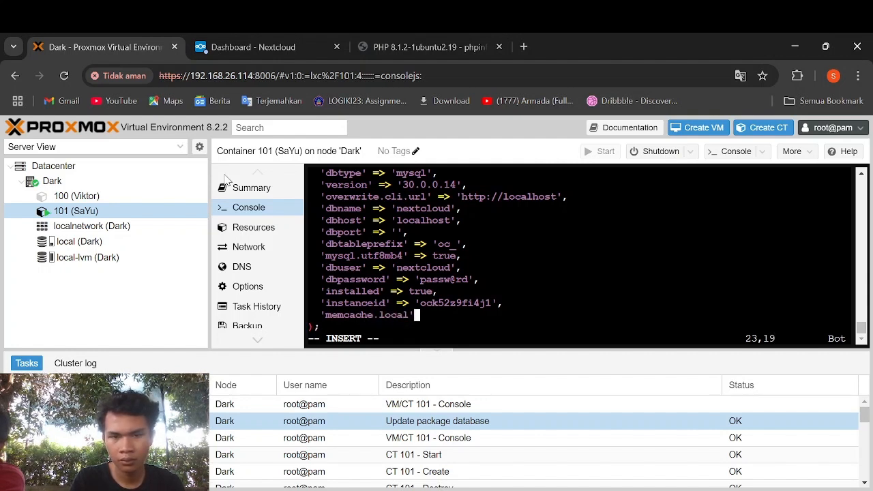
{"action": "type", "text": " => "}
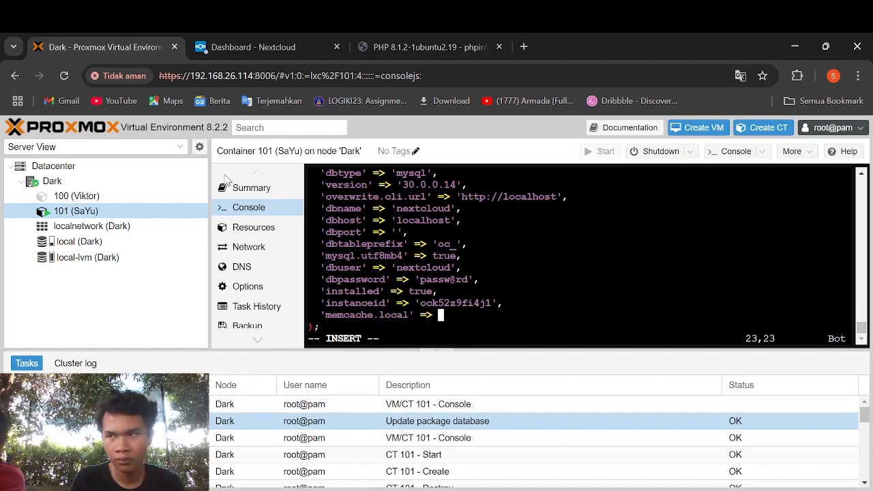
{"action": "type", "text": "'OC/"}
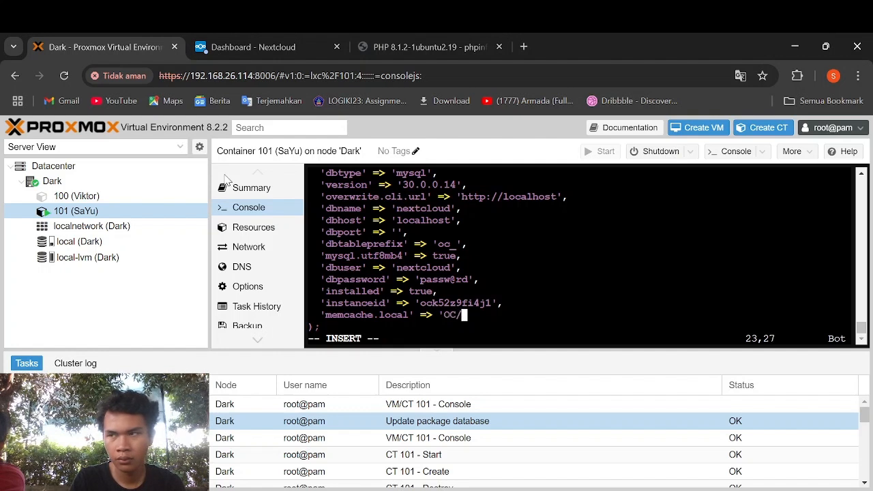
{"action": "key", "text": "BackSpace"}
{"action": "key", "text": "BackSpace"}
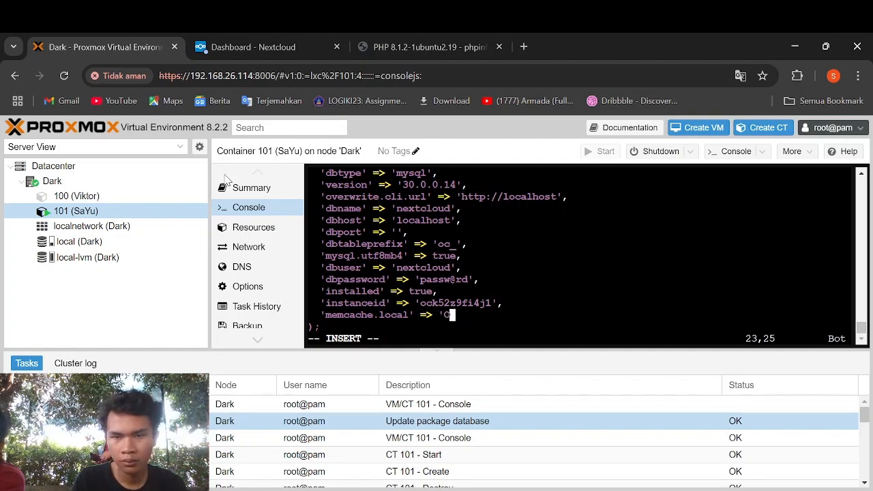
{"action": "type", "text": "\\OC\\M"}
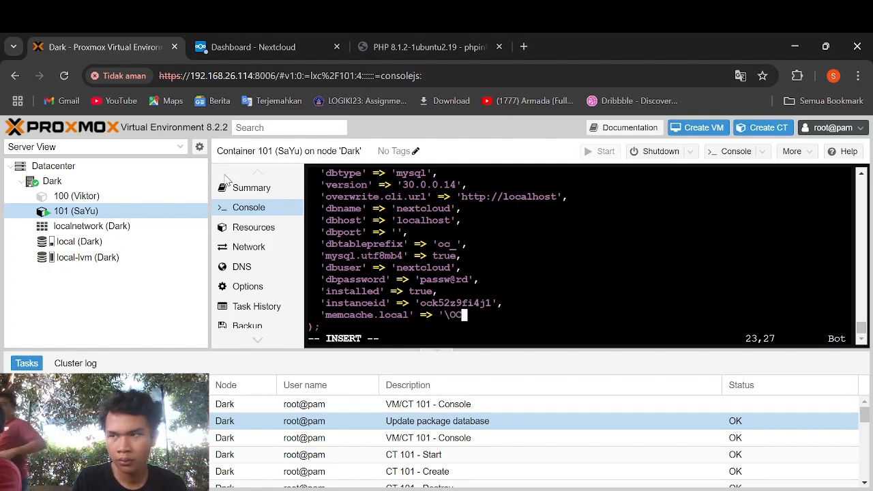
{"action": "key", "text": "BackSpace"}
{"action": "key", "text": "BackSpace"}
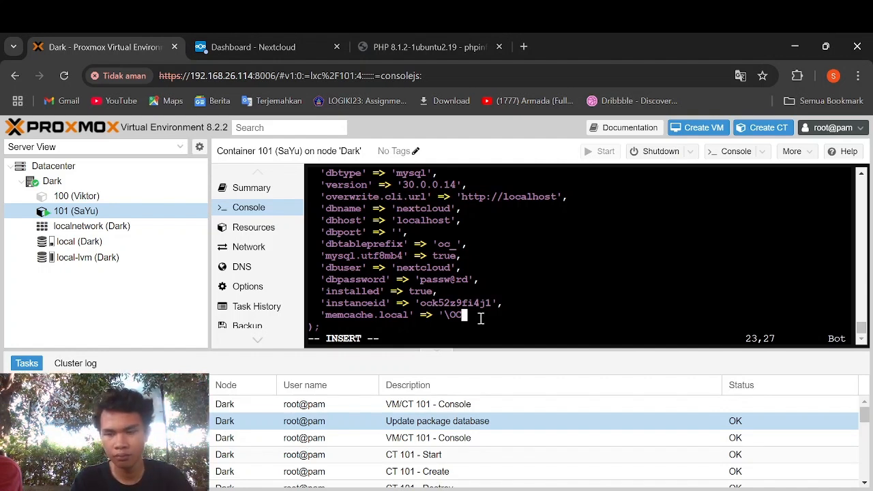
{"action": "type", "text": "\\"}
{"action": "type", "text": "M"}
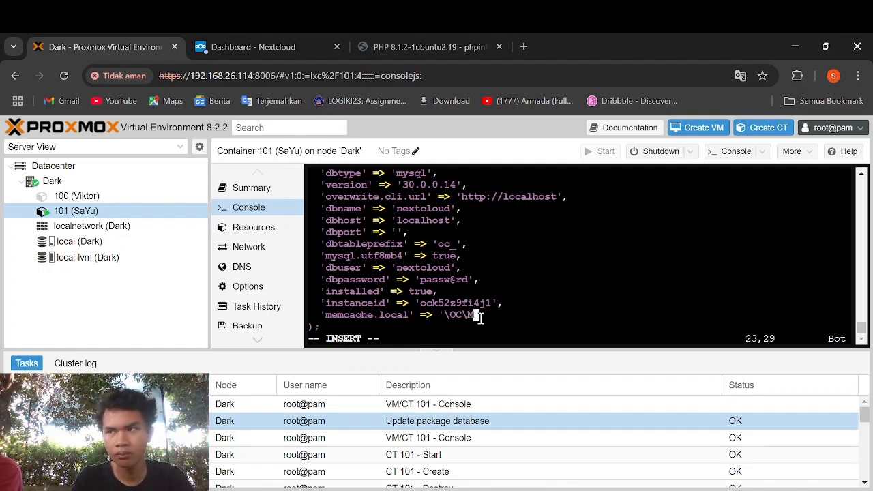
{"action": "type", "text": "emcache\\AP"}
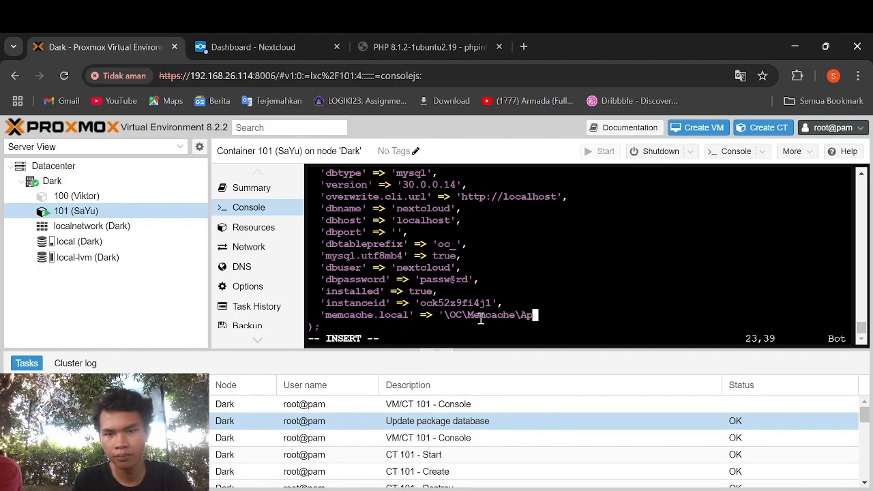
{"action": "type", "text": "c"}
{"action": "key", "text": "BackSpace"}
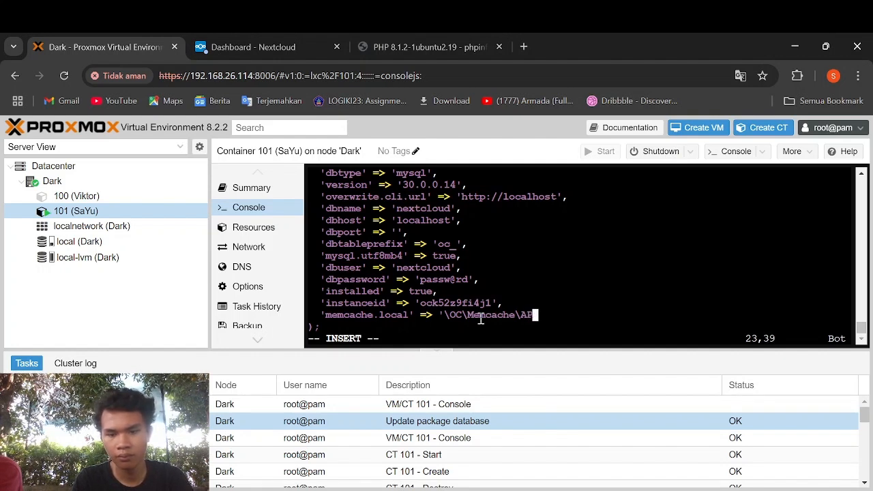
{"action": "type", "text": "Cu',"}
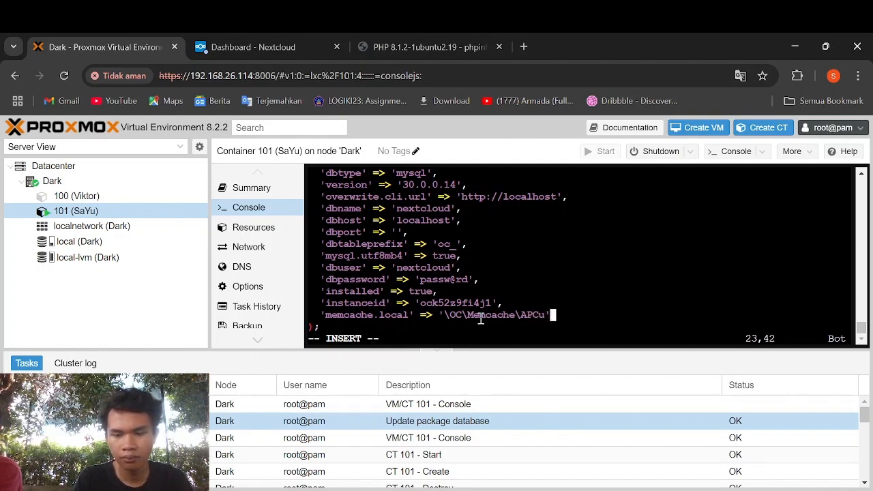
{"action": "key", "text": "Escape"}
{"action": "type", "text": ":wq"}
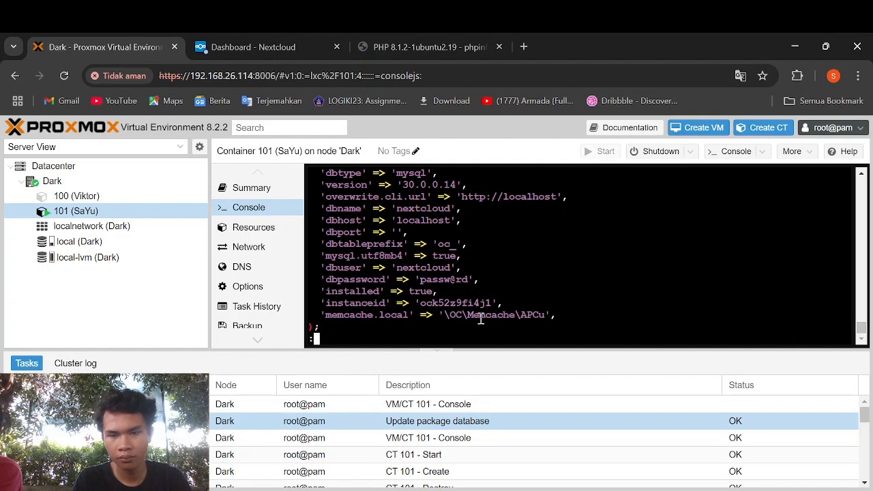
{"action": "key", "text": "Return"}
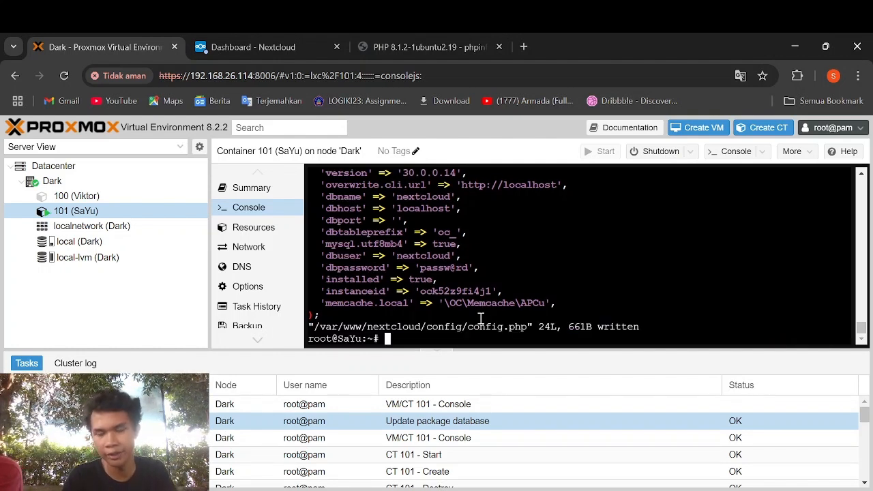
- Restart php8.1-fpm, then apache2, correcting the misspelled 'apach2' service name
{"action": "type", "text": "systemctl"}
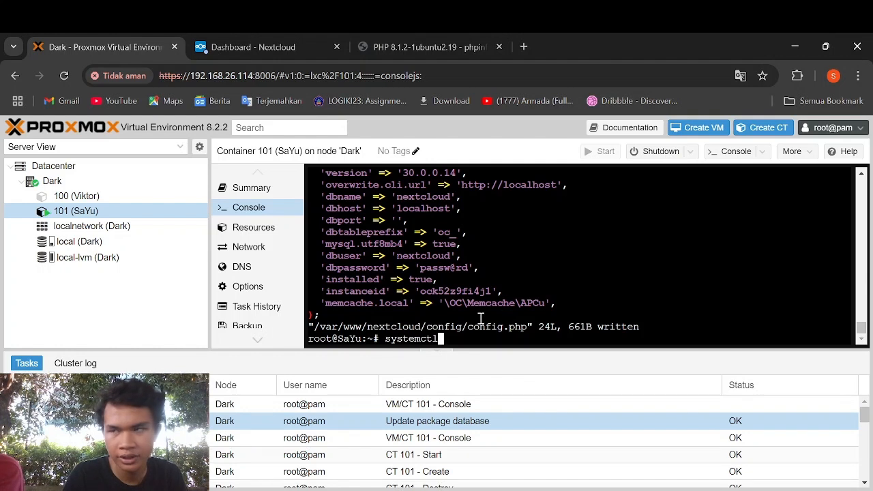
{"action": "type", "text": " restart "}
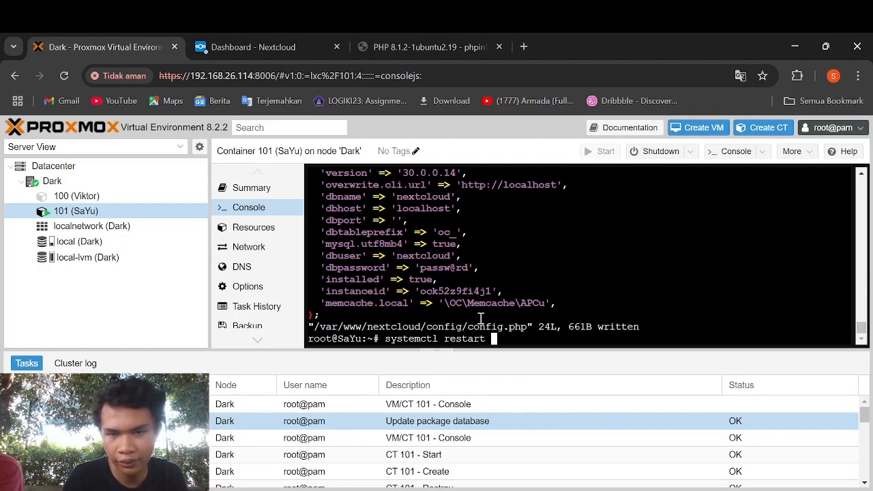
{"action": "type", "text": "php8"}
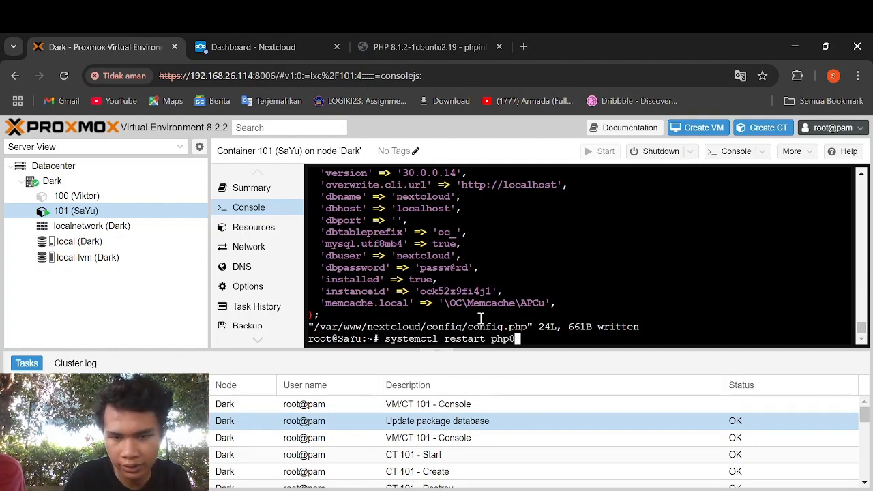
{"action": "type", "text": ".1-fpm"}
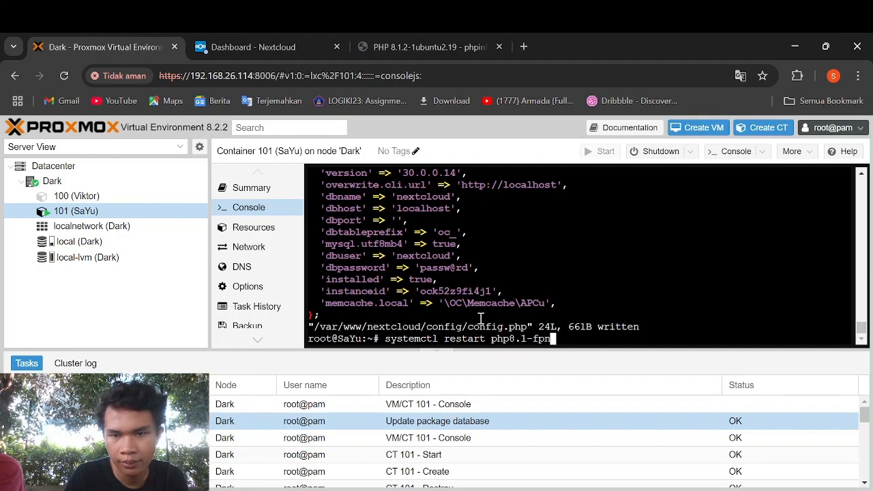
{"action": "key", "text": "Return"}
{"action": "type", "text": "syste"}
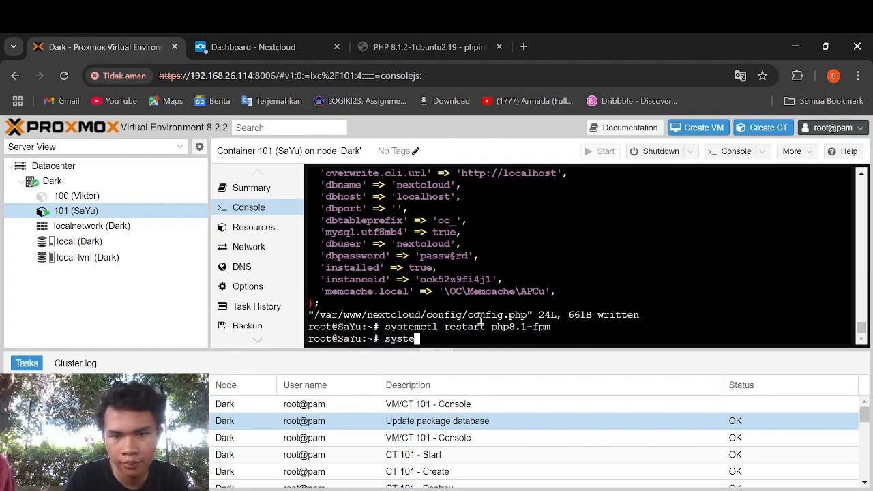
{"action": "type", "text": "mctl restart apach2"}
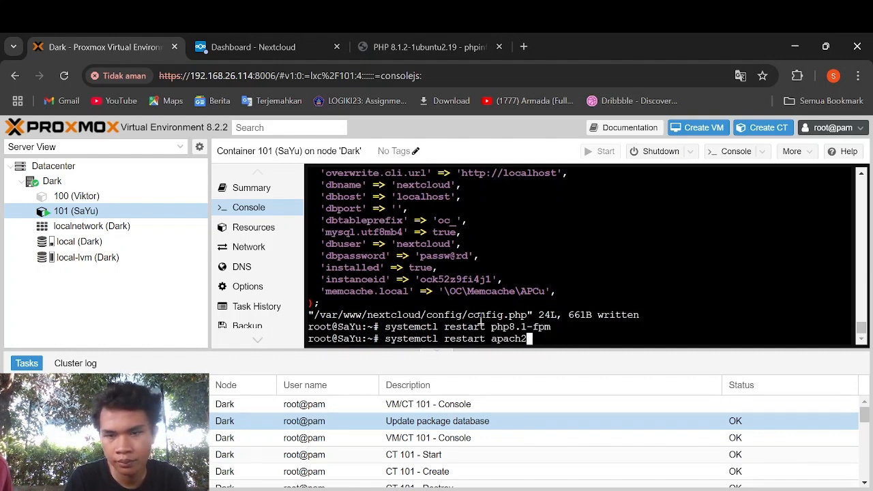
{"action": "key", "text": "Return"}
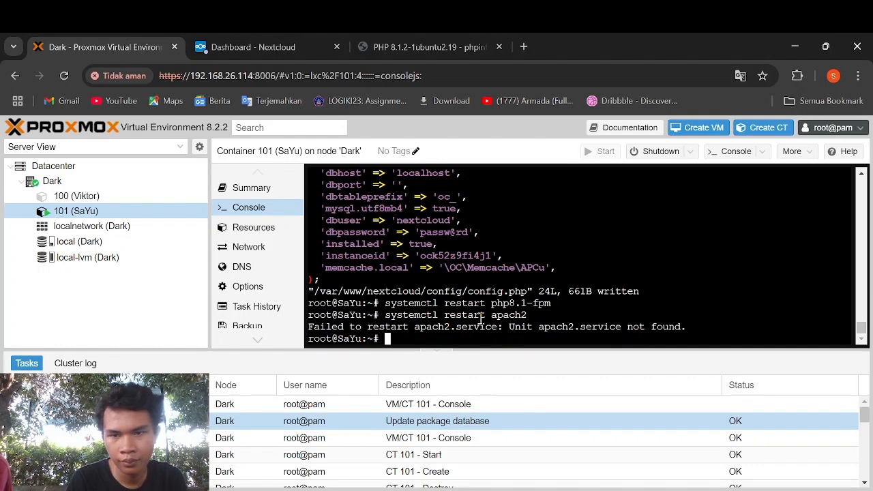
{"action": "key", "text": "Up"}
{"action": "key", "text": "Left"}
{"action": "type", "text": "e"}
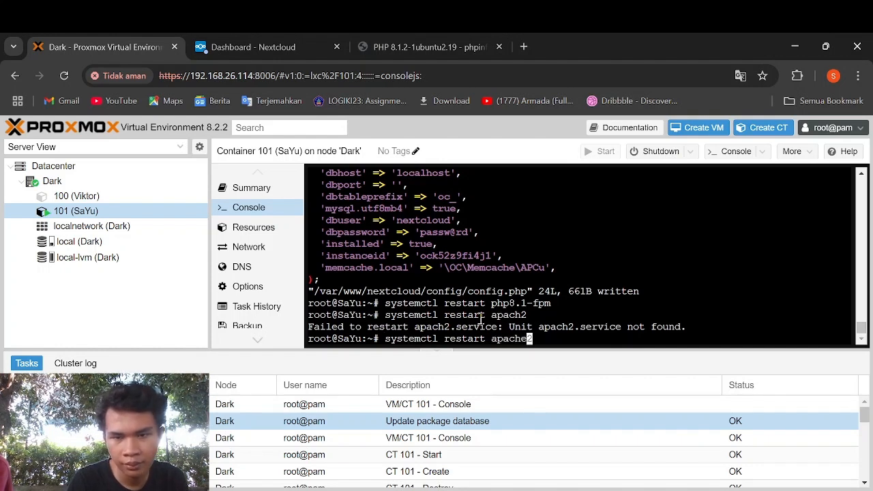
{"action": "key", "text": "Return"}
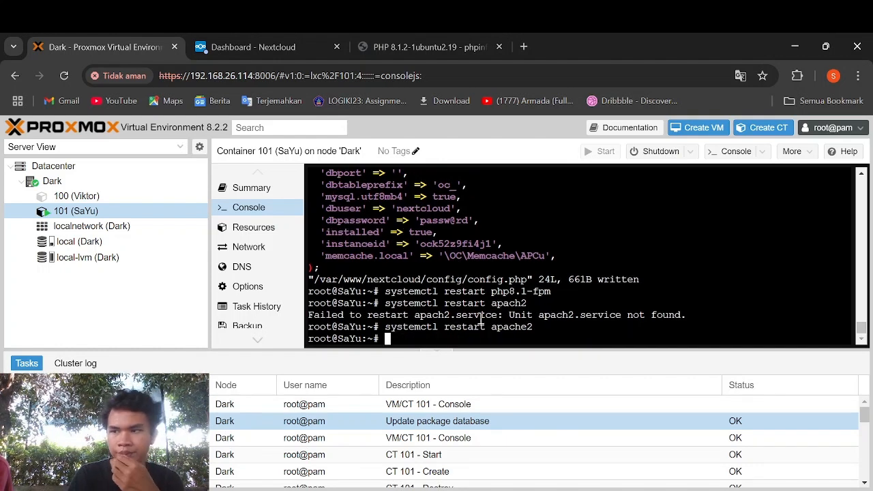
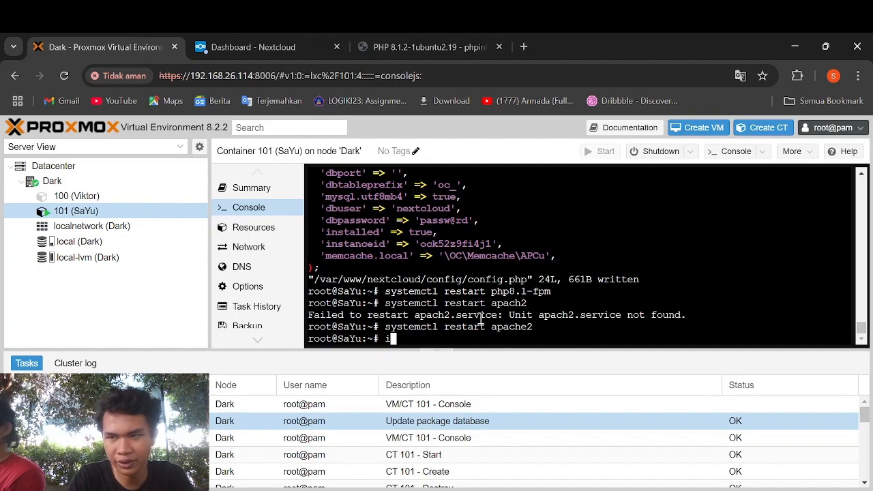
- Install the redis-server and php-redis packages with apt-get, confirming with y
{"action": "type", "text": "nstall"}
{"action": "key", "text": "BackSpace"}
{"action": "key", "text": "BackSpace"}
{"action": "key", "text": "BackSpace"}
{"action": "key", "text": "BackSpace"}
{"action": "key", "text": "BackSpace"}
{"action": "key", "text": "BackSpace"}
{"action": "key", "text": "BackSpace"}
{"action": "key", "text": "BackSpace"}
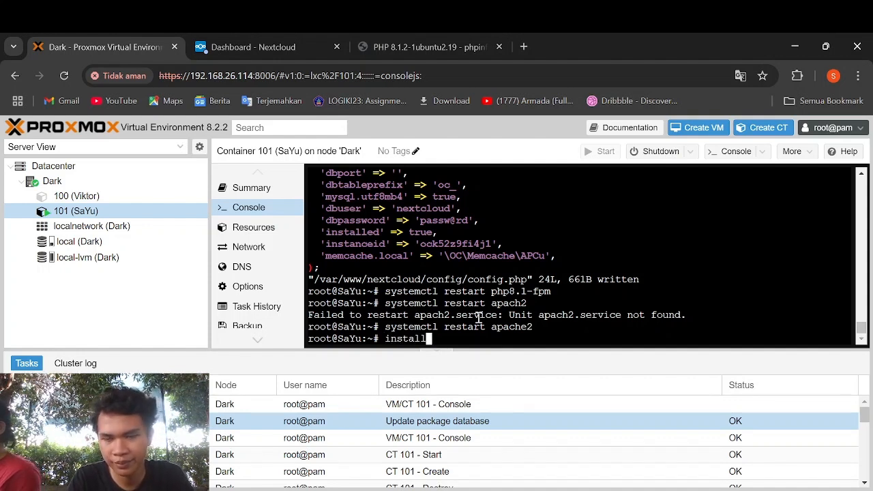
{"action": "type", "text": "apt ins"}
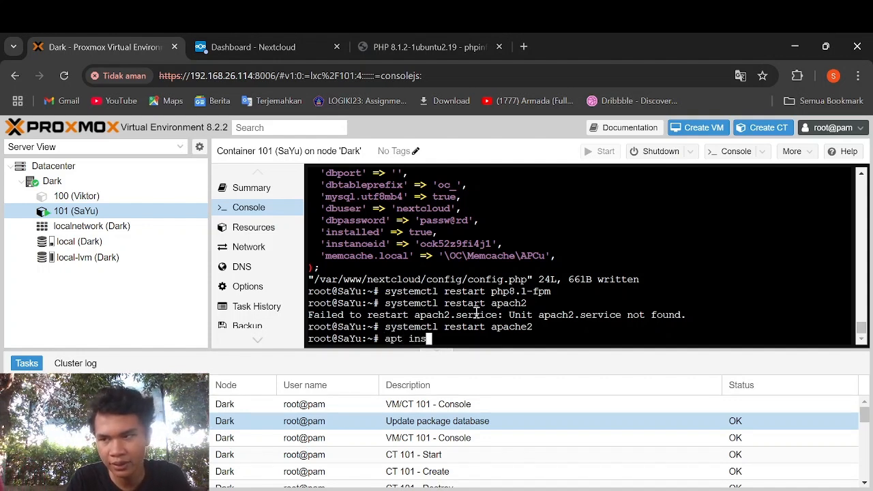
{"action": "key", "text": "BackSpace"}
{"action": "key", "text": "BackSpace"}
{"action": "key", "text": "BackSpace"}
{"action": "key", "text": "BackSpace"}
{"action": "type", "text": "-gte"}
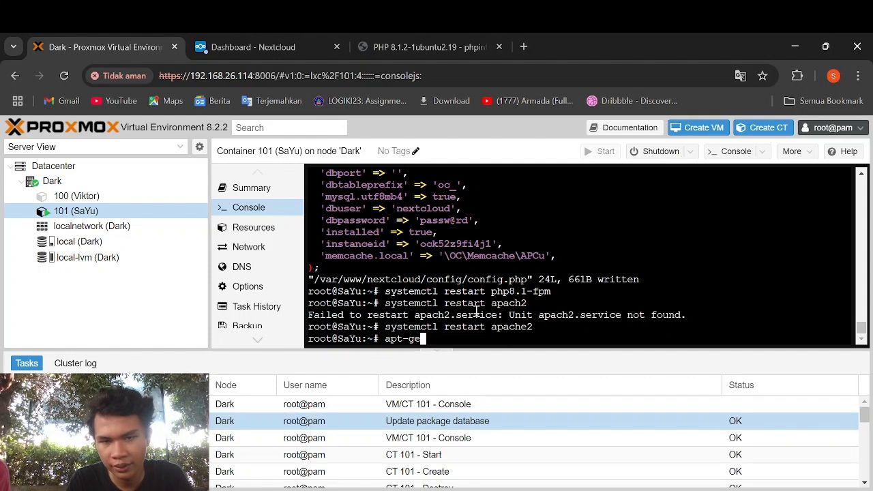
{"action": "type", "text": "t install redis"}
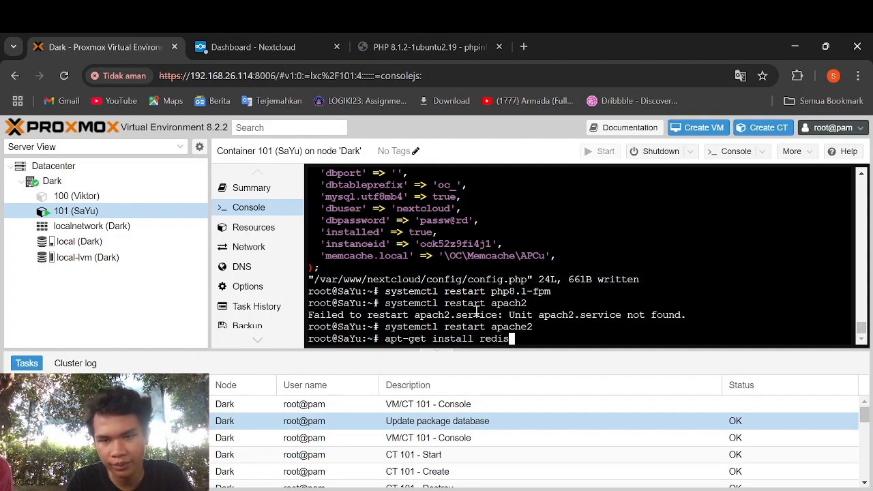
{"action": "type", "text": "-server"}
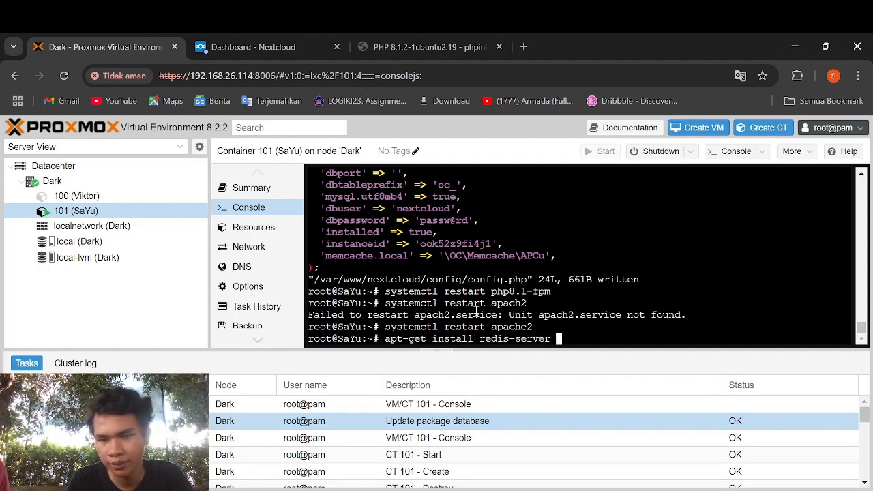
{"action": "type", "text": " php-redis"}
{"action": "key", "text": "Return"}
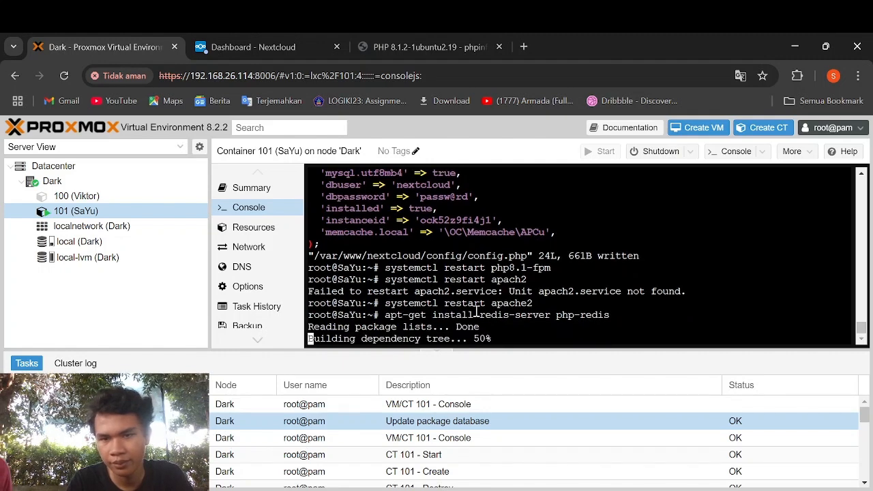
{"action": "type", "text": "y"}
{"action": "key", "text": "Return"}
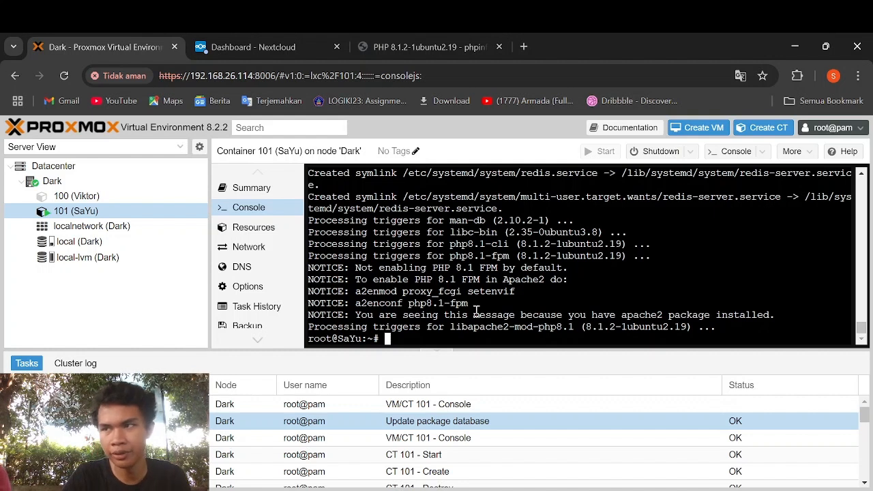
- Start redis-server with systemctl and enable it to run at boot
{"action": "type", "text": "systemctl "}
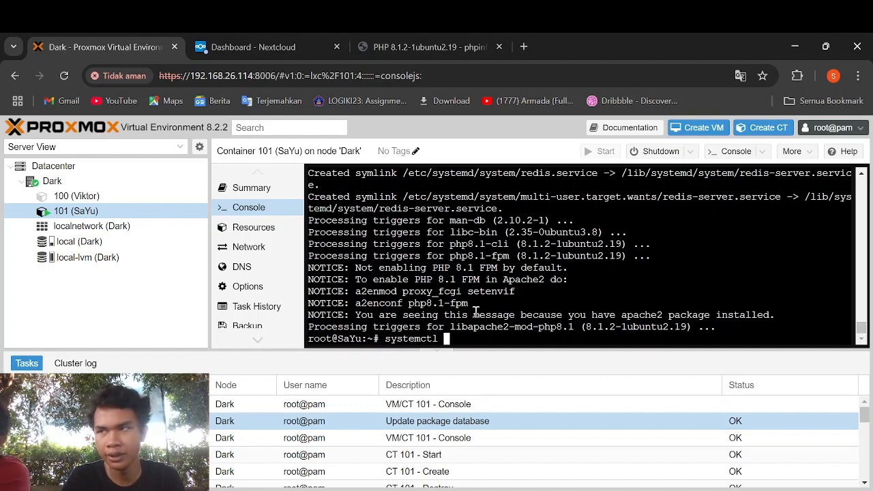
{"action": "type", "text": "start redi"}
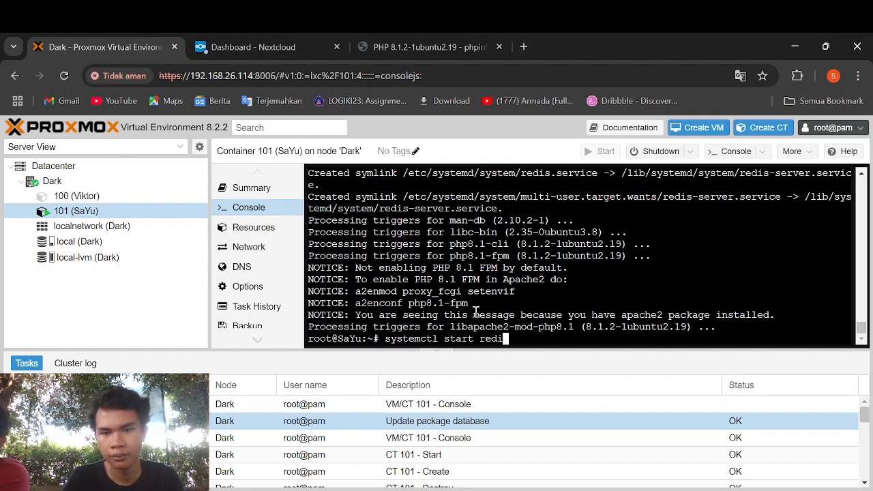
{"action": "type", "text": "s-server"}
{"action": "key", "text": "Return"}
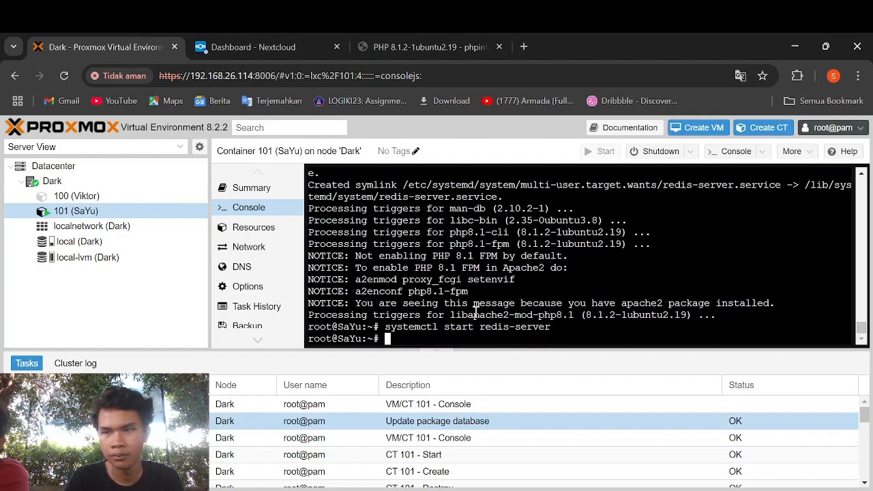
{"action": "type", "text": "systemctl enab"}
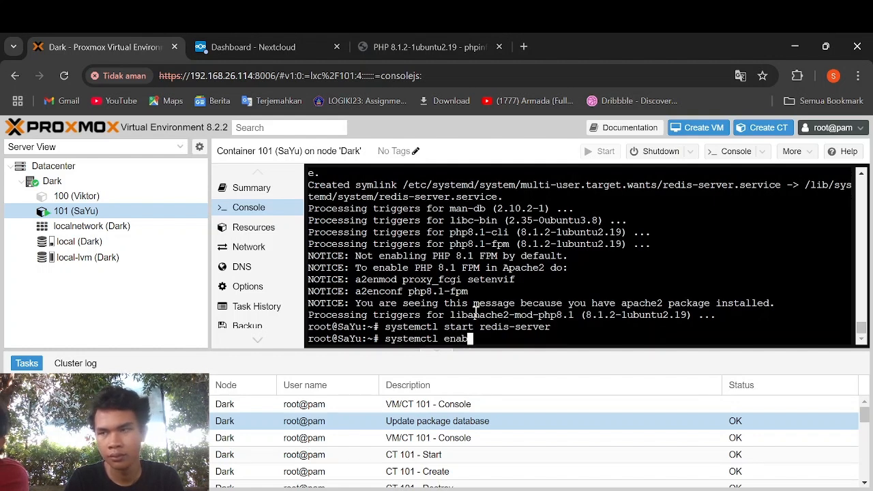
{"action": "type", "text": "le res"}
{"action": "type", "text": "dis-ser"}
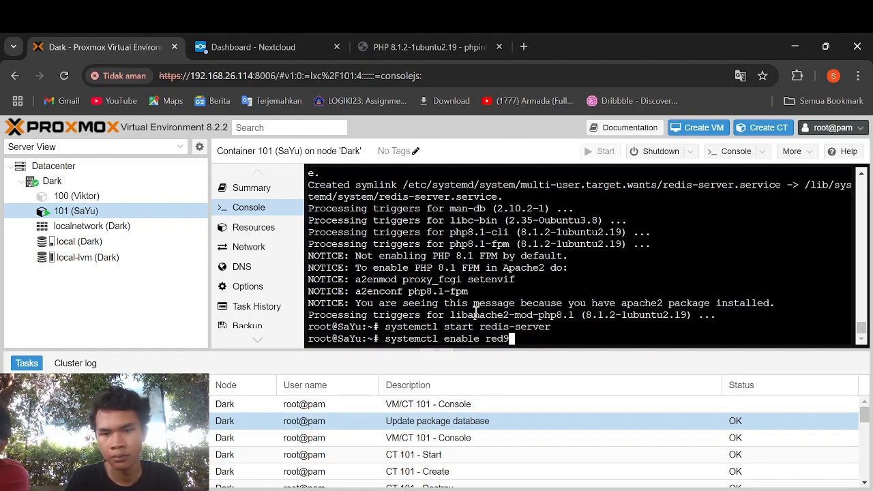
{"action": "type", "text": "ver"}
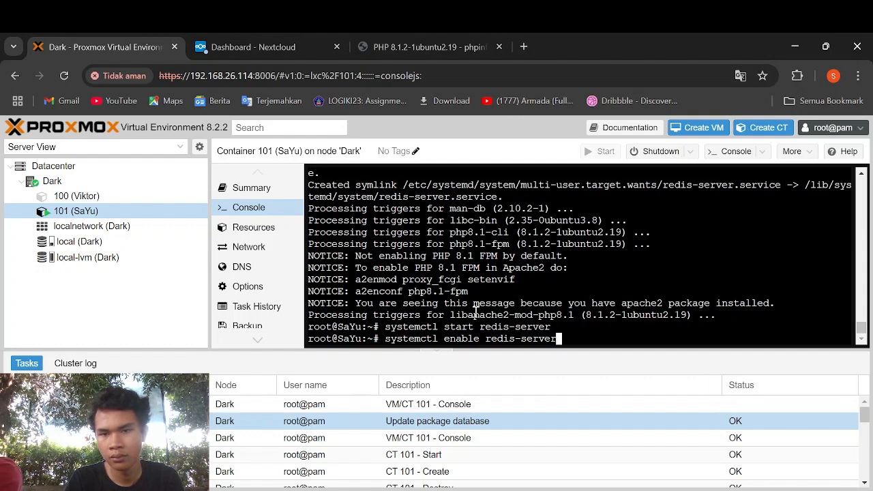
{"action": "key", "text": "Return"}
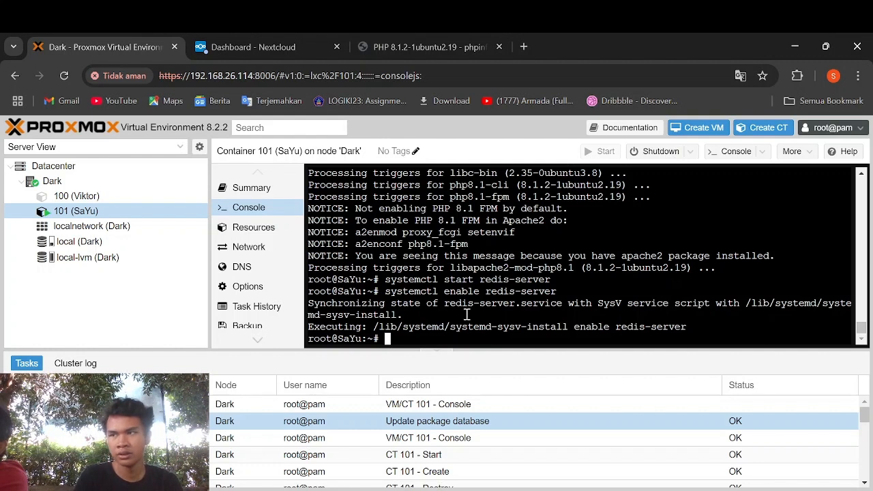
- Open /etc/redis/redis.conf in vi and change the Redis port from 6379 to 0
{"action": "type", "text": "vi /"}
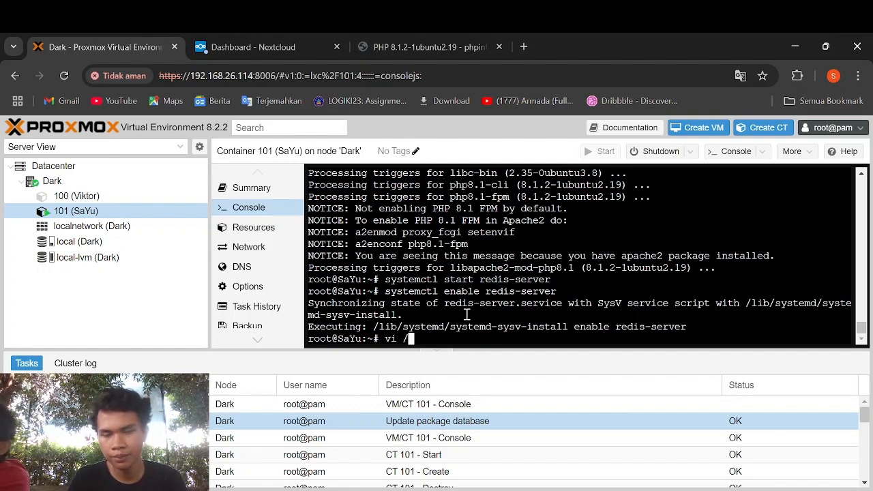
{"action": "type", "text": "etc/redis"}
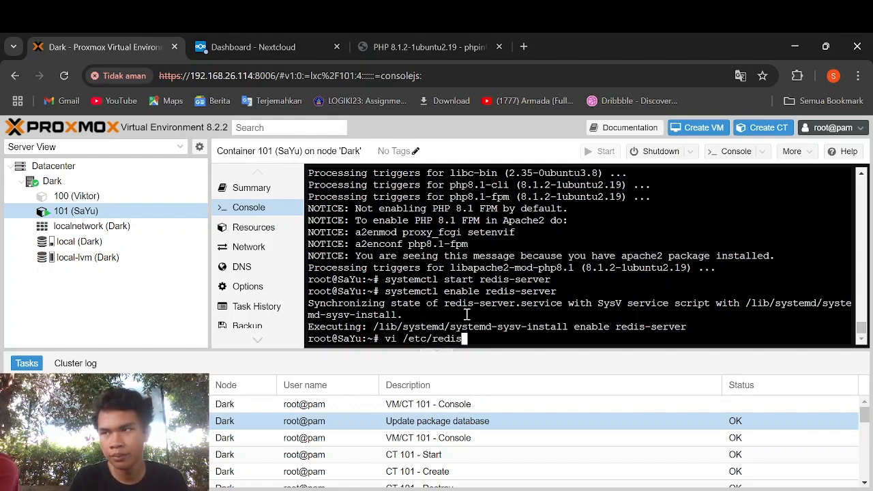
{"action": "type", "text": "/redis.conf"}
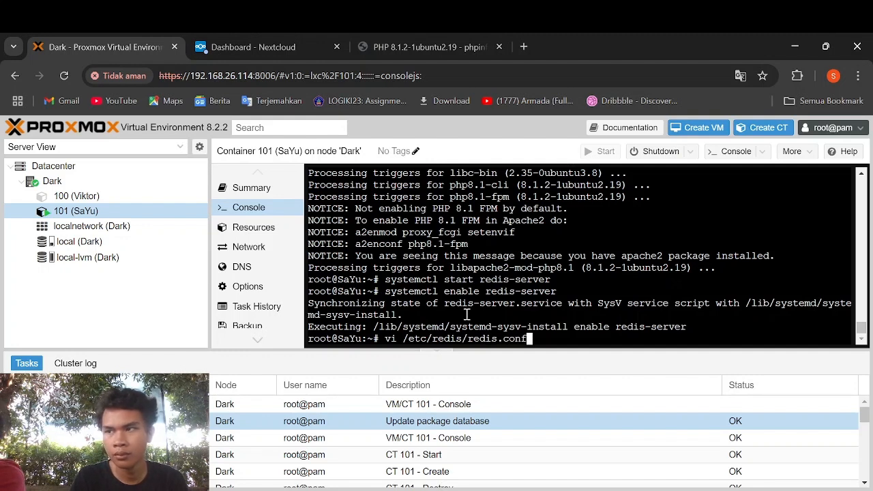
{"action": "key", "text": "Return"}
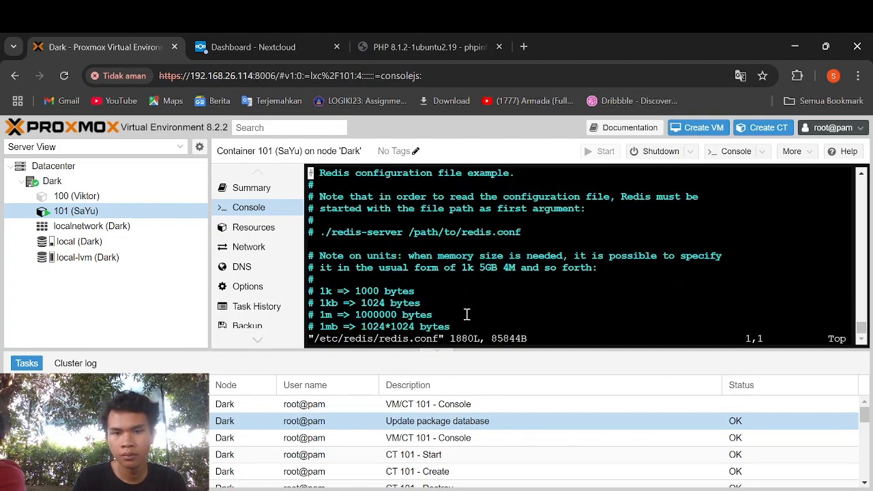
{"action": "type", "text": "/port"}
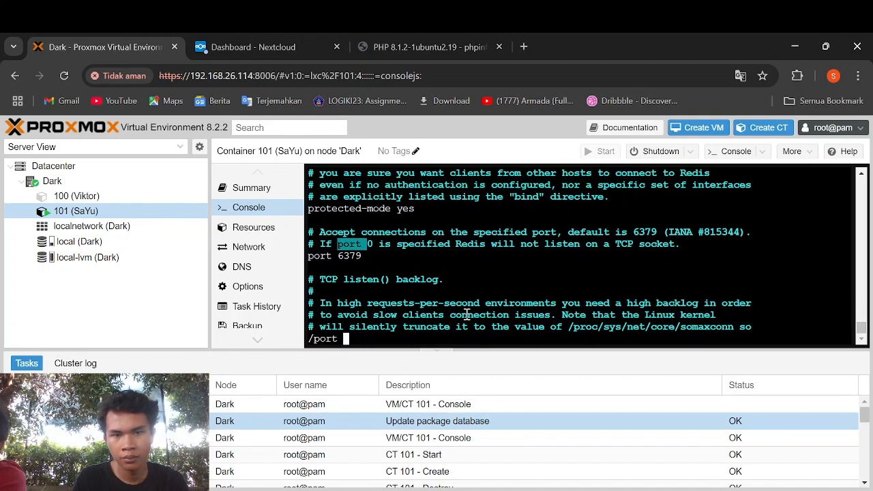
{"action": "key", "text": "Return"}
{"action": "key", "text": "Down"}
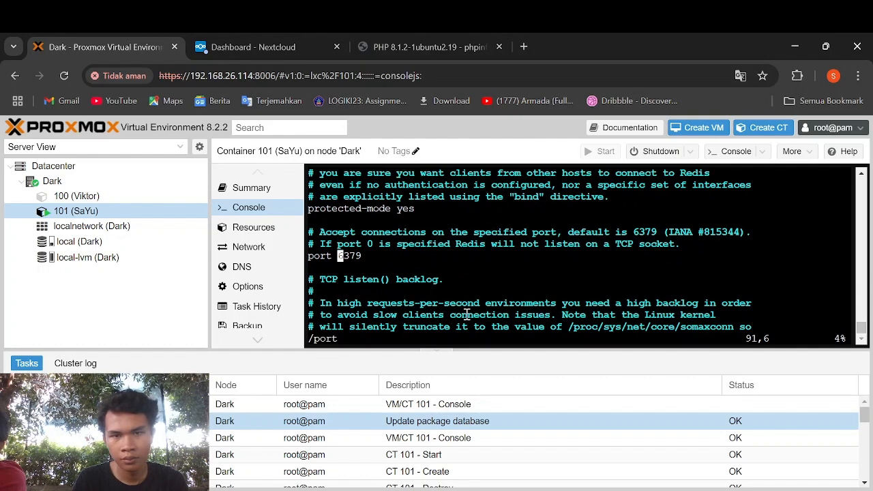
{"action": "key", "text": "Right"}
{"action": "key", "text": "Right"}
{"action": "key", "text": "Right"}
{"action": "key", "text": "i"}
{"action": "key", "text": "Right"}
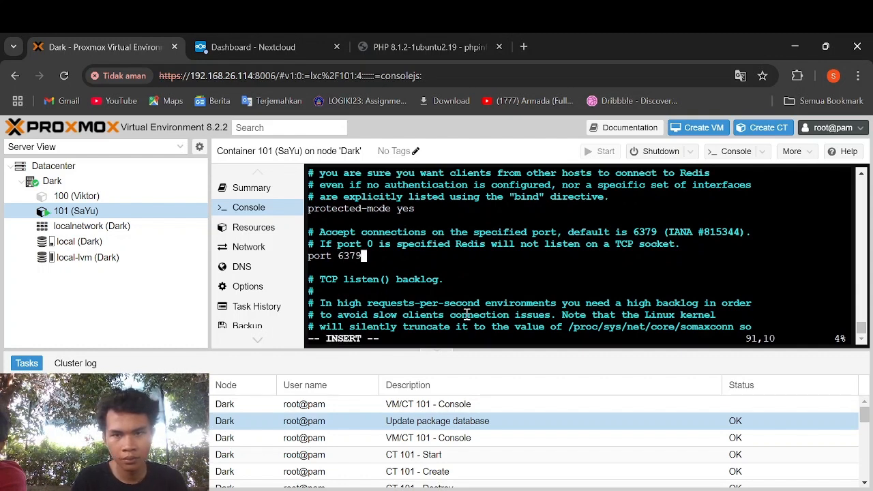
{"action": "key", "text": "BackSpace"}
{"action": "key", "text": "BackSpace"}
{"action": "key", "text": "BackSpace"}
{"action": "key", "text": "BackSpace"}
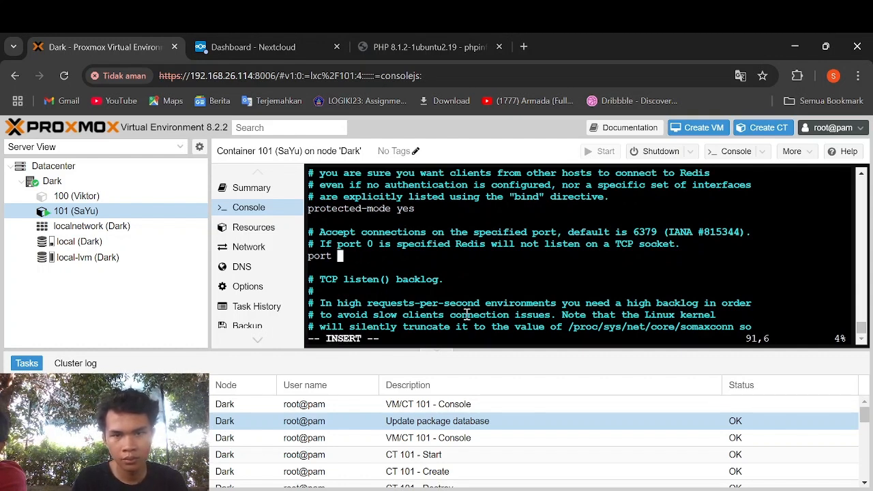
{"action": "type", "text": "0"}
- Uncomment the unixsocket and unixsocketperm lines, setting the socket permission to 770
{"action": "key", "text": "Down"}
{"action": "key", "text": "Down"}
{"action": "key", "text": "Down"}
{"action": "key", "text": "Down"}
{"action": "key", "text": "Down"}
{"action": "key", "text": "Down"}
{"action": "key", "text": "Down"}
{"action": "key", "text": "Down"}
{"action": "key", "text": "Down"}
{"action": "key", "text": "Down"}
{"action": "key", "text": "Down"}
{"action": "key", "text": "Down"}
{"action": "key", "text": "Down"}
{"action": "key", "text": "Down"}
{"action": "key", "text": "Down"}
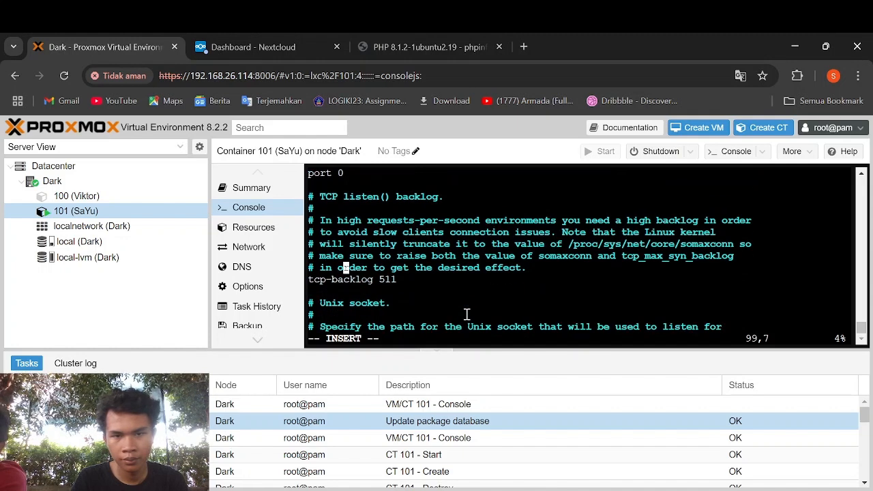
{"action": "key", "text": "Down"}
{"action": "key", "text": "Down"}
{"action": "key", "text": "Down"}
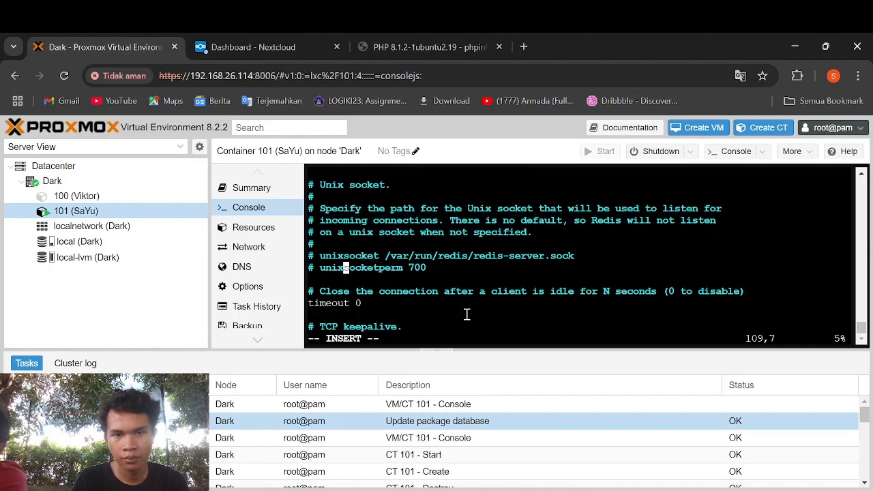
{"action": "key", "text": "Left"}
{"action": "key", "text": "Left"}
{"action": "key", "text": "Left"}
{"action": "key", "text": "Left"}
{"action": "key", "text": "Left"}
{"action": "key", "text": "BackSpace"}
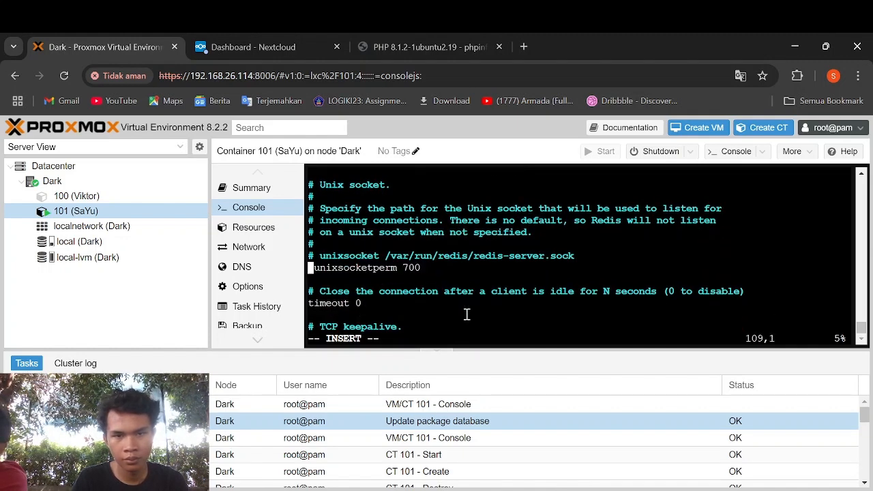
{"action": "key", "text": "Up"}
{"action": "key", "text": "Right"}
{"action": "key", "text": "BackSpace"}
{"action": "key", "text": "Down"}
{"action": "key", "text": "Right"}
{"action": "key", "text": "Right"}
{"action": "key", "text": "Right"}
{"action": "key", "text": "Right"}
{"action": "key", "text": "Right"}
{"action": "key", "text": "Right"}
{"action": "key", "text": "Right"}
{"action": "key", "text": "Right"}
{"action": "key", "text": "Right"}
{"action": "key", "text": "Right"}
{"action": "key", "text": "Right"}
{"action": "key", "text": "Right"}
{"action": "key", "text": "Right"}
{"action": "key", "text": "Right"}
{"action": "key", "text": "Right"}
{"action": "key", "text": "Right"}
{"action": "key", "text": "Right"}
{"action": "key", "text": "Right"}
{"action": "key", "text": "Right"}
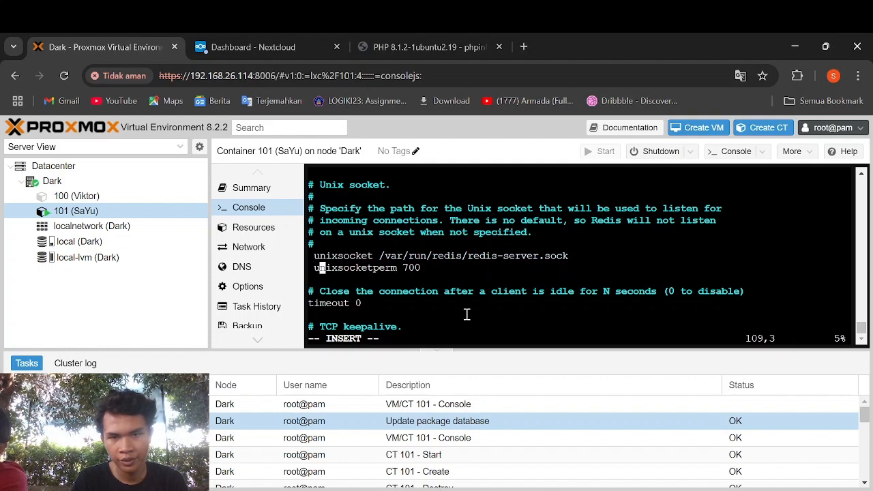
{"action": "key", "text": "BackSpace"}
{"action": "key", "text": "BackSpace"}
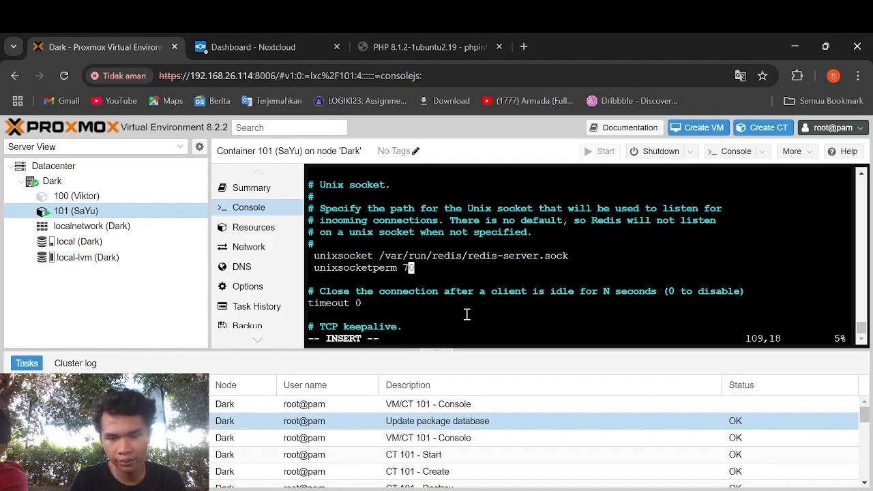
{"action": "type", "text": "70"}
{"action": "key", "text": "Escape"}
{"action": "type", "text": ":"}
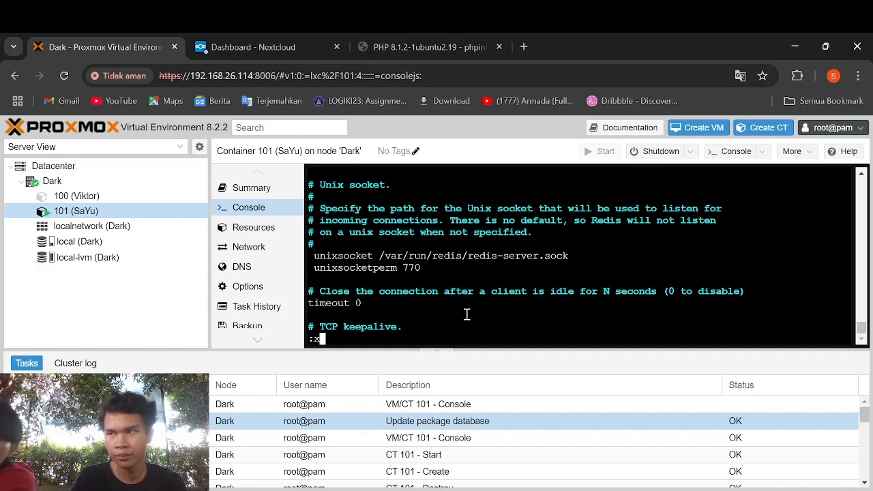
{"action": "type", "text": "x"}
{"action": "key", "text": "Escape"}
- Change the socket path to /var/run/redis/redis.sock and save redis.conf with :wq
{"action": "key", "text": "Right"}
{"action": "key", "text": "Up"}
{"action": "key", "text": "Right"}
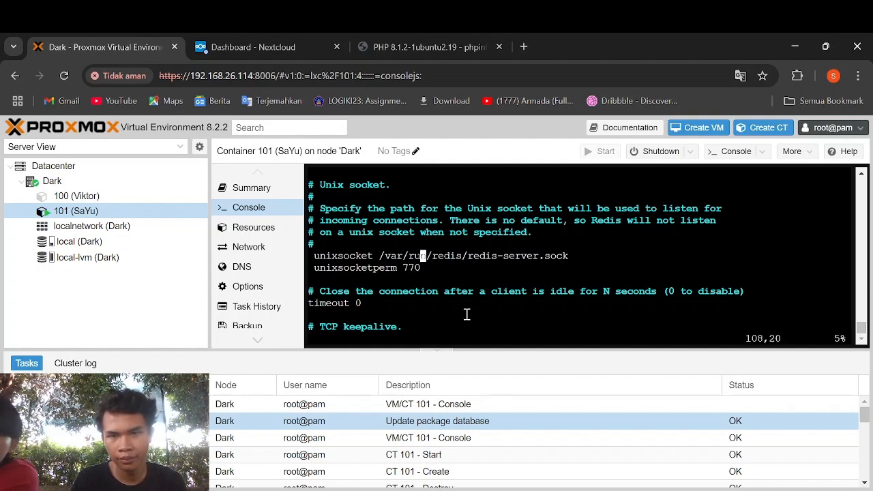
{"action": "key", "text": "Right"}
{"action": "key", "text": "Right"}
{"action": "key", "text": "Right"}
{"action": "key", "text": "Right"}
{"action": "key", "text": "Right"}
{"action": "key", "text": "Right"}
{"action": "key", "text": "Right"}
{"action": "key", "text": "Right"}
{"action": "key", "text": "a"}
{"action": "key", "text": "Right"}
{"action": "key", "text": "Right"}
{"action": "key", "text": "Right"}
{"action": "key", "text": "Right"}
{"action": "key", "text": "Right"}
{"action": "key", "text": "Right"}
{"action": "key", "text": "Right"}
{"action": "key", "text": "Right"}
{"action": "key", "text": "Right"}
{"action": "key", "text": "Right"}
{"action": "key", "text": "Right"}
{"action": "key", "text": "Right"}
{"action": "key", "text": "Right"}
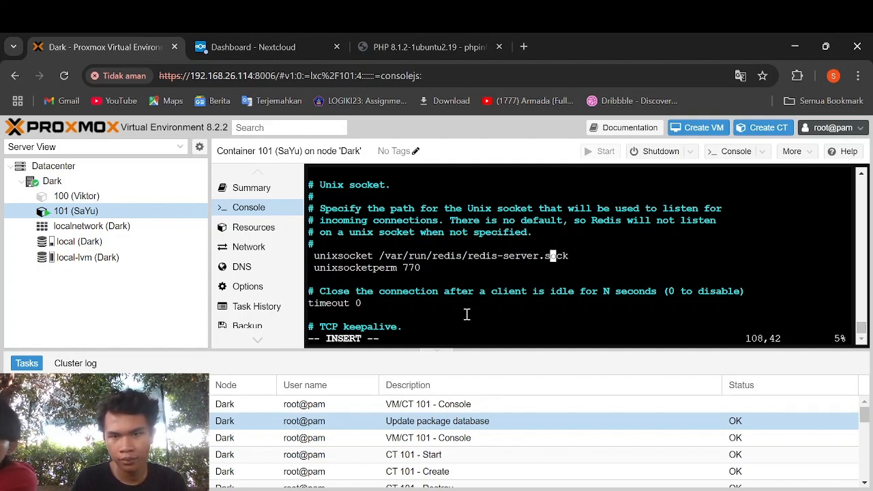
{"action": "key", "text": "Left"}
{"action": "key", "text": "Left"}
{"action": "key", "text": "BackSpace"}
{"action": "key", "text": "BackSpace"}
{"action": "key", "text": "BackSpace"}
{"action": "key", "text": "BackSpace"}
{"action": "key", "text": "BackSpace"}
{"action": "key", "text": "BackSpace"}
{"action": "key", "text": "BackSpace"}
{"action": "key", "text": "BackSpace"}
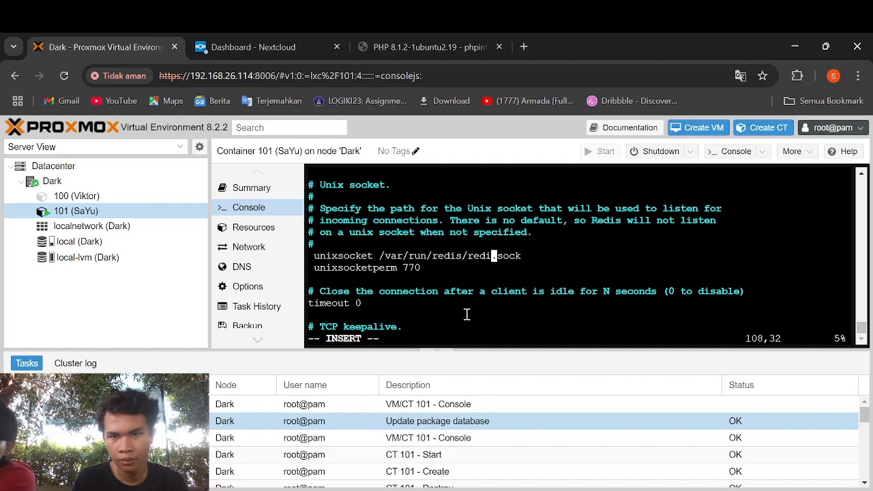
{"action": "type", "text": "s"}
{"action": "key", "text": "Escape"}
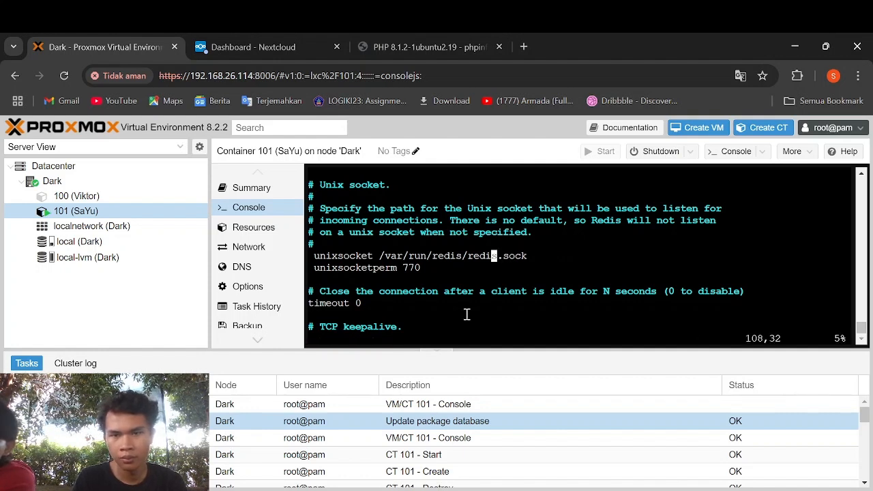
{"action": "type", "text": ":wq"}
{"action": "key", "text": "Return"}
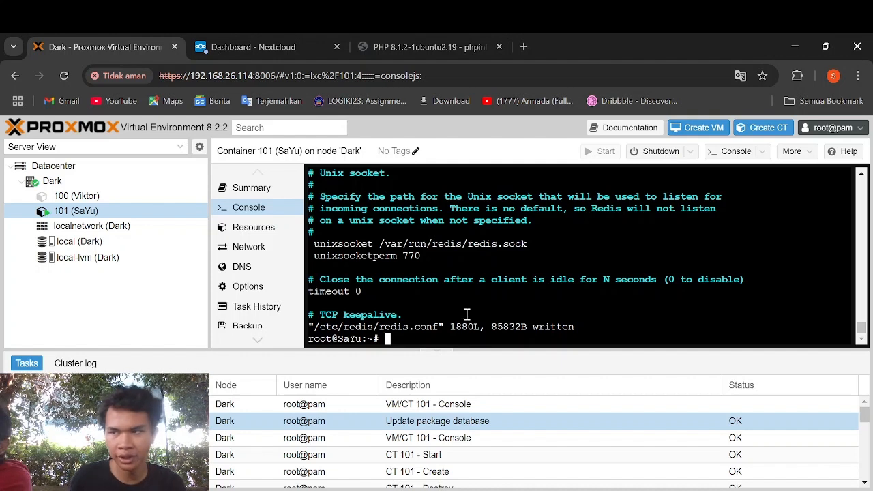
- Add www-data to the redis group, then open /var/www/nextcloud/config/config.php in vi
{"action": "type", "text": "us"}
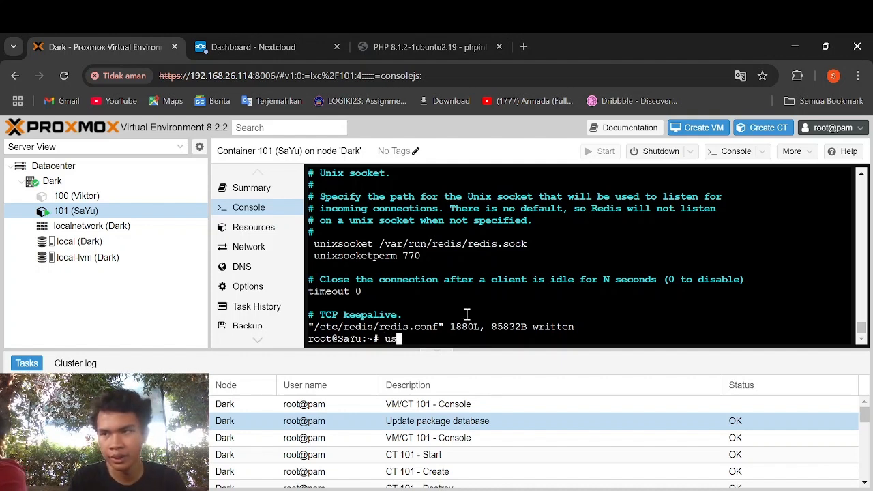
{"action": "type", "text": "ermod -a -"}
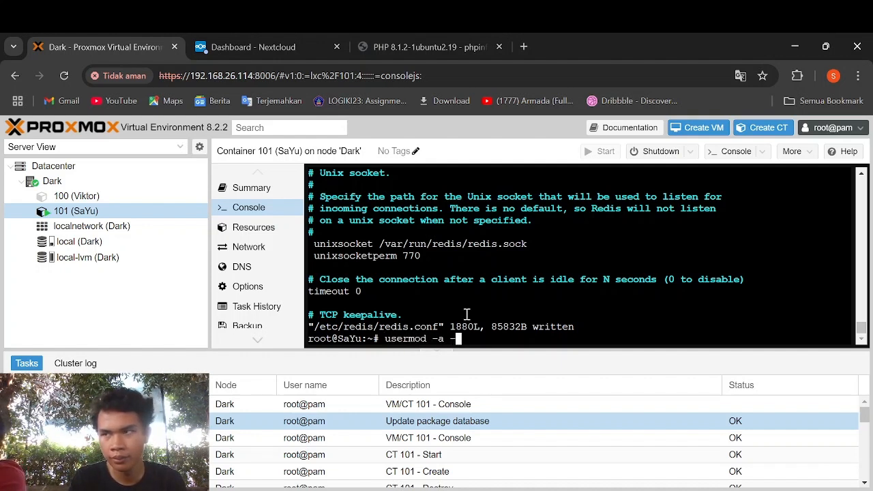
{"action": "type", "text": "G redis www-data"}
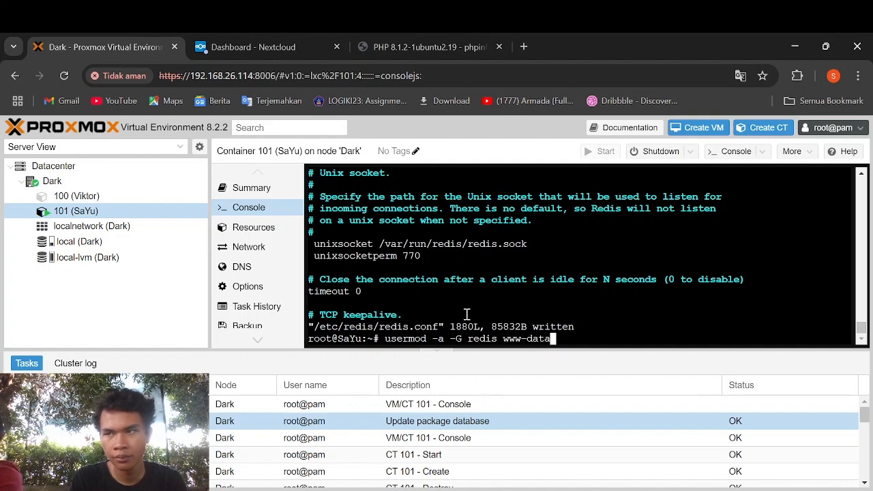
{"action": "key", "text": "Return"}
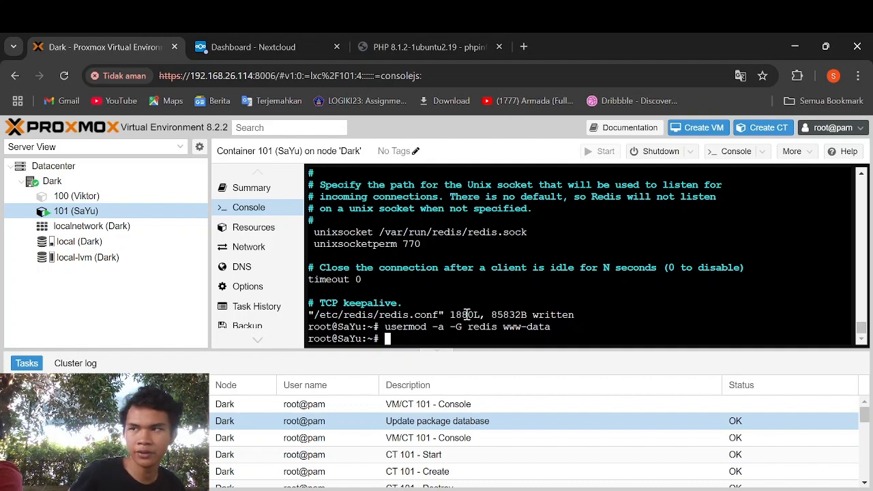
{"action": "type", "text": "v"}
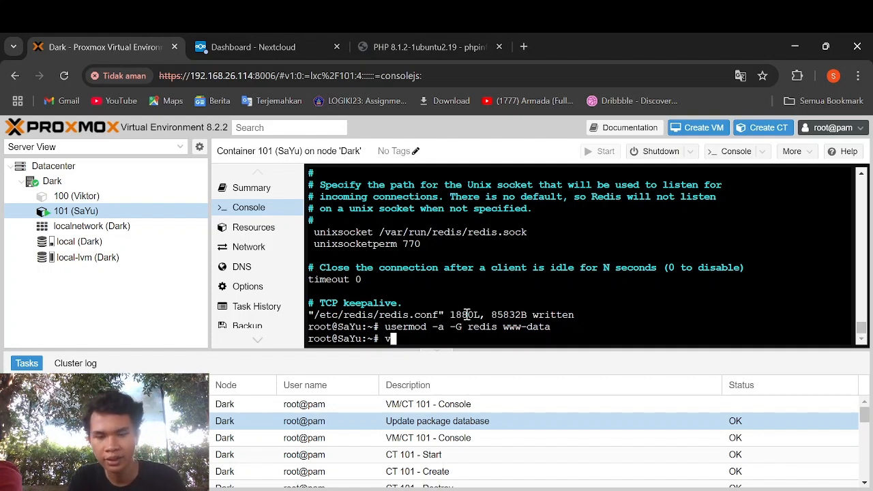
{"action": "type", "text": "i var"}
{"action": "key", "text": "BackSpace"}
{"action": "key", "text": "BackSpace"}
{"action": "key", "text": "BackSpace"}
{"action": "type", "text": "/"}
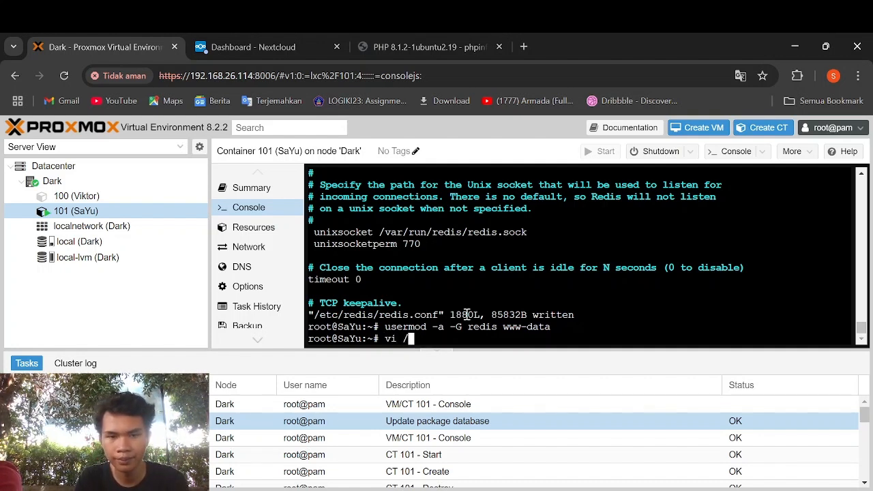
{"action": "type", "text": "var/www/ne"}
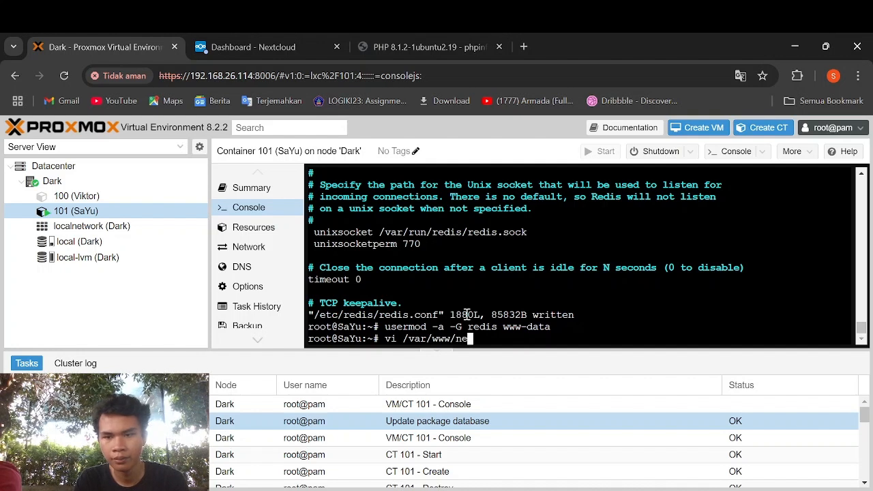
{"action": "type", "text": "xtcloud/"}
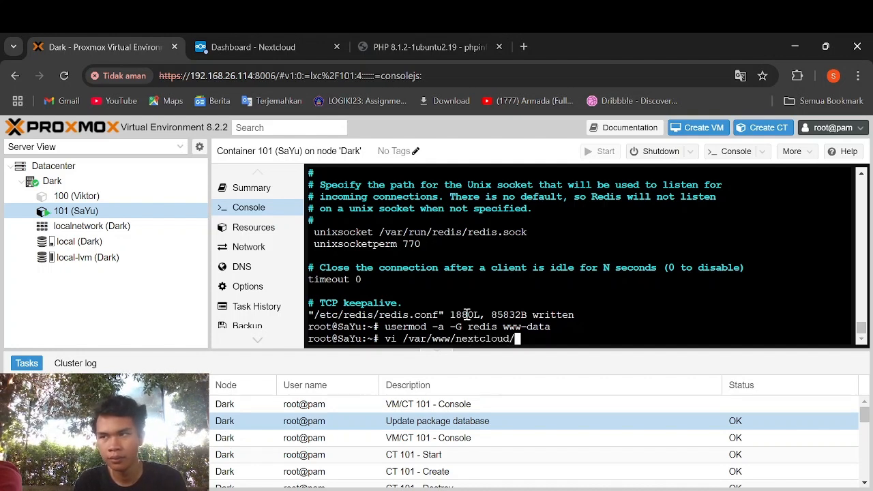
{"action": "type", "text": "config/confi"}
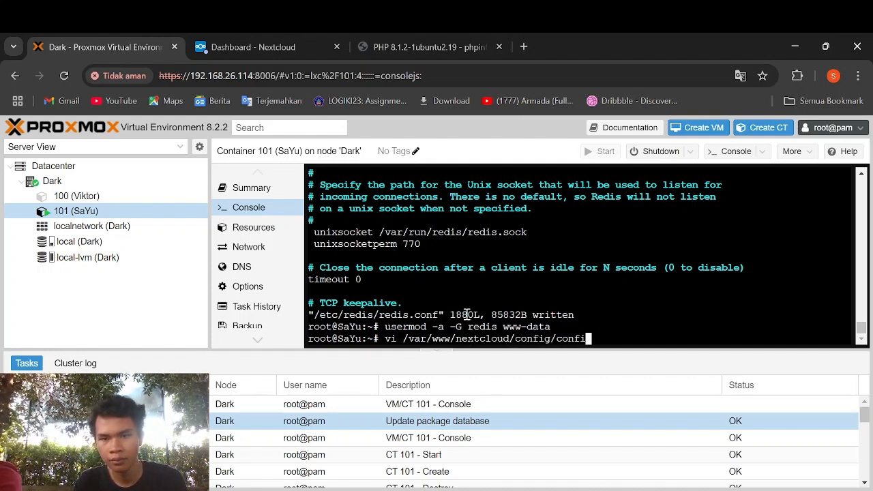
{"action": "type", "text": "g.php"}
{"action": "key", "text": "Return"}
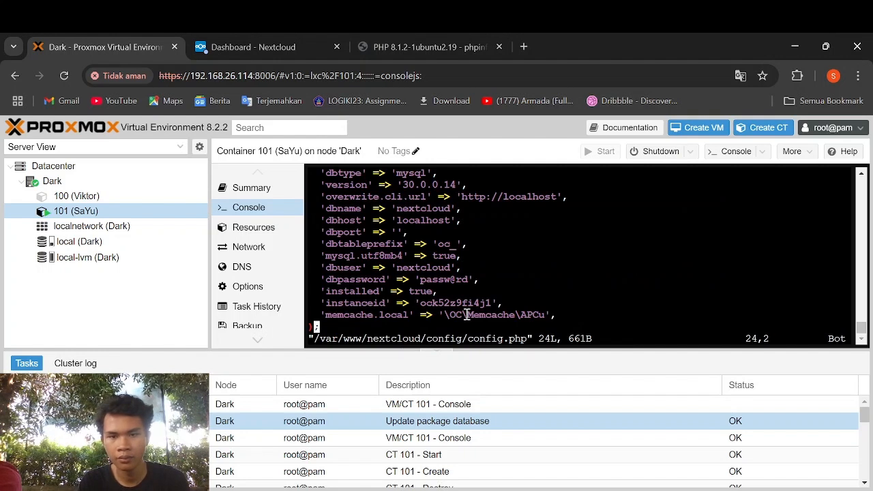
- Below memcache.local, add 'filelocking.enabled' => 'true', 'memcache.locking' => '\OC\Memcache\Redis', and begin the 'redis' array
{"action": "key", "text": "i"}
{"action": "key", "text": "Left"}
{"action": "key", "text": "Up"}
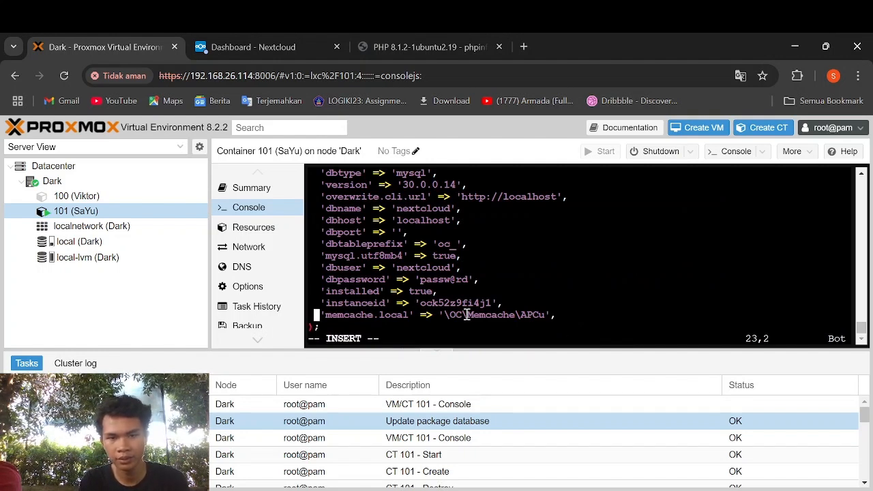
{"action": "key", "text": "Up"}
{"action": "key", "text": "Down"}
{"action": "key", "text": "Right"}
{"action": "key", "text": "Right"}
{"action": "key", "text": "Right"}
{"action": "key", "text": "Right"}
{"action": "key", "text": "Right"}
{"action": "key", "text": "Right"}
{"action": "key", "text": "Right"}
{"action": "key", "text": "Right"}
{"action": "key", "text": "Right"}
{"action": "key", "text": "Right"}
{"action": "key", "text": "Right"}
{"action": "key", "text": "Right"}
{"action": "key", "text": "Right"}
{"action": "key", "text": "Right"}
{"action": "key", "text": "Right"}
{"action": "key", "text": "Right"}
{"action": "key", "text": "Right"}
{"action": "key", "text": "Right"}
{"action": "key", "text": "Right"}
{"action": "key", "text": "Right"}
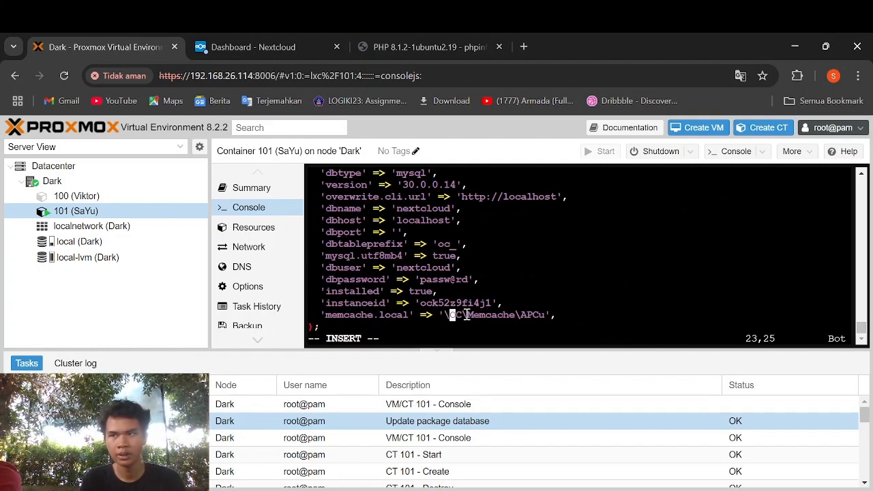
{"action": "key", "text": "Right"}
{"action": "key", "text": "Right"}
{"action": "key", "text": "Return"}
{"action": "type", "text": "'fi"}
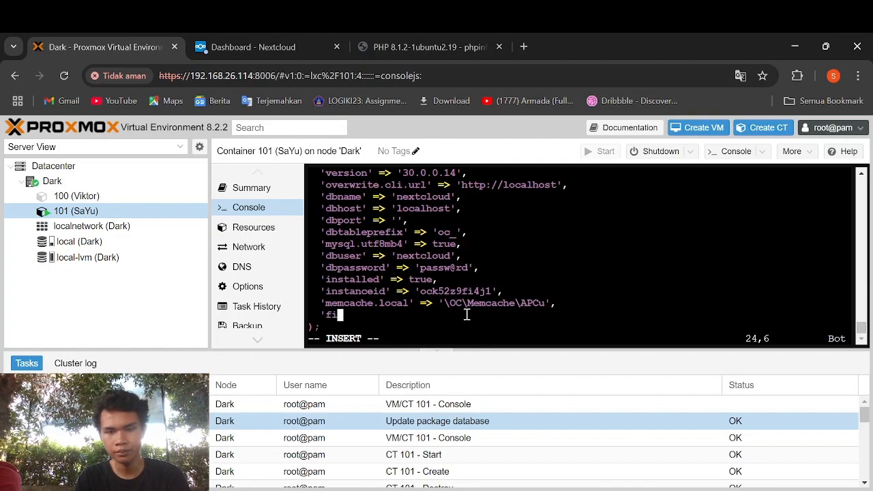
{"action": "type", "text": "lelocking."}
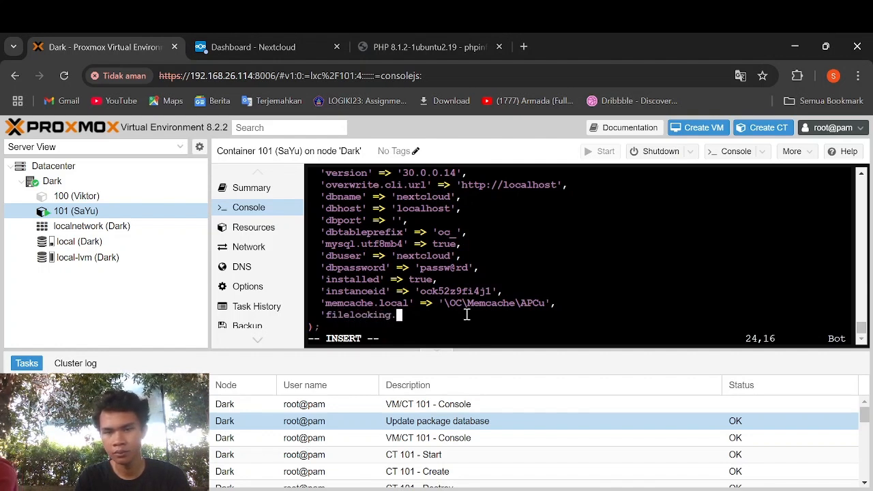
{"action": "type", "text": "enabled' => "}
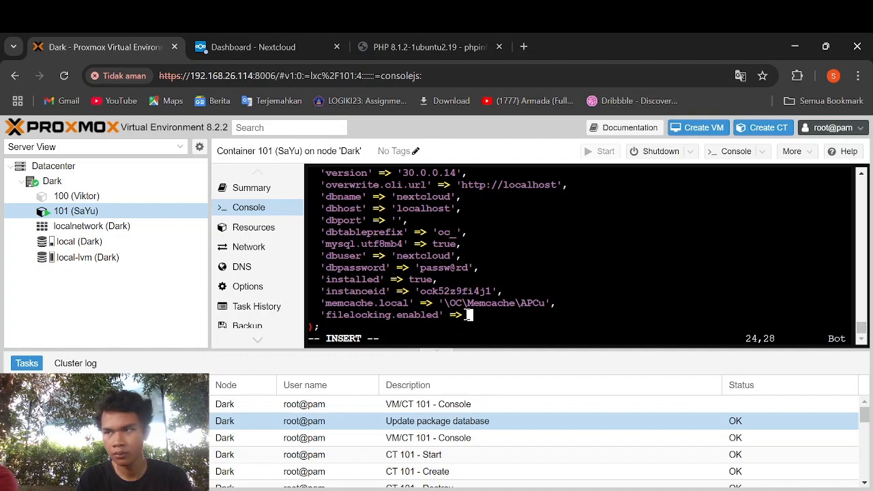
{"action": "type", "text": "'true'"}
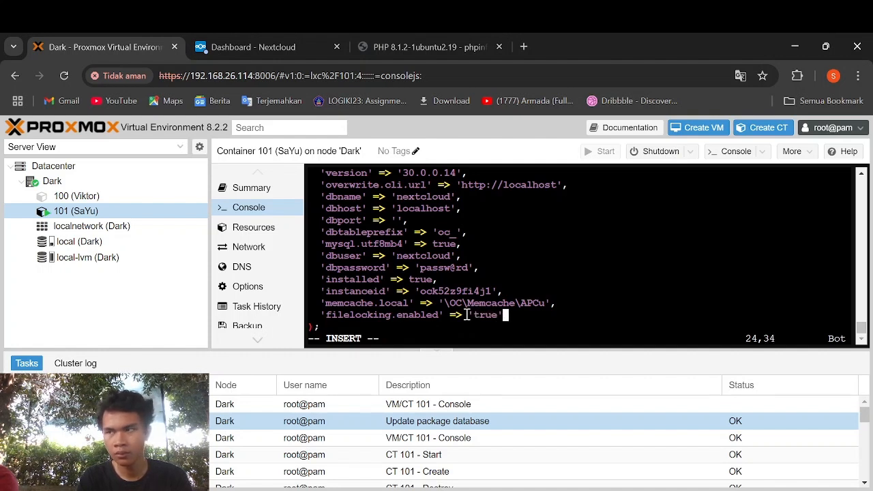
{"action": "key", "text": "Return"}
{"action": "type", "text": "'mem"}
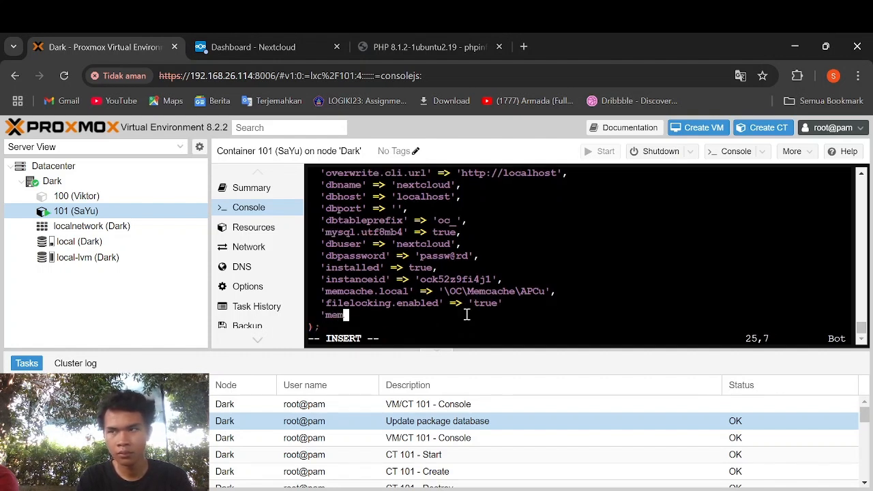
{"action": "type", "text": "cache.lock"}
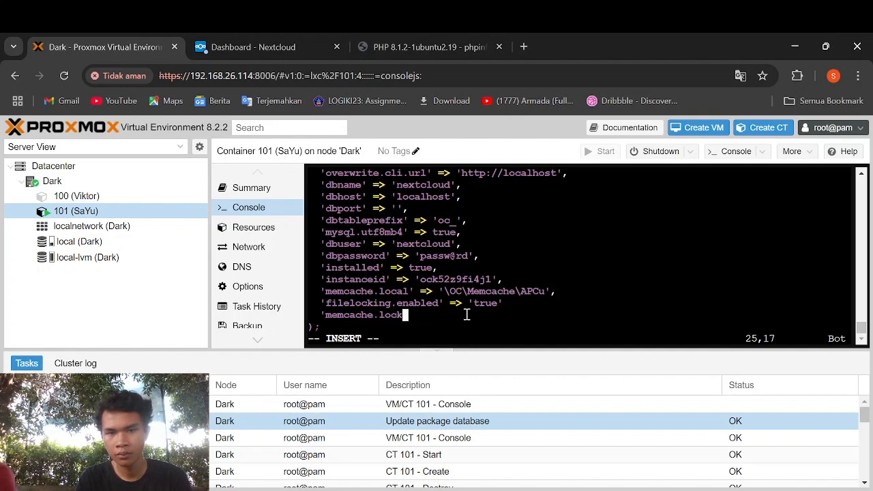
{"action": "type", "text": "ing' "}
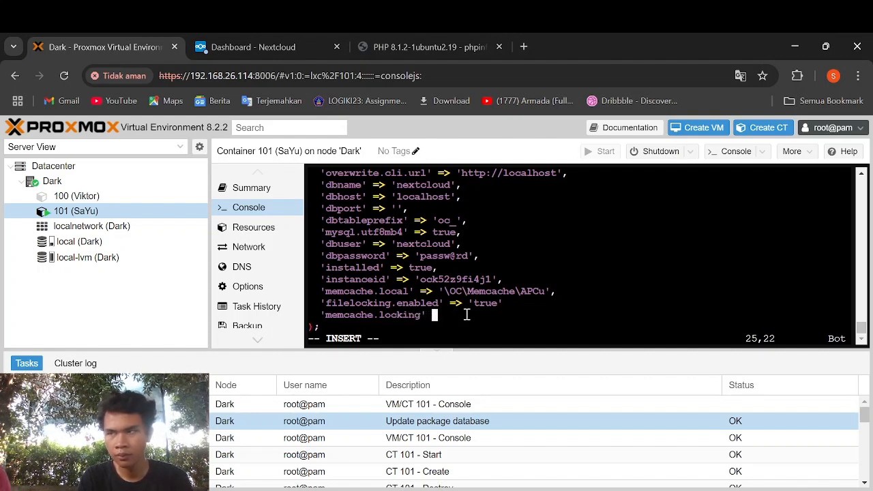
{"action": "type", "text": "=> '"}
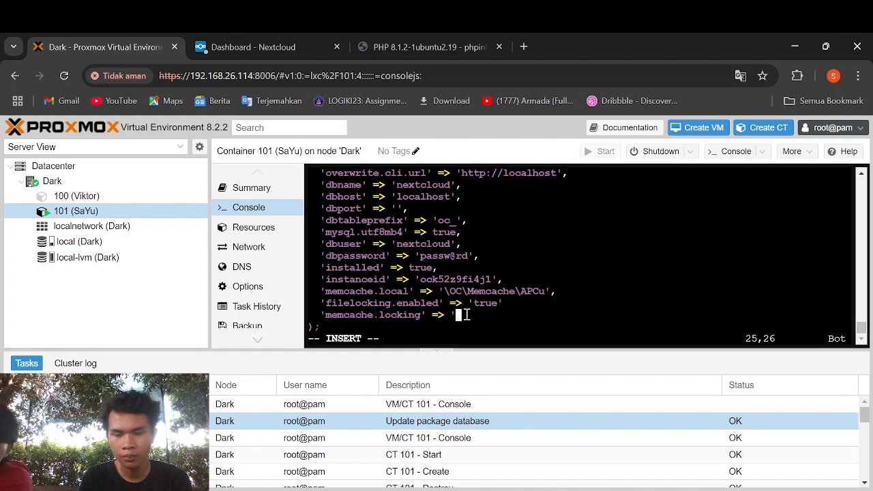
{"action": "type", "text": "\\OC\\"}
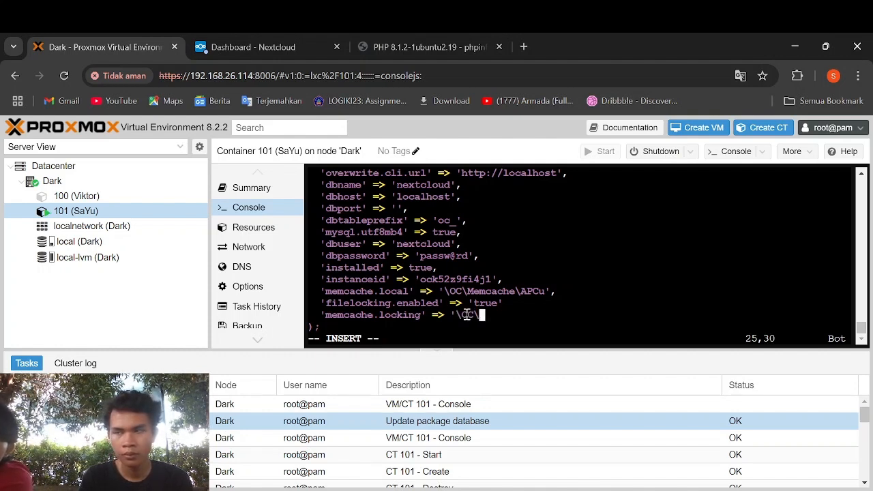
{"action": "type", "text": "Memcache\\"}
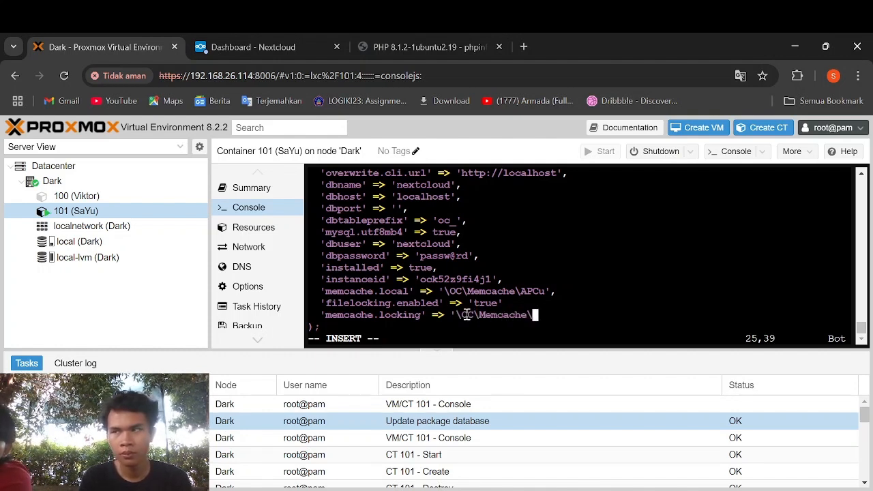
{"action": "type", "text": "Redis"}
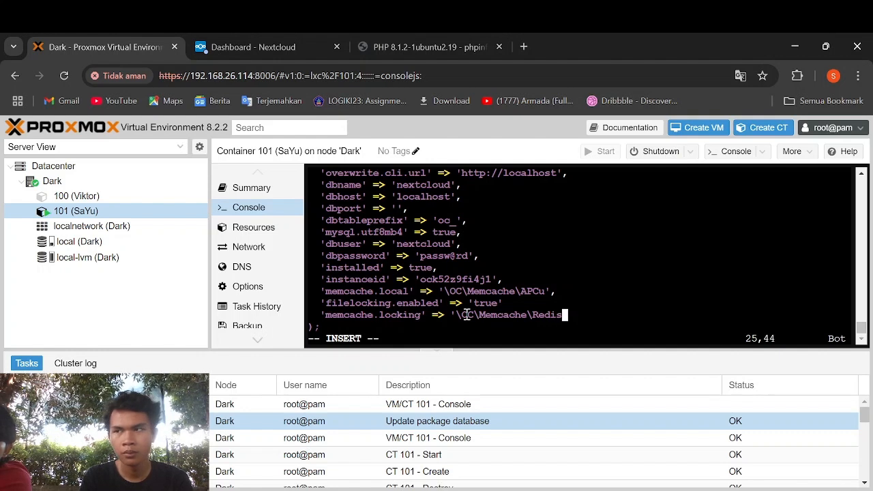
{"action": "type", "text": "',"}
{"action": "key", "text": "Return"}
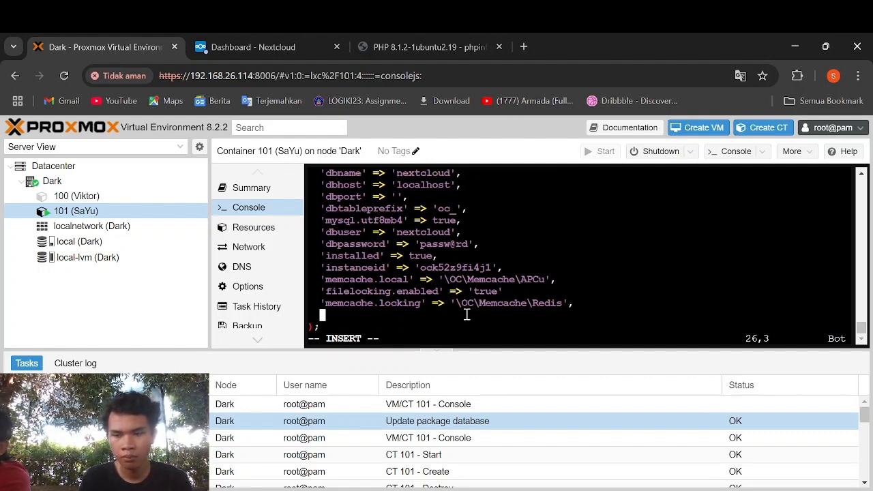
{"action": "type", "text": "'re"}
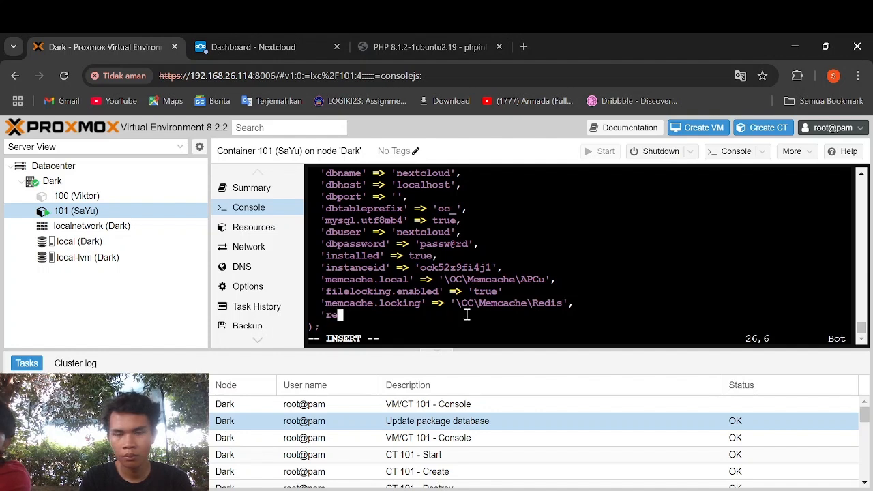
{"action": "type", "text": "dis' "}
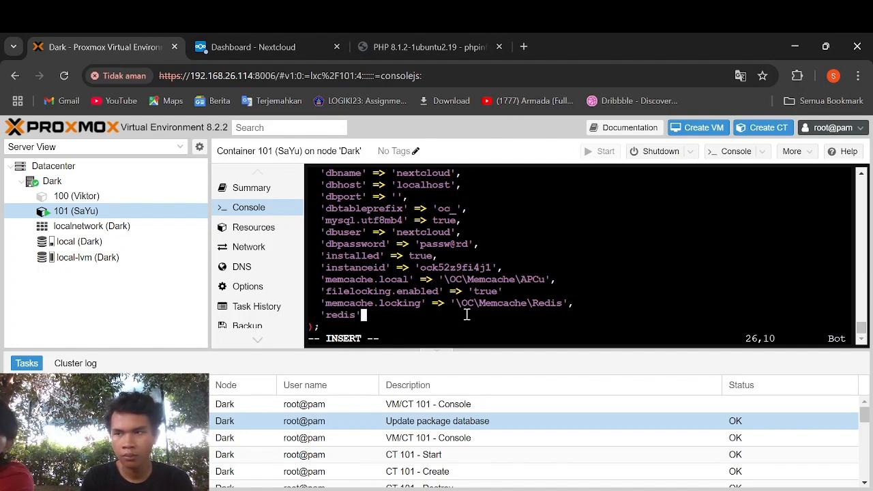
{"action": "type", "text": "=> "}
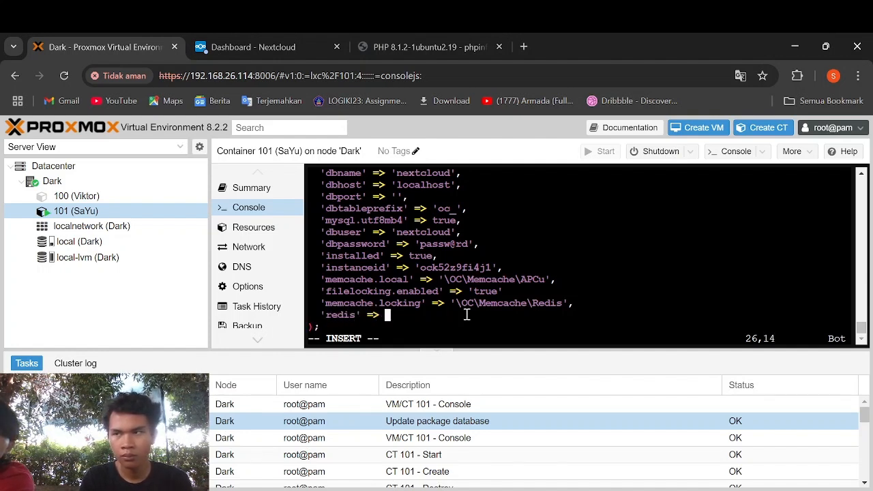
{"action": "type", "text": "["}
- Add the redis host '/var/run/redis/redis.sock' and port 0 entries
{"action": "key", "text": "Return"}
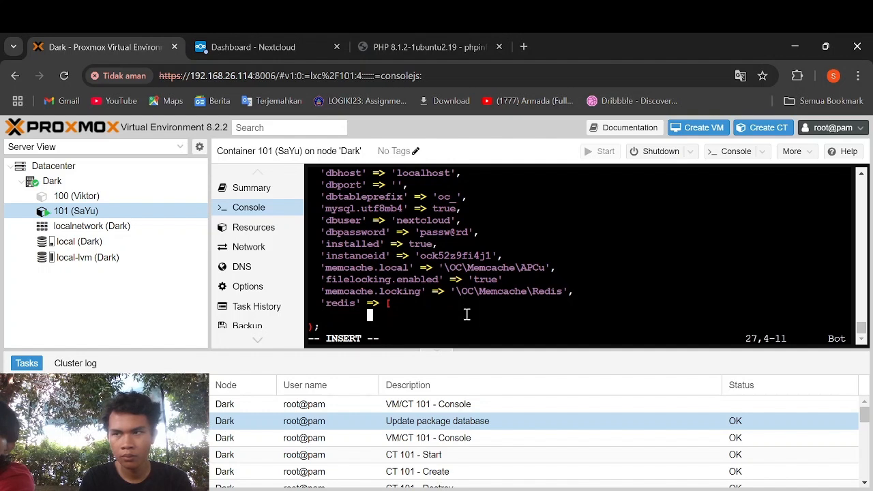
{"action": "type", "text": "'host"}
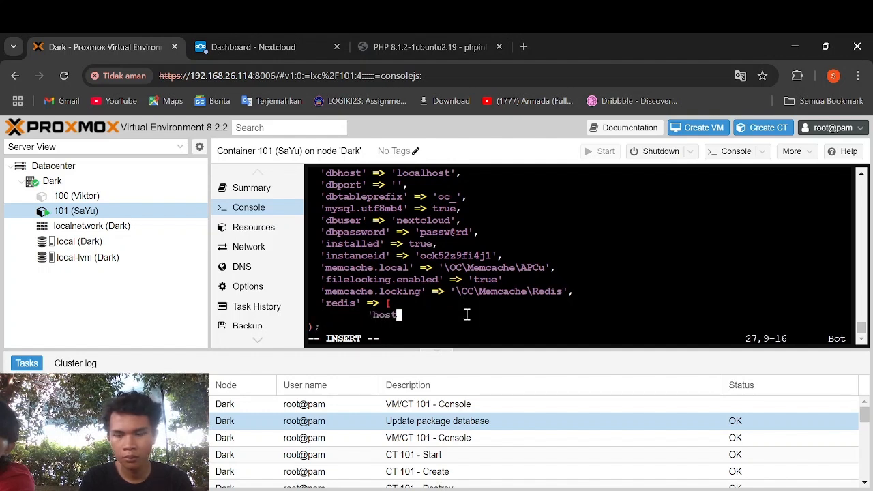
{"action": "type", "text": "' => "}
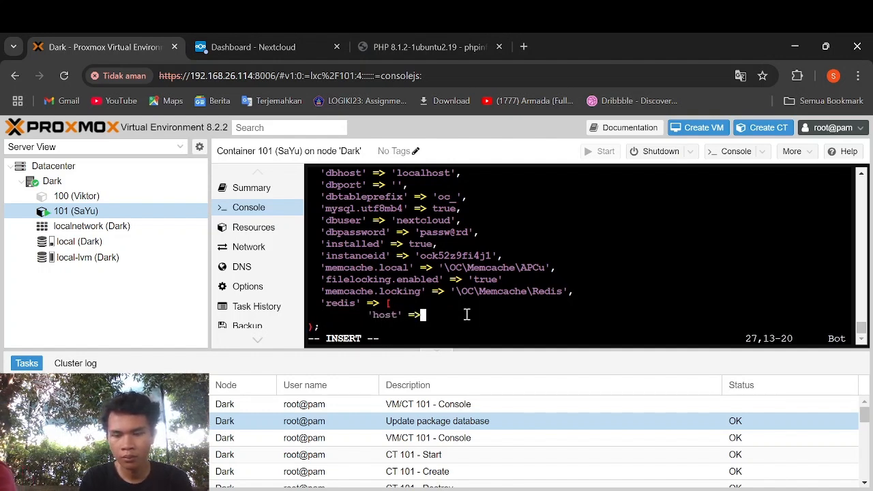
{"action": "type", "text": "'"}
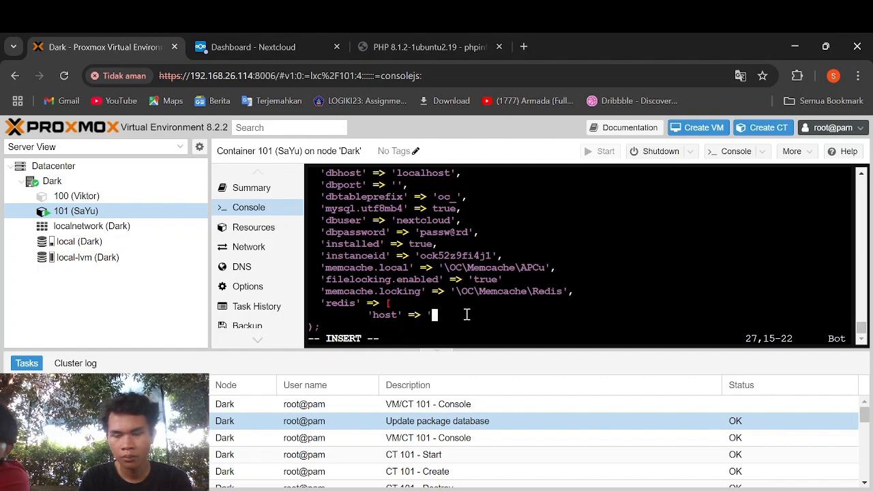
{"action": "type", "text": "/var/r"}
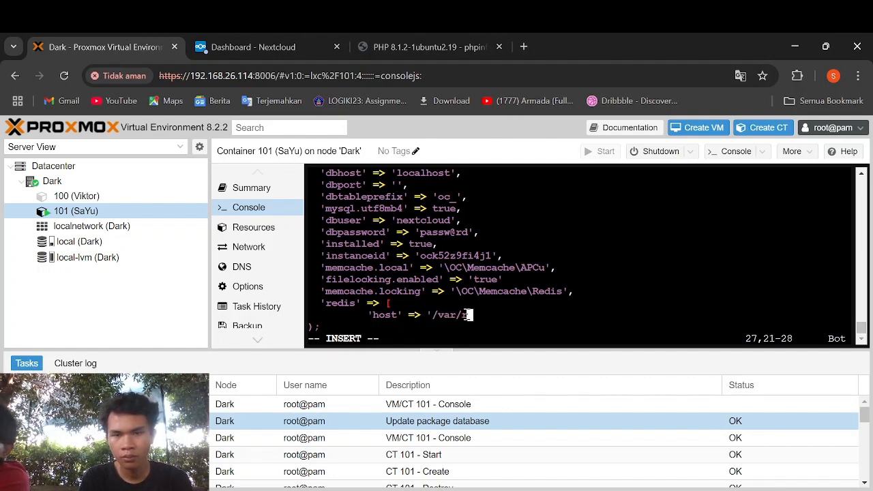
{"action": "type", "text": "un/redis/re"}
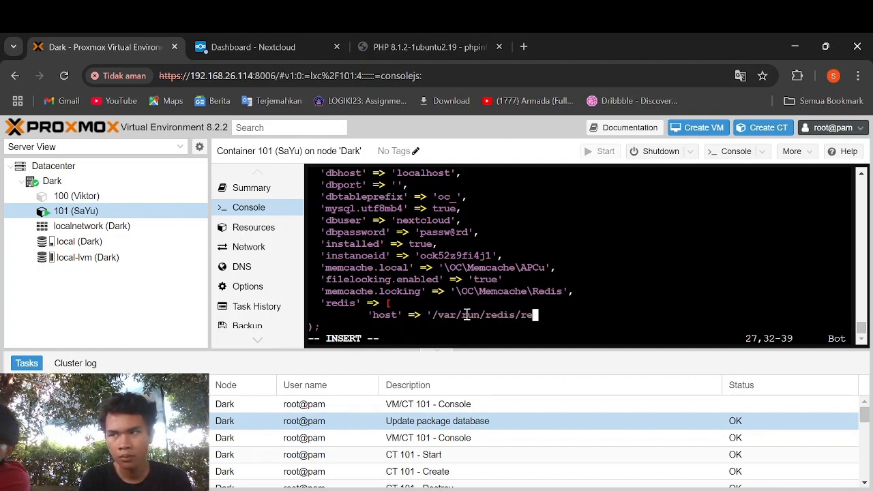
{"action": "type", "text": "dis/s"}
{"action": "key", "text": "BackSpace"}
{"action": "key", "text": "BackSpace"}
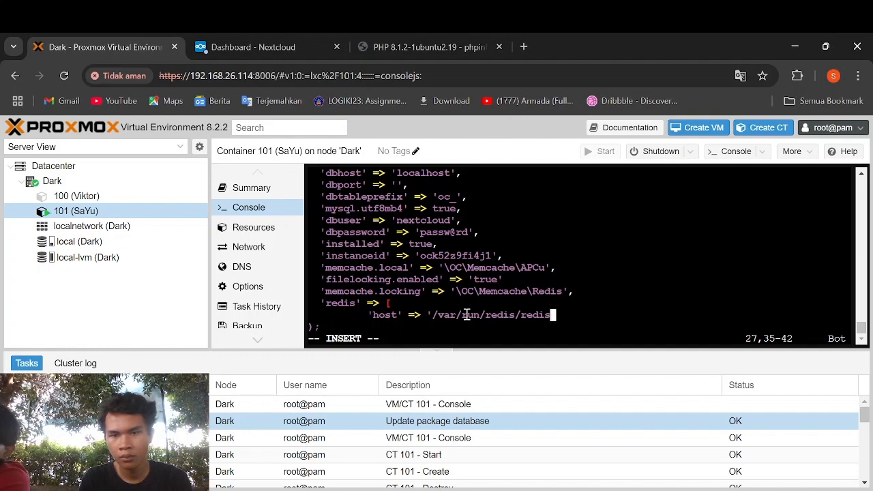
{"action": "type", "text": ".sock"}
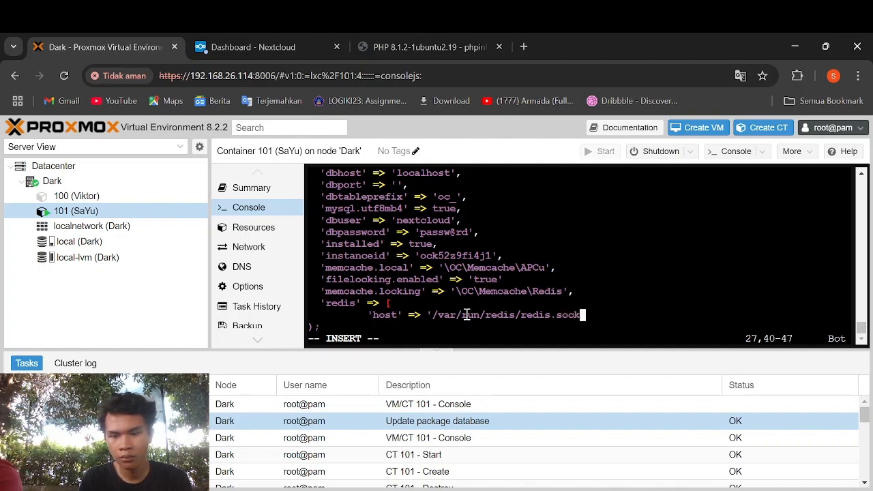
{"action": "type", "text": "'"}
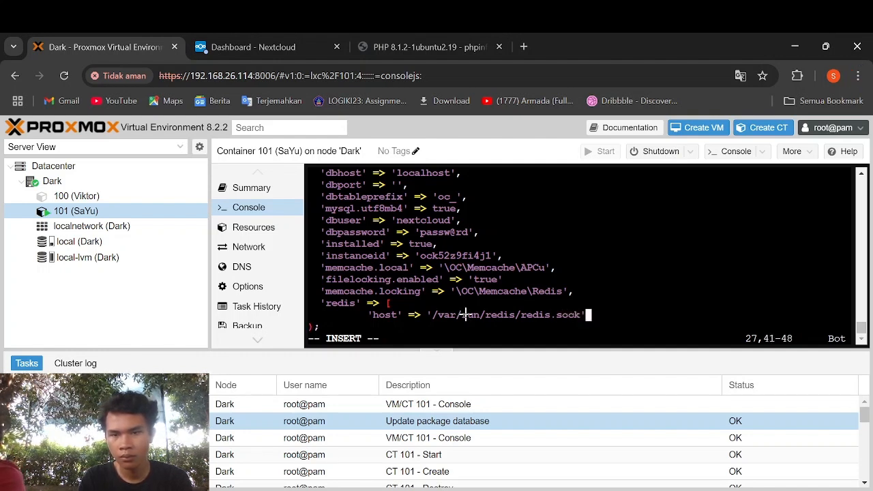
{"action": "type", "text": ","}
{"action": "key", "text": "Return"}
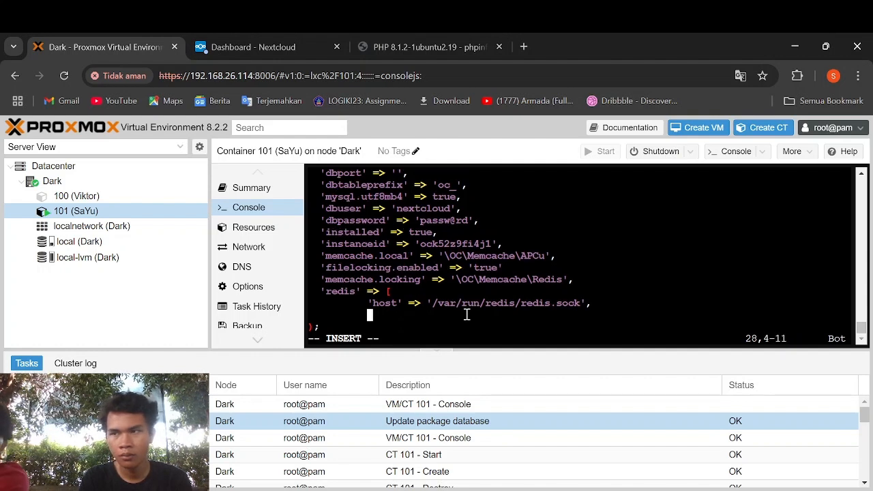
{"action": "type", "text": "'por"}
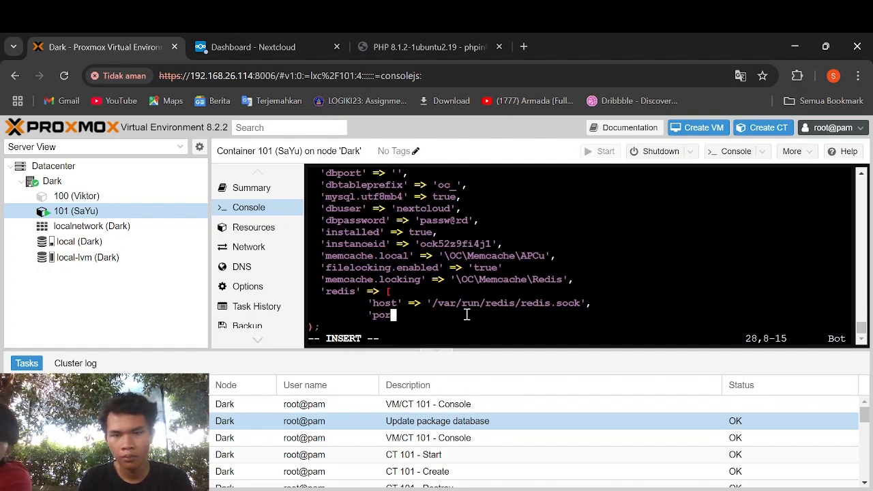
{"action": "type", "text": "t' ="}
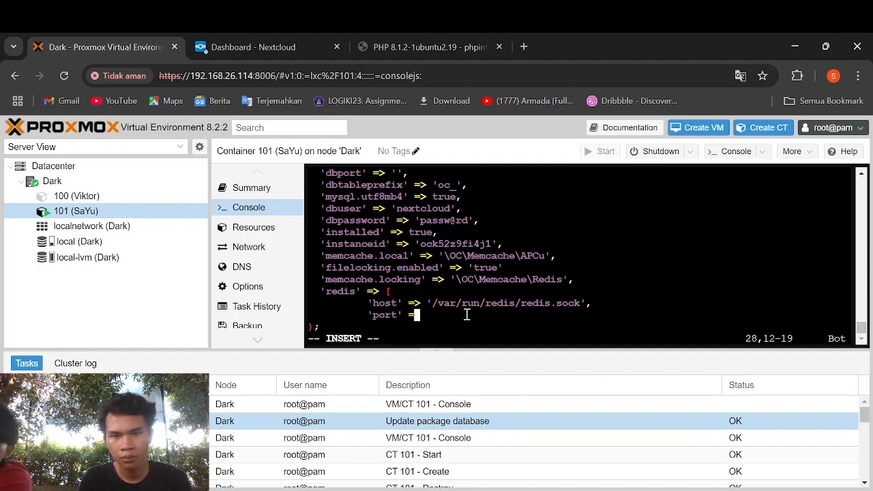
{"action": "type", "text": "> '0'"}
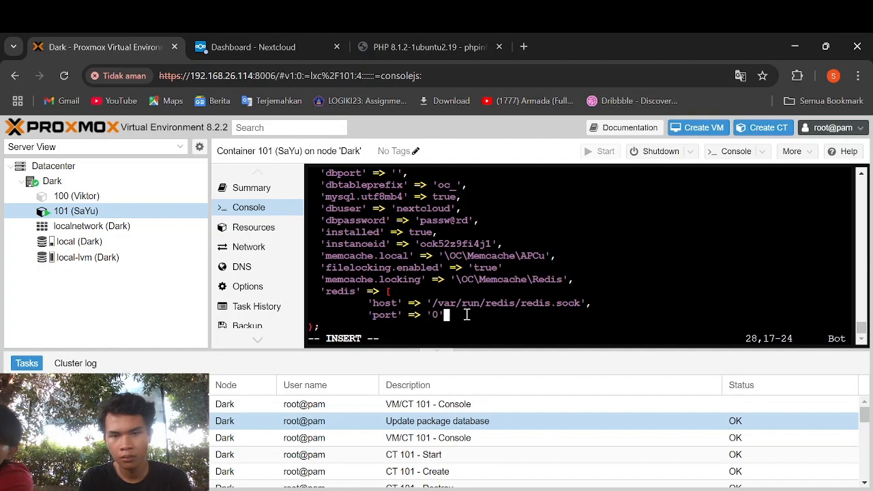
{"action": "type", "text": ","}
{"action": "key", "text": "Return"}
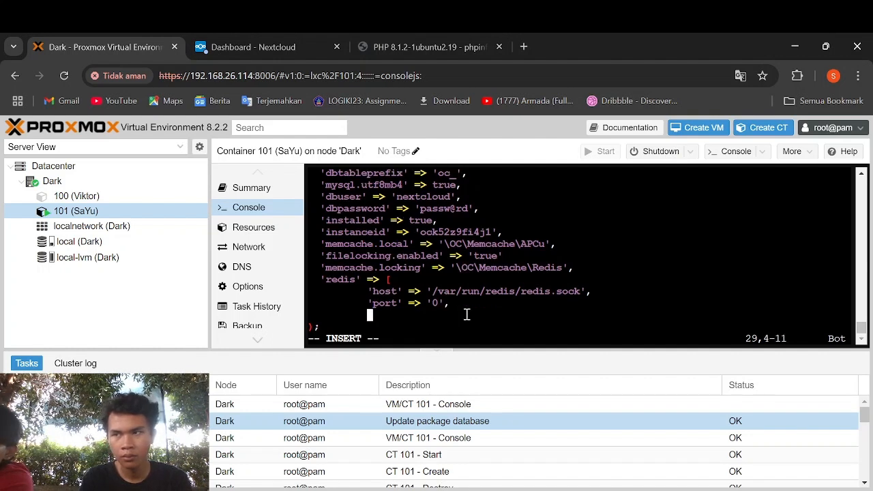
{"action": "key", "text": "BackSpace"}
{"action": "key", "text": "BackSpace"}
{"action": "key", "text": "BackSpace"}
{"action": "key", "text": "BackSpace"}
{"action": "key", "text": "BackSpace"}
{"action": "key", "text": "BackSpace"}
{"action": "key", "text": "BackSpace"}
{"action": "key", "text": "BackSpace"}
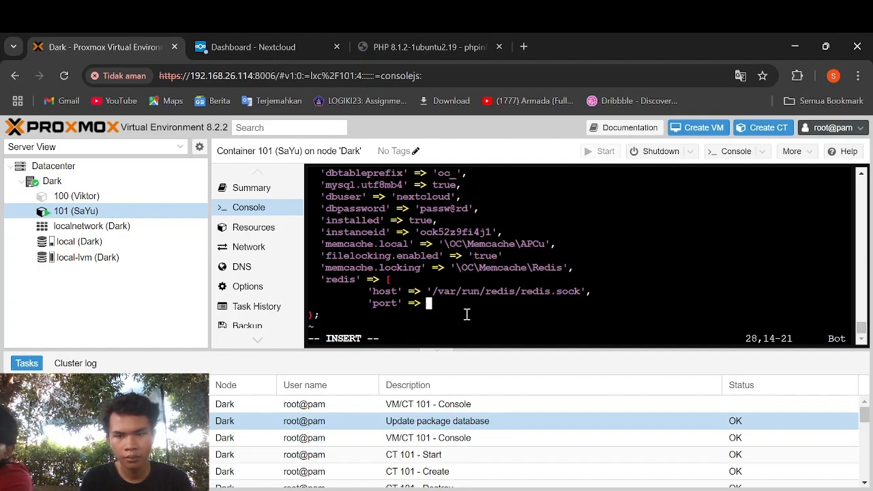
{"action": "type", "text": "0,"}
{"action": "key", "text": "Return"}
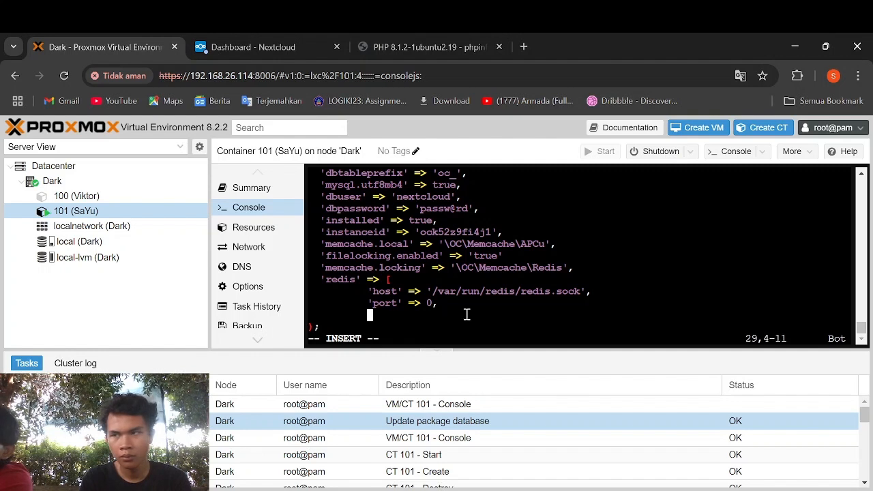
- Add dbindex 0, an empty password and timeout 1.5, close the redis block, and save config.php
{"action": "type", "text": "'dbin"}
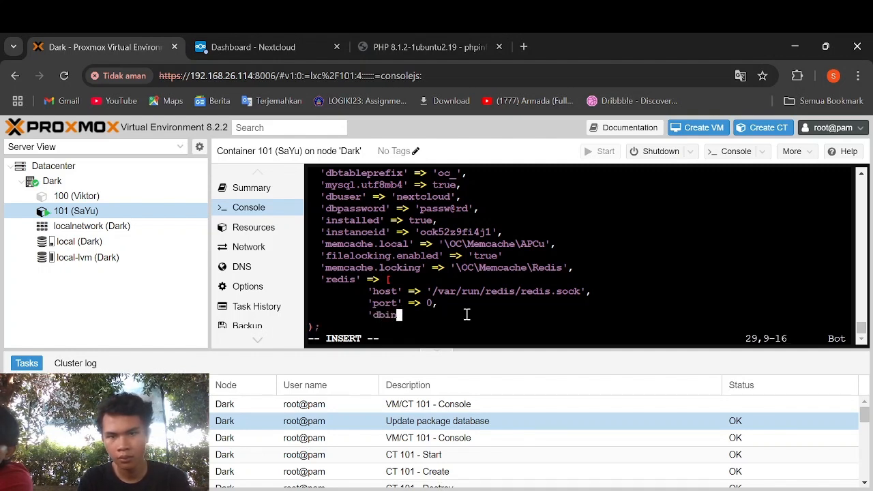
{"action": "type", "text": "dex' => 0"}
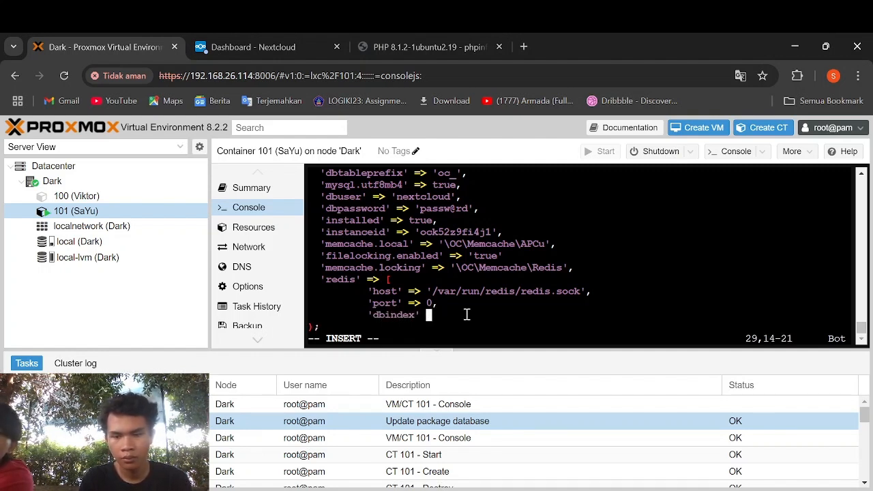
{"action": "type", "text": ","}
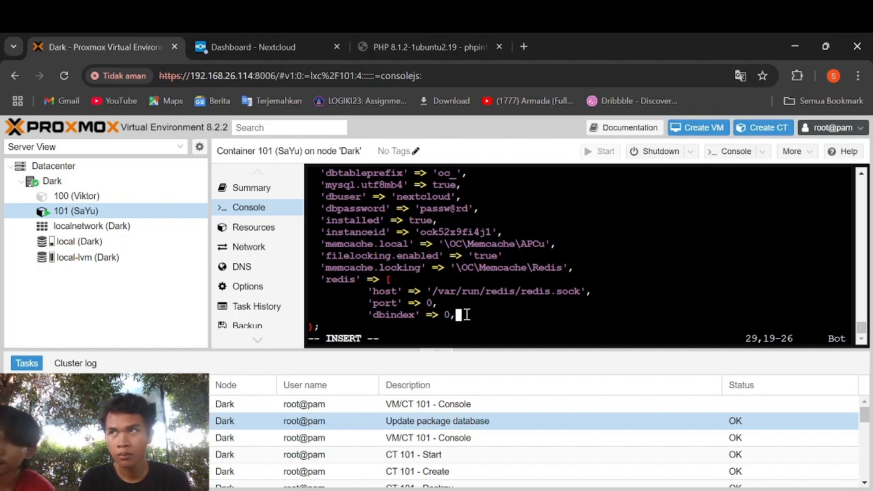
{"action": "key", "text": "Return"}
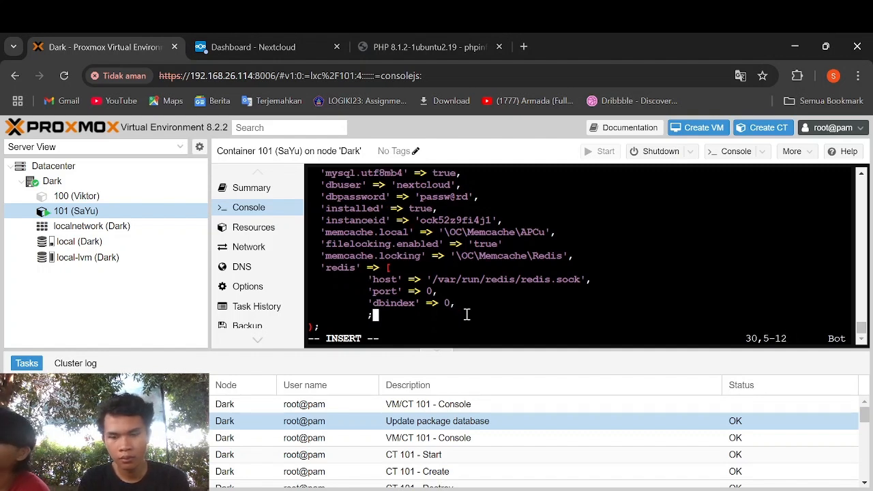
{"action": "type", "text": "'passwo"}
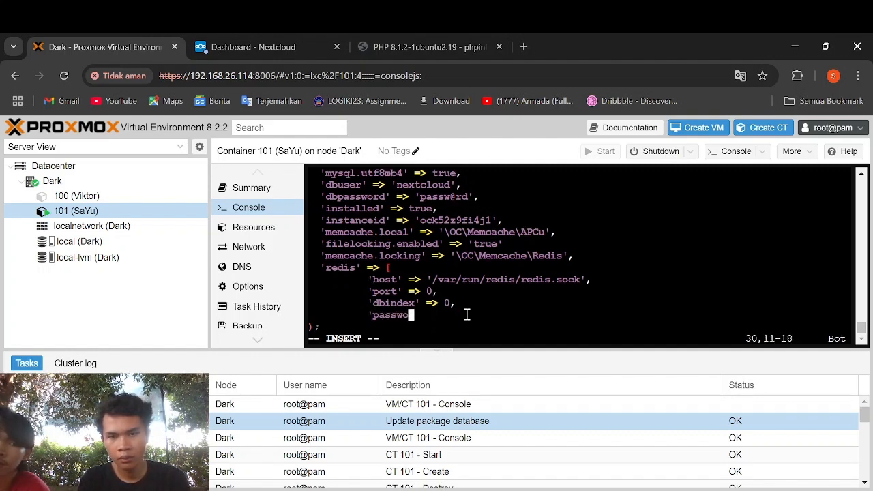
{"action": "type", "text": "rd' =>"}
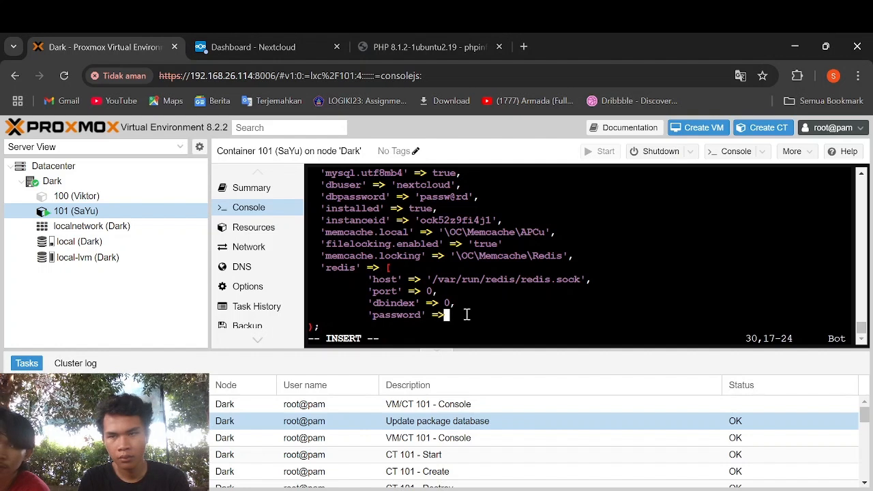
{"action": "key", "text": "Return"}
{"action": "key", "text": "Return"}
{"action": "key", "text": "BackSpace"}
{"action": "key", "text": "BackSpace"}
{"action": "key", "text": "BackSpace"}
{"action": "key", "text": "BackSpace"}
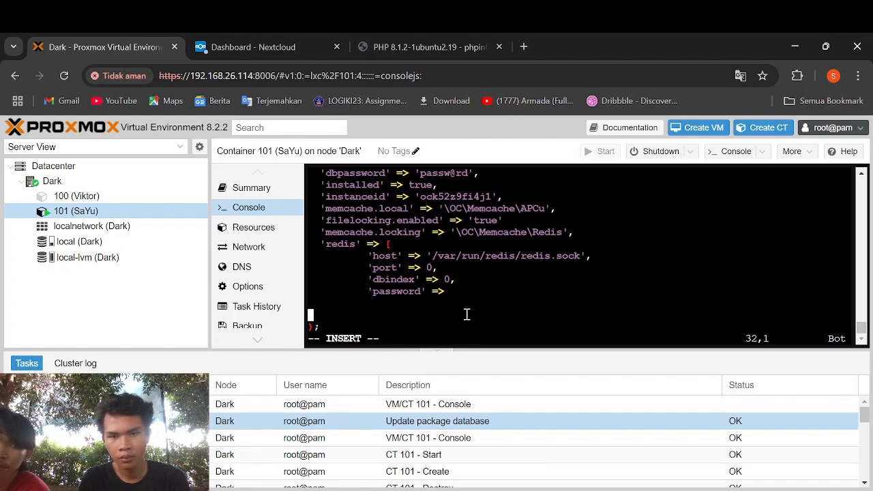
{"action": "type", "text": "'',"}
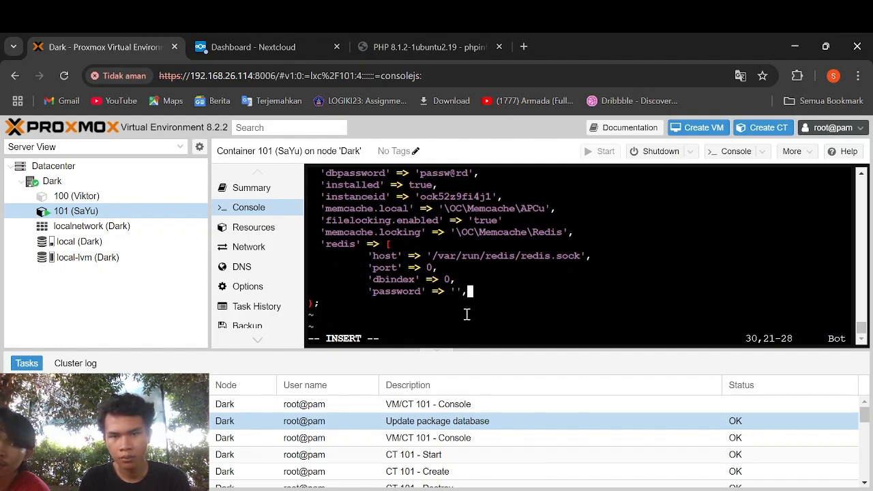
{"action": "key", "text": "Return"}
{"action": "type", "text": "'ti"}
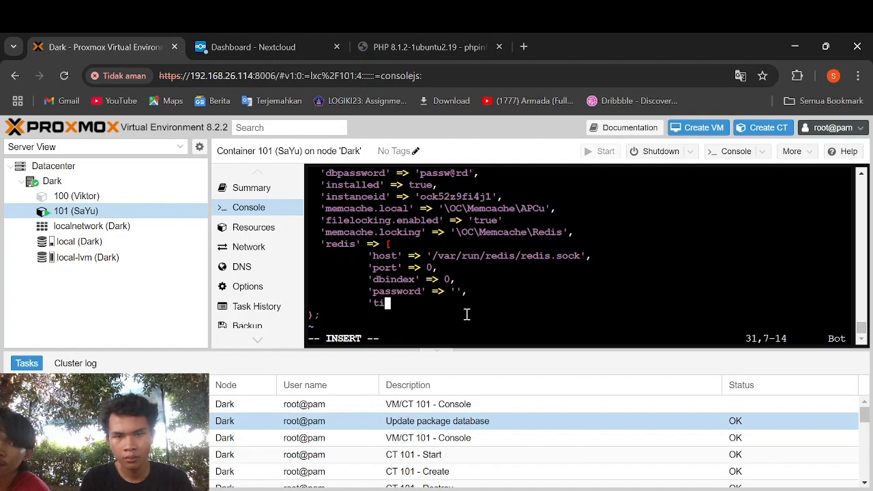
{"action": "type", "text": "meout' "}
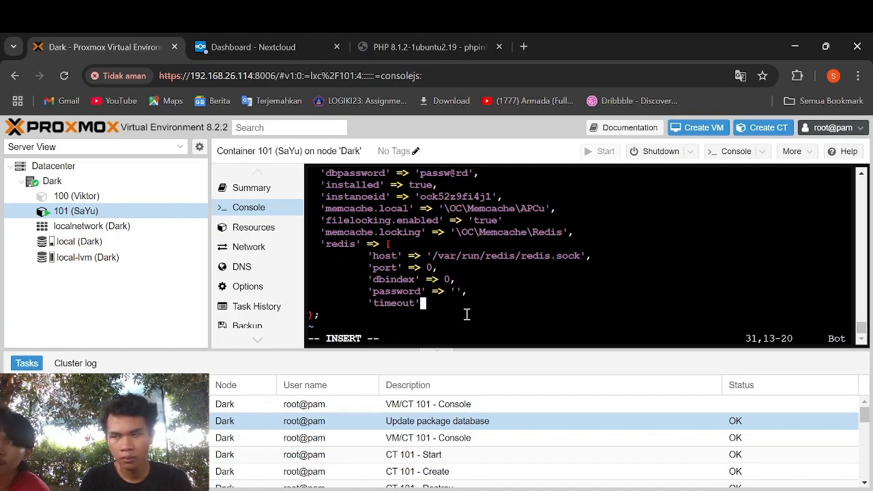
{"action": "type", "text": "=> 1."}
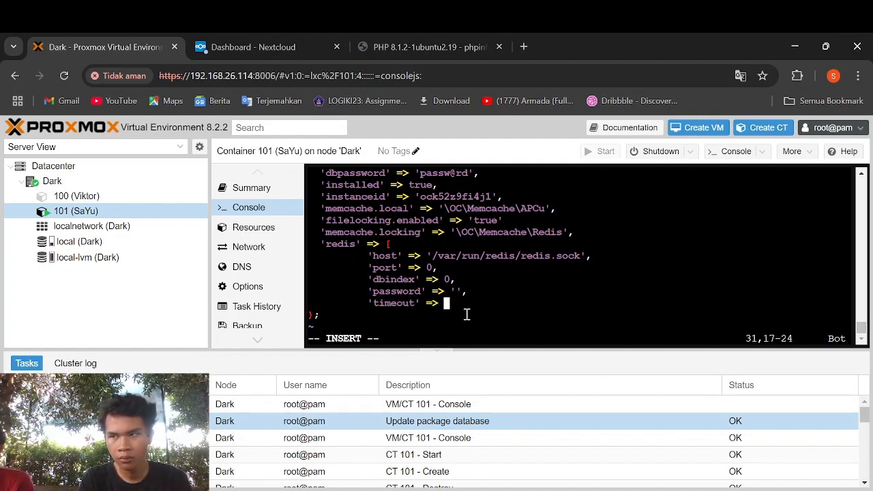
{"action": "type", "text": "5"}
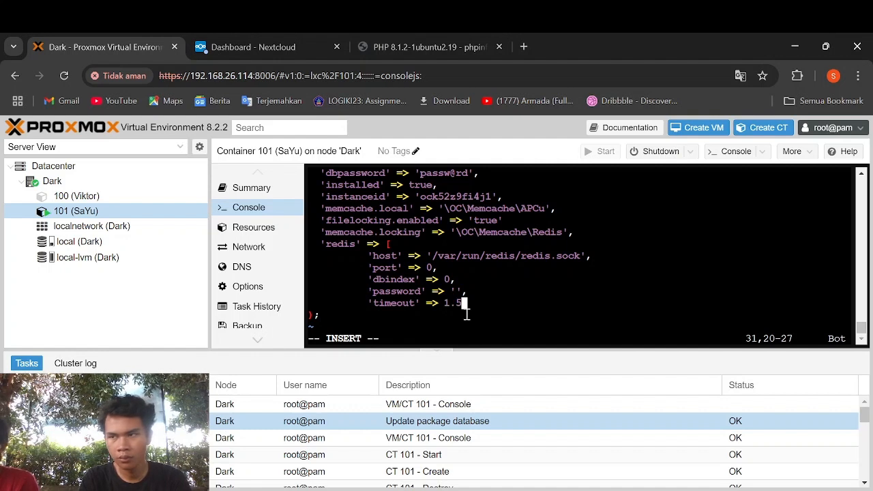
{"action": "type", "text": "m"}
{"action": "key", "text": "BackSpace"}
{"action": "type", "text": ","}
{"action": "key", "text": "Return"}
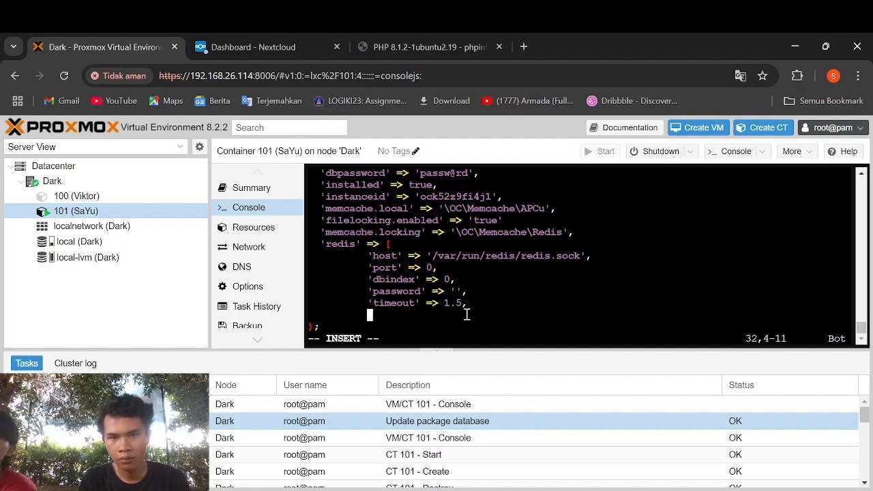
{"action": "key", "text": "BackSpace"}
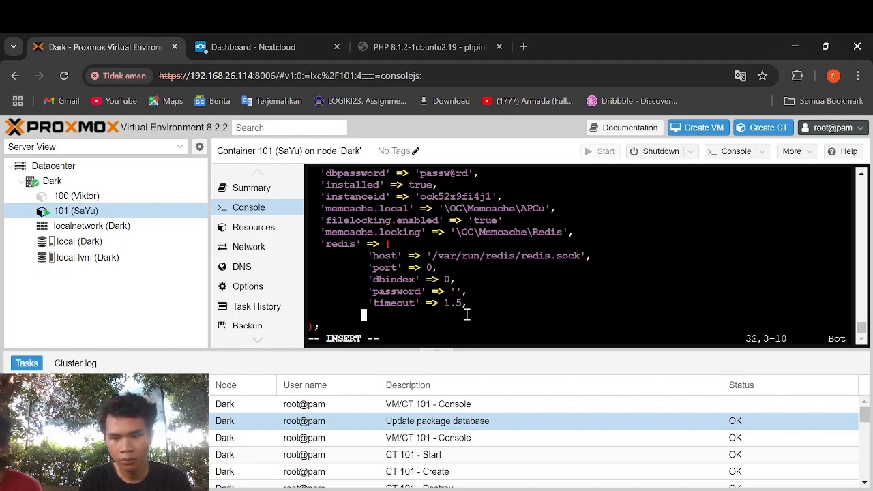
{"action": "type", "text": "],"}
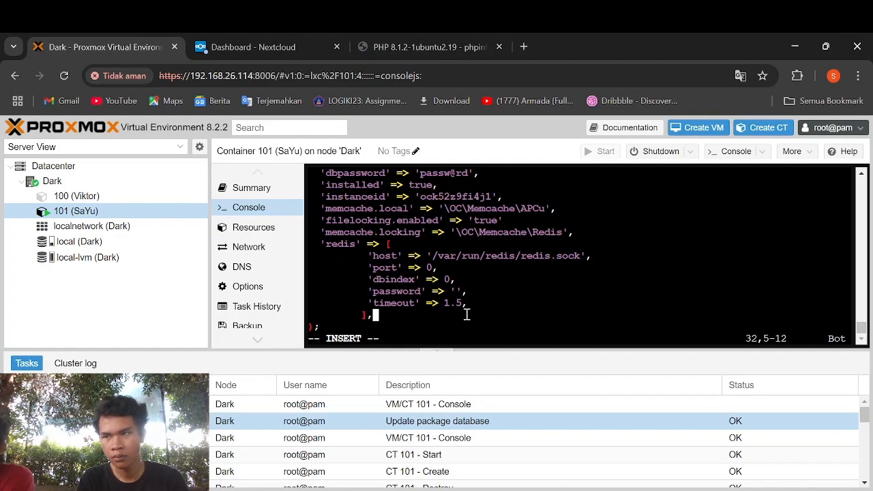
{"action": "key", "text": "Escape"}
{"action": "type", "text": ":x"}
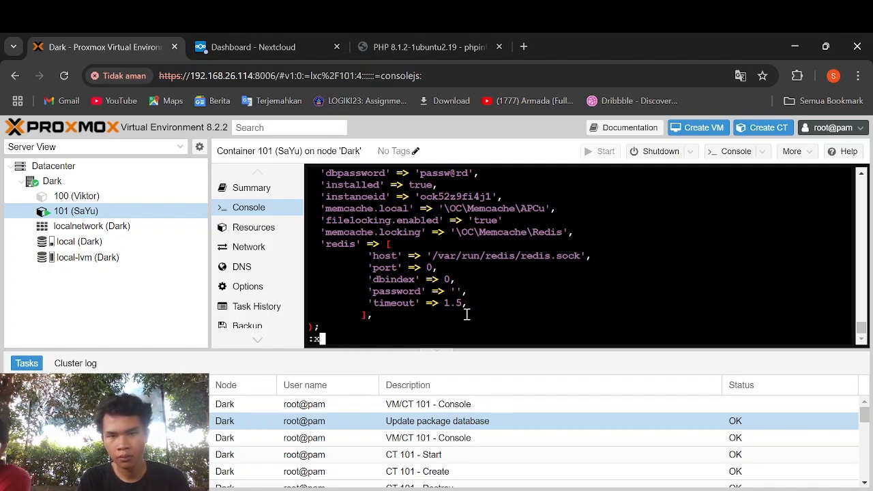
{"action": "key", "text": "Return"}
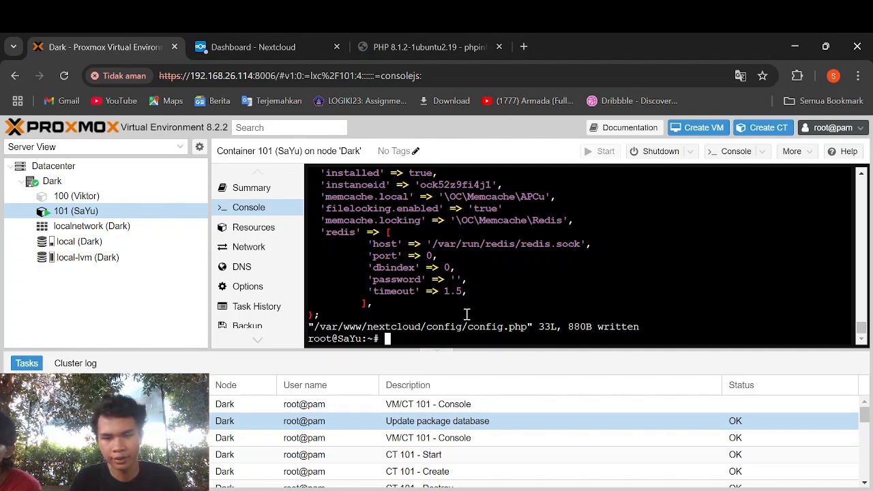
- Open /etc/php/8.1/fpm/php.ini in vi and jump to the [soap] section
{"action": "type", "text": "vi "}
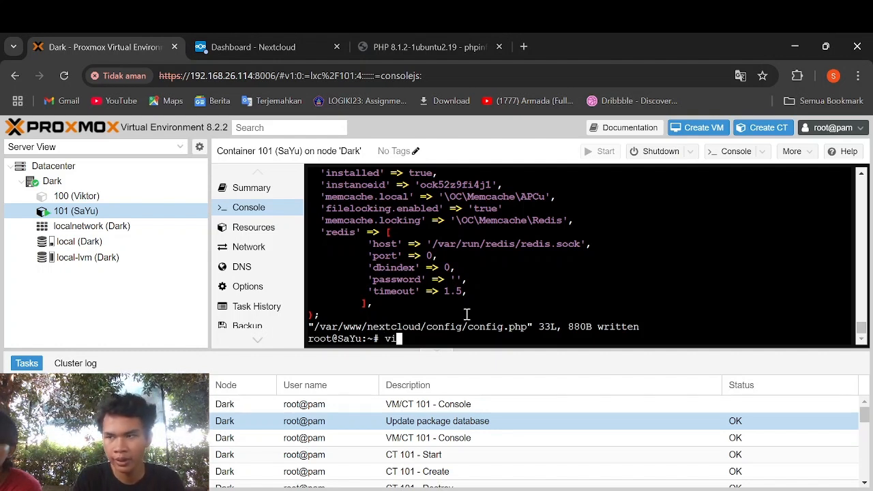
{"action": "type", "text": "/et"}
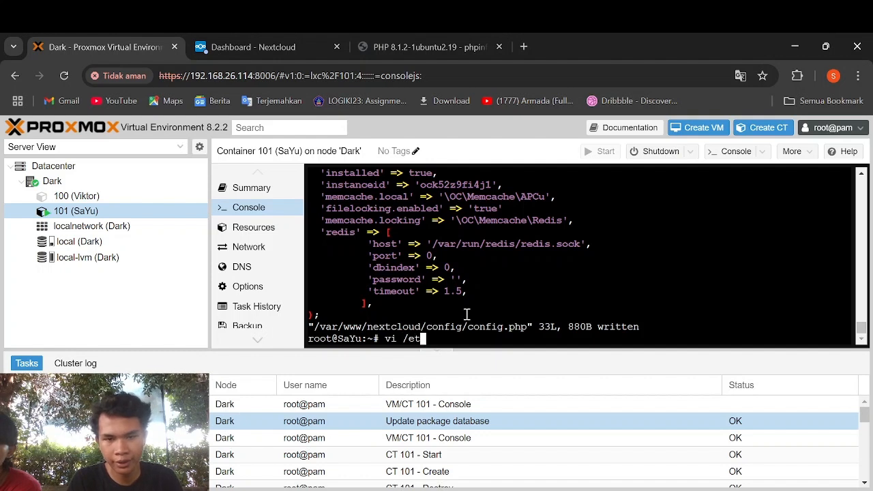
{"action": "type", "text": "c/php/8.1/"}
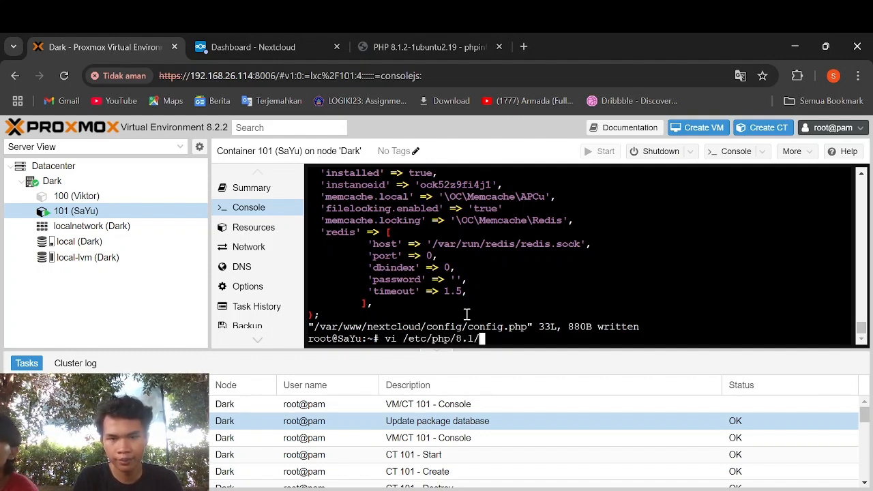
{"action": "type", "text": "fpm/php.ini"}
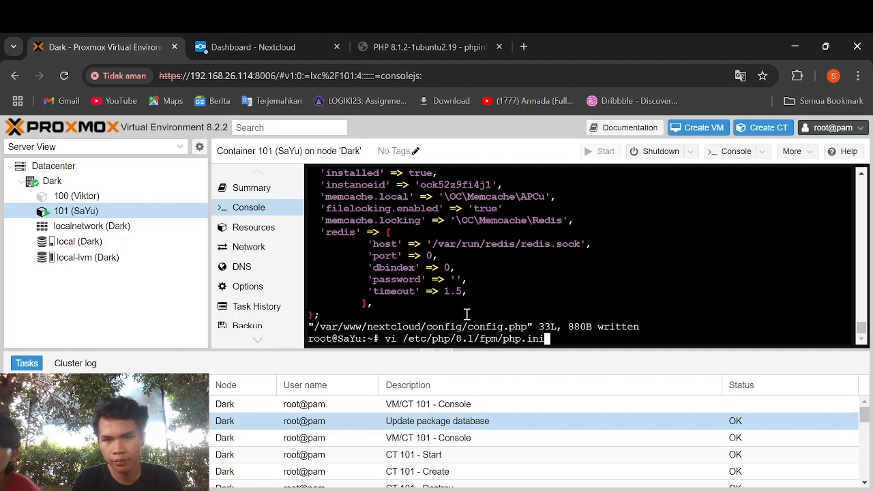
{"action": "key", "text": "Return"}
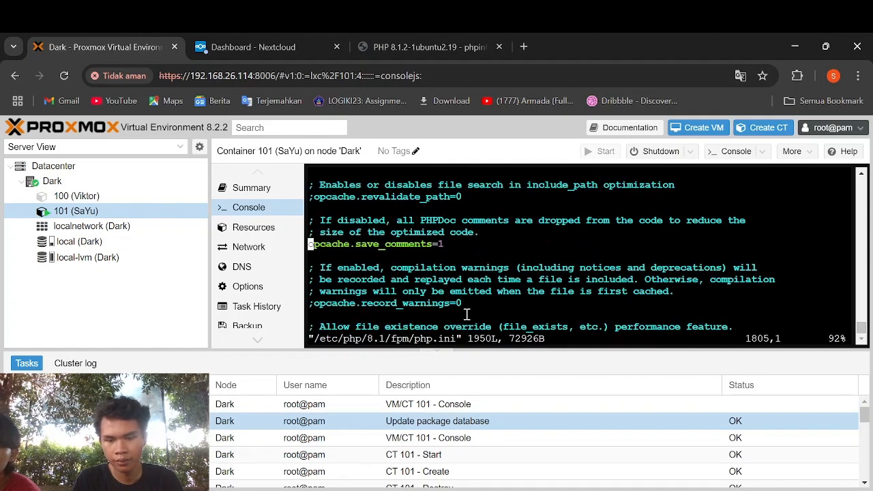
{"action": "key", "text": "slash"}
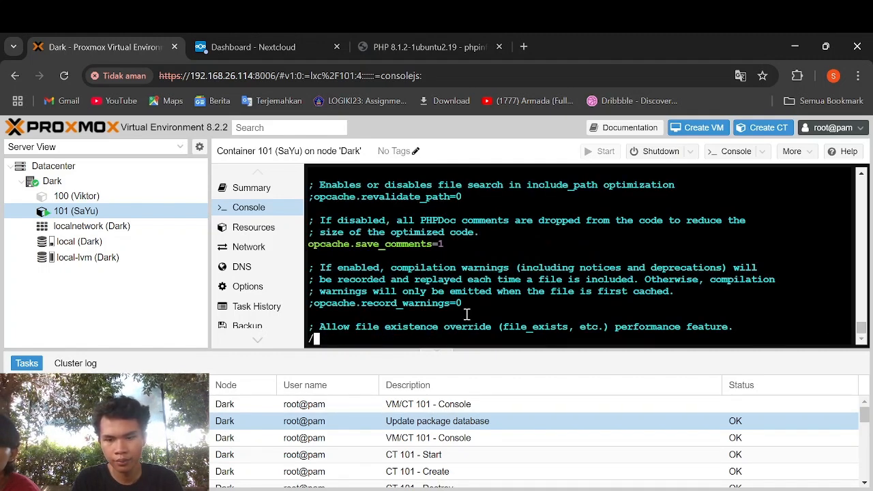
{"action": "type", "text": "[soc"}
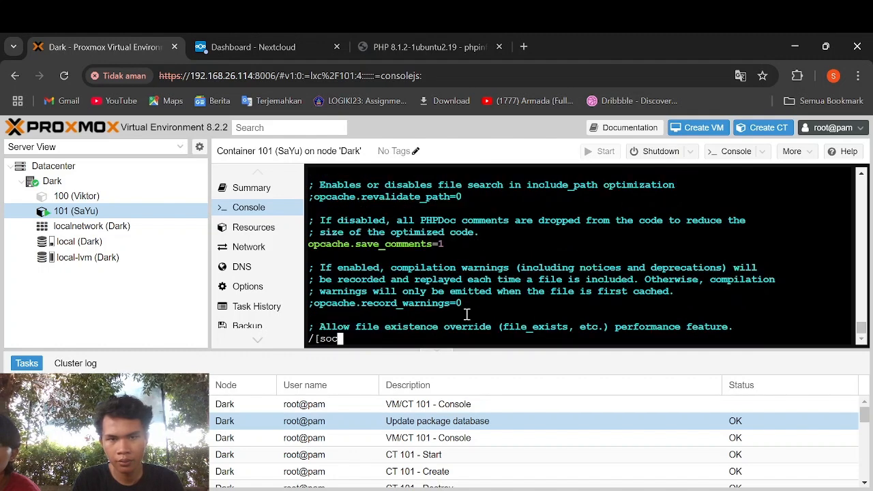
{"action": "key", "text": "BackSpace"}
{"action": "type", "text": "a"}
{"action": "key", "text": "Return"}
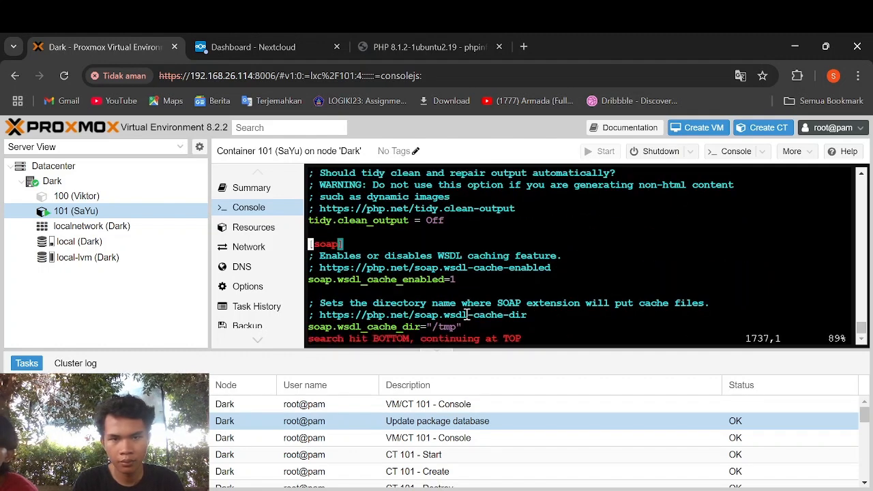
{"action": "key", "text": "Down"}
{"action": "key", "text": "Down"}
{"action": "key", "text": "Down"}
{"action": "key", "text": "Down"}
{"action": "key", "text": "Down"}
{"action": "key", "text": "Down"}
{"action": "key", "text": "Down"}
{"action": "key", "text": "Down"}
{"action": "key", "text": "Down"}
{"action": "key", "text": "Down"}
{"action": "key", "text": "Down"}
{"action": "key", "text": "Down"}
{"action": "key", "text": "Down"}
{"action": "key", "text": "Down"}
{"action": "key", "text": "Down"}
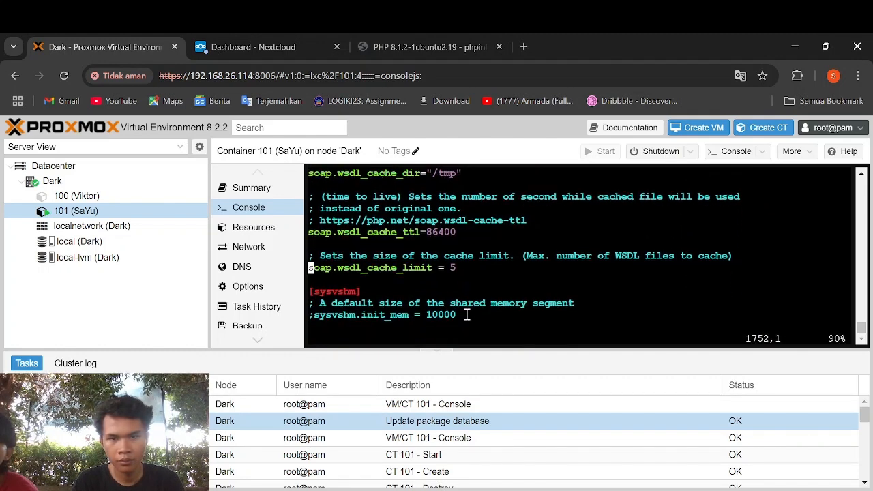
- Add redis.session.locking_enabled = 1, lock_retries = -1 and lock_wait_time = 10000, then save php.ini
{"action": "type", "text": "o"}
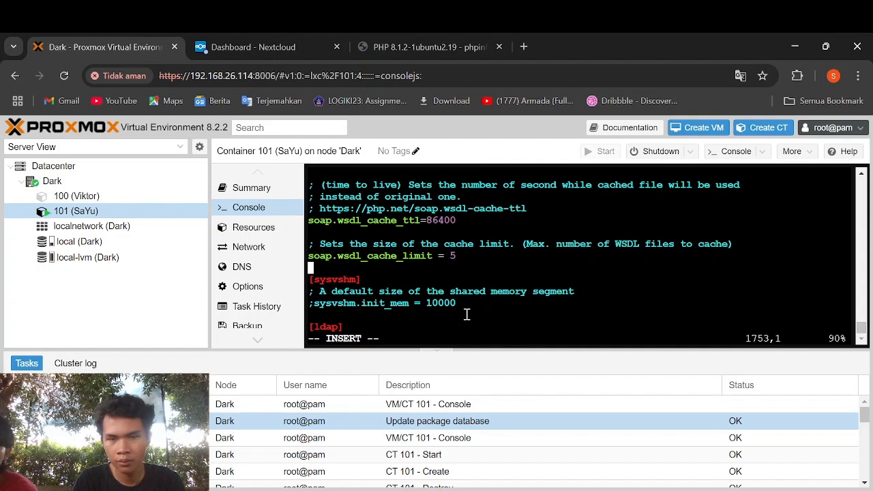
{"action": "type", "text": "redis.ses"}
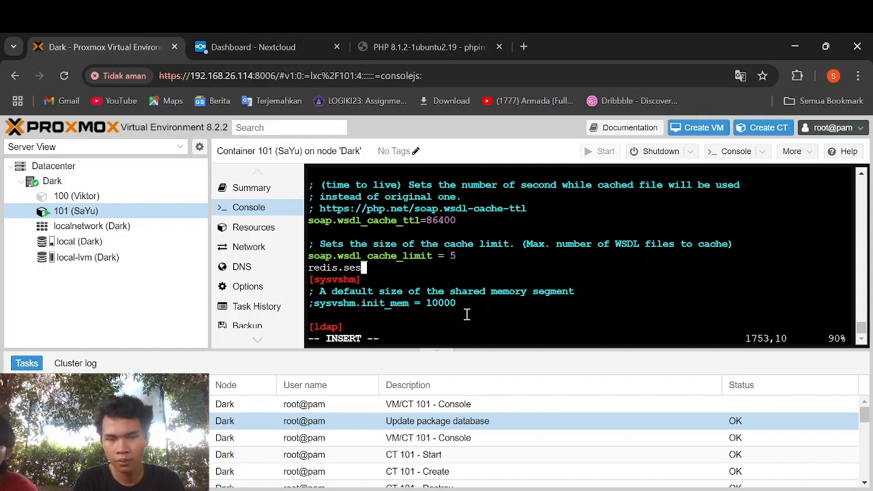
{"action": "type", "text": "sion."}
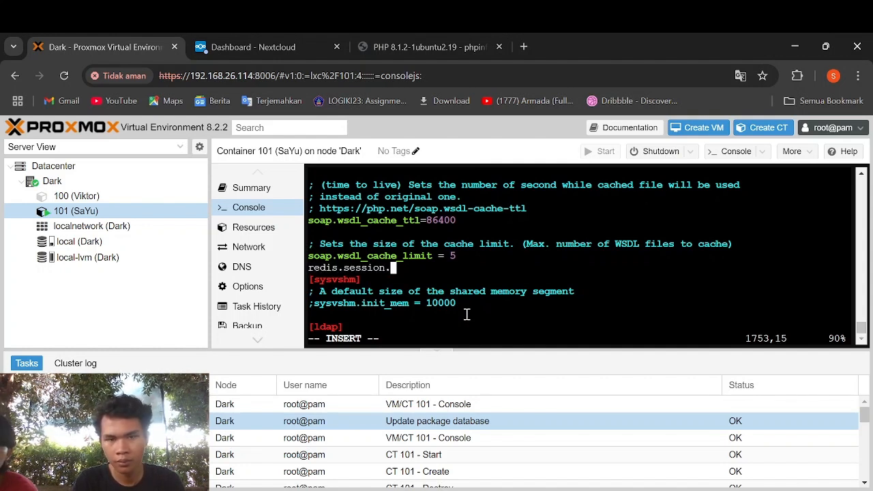
{"action": "type", "text": "locking"}
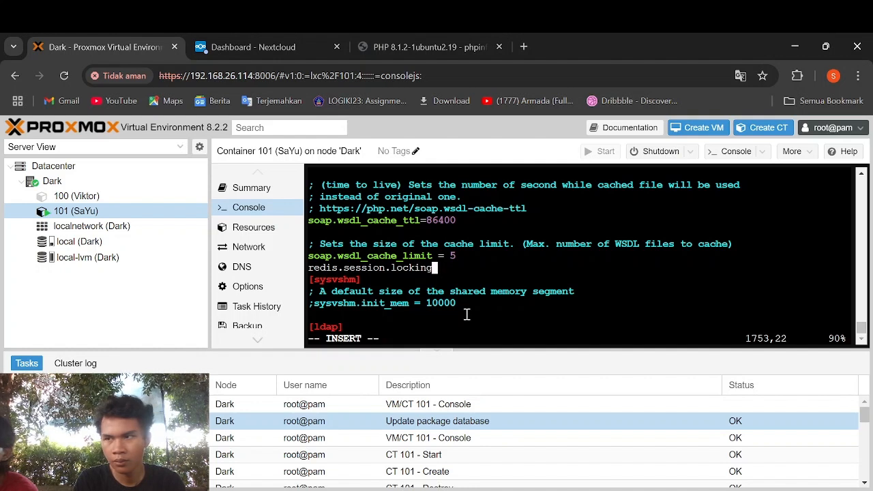
{"action": "type", "text": "_enab"}
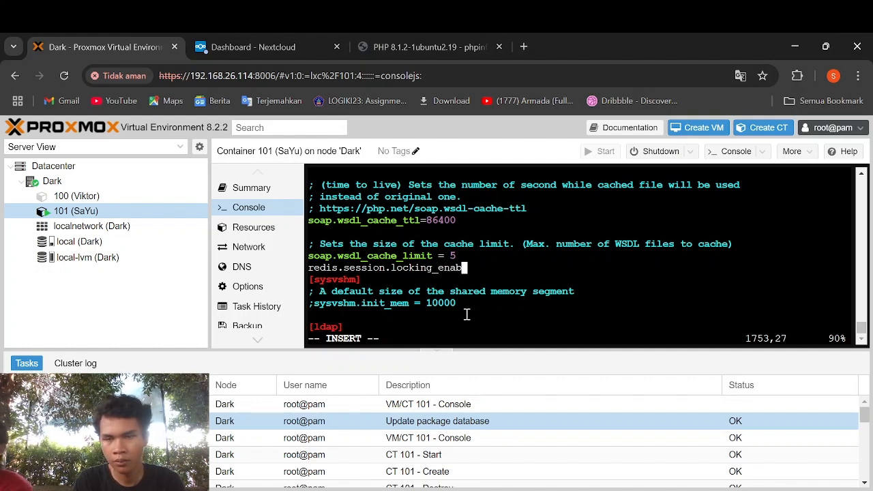
{"action": "type", "text": "led = 1"}
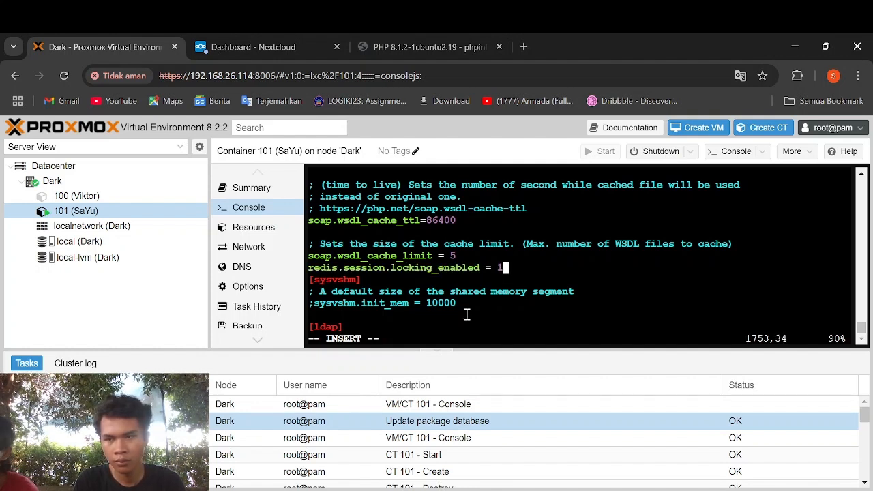
{"action": "key", "text": "Return"}
{"action": "type", "text": "redis"}
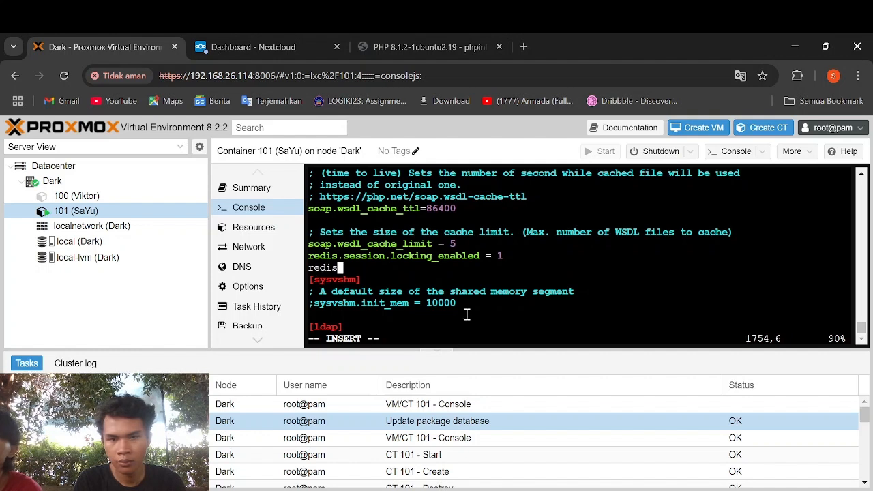
{"action": "type", "text": ".sess"}
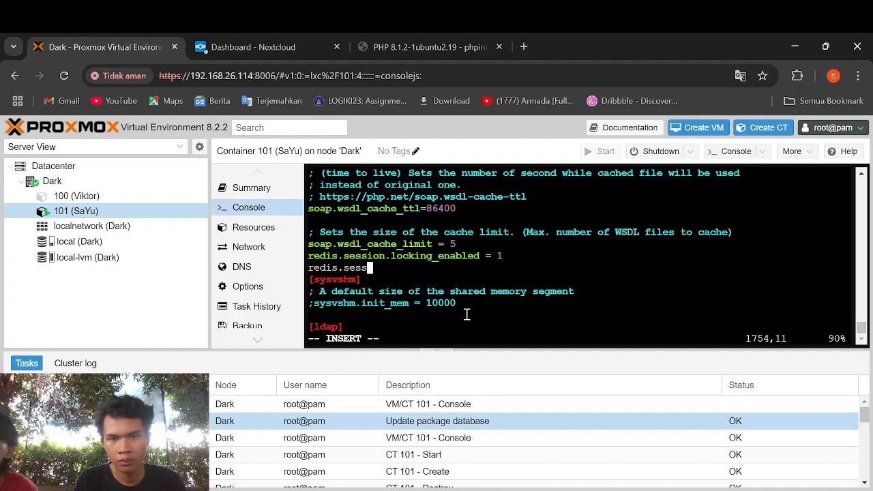
{"action": "type", "text": "ion.lock"}
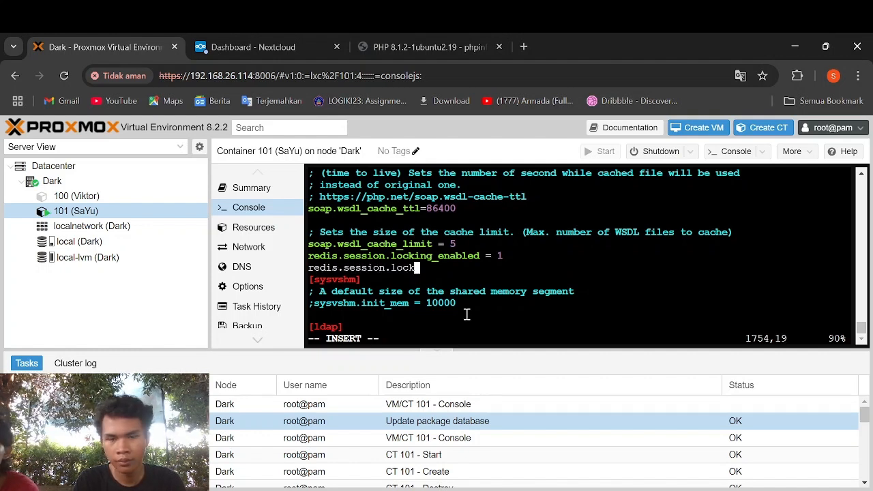
{"action": "type", "text": "_retries "}
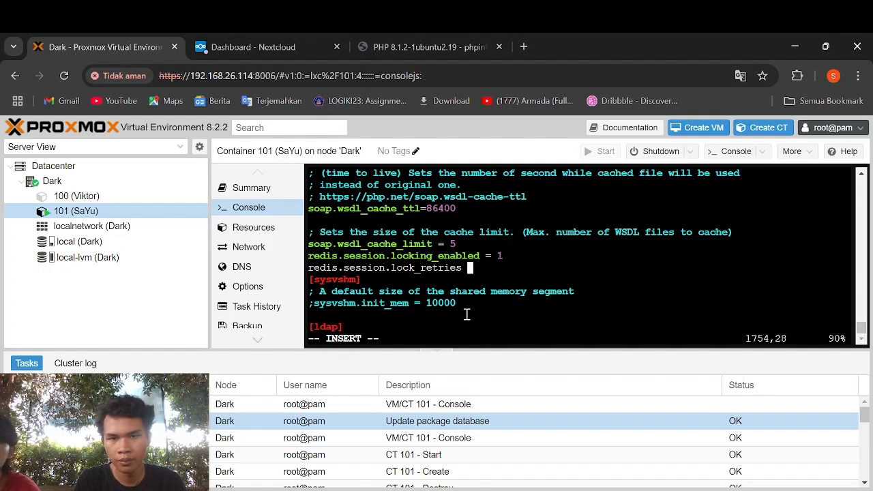
{"action": "type", "text": "= -1"}
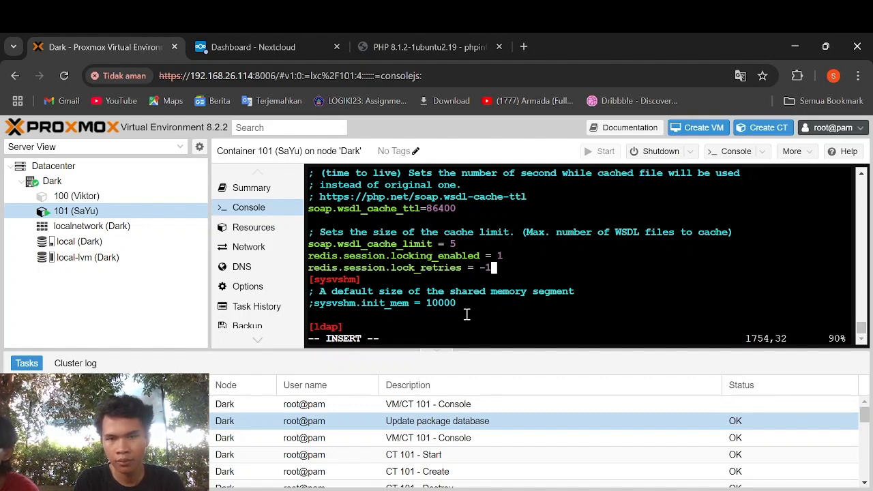
{"action": "key", "text": "Return"}
{"action": "type", "text": "redis.s"}
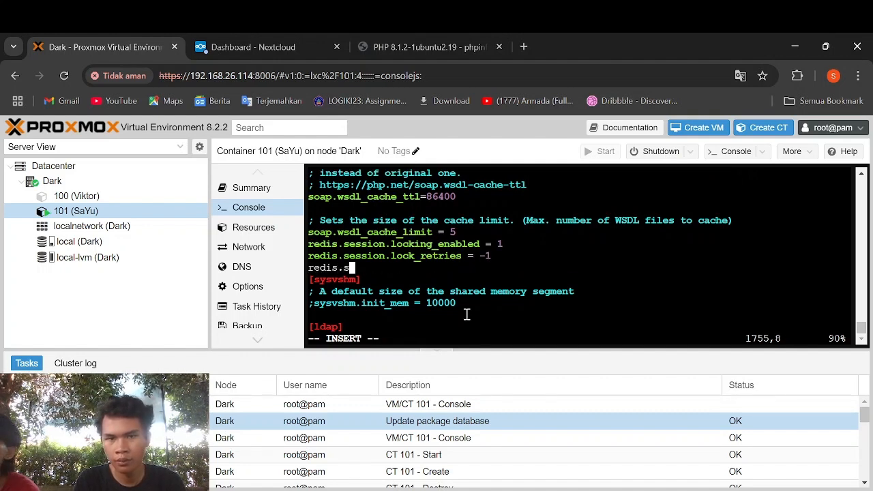
{"action": "type", "text": "ession.lo"}
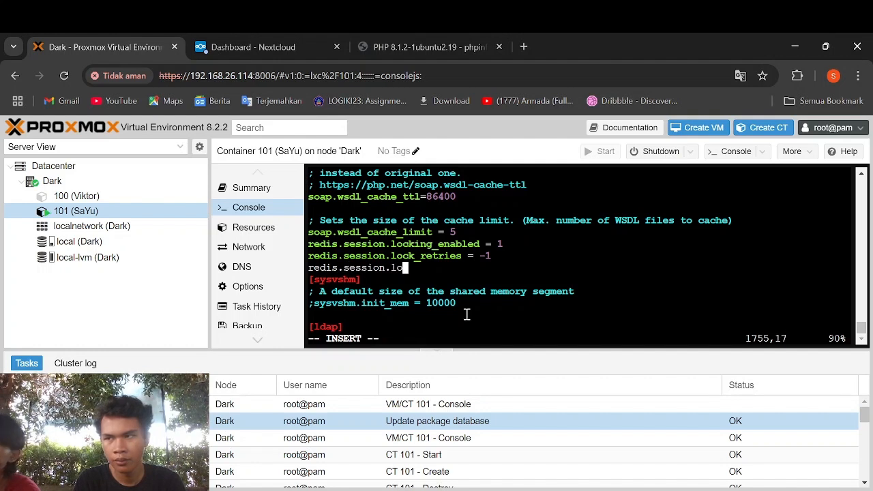
{"action": "type", "text": "ck_wait_time= 10"}
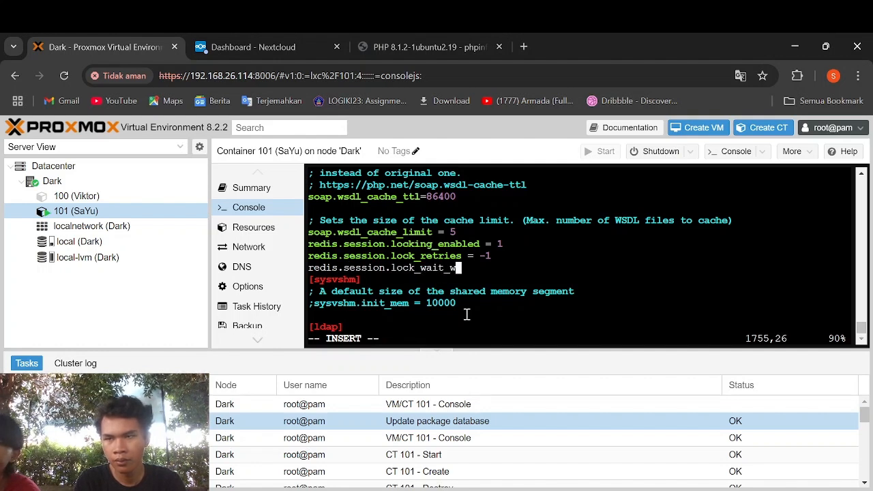
{"action": "type", "text": "00"}
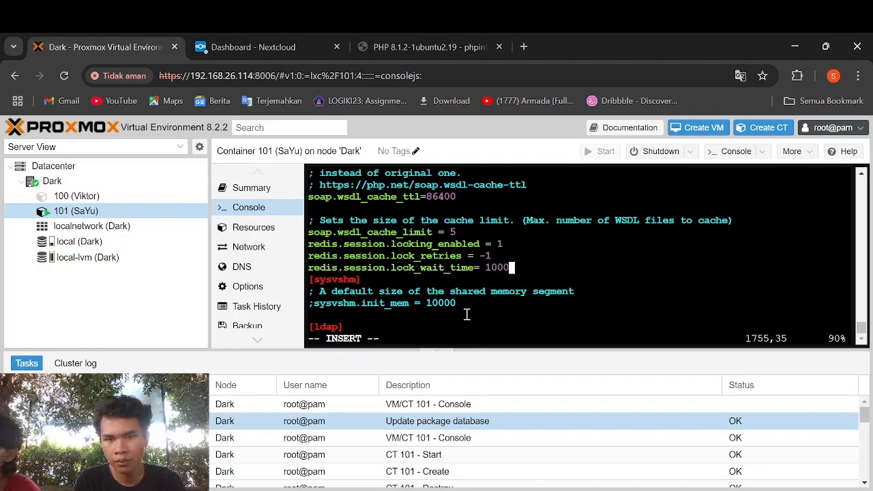
{"action": "type", "text": "0"}
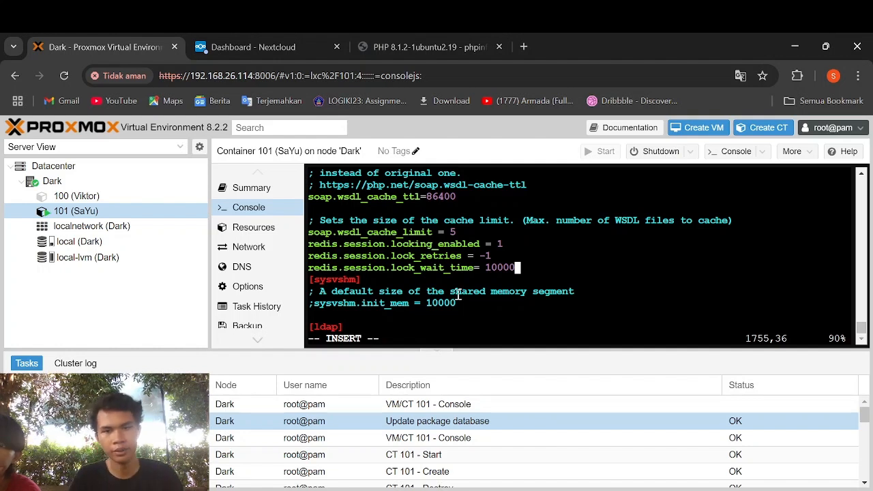
{"action": "key", "text": "Escape"}
{"action": "type", "text": ":wq"}
{"action": "key", "text": "Return"}
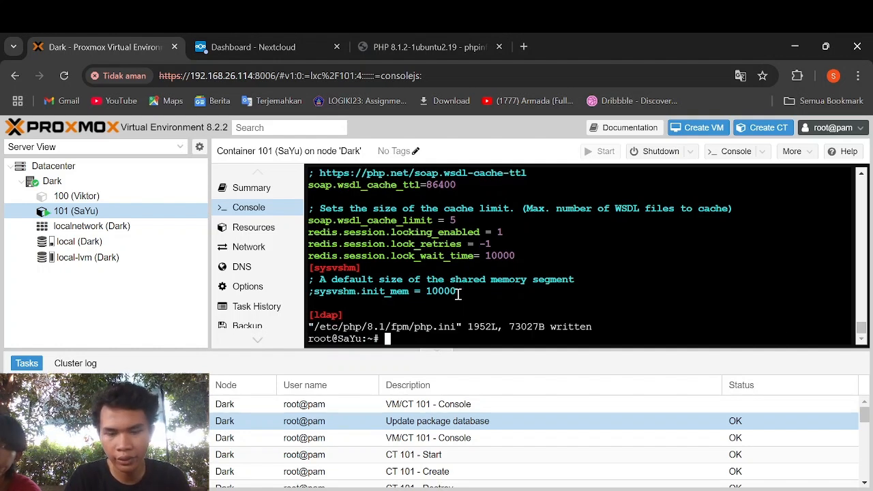
- Restart php8.1-fpm and apache2, then switch to the Dashboard - Nextcloud browser tab
{"action": "type", "text": "systemctl"}
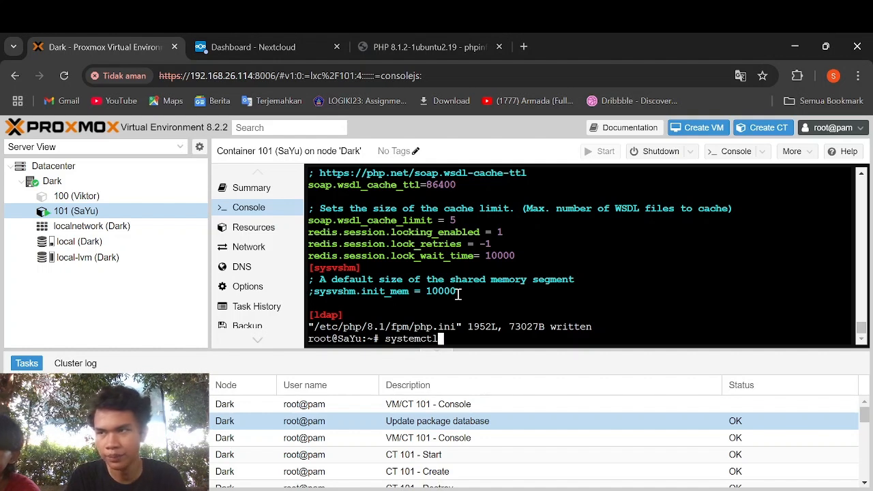
{"action": "type", "text": " restart"}
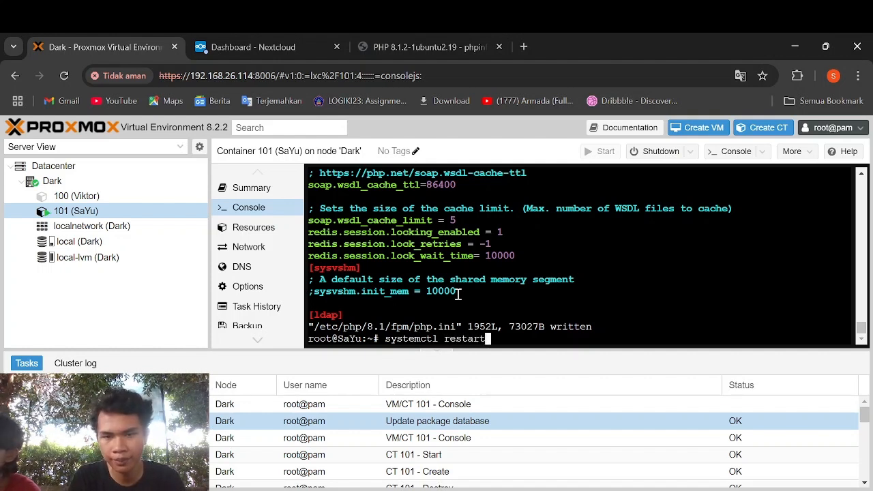
{"action": "type", "text": " p"}
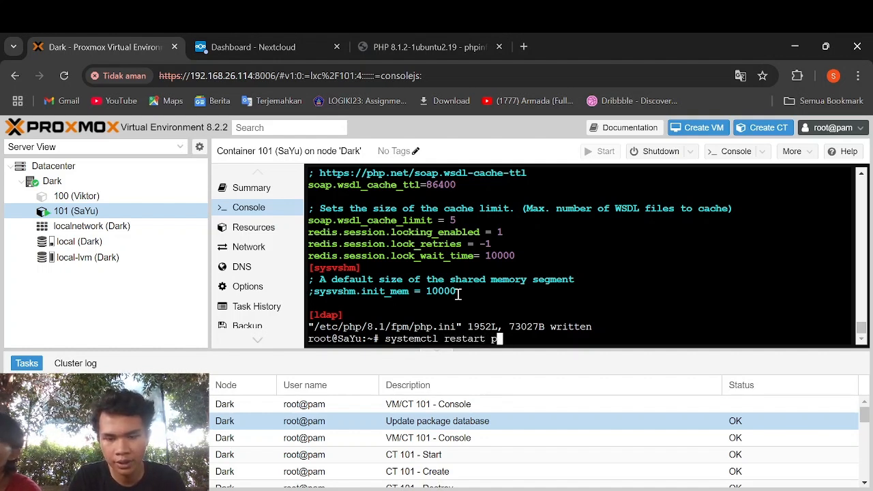
{"action": "type", "text": "hp8.1-fpm"}
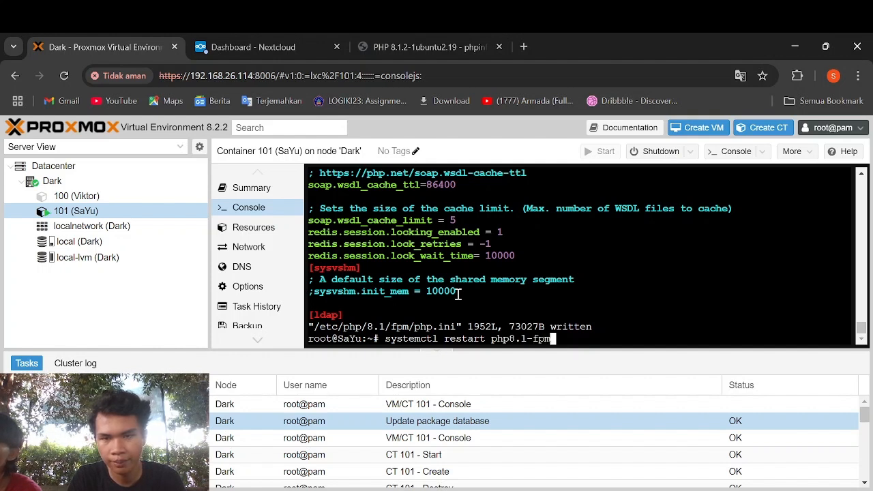
{"action": "key", "text": "Return"}
{"action": "type", "text": "system"}
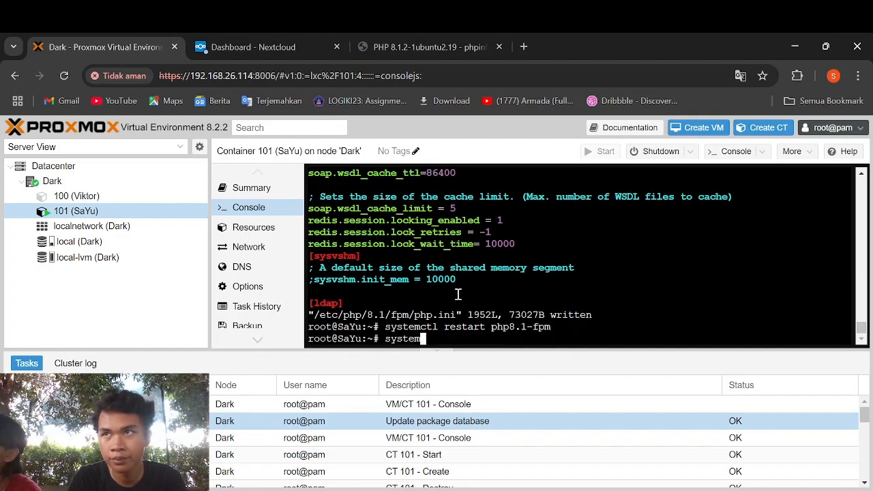
{"action": "type", "text": "ctl restart apache2"}
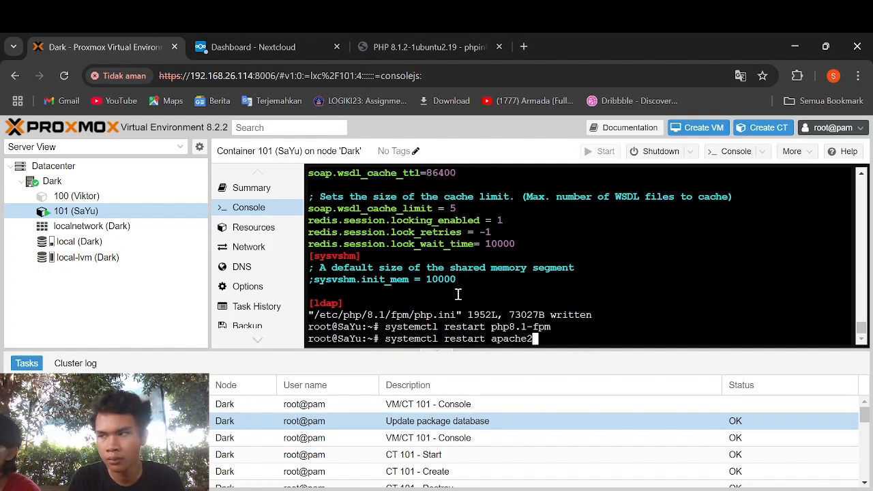
{"action": "key", "text": "Return"}
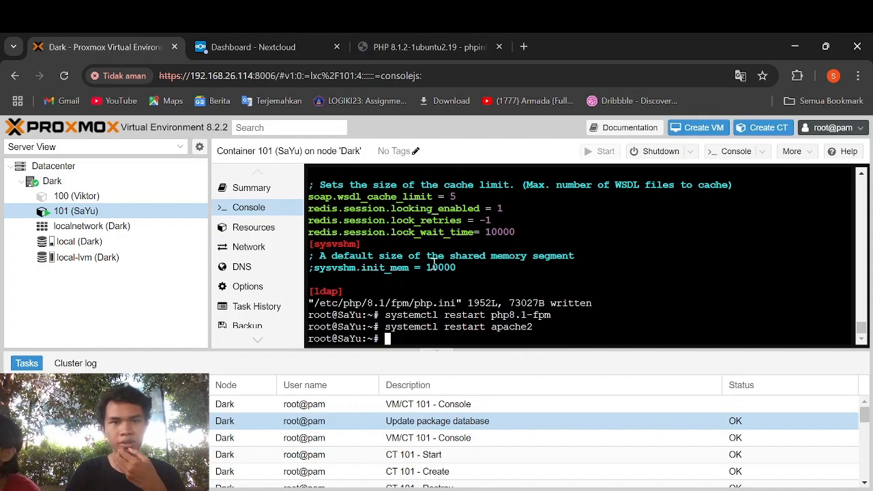
{"action": "left_click", "coordinate": [286, 43]}
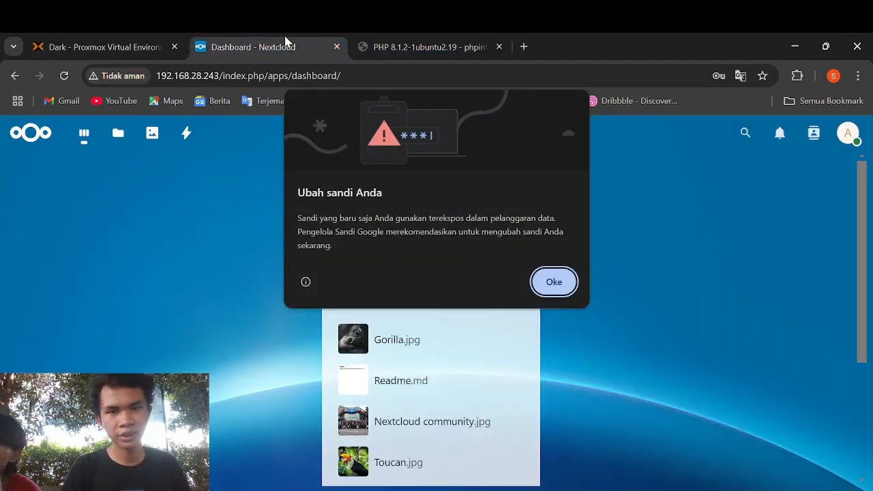
- Dismiss the password warning and open Nextcloud Files, which fails with an Internal Server Error
{"action": "left_click", "coordinate": [556, 282]}
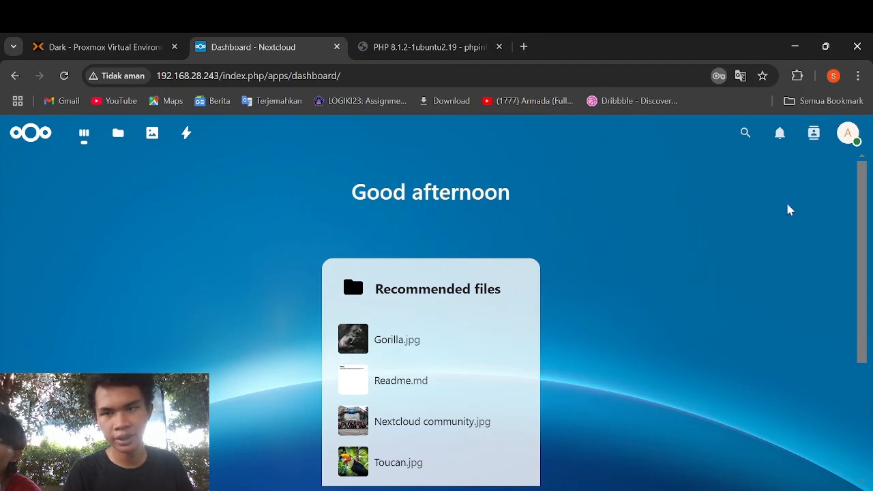
{"action": "left_click", "coordinate": [119, 143]}
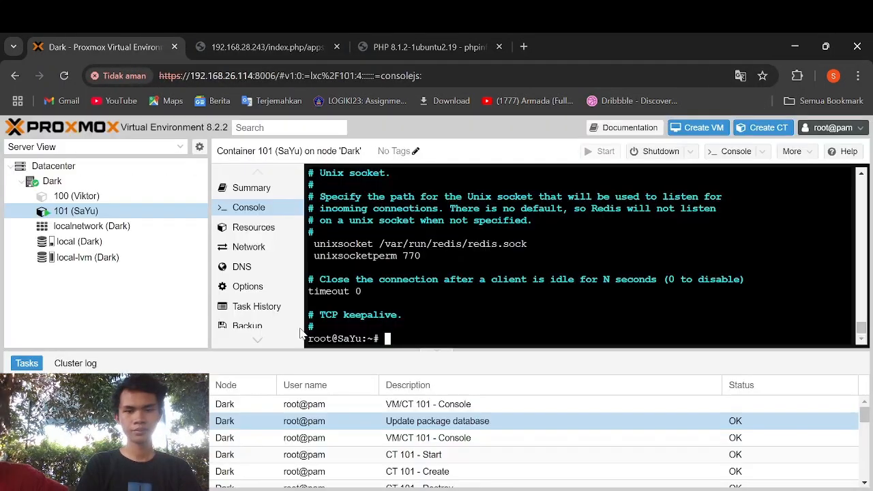
{"action": "key", "text": "Return"}
- Reopen /var/www/nextcloud/config/config.php in vi to review the Redis block
{"action": "type", "text": "vi vi"}
{"action": "key", "text": "BackSpace"}
{"action": "key", "text": "BackSpace"}
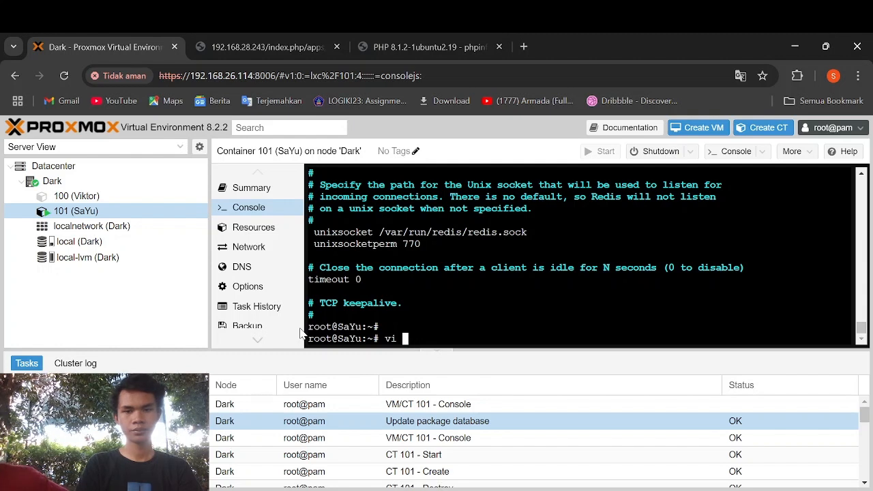
{"action": "type", "text": "/var/w"}
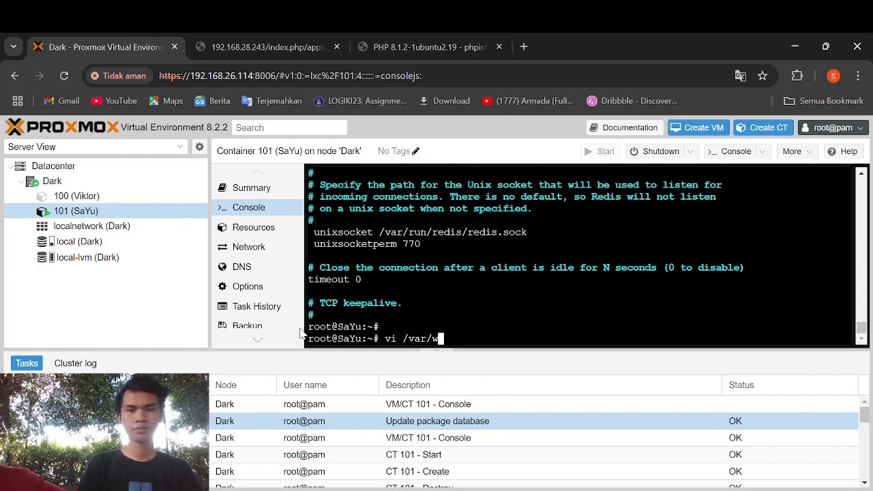
{"action": "type", "text": "w"}
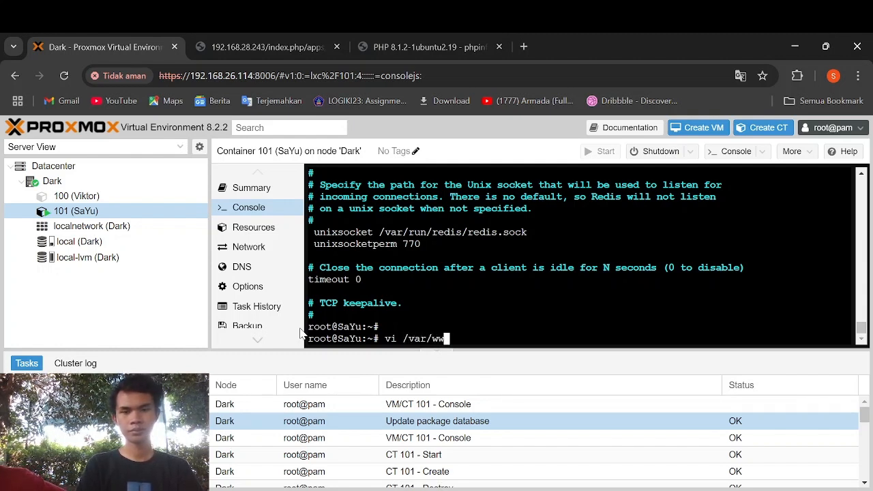
{"action": "type", "text": "w"}
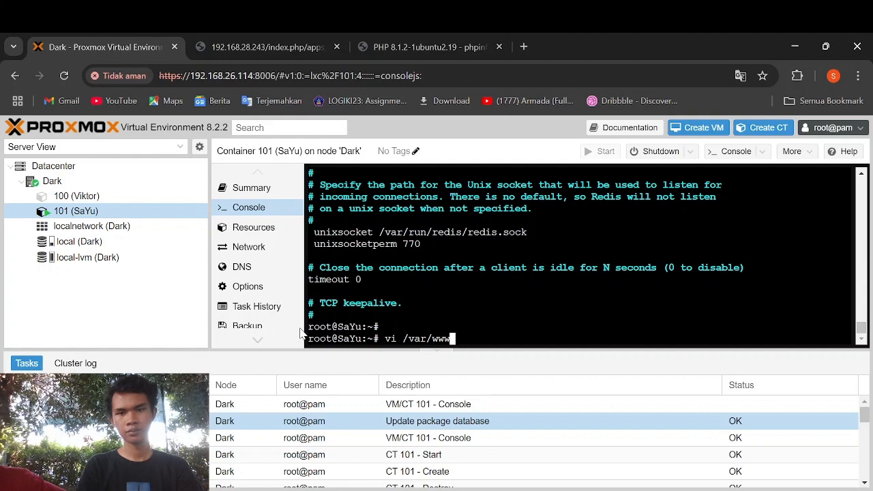
{"action": "type", "text": "/"}
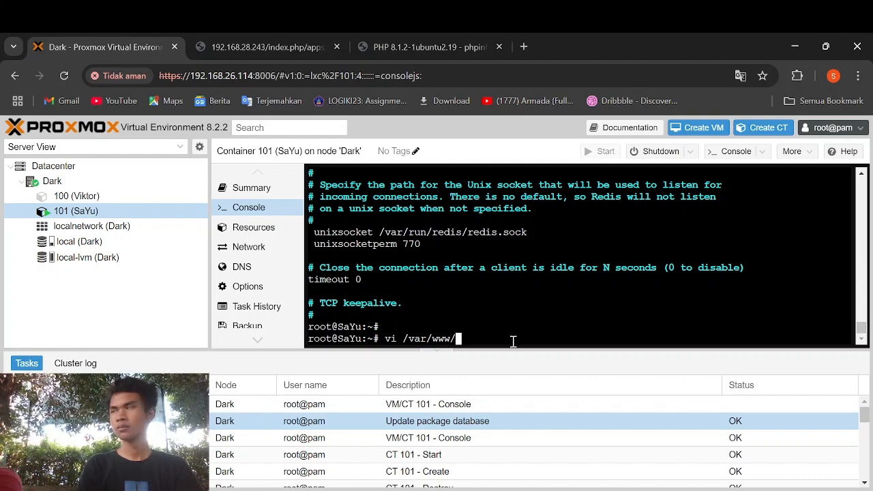
{"action": "type", "text": "nectne"}
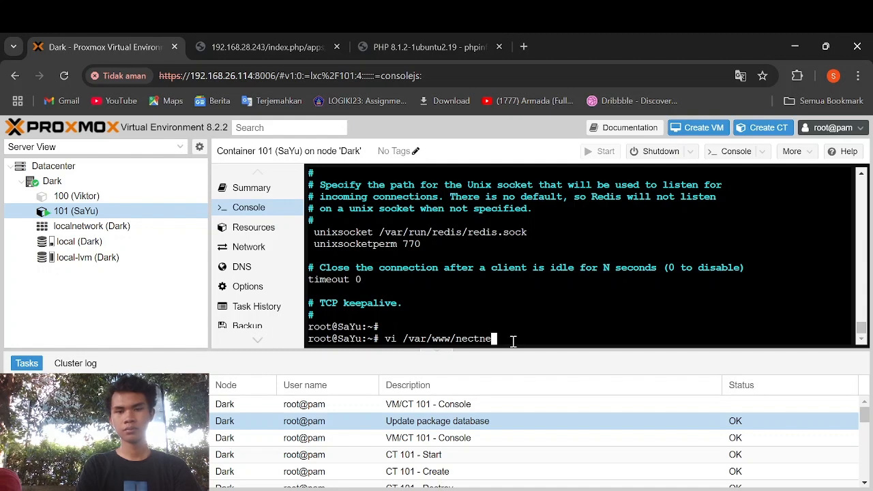
{"action": "key", "text": "BackSpace"}
{"action": "key", "text": "BackSpace"}
{"action": "key", "text": "BackSpace"}
{"action": "key", "text": "BackSpace"}
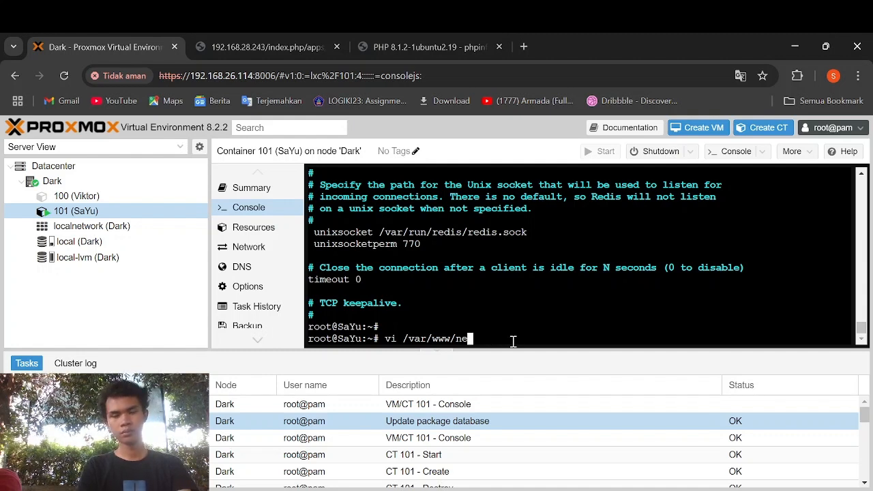
{"action": "type", "text": "xtcloud"}
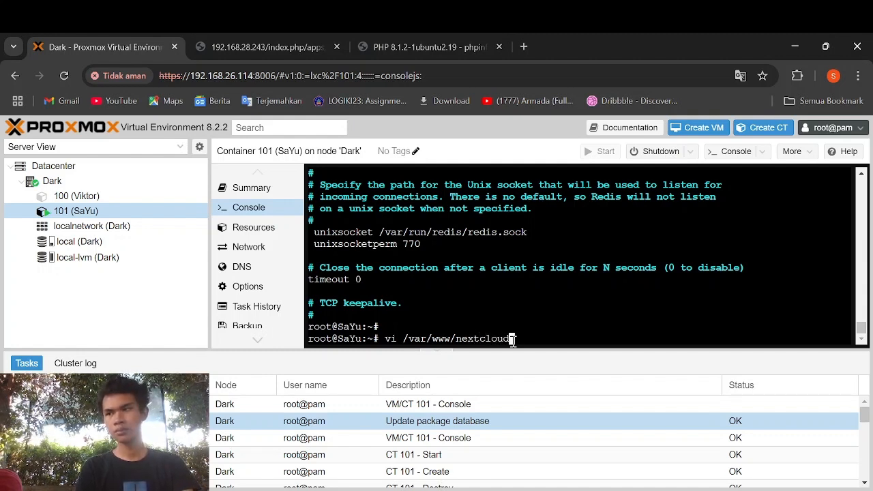
{"action": "type", "text": "/confi"}
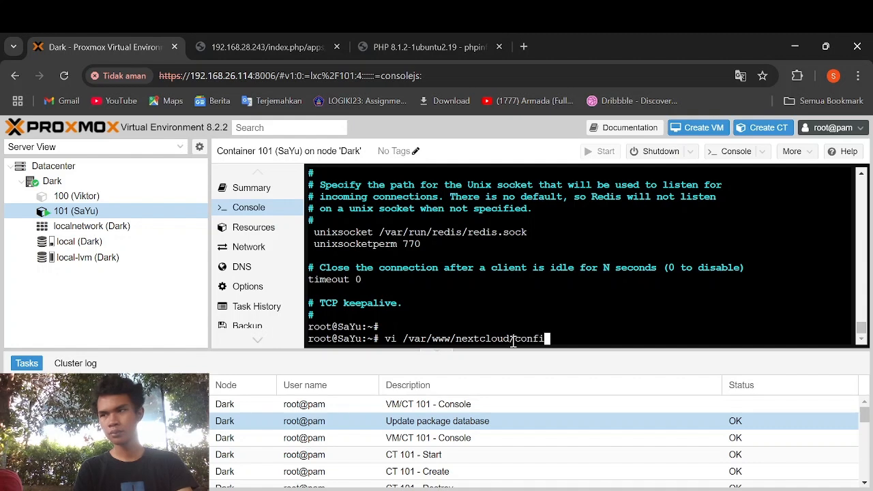
{"action": "key", "text": "Tab"}
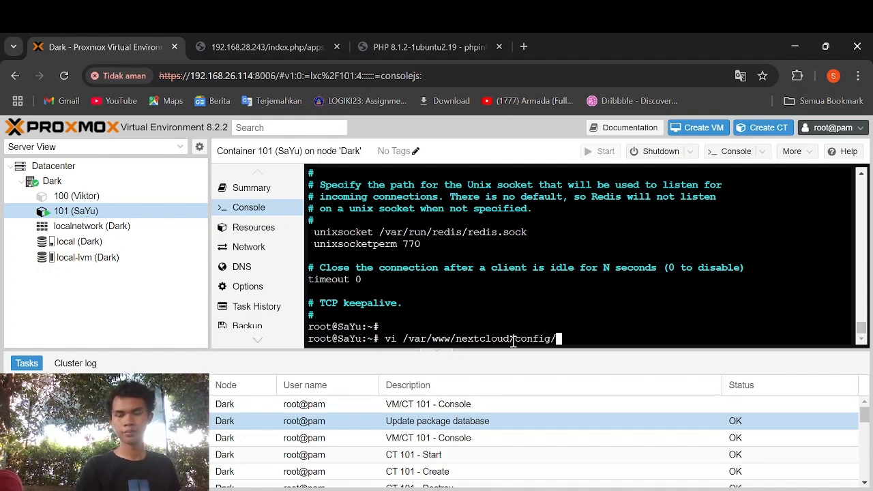
{"action": "type", "text": "config.php"}
{"action": "key", "text": "Return"}
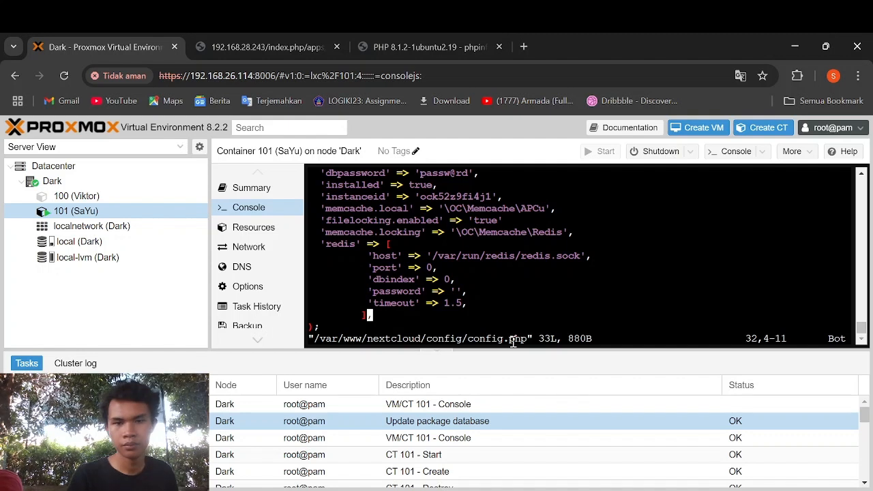
- In vim, delete the existing redis block, memcache.locking and filelocking lines from config.php
{"action": "scroll", "coordinate": [473, 302], "scroll_direction": "up", "scroll_amount": 1}
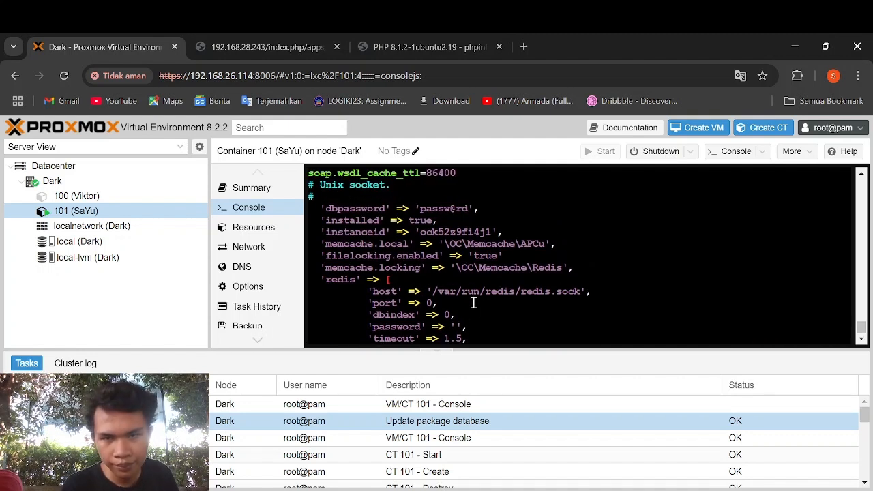
{"action": "scroll", "coordinate": [474, 302], "scroll_direction": "down", "scroll_amount": 1}
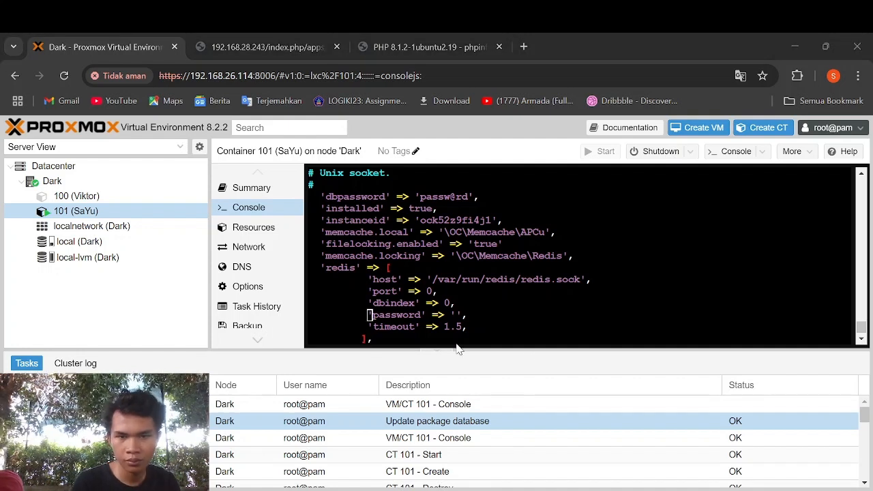
{"action": "scroll", "coordinate": [419, 326], "scroll_direction": "down", "scroll_amount": 1}
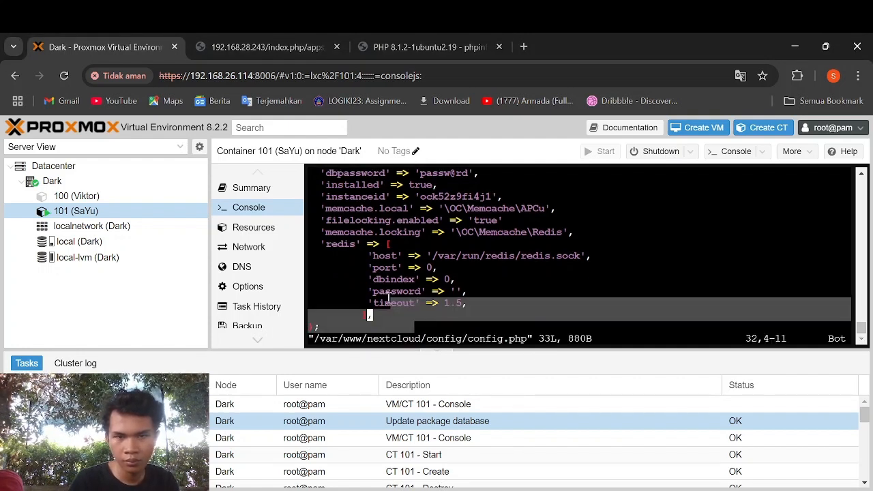
{"action": "key", "text": "i"}
{"action": "key", "text": "BackSpace"}
{"action": "key", "text": "BackSpace"}
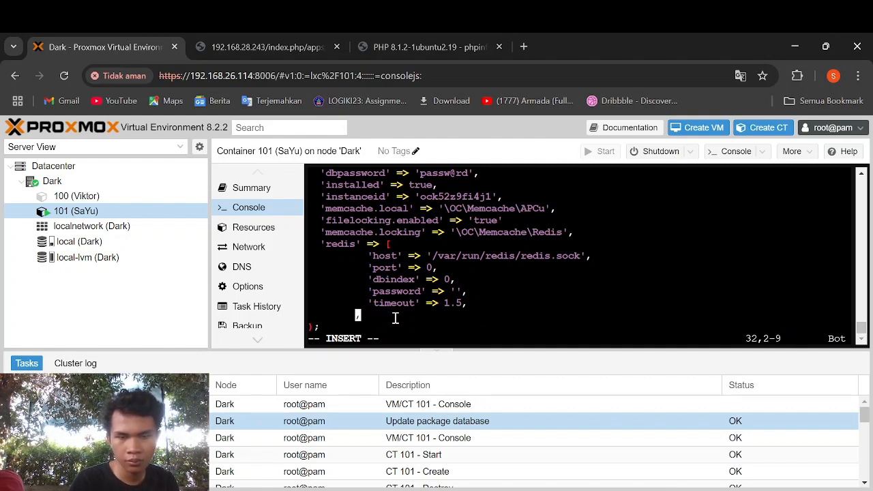
{"action": "type", "text": ","}
{"action": "key", "text": "BackSpace"}
{"action": "key", "text": "BackSpace"}
{"action": "key", "text": "BackSpace"}
{"action": "key", "text": "BackSpace"}
{"action": "key", "text": "BackSpace"}
{"action": "key", "text": "BackSpace"}
{"action": "key", "text": "BackSpace"}
{"action": "key", "text": "BackSpace"}
{"action": "key", "text": "BackSpace"}
{"action": "key", "text": "BackSpace"}
{"action": "key", "text": "BackSpace"}
{"action": "key", "text": "BackSpace"}
{"action": "key", "text": "BackSpace"}
{"action": "key", "text": "BackSpace"}
{"action": "key", "text": "BackSpace"}
{"action": "key", "text": "BackSpace"}
{"action": "key", "text": "BackSpace"}
{"action": "key", "text": "BackSpace"}
{"action": "key", "text": "BackSpace"}
{"action": "key", "text": "BackSpace"}
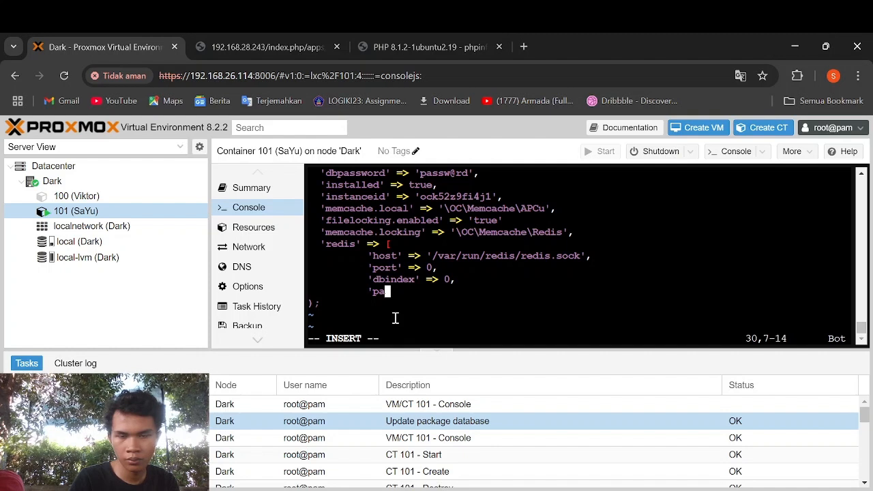
{"action": "key", "text": "BackSpace"}
{"action": "key", "text": "BackSpace"}
{"action": "key", "text": "BackSpace"}
{"action": "key", "text": "BackSpace"}
{"action": "key", "text": "BackSpace"}
{"action": "key", "text": "BackSpace"}
{"action": "key", "text": "BackSpace"}
{"action": "key", "text": "BackSpace"}
{"action": "key", "text": "BackSpace"}
{"action": "key", "text": "BackSpace"}
{"action": "key", "text": "BackSpace"}
{"action": "key", "text": "BackSpace"}
{"action": "key", "text": "BackSpace"}
{"action": "key", "text": "BackSpace"}
{"action": "key", "text": "BackSpace"}
{"action": "key", "text": "BackSpace"}
{"action": "key", "text": "BackSpace"}
{"action": "key", "text": "BackSpace"}
{"action": "key", "text": "BackSpace"}
{"action": "key", "text": "BackSpace"}
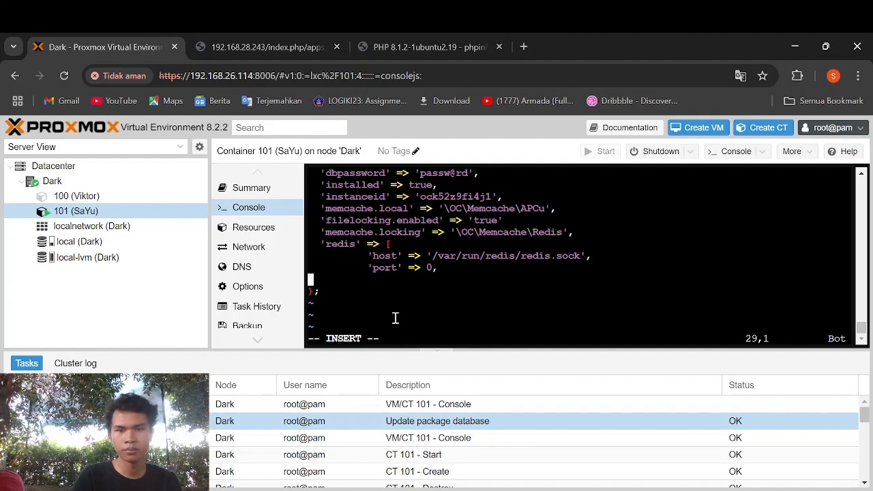
{"action": "key", "text": "BackSpace"}
{"action": "key", "text": "BackSpace"}
{"action": "key", "text": "BackSpace"}
{"action": "key", "text": "BackSpace"}
{"action": "key", "text": "BackSpace"}
{"action": "key", "text": "BackSpace"}
{"action": "key", "text": "BackSpace"}
{"action": "key", "text": "BackSpace"}
{"action": "key", "text": "BackSpace"}
{"action": "key", "text": "BackSpace"}
{"action": "key", "text": "BackSpace"}
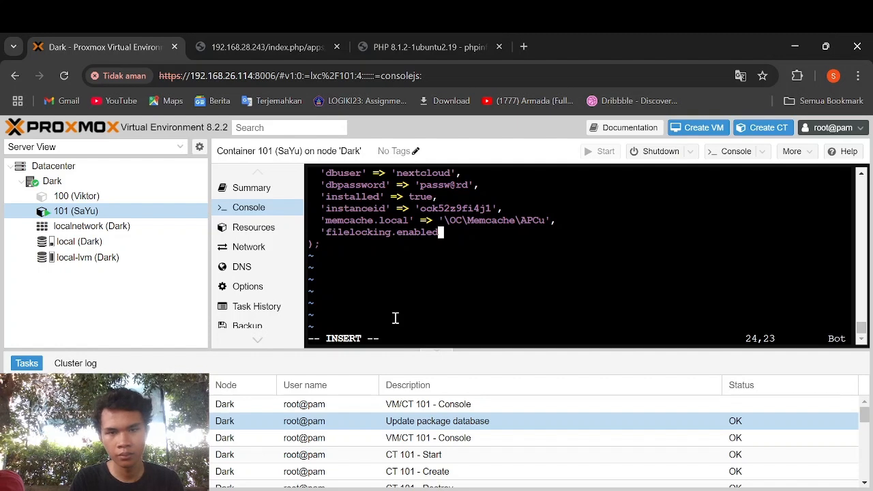
{"action": "key", "text": "BackSpace"}
{"action": "key", "text": "BackSpace"}
{"action": "key", "text": "BackSpace"}
{"action": "key", "text": "BackSpace"}
{"action": "key", "text": "BackSpace"}
{"action": "key", "text": "BackSpace"}
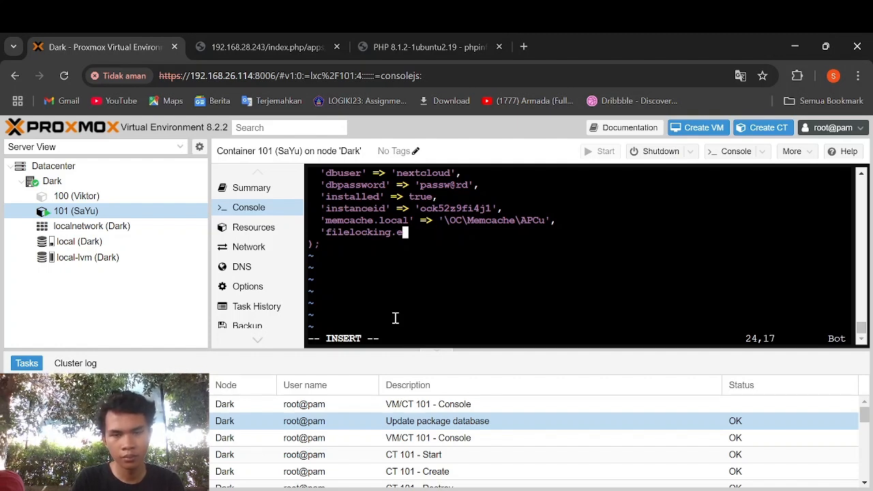
{"action": "key", "text": "BackSpace"}
{"action": "key", "text": "BackSpace"}
{"action": "key", "text": "BackSpace"}
{"action": "key", "text": "BackSpace"}
{"action": "key", "text": "BackSpace"}
{"action": "key", "text": "BackSpace"}
{"action": "key", "text": "BackSpace"}
{"action": "key", "text": "BackSpace"}
{"action": "key", "text": "BackSpace"}
{"action": "key", "text": "BackSpace"}
{"action": "key", "text": "BackSpace"}
{"action": "key", "text": "BackSpace"}
{"action": "key", "text": "BackSpace"}
{"action": "key", "text": "BackSpace"}
{"action": "key", "text": "BackSpace"}
{"action": "key", "text": "BackSpace"}
{"action": "key", "text": "BackSpace"}
{"action": "key", "text": "BackSpace"}
{"action": "key", "text": "BackSpace"}
{"action": "key", "text": "BackSpace"}
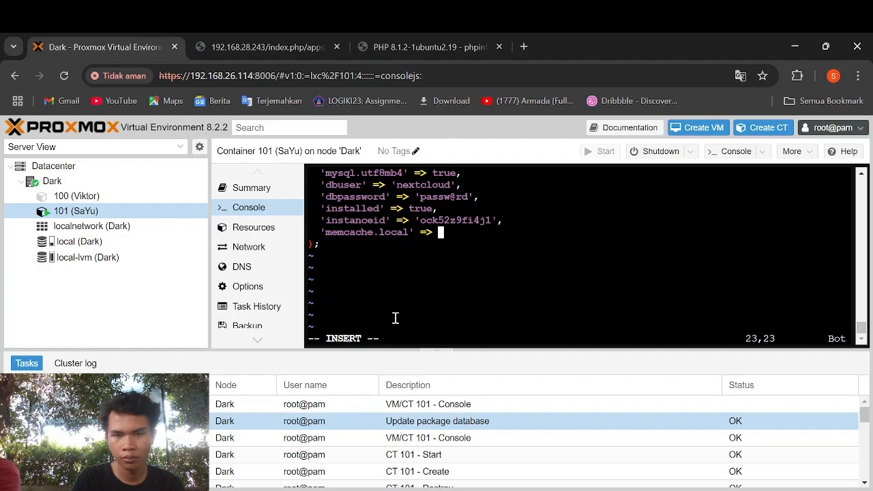
- Set memcache.local to '\OC\Memcache\APCu', paste the file locking and Redis settings block, and save with :x
{"action": "type", "text": "'\\OC\\"}
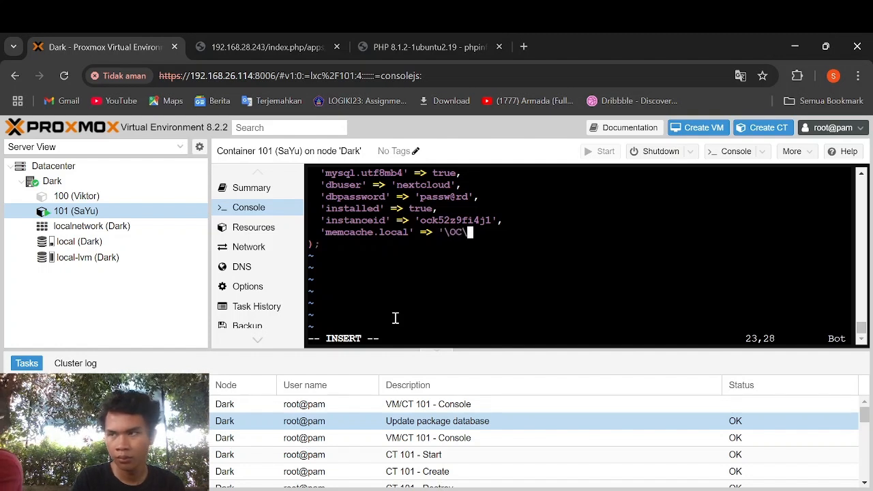
{"action": "type", "text": "Mem"}
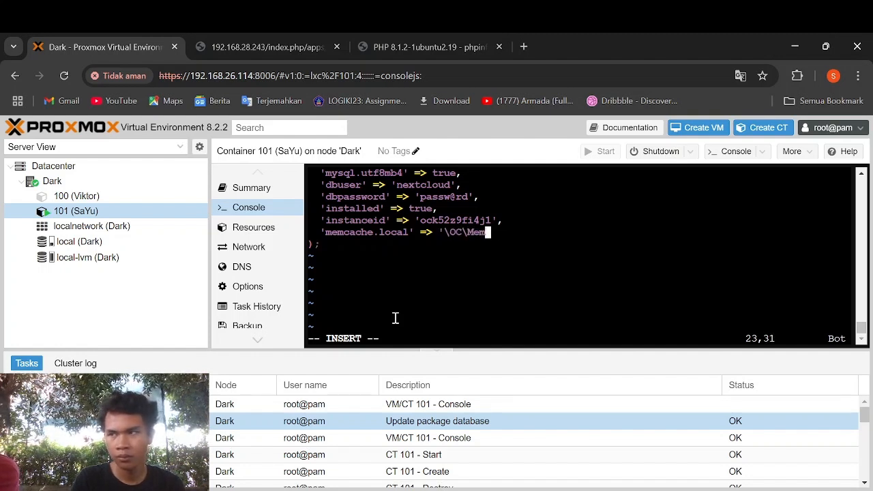
{"action": "type", "text": "cache\\A"}
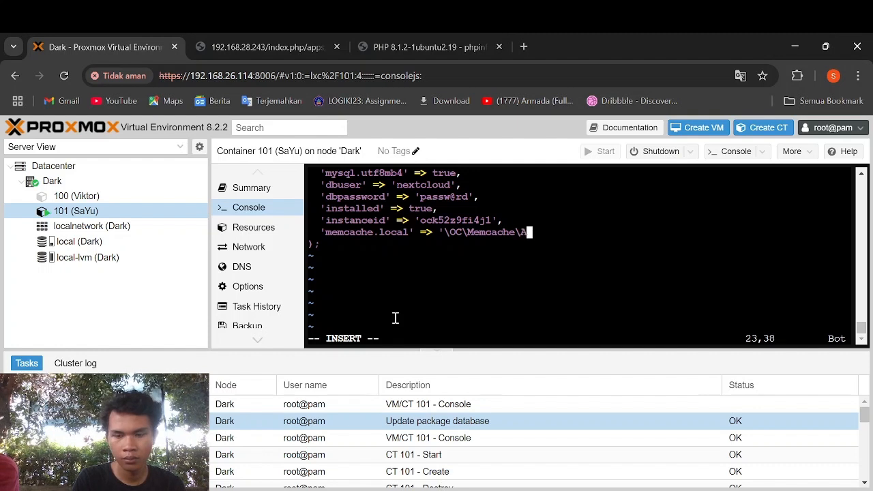
{"action": "type", "text": "PCu',"}
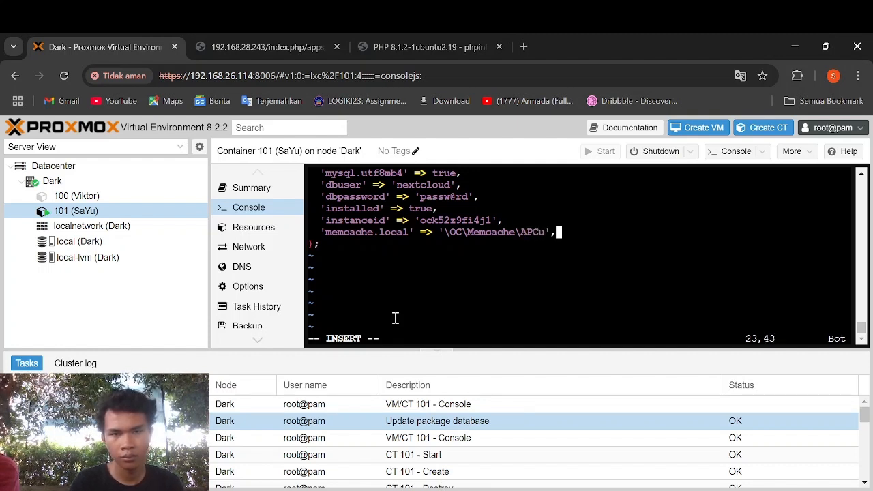
{"action": "key", "text": "Return"}
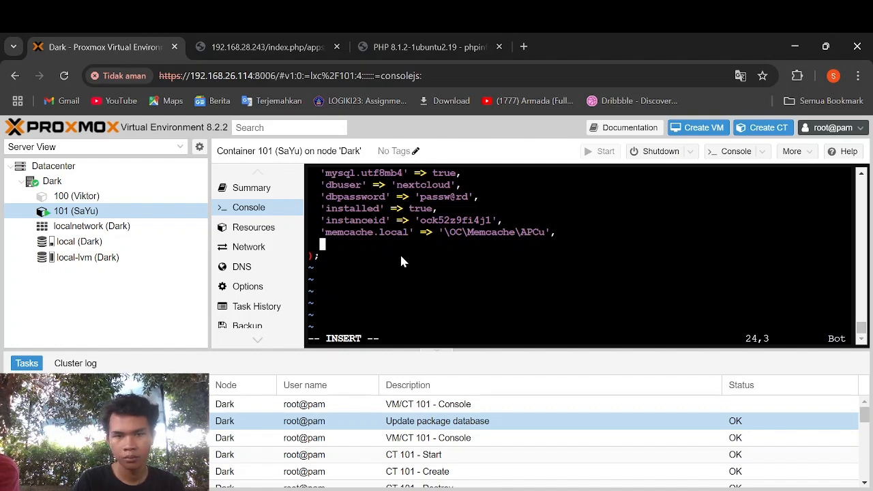
{"action": "key", "text": "ctrl+v"}
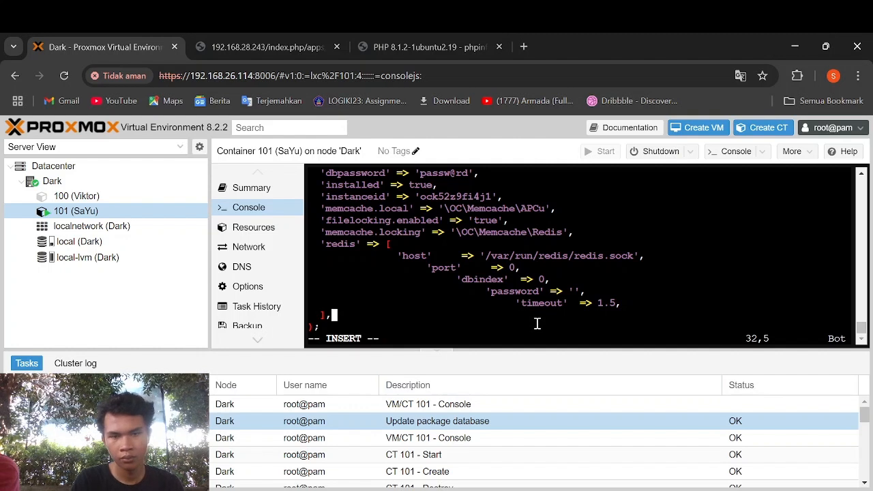
{"action": "key", "text": "Escape"}
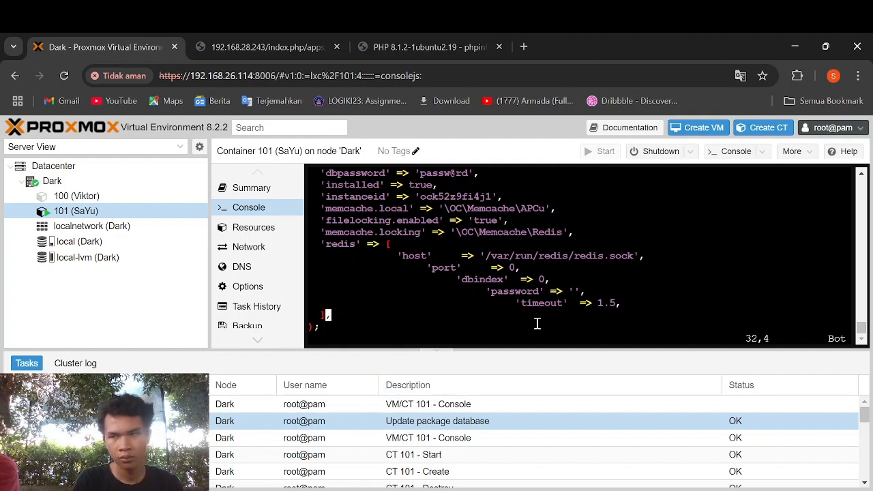
{"action": "type", "text": ":x"}
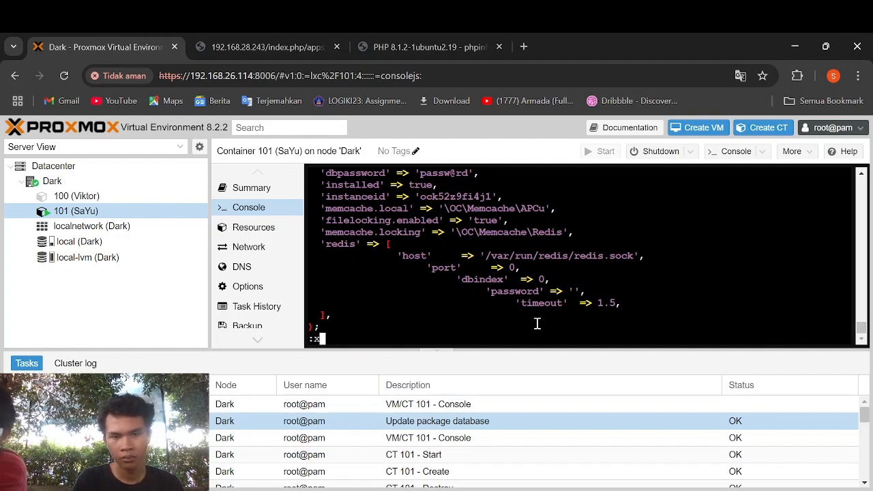
{"action": "key", "text": "Return"}
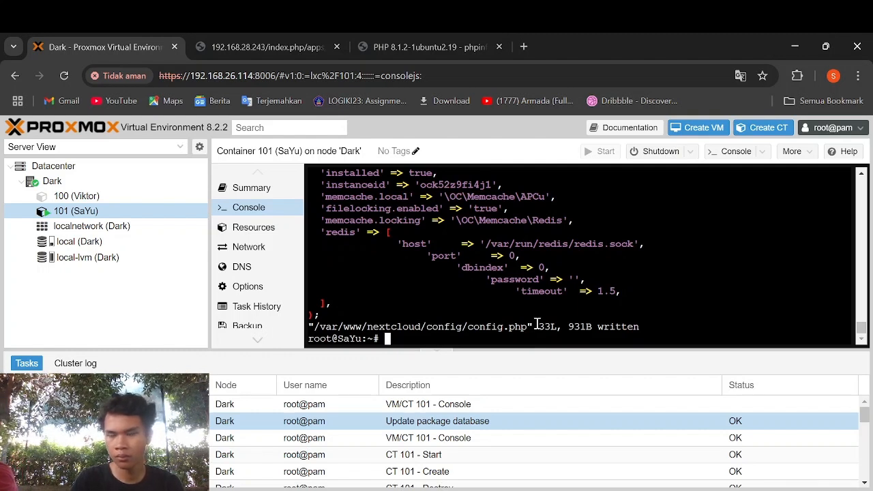
- Restart php8.1-fpm and apache2 with systemctl in the container console
{"action": "type", "text": "systemctl restart p"}
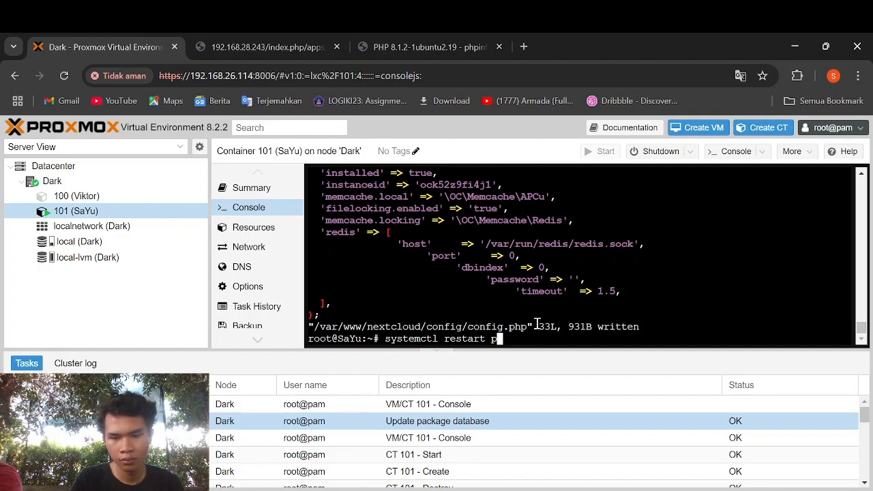
{"action": "type", "text": "hp8.1-fpmn"}
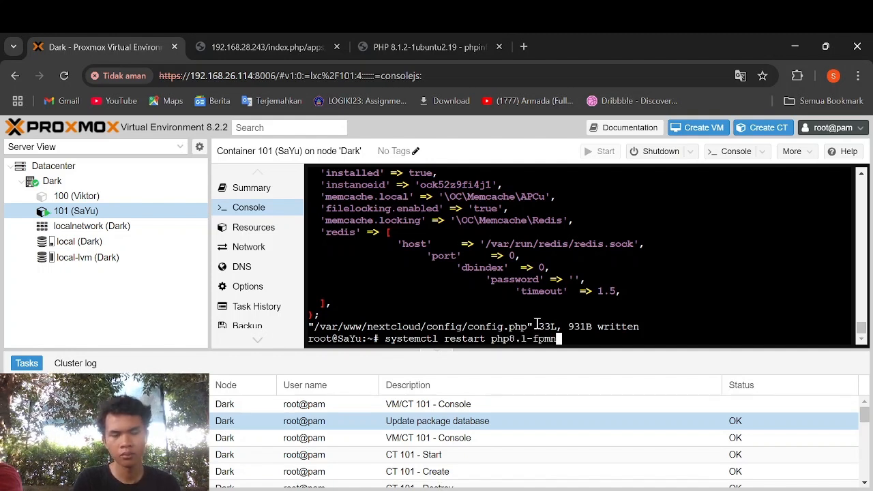
{"action": "key", "text": "BackSpace"}
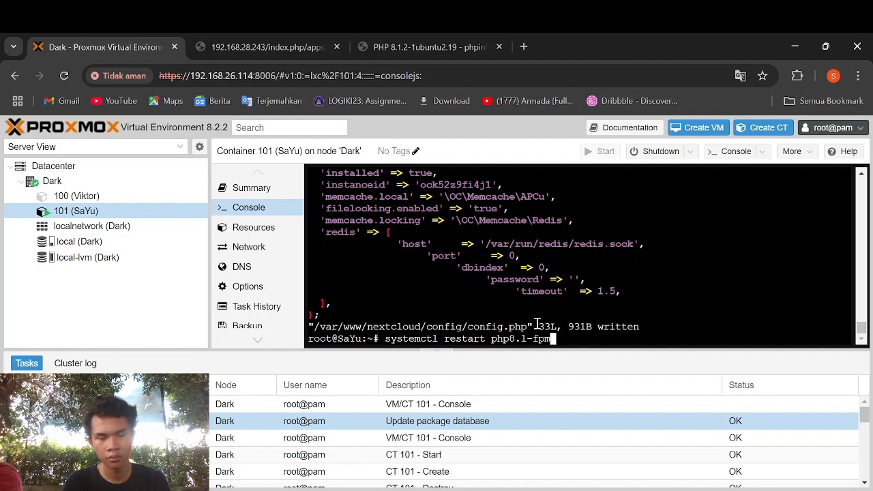
{"action": "key", "text": "Return"}
{"action": "type", "text": "systemc"}
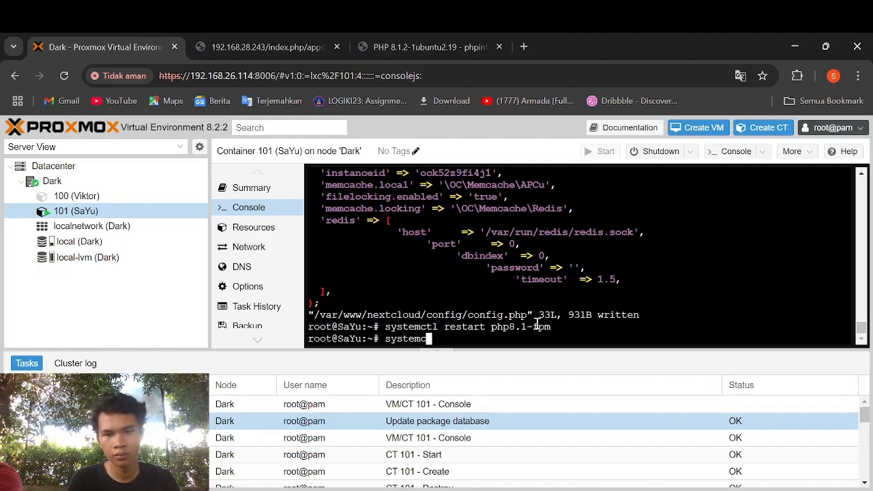
{"action": "type", "text": "tl restart"}
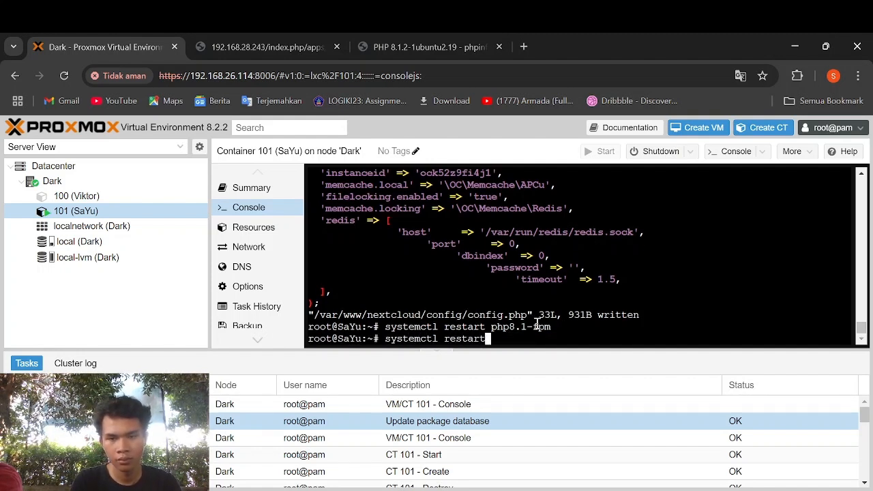
{"action": "type", "text": " apache2"}
{"action": "key", "text": "Return"}
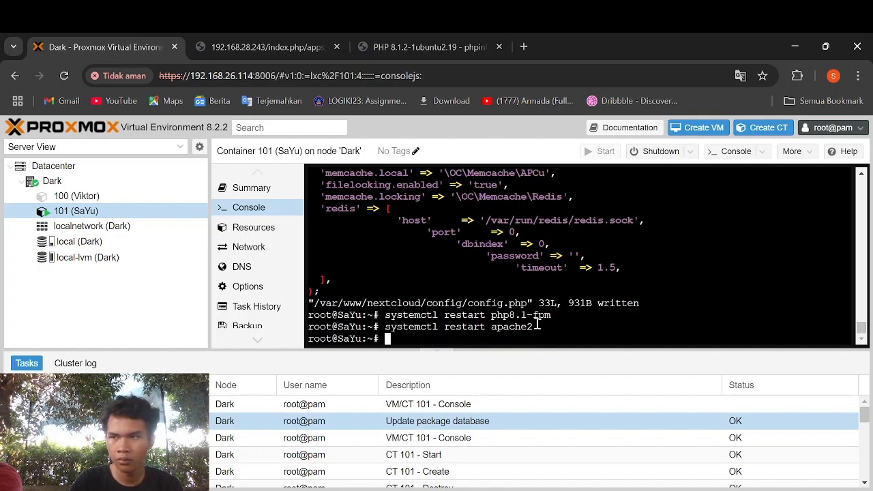
- Restart redis-server with systemctl after a failed service command
{"action": "type", "text": "servic"}
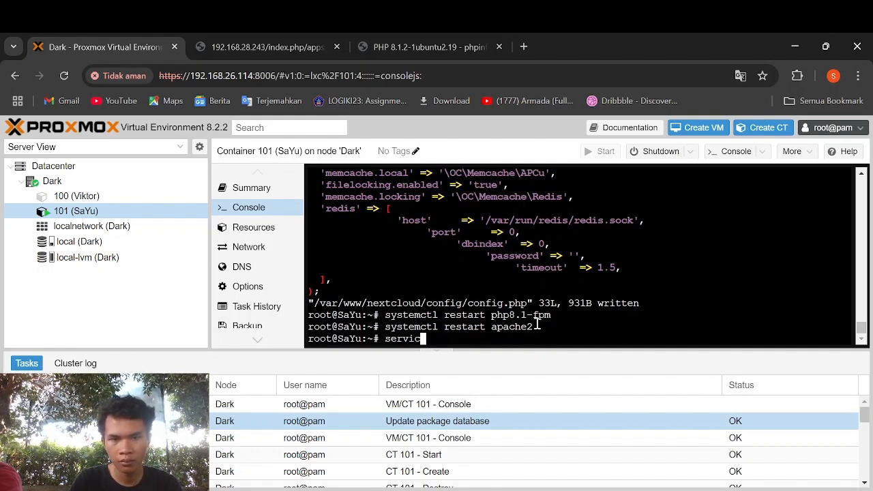
{"action": "type", "text": "e restart re"}
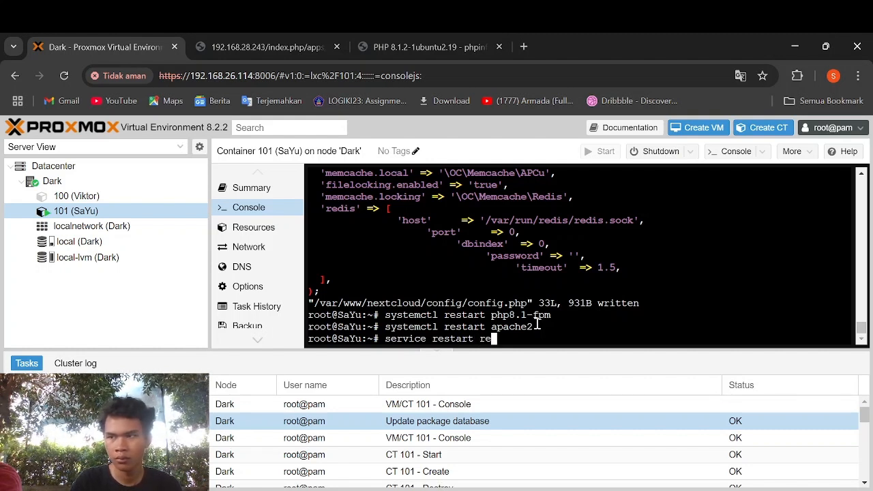
{"action": "type", "text": "dis-server"}
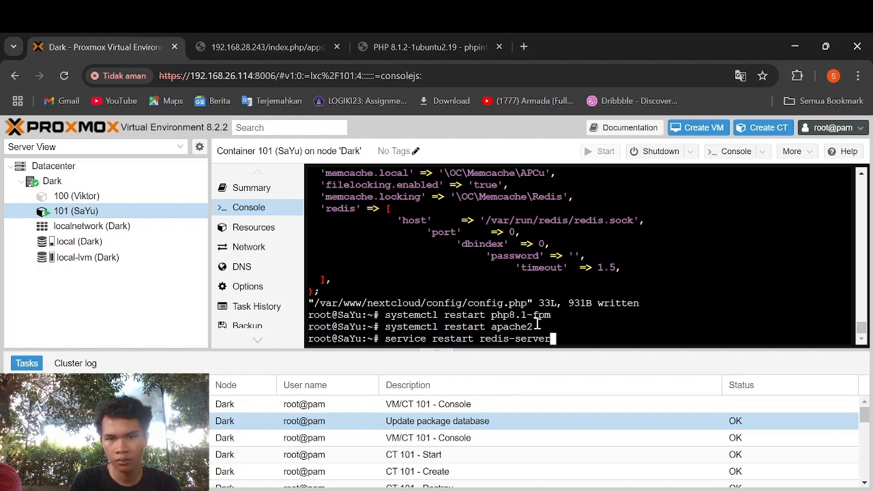
{"action": "key", "text": "Return"}
{"action": "type", "text": "sy"}
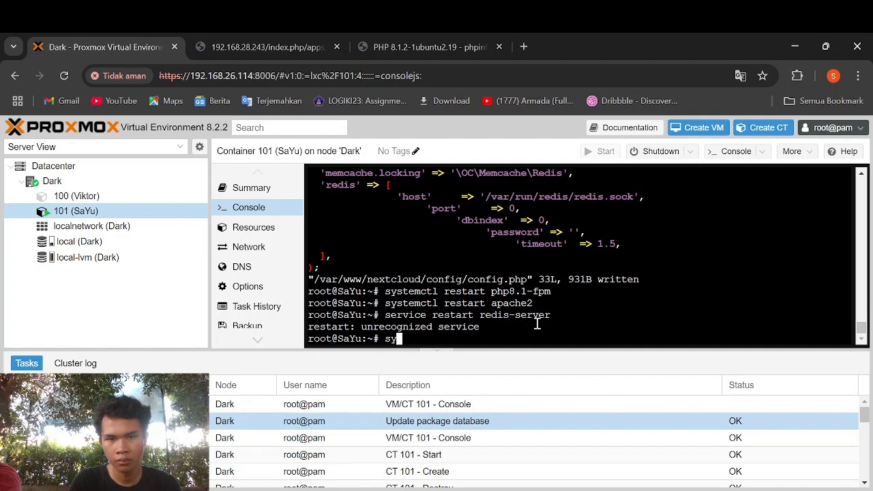
{"action": "type", "text": "stemctl restart redis"}
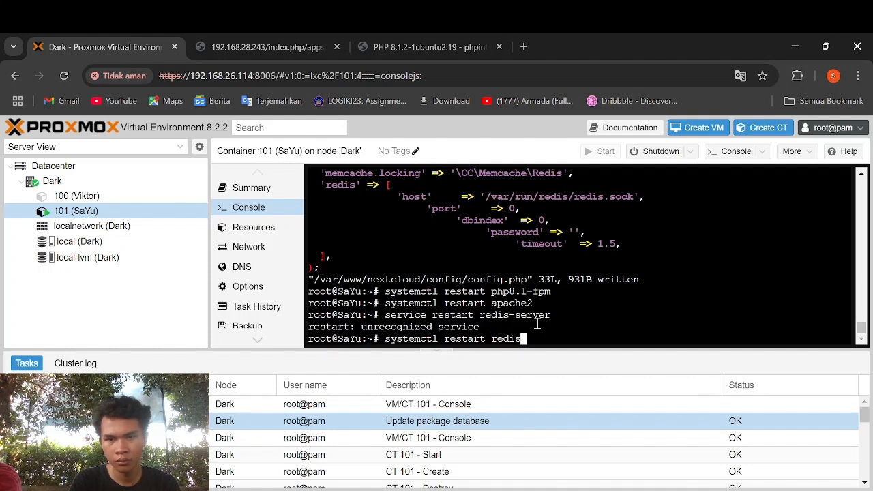
{"action": "type", "text": "-server"}
{"action": "key", "text": "Return"}
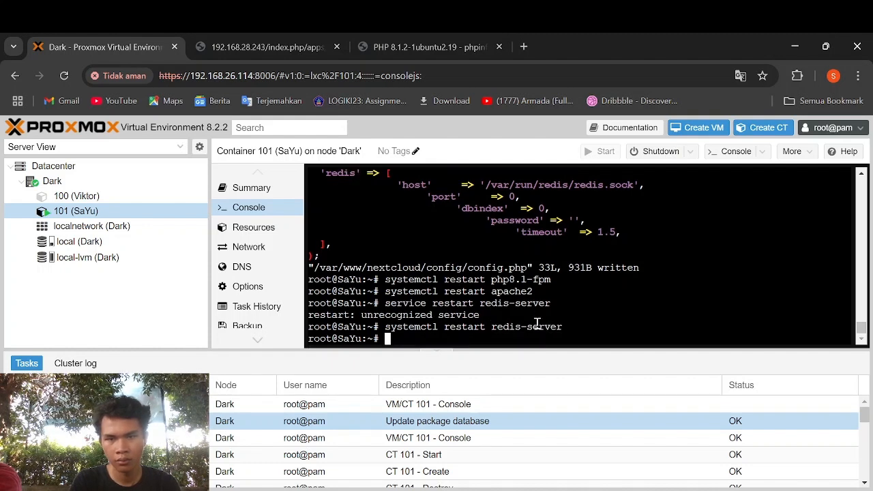
{"action": "left_click", "coordinate": [266, 46]}
- Reload Nextcloud, open Accounts from the admin menu, and start a new account
{"action": "left_click", "coordinate": [64, 75]}
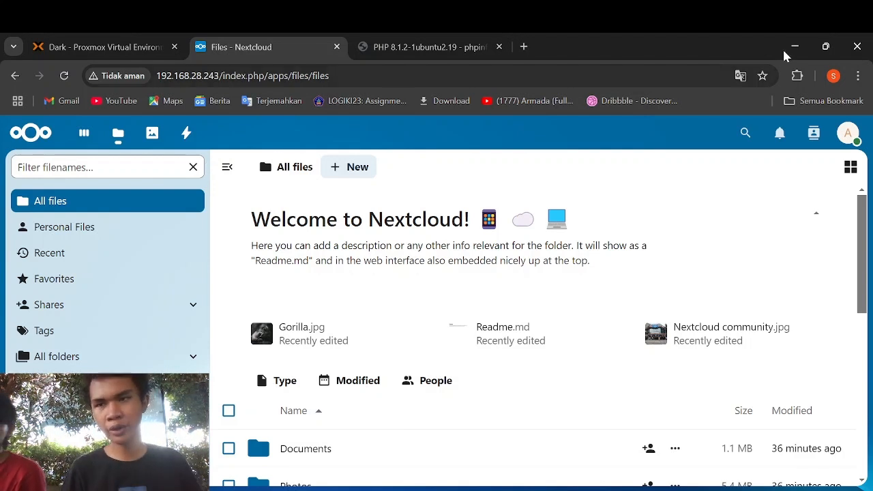
{"action": "left_click", "coordinate": [852, 143]}
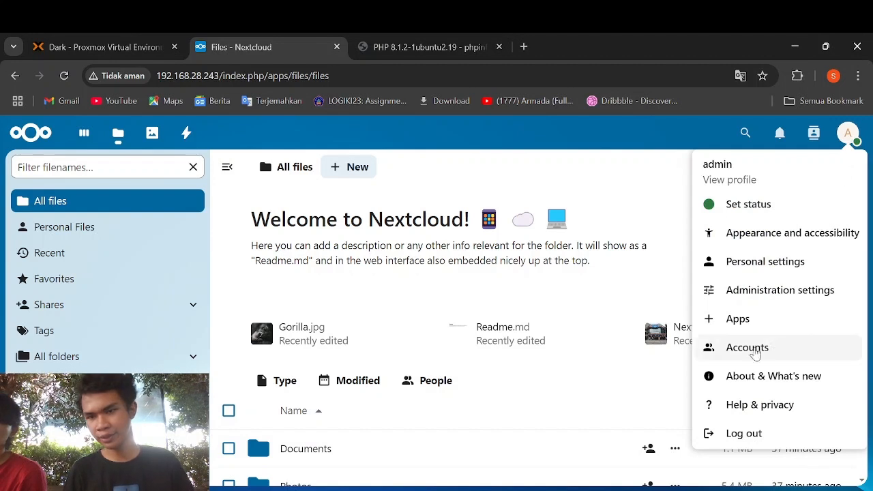
{"action": "left_click", "coordinate": [732, 350]}
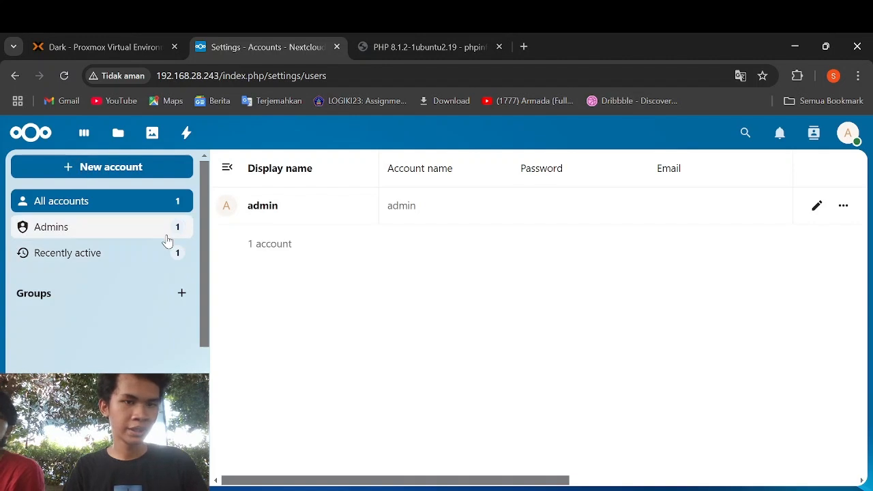
{"action": "left_click", "coordinate": [170, 167]}
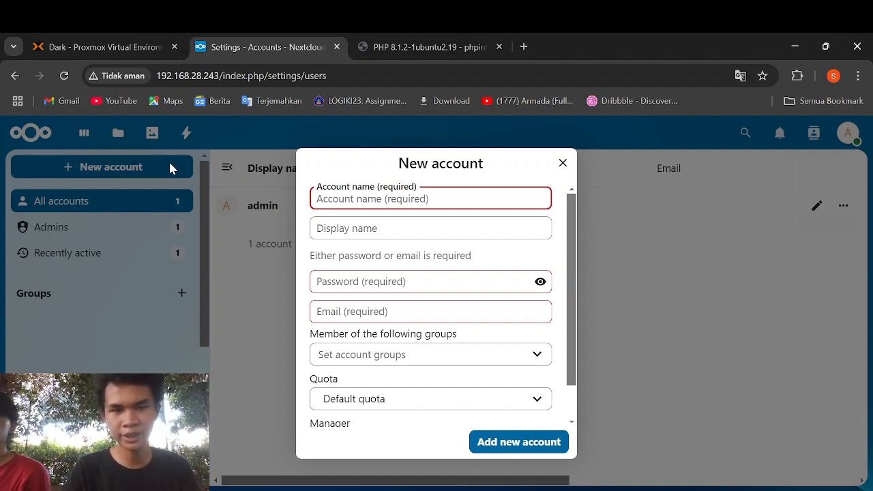
- Fill in the new user's account name, password and e-mail address, then re-enter the password
{"action": "type", "text": "Viktor"}
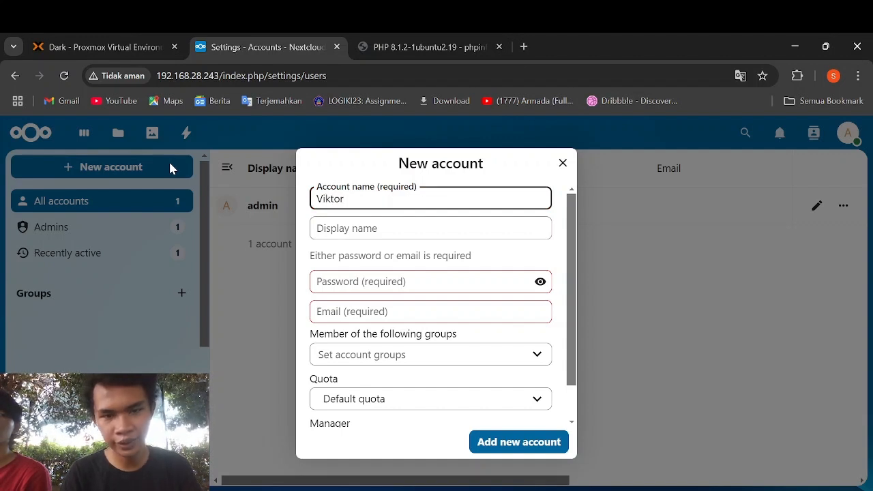
{"action": "left_click", "coordinate": [370, 273]}
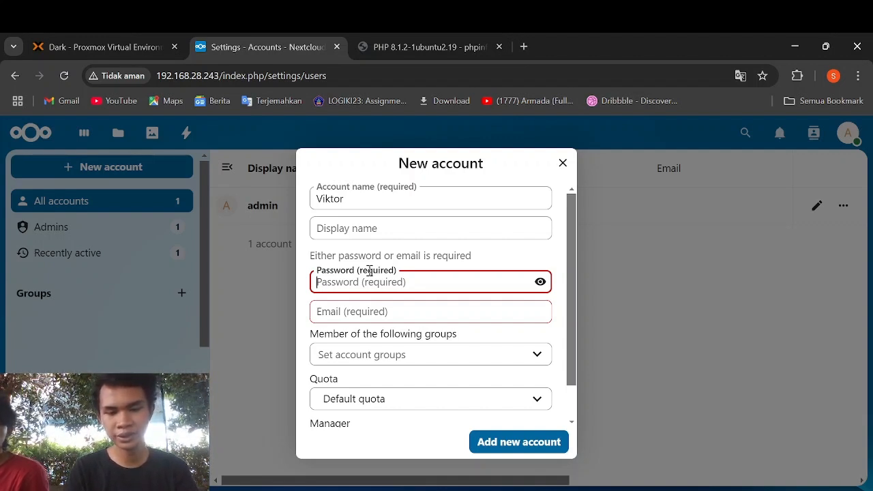
{"action": "type", "text": "viktor"}
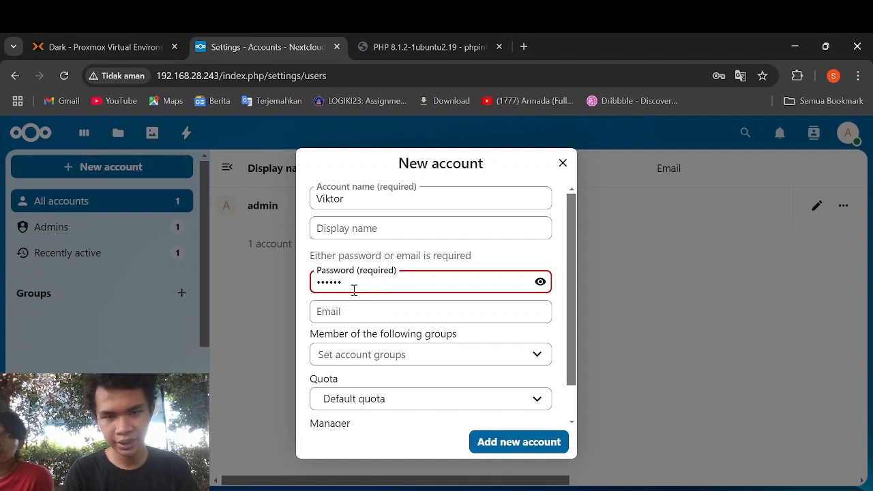
{"action": "left_click", "coordinate": [345, 311]}
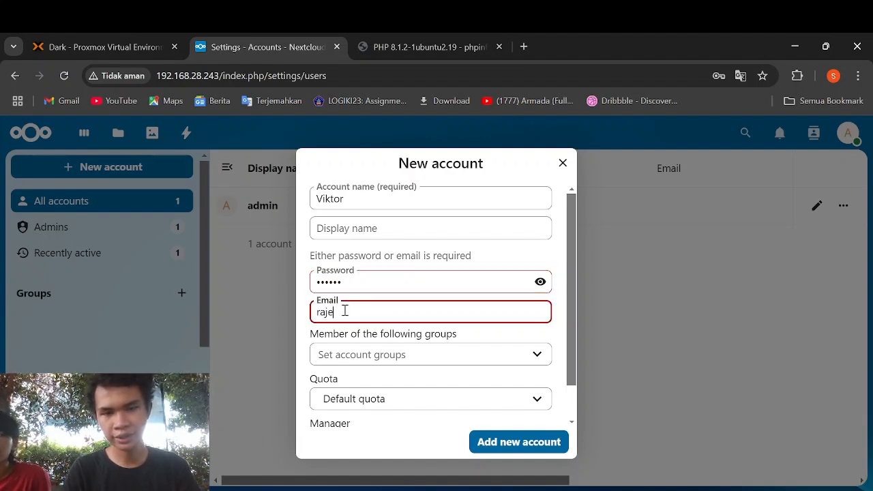
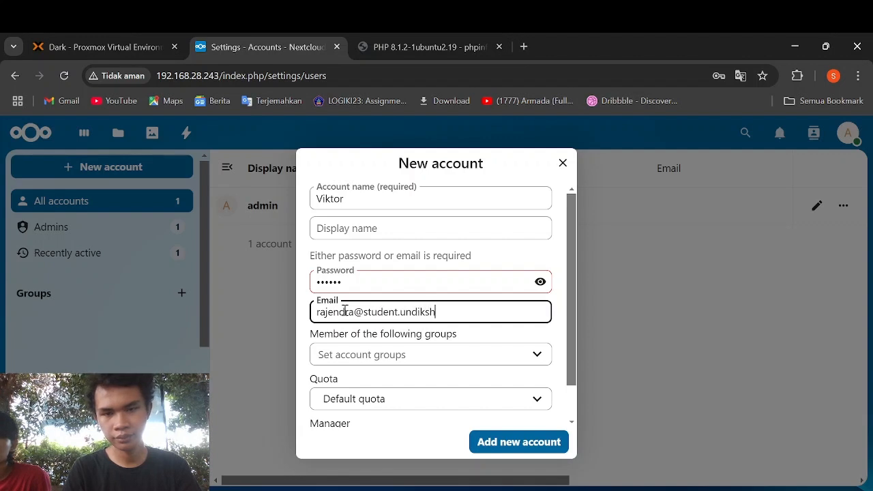
{"action": "left_click", "coordinate": [354, 283]}
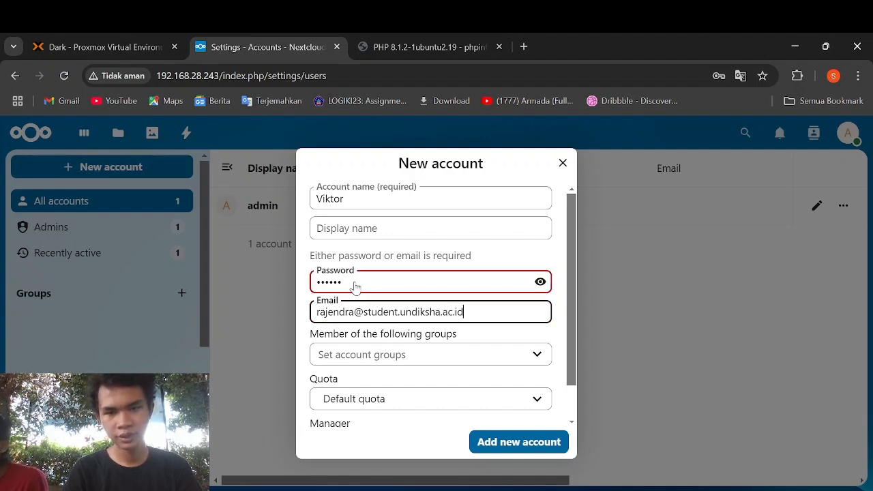
{"action": "key", "text": "BackSpace"}
{"action": "key", "text": "BackSpace"}
{"action": "key", "text": "BackSpace"}
{"action": "key", "text": "BackSpace"}
{"action": "key", "text": "BackSpace"}
{"action": "key", "text": "BackSpace"}
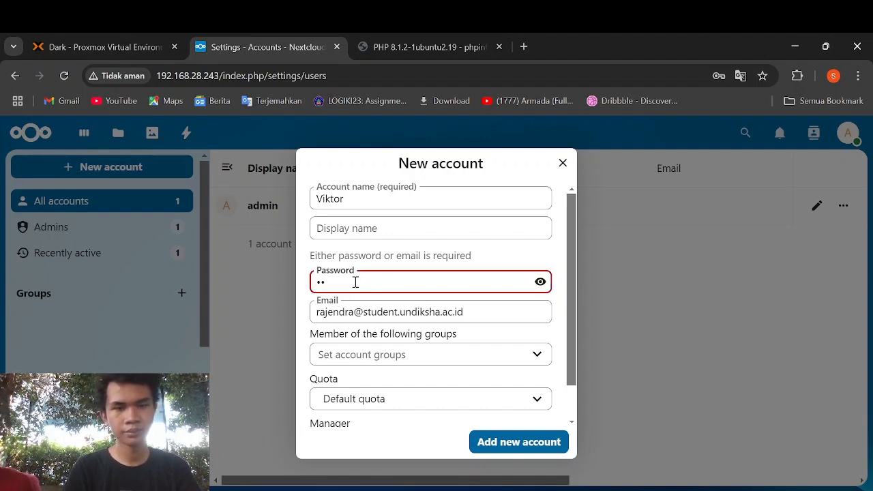
{"action": "type", "text": "v•••••••"}
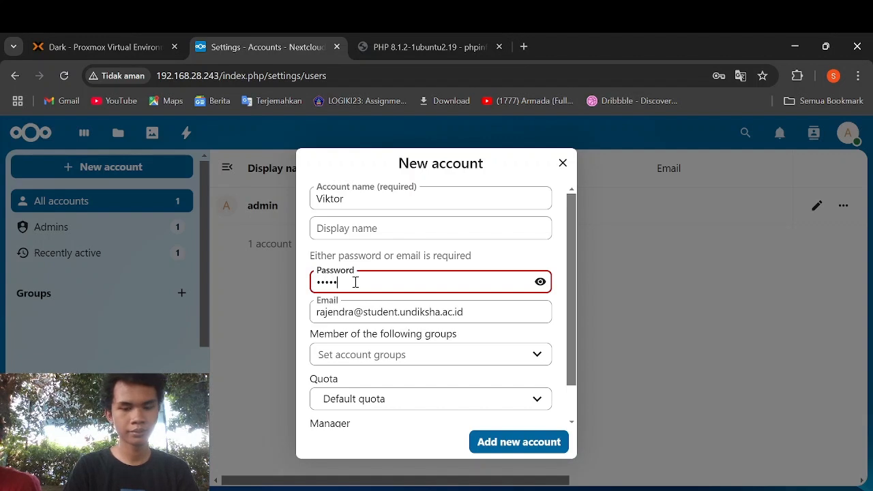
{"action": "type", "text": "•"}
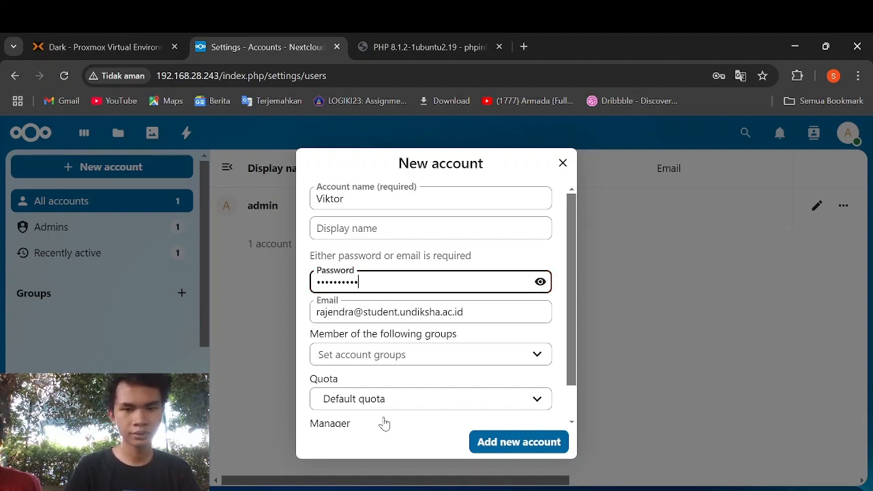
- Set the account's manager to admin and create the account
{"action": "scroll", "coordinate": [365, 402], "scroll_direction": "down", "scroll_amount": 1}
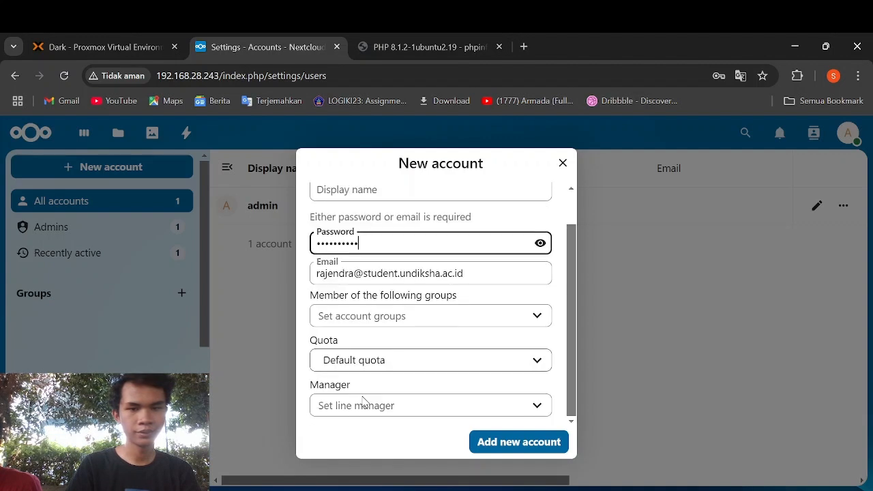
{"action": "left_click", "coordinate": [365, 405]}
{"action": "left_click", "coordinate": [387, 445]}
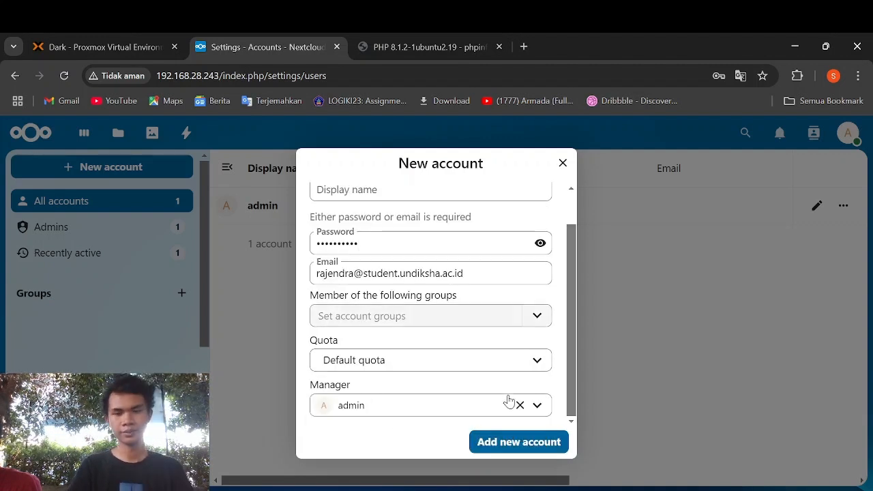
{"action": "left_click", "coordinate": [504, 444]}
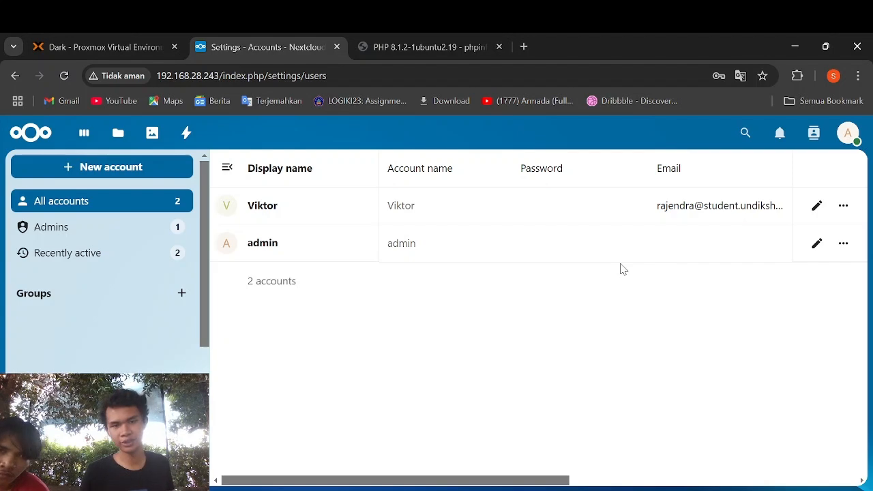
- Start a new account and enter the third user's name, password and e-mail address
{"action": "left_click", "coordinate": [126, 172]}
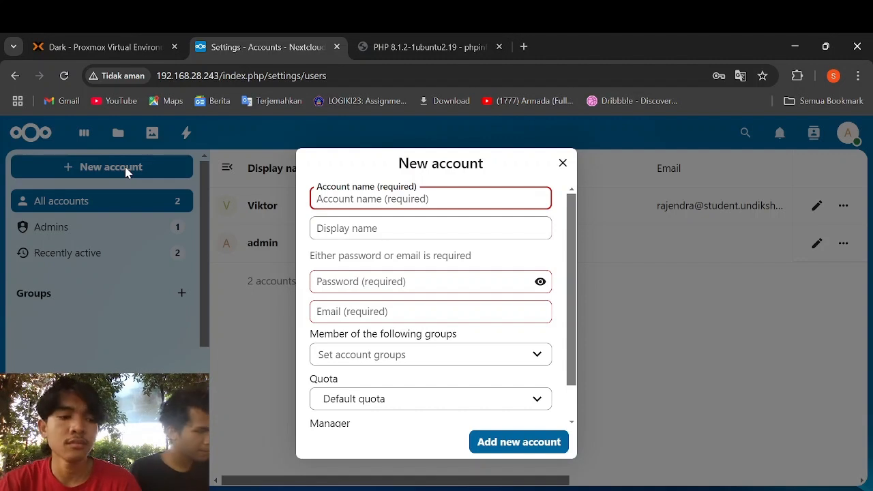
{"action": "type", "text": "Sag"}
{"action": "key", "text": "BackSpace"}
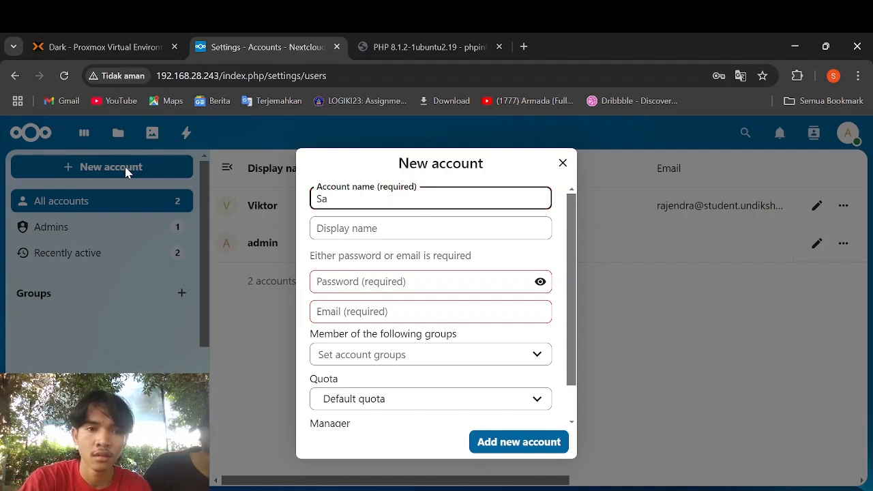
{"action": "type", "text": "hat"}
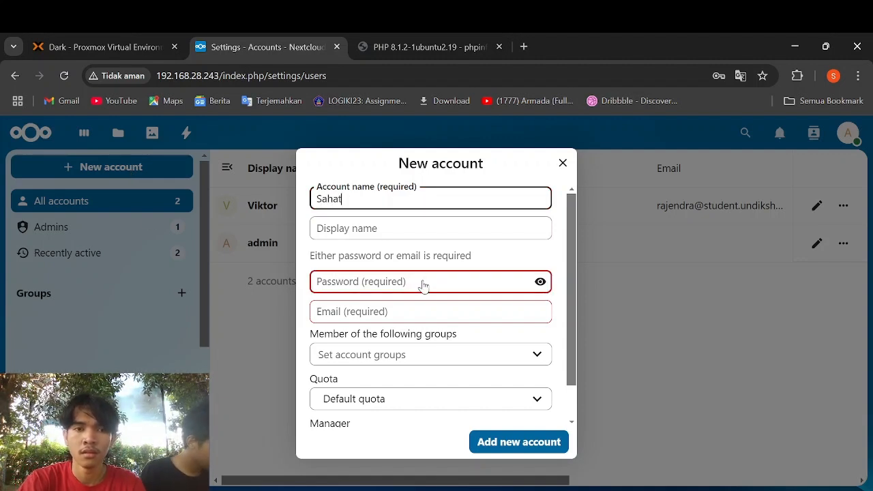
{"action": "left_click", "coordinate": [475, 285]}
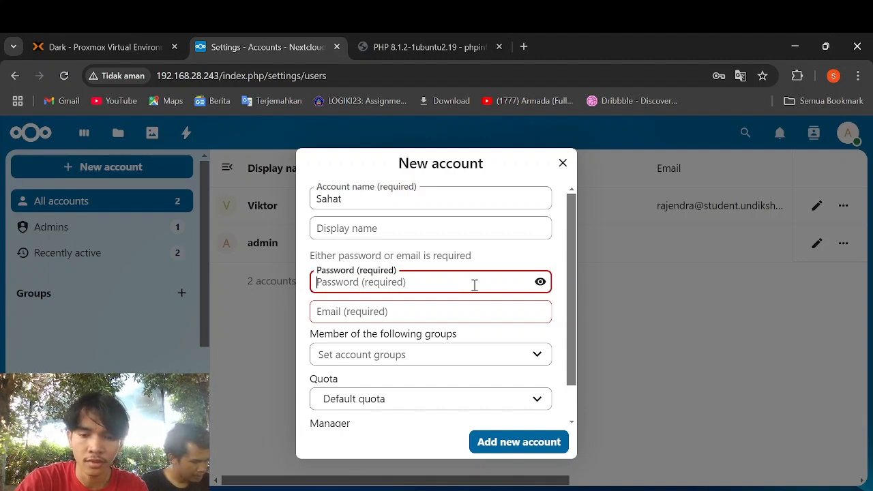
{"action": "type", "text": "•••••"}
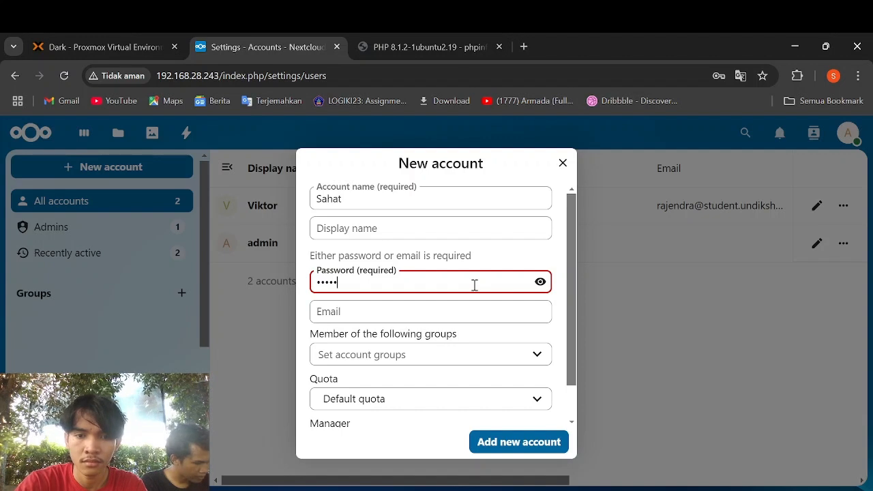
{"action": "key", "text": "BackSpace"}
{"action": "key", "text": "BackSpace"}
{"action": "key", "text": "BackSpace"}
{"action": "key", "text": "BackSpace"}
{"action": "type", "text": "•"}
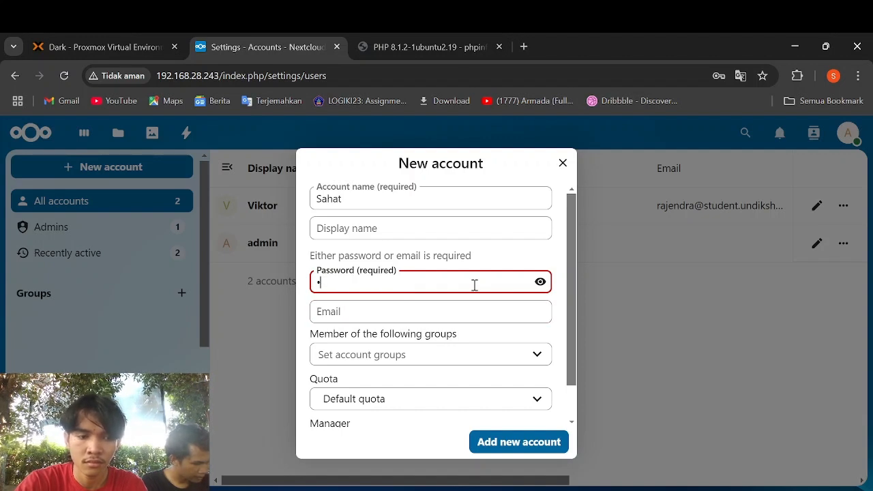
{"action": "type", "text": "••••••"}
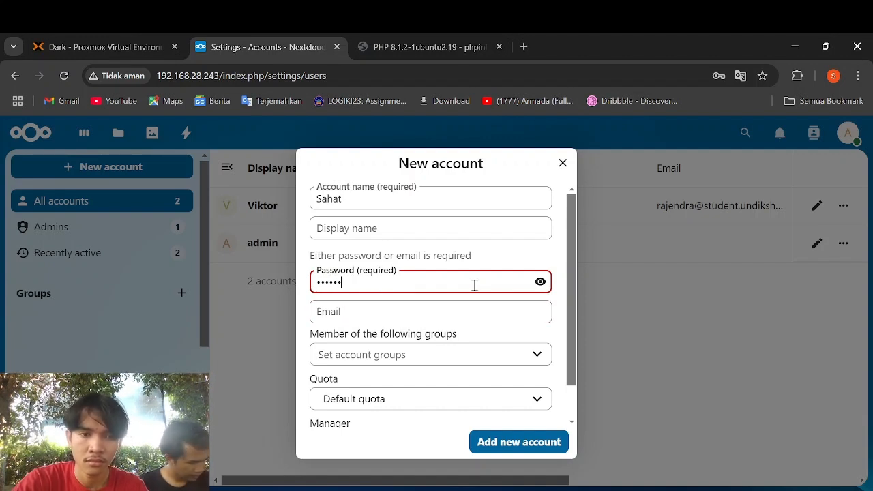
{"action": "type", "text": "••••"}
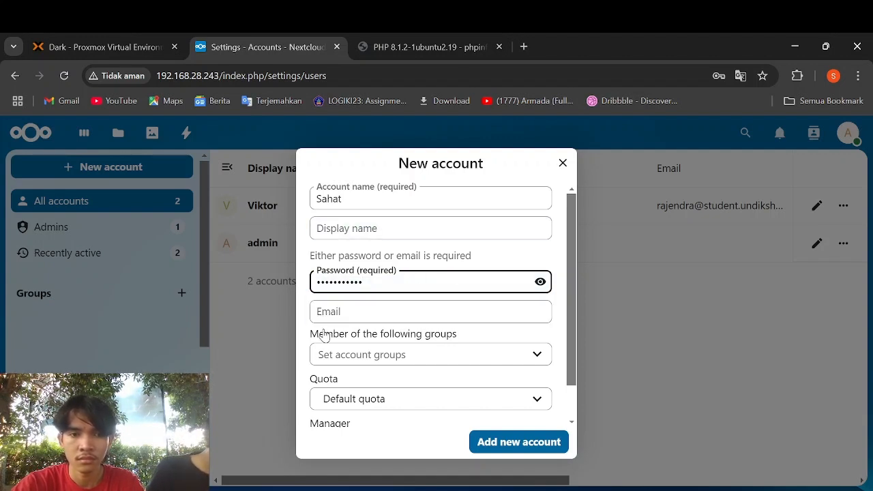
{"action": "left_click", "coordinate": [356, 311]}
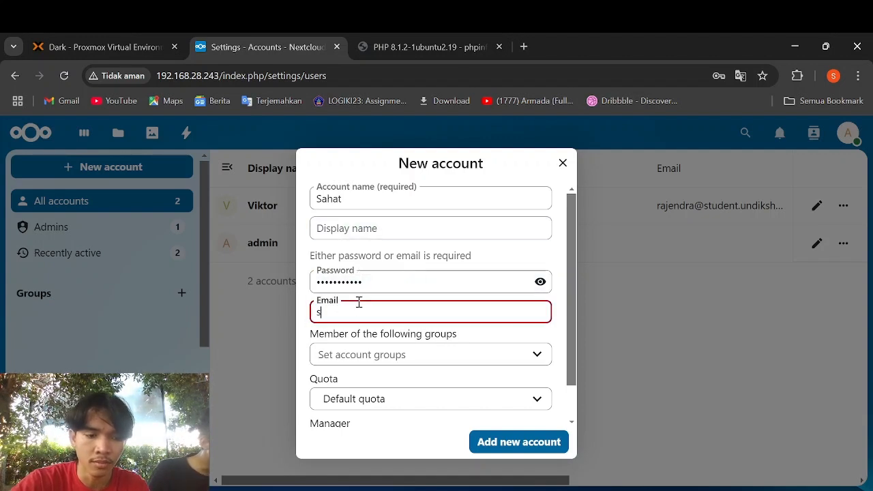
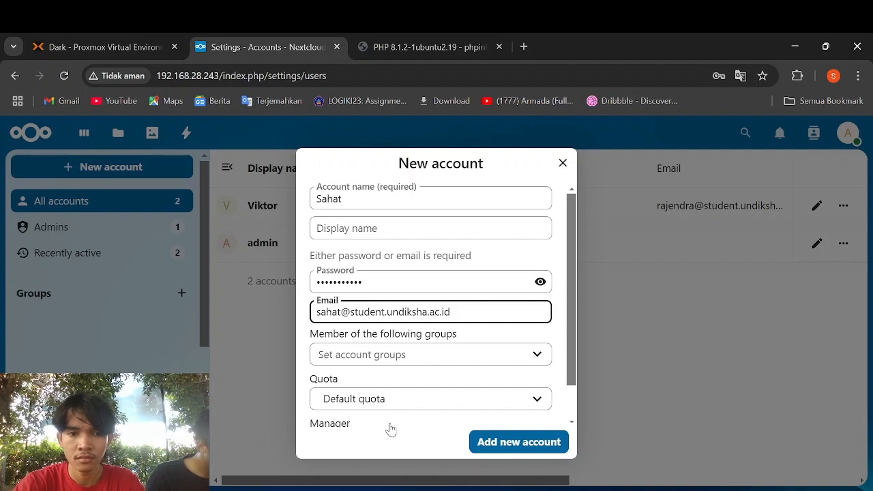
- Set the manager to admin, check the password, and add the account
{"action": "scroll", "coordinate": [473, 398], "scroll_direction": "down", "scroll_amount": 1}
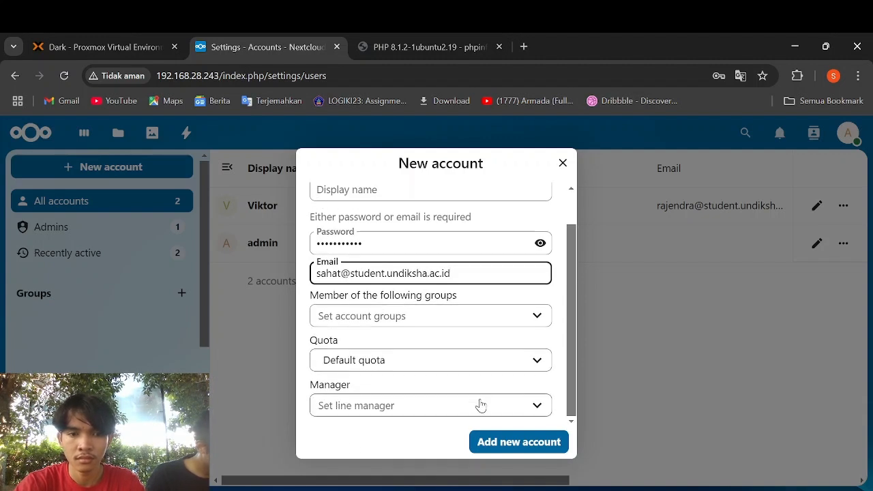
{"action": "left_click", "coordinate": [477, 402]}
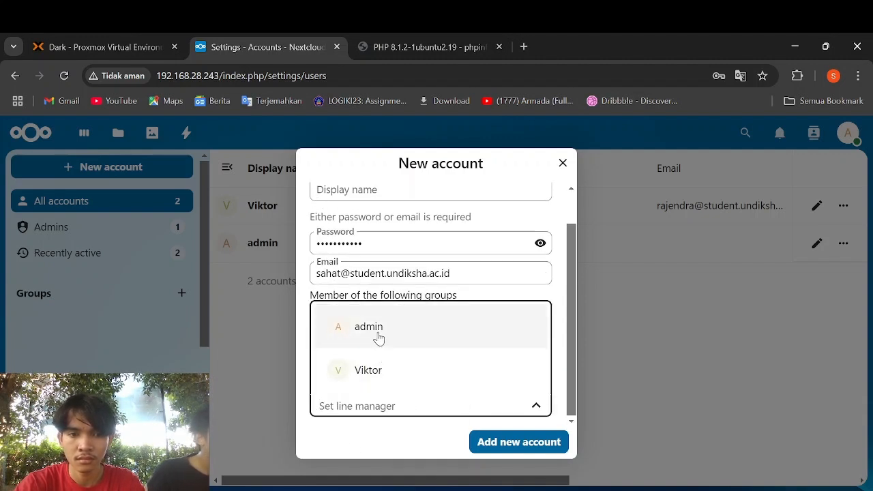
{"action": "left_click", "coordinate": [379, 336]}
{"action": "scroll", "coordinate": [440, 388], "scroll_direction": "up", "scroll_amount": 1}
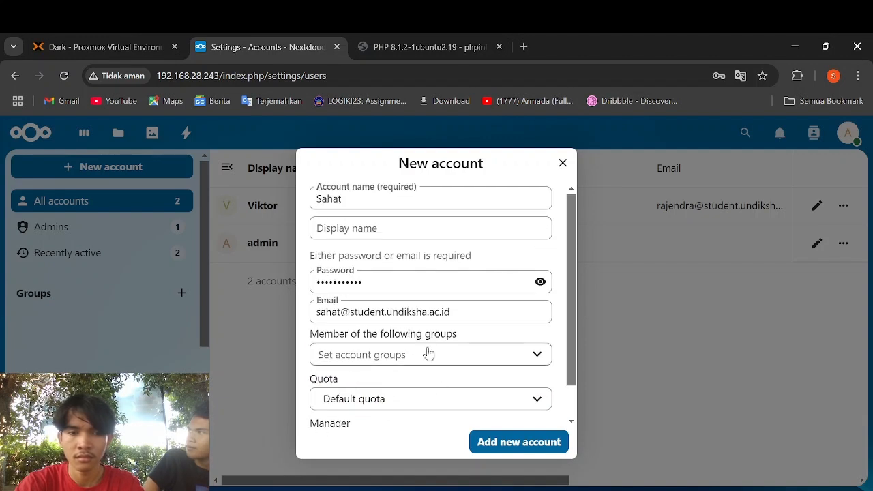
{"action": "left_click", "coordinate": [433, 270]}
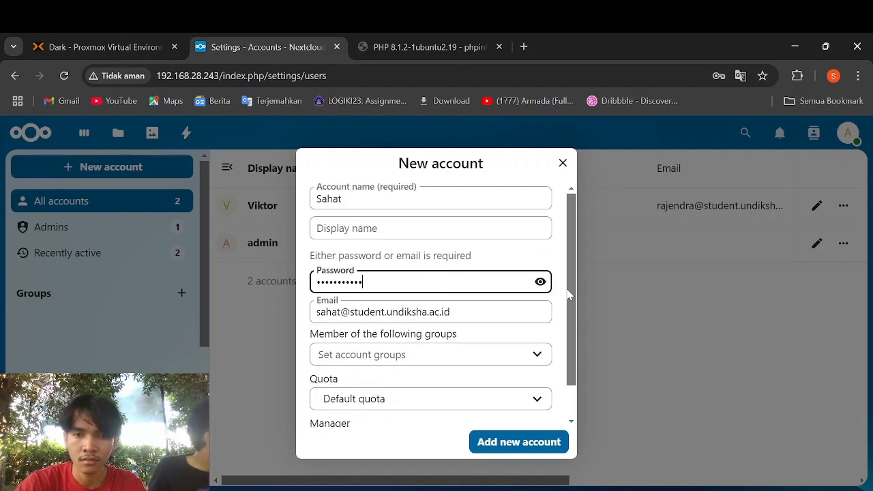
{"action": "left_click", "coordinate": [540, 282]}
{"action": "left_click", "coordinate": [540, 283]}
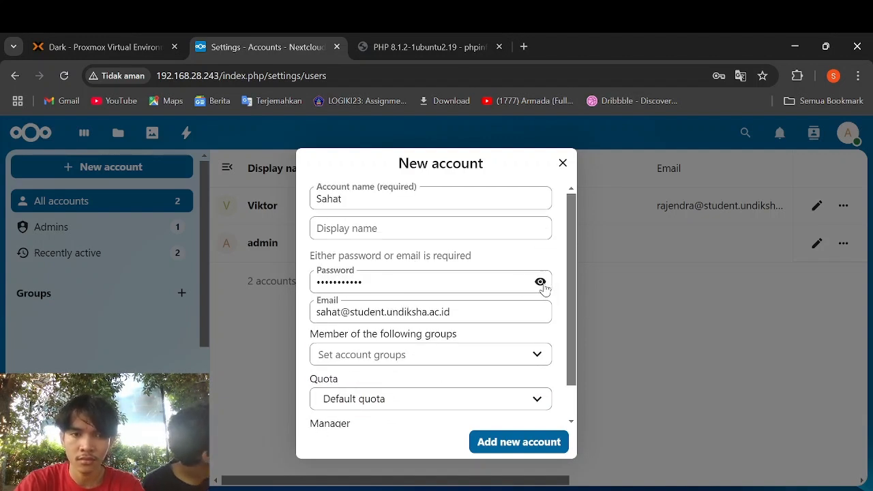
{"action": "scroll", "coordinate": [532, 353], "scroll_direction": "down", "scroll_amount": 1}
{"action": "left_click", "coordinate": [539, 445]}
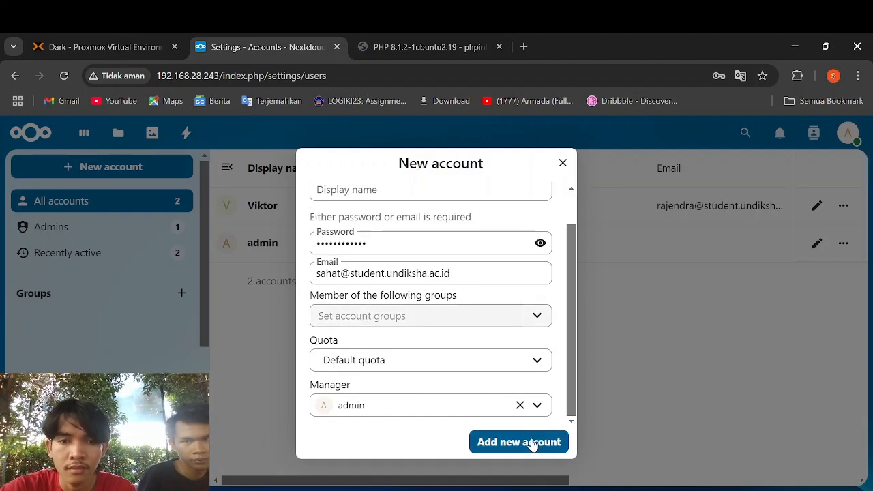
{"action": "left_click", "coordinate": [532, 445]}
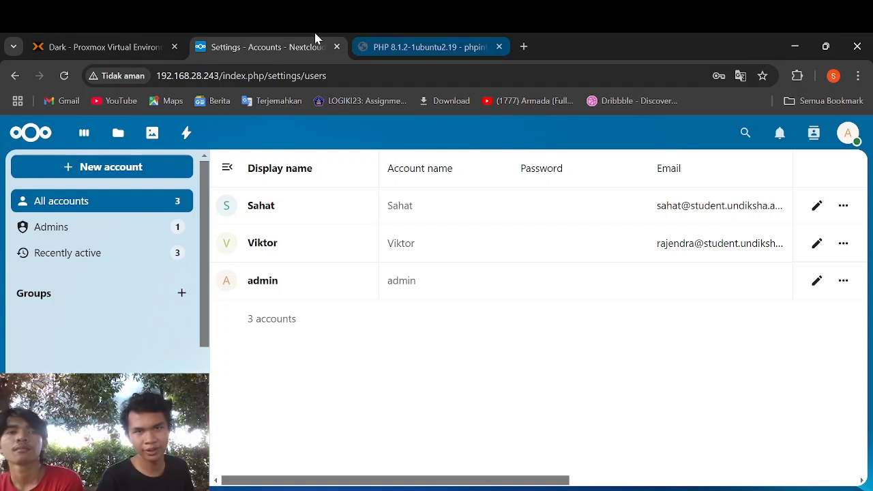
{"action": "left_click", "coordinate": [115, 135]}
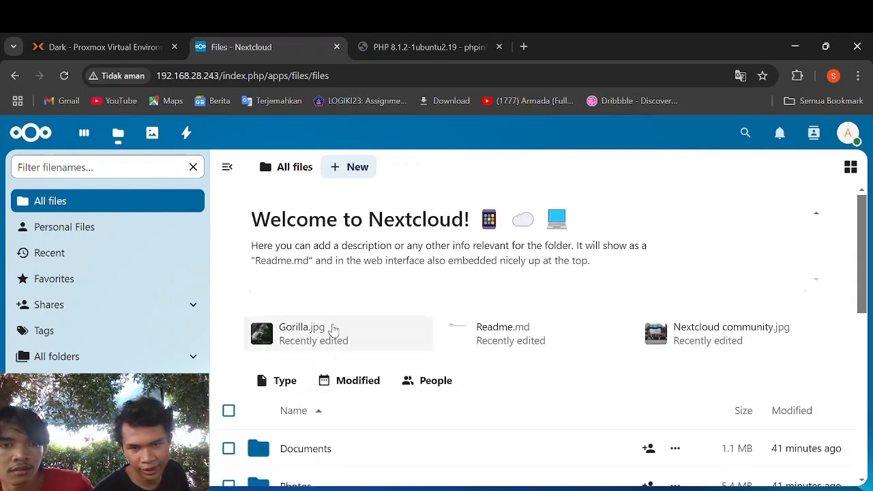
{"action": "scroll", "coordinate": [300, 327], "scroll_direction": "down", "scroll_amount": 1}
{"action": "left_click", "coordinate": [344, 171]}
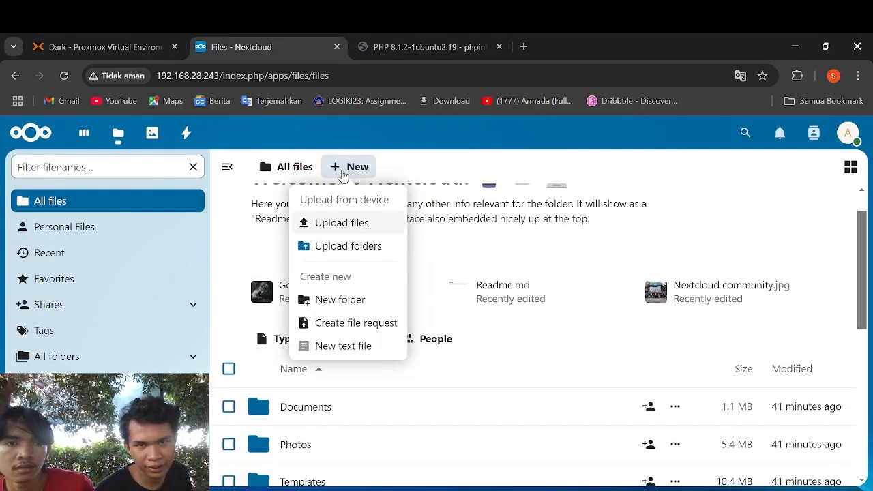
{"action": "left_click", "coordinate": [349, 235]}
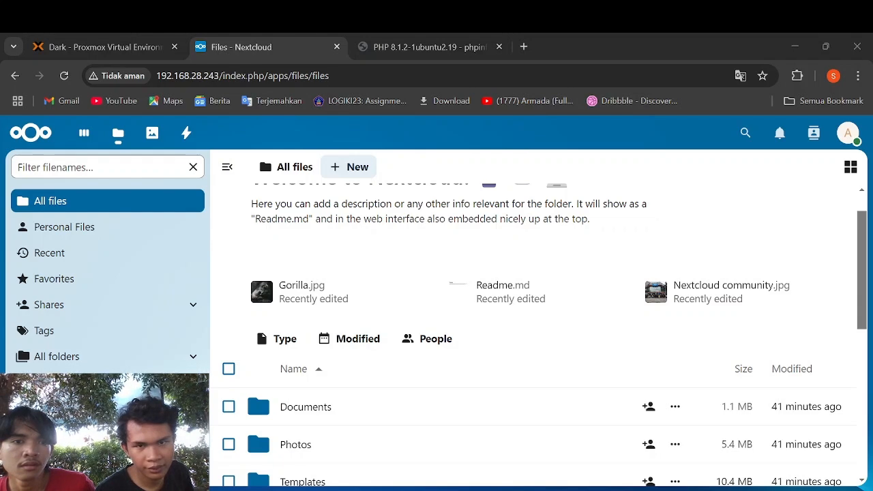
{"action": "scroll", "coordinate": [395, 293], "scroll_direction": "down", "scroll_amount": 3}
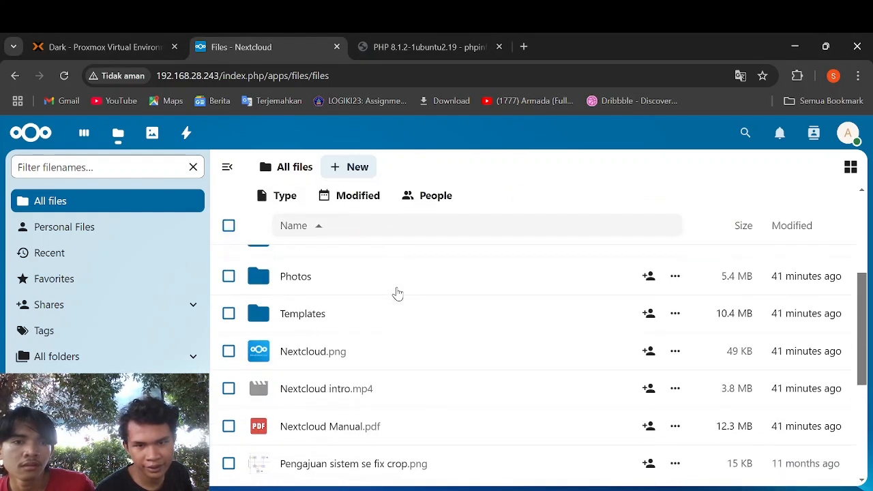
{"action": "scroll", "coordinate": [398, 293], "scroll_direction": "down", "scroll_amount": 3}
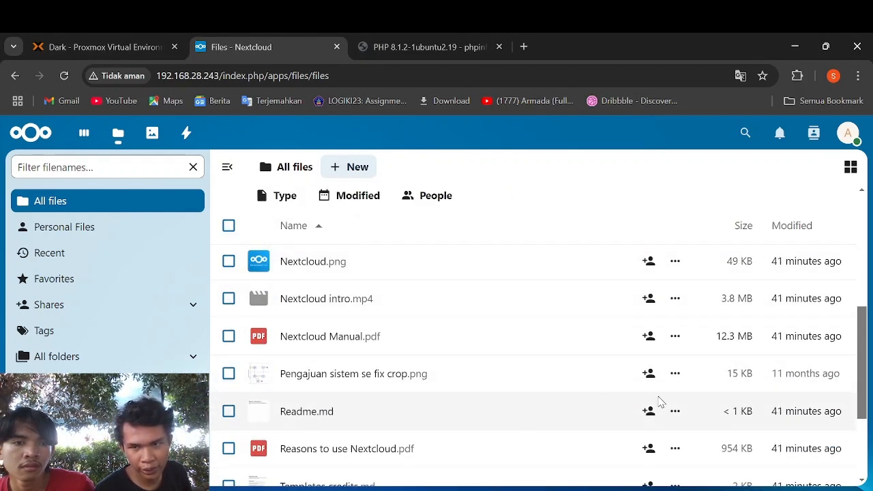
{"action": "left_click", "coordinate": [674, 377]}
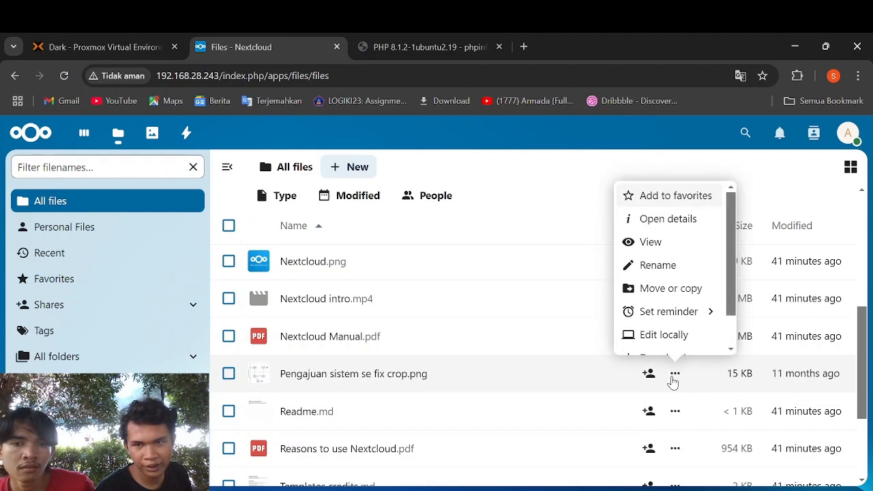
{"action": "left_click", "coordinate": [674, 243]}
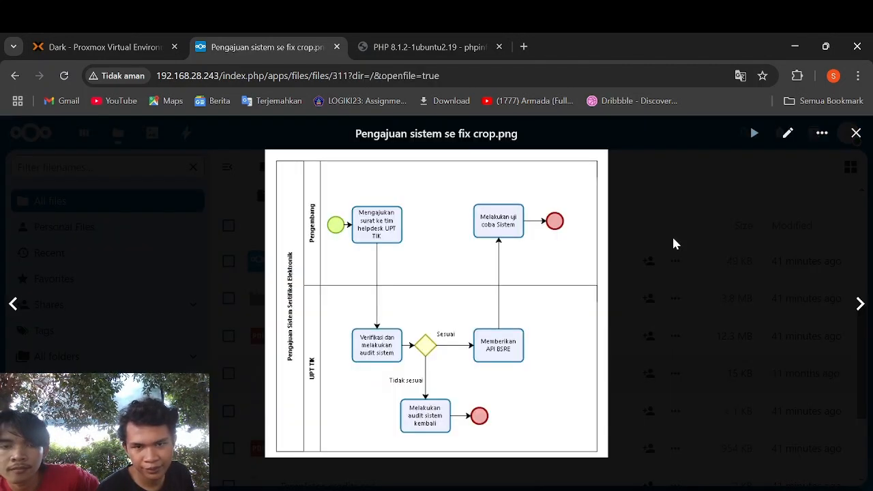
{"action": "left_click", "coordinate": [856, 133]}
- Share Pengajuan sistem se fix crop.png with the first user, allowing editing
{"action": "left_click", "coordinate": [649, 374]}
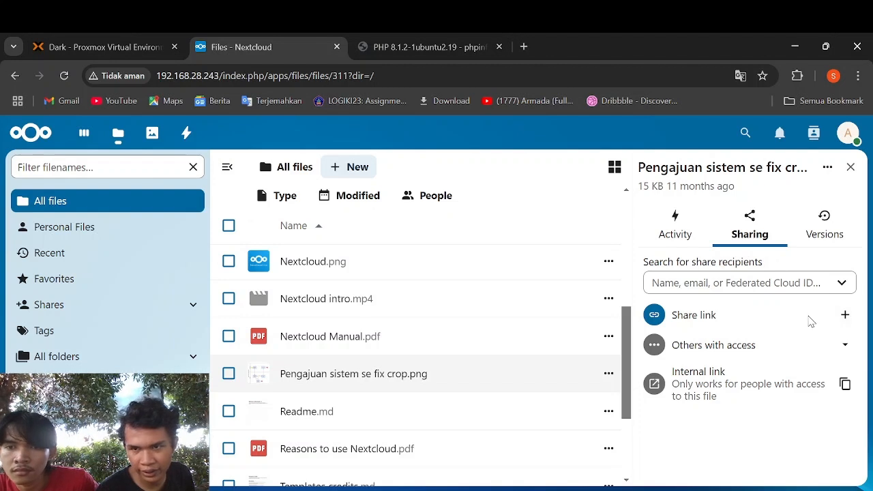
{"action": "left_click", "coordinate": [845, 347]}
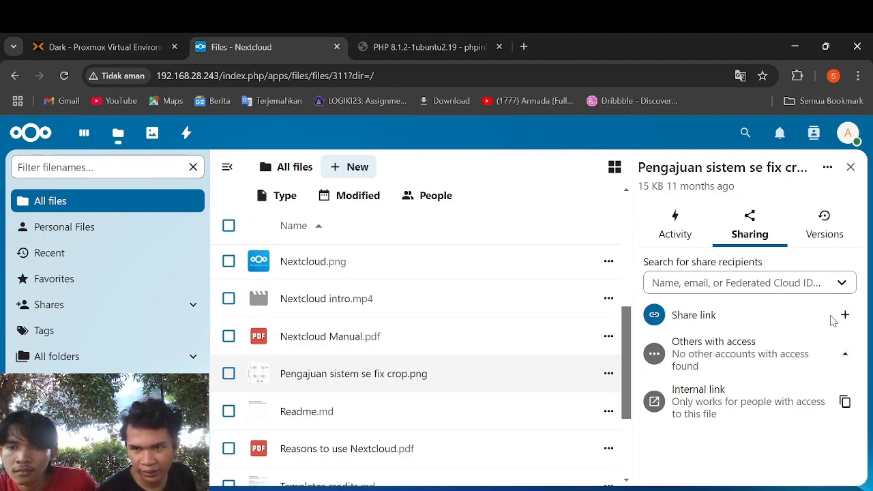
{"action": "left_click", "coordinate": [840, 286]}
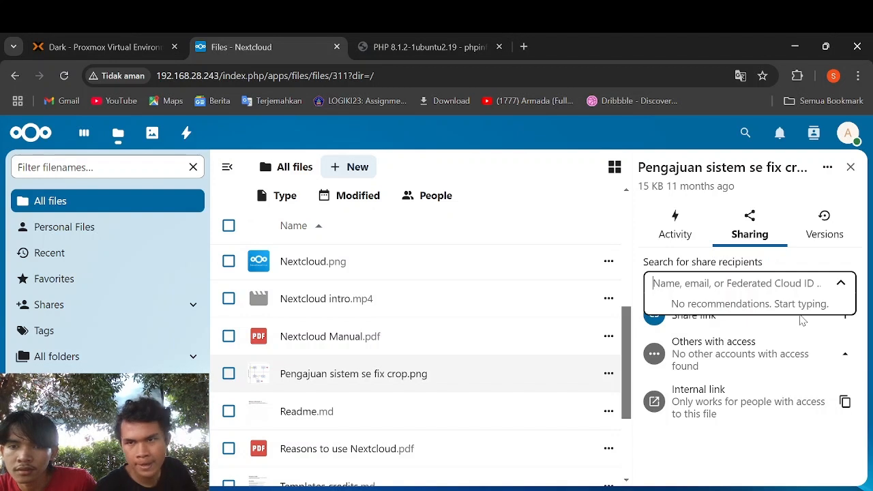
{"action": "type", "text": "Viktor"}
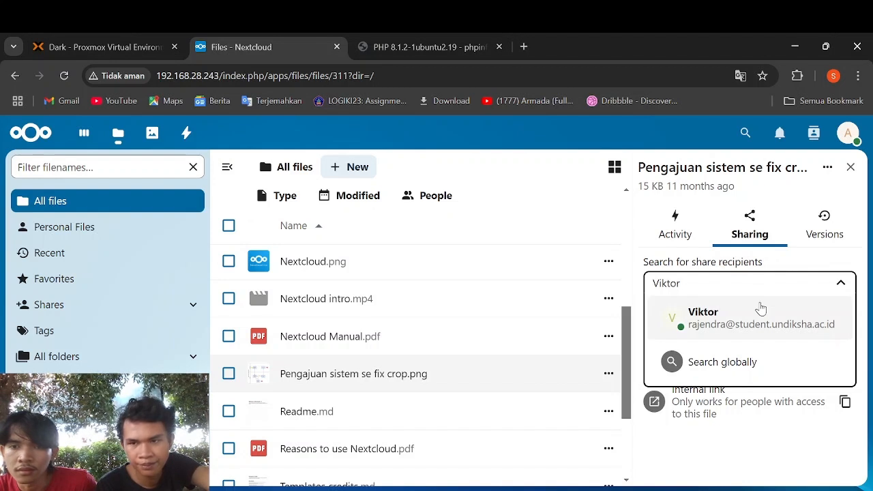
{"action": "left_click", "coordinate": [760, 306]}
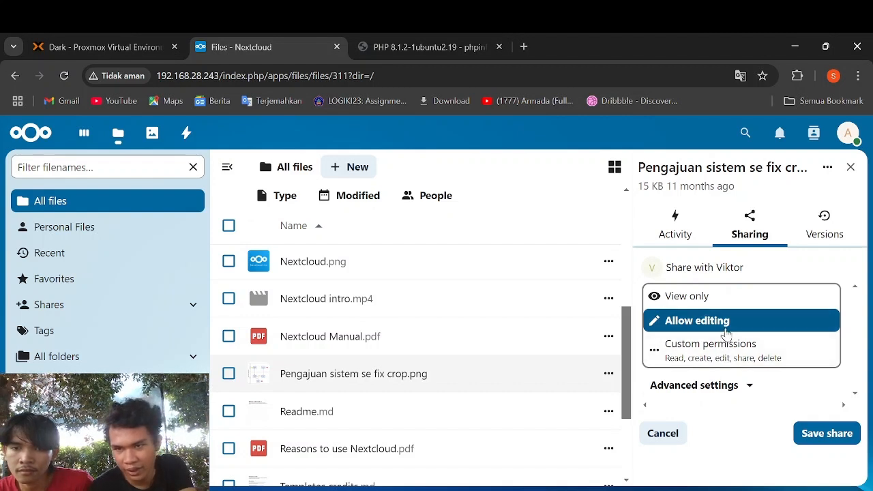
{"action": "left_click", "coordinate": [811, 440]}
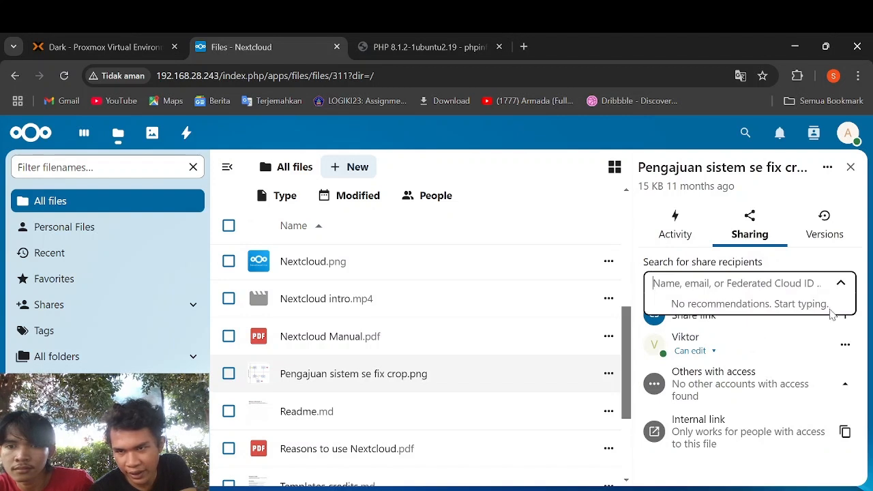
- Add the second user as a View only share recipient and save
{"action": "type", "text": "Sahat"}
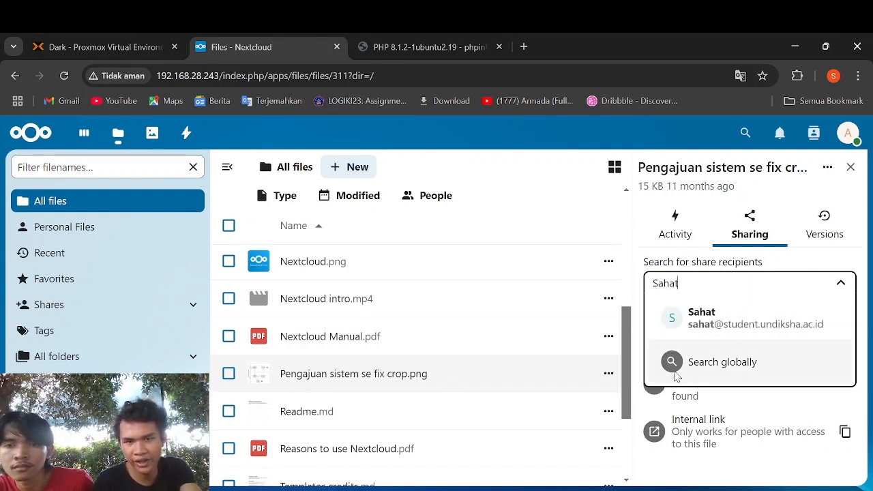
{"action": "left_click", "coordinate": [710, 315]}
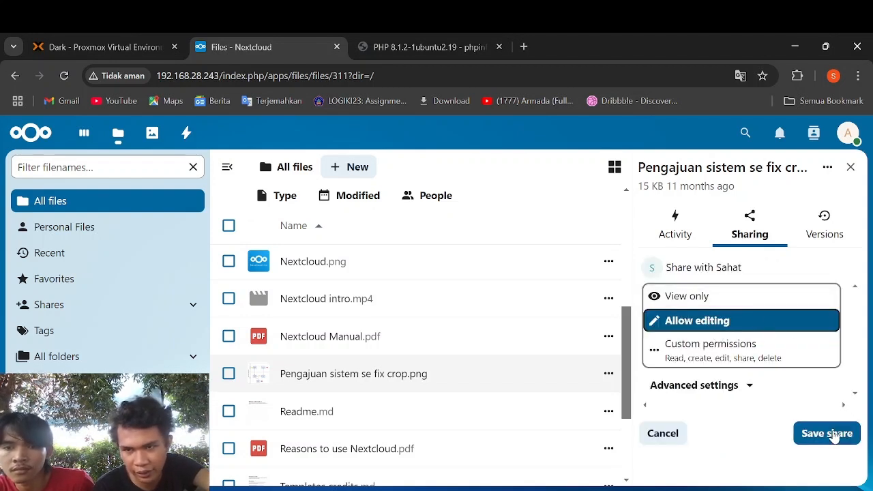
{"action": "left_click", "coordinate": [812, 305]}
{"action": "left_click", "coordinate": [836, 445]}
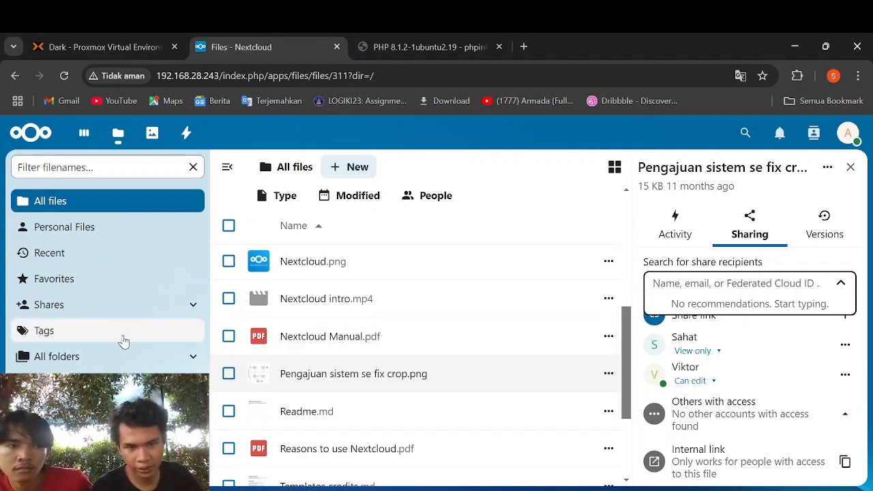
- Open Apps from the account menu and show the Featured apps list
{"action": "left_click", "coordinate": [853, 135]}
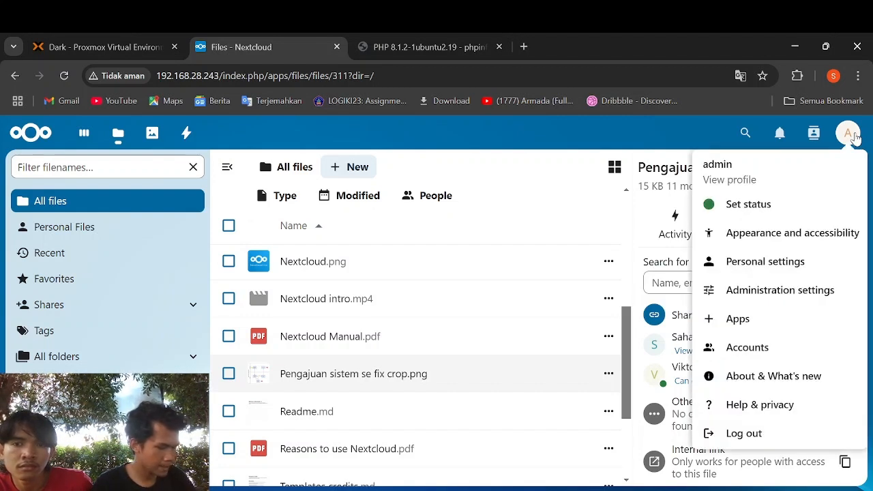
{"action": "left_click", "coordinate": [822, 324]}
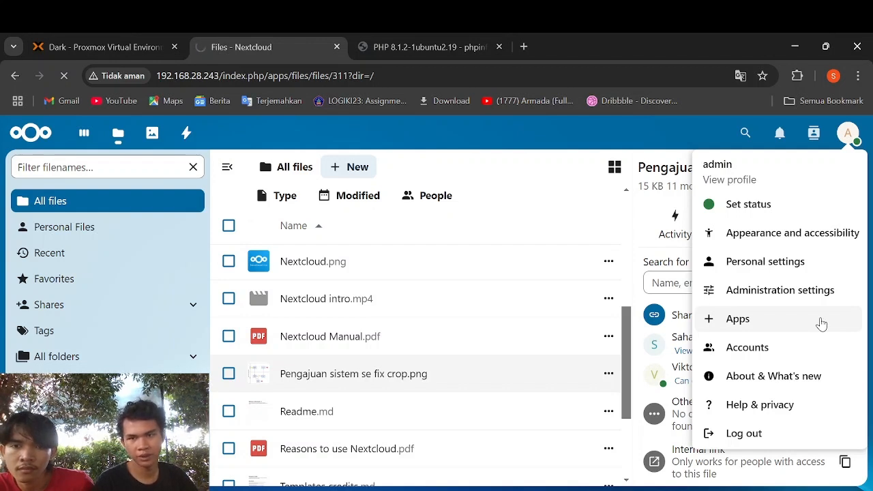
{"action": "left_click", "coordinate": [823, 324]}
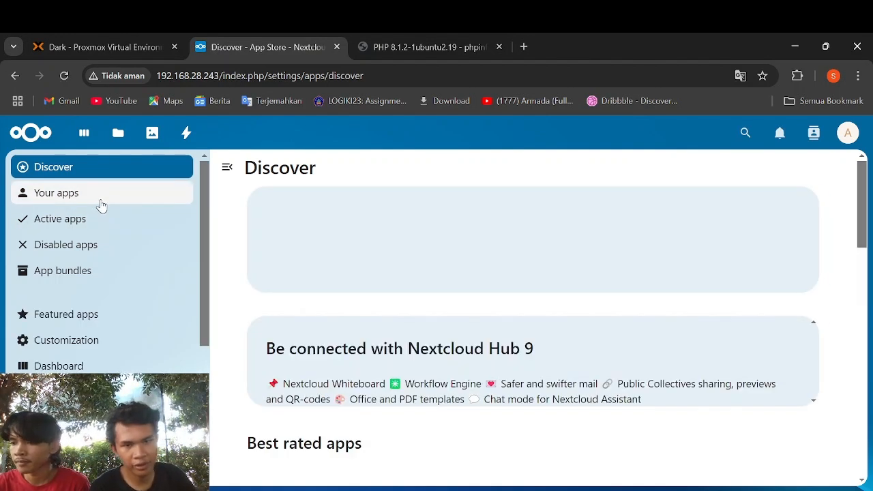
{"action": "left_click", "coordinate": [96, 318]}
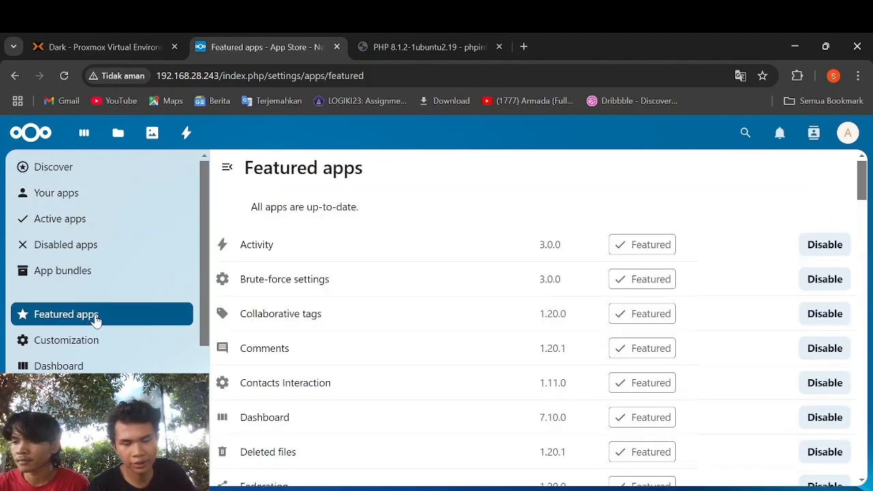
- Find and enable Edit files with LibreOffice, confirming with the admin password, then return to Files
{"action": "key", "text": "ctrl+f"}
{"action": "type", "text": "ed"}
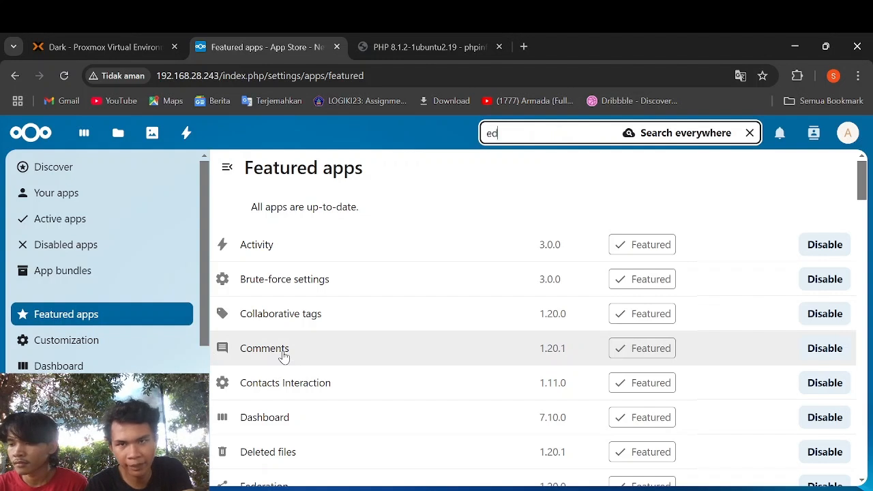
{"action": "type", "text": "it"}
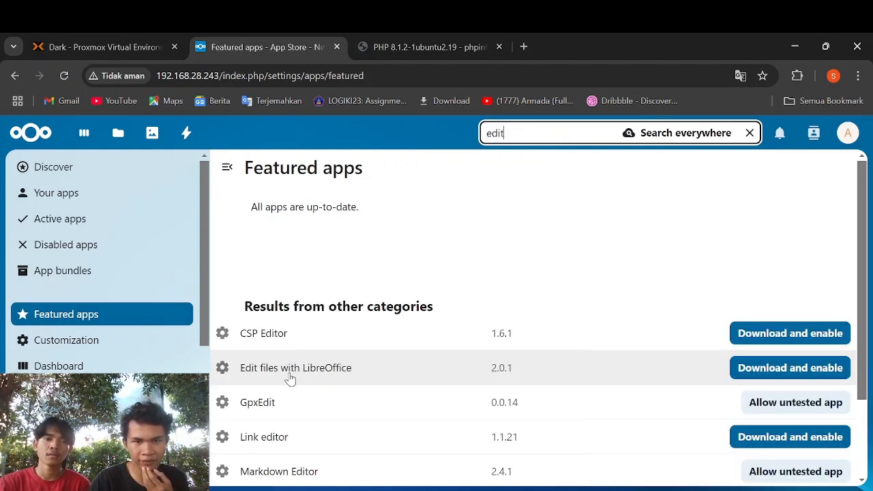
{"action": "key", "text": "alt+Tab"}
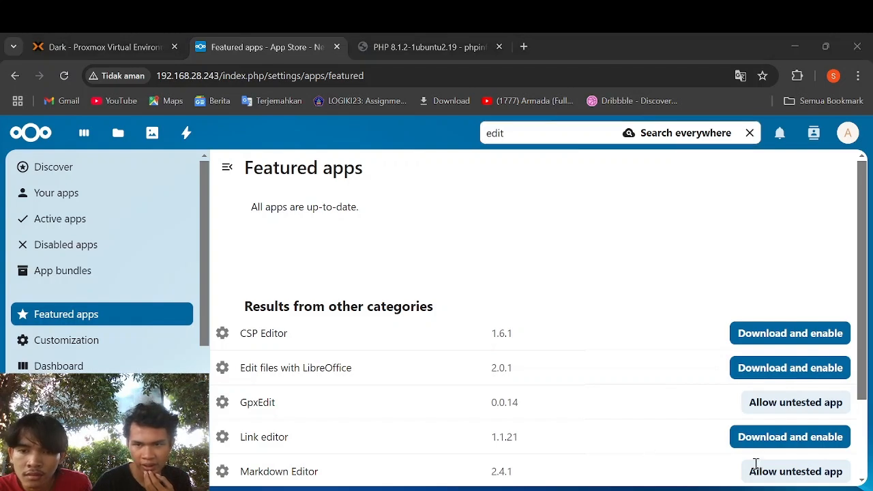
{"action": "key", "text": "alt+Tab"}
{"action": "left_click", "coordinate": [841, 372]}
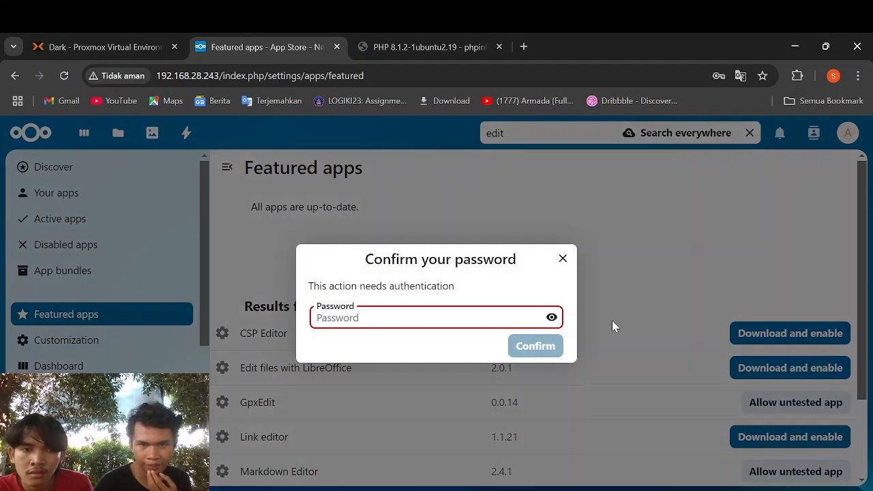
{"action": "type", "text": "••••••••"}
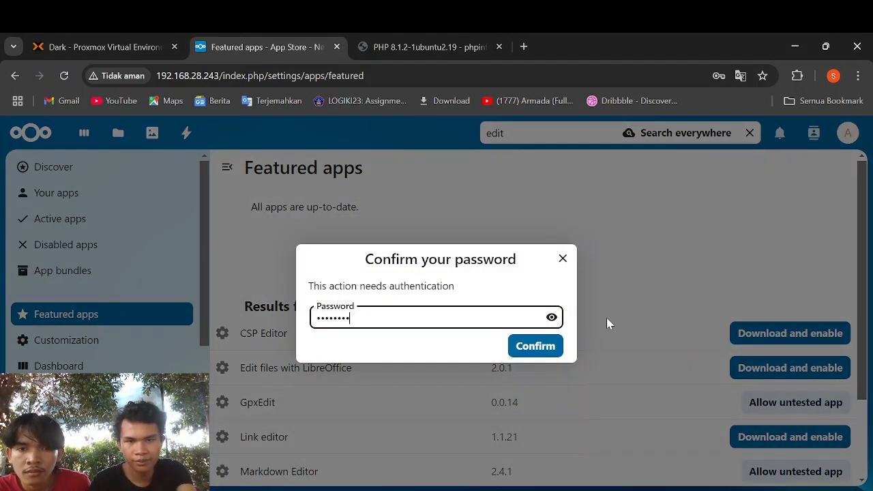
{"action": "key", "text": "Return"}
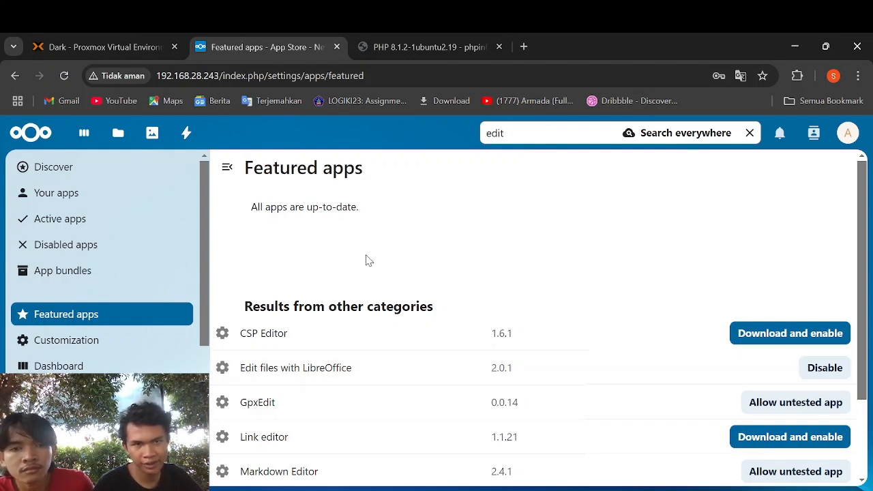
{"action": "left_click", "coordinate": [36, 135]}
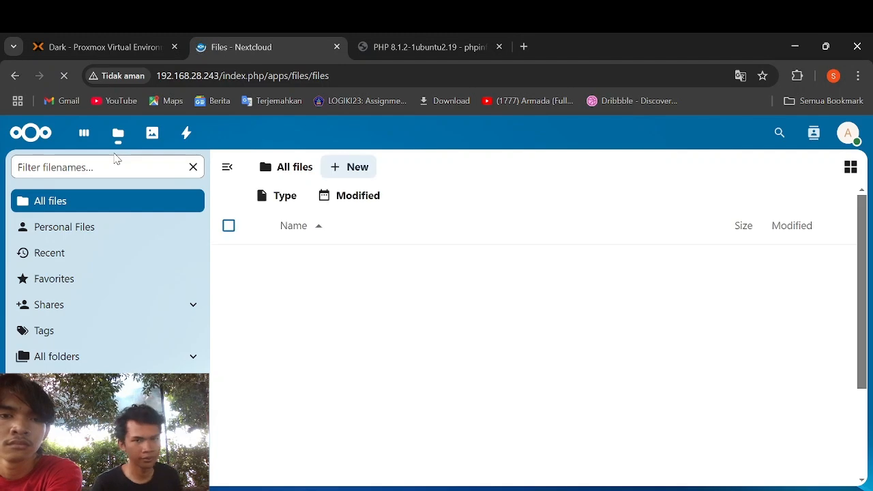
{"action": "scroll", "coordinate": [507, 202], "scroll_direction": "down", "scroll_amount": 3}
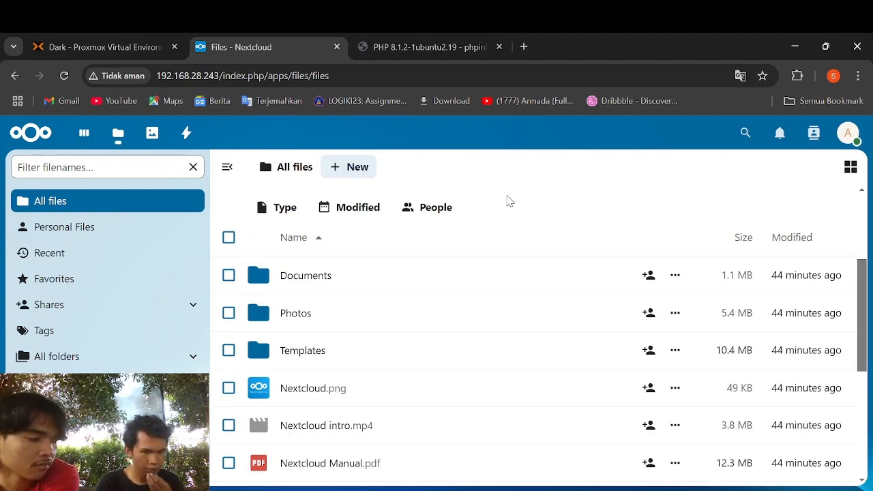
{"action": "scroll", "coordinate": [507, 200], "scroll_direction": "down", "scroll_amount": 1}
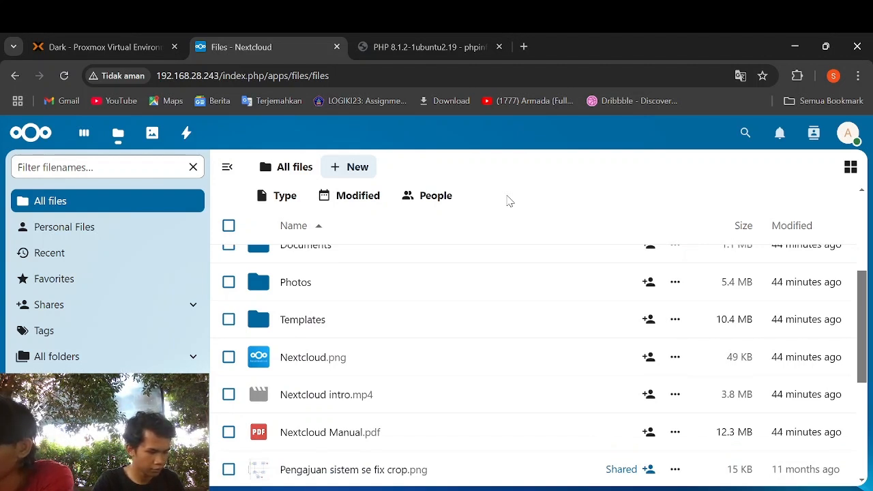
{"action": "scroll", "coordinate": [507, 201], "scroll_direction": "down", "scroll_amount": 5}
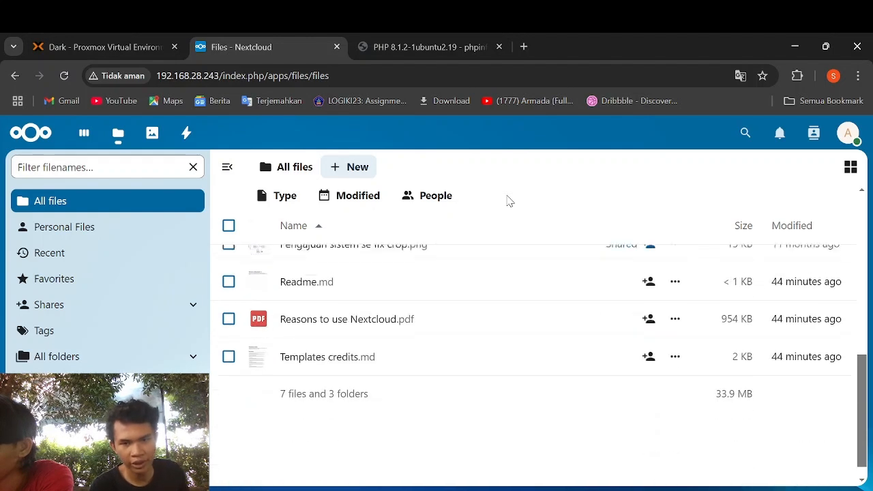
{"action": "scroll", "coordinate": [507, 200], "scroll_direction": "up", "scroll_amount": 5}
{"action": "scroll", "coordinate": [507, 200], "scroll_direction": "up", "scroll_amount": 3}
{"action": "scroll", "coordinate": [507, 201], "scroll_direction": "down", "scroll_amount": 6}
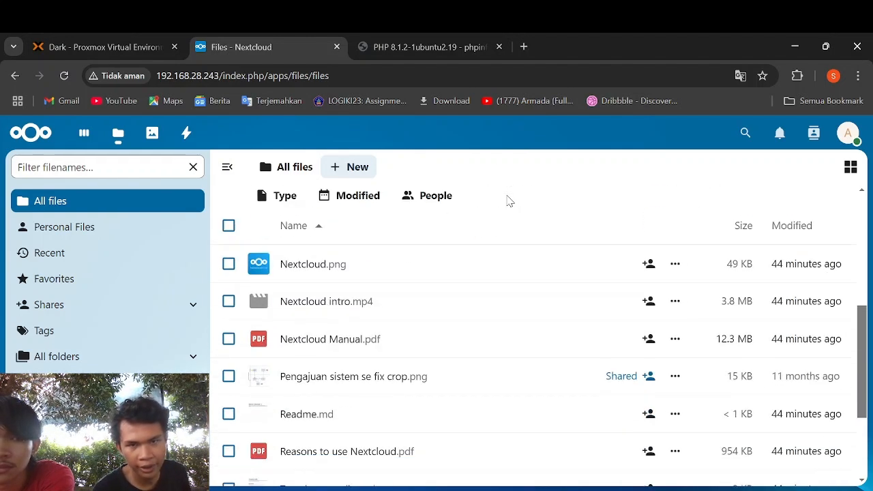
{"action": "scroll", "coordinate": [398, 263], "scroll_direction": "down", "scroll_amount": 4}
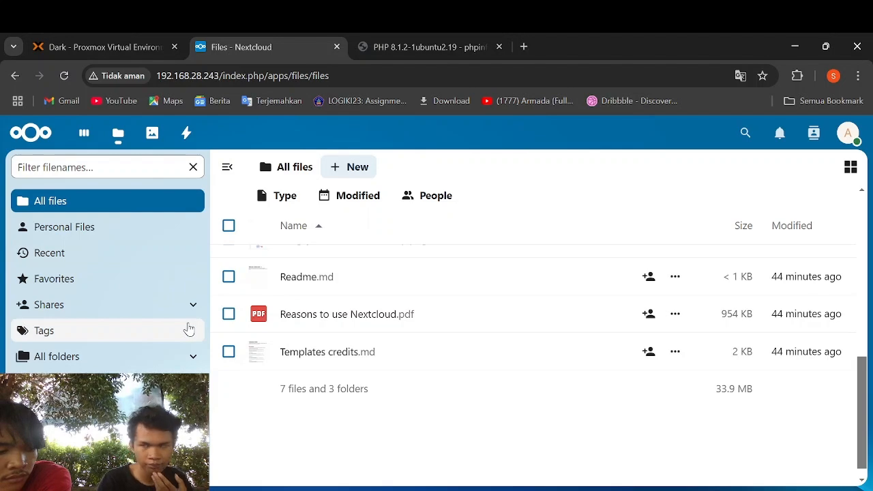
{"action": "scroll", "coordinate": [238, 362], "scroll_direction": "up", "scroll_amount": 5}
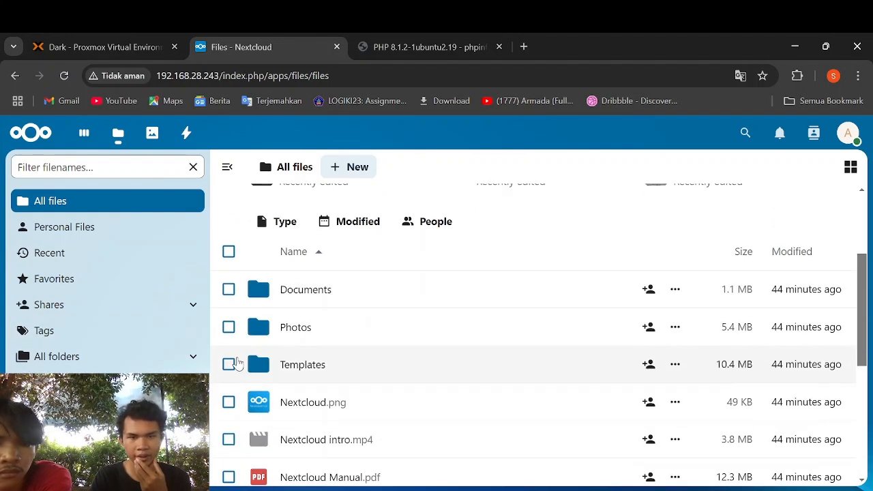
{"action": "scroll", "coordinate": [238, 362], "scroll_direction": "down", "scroll_amount": 5}
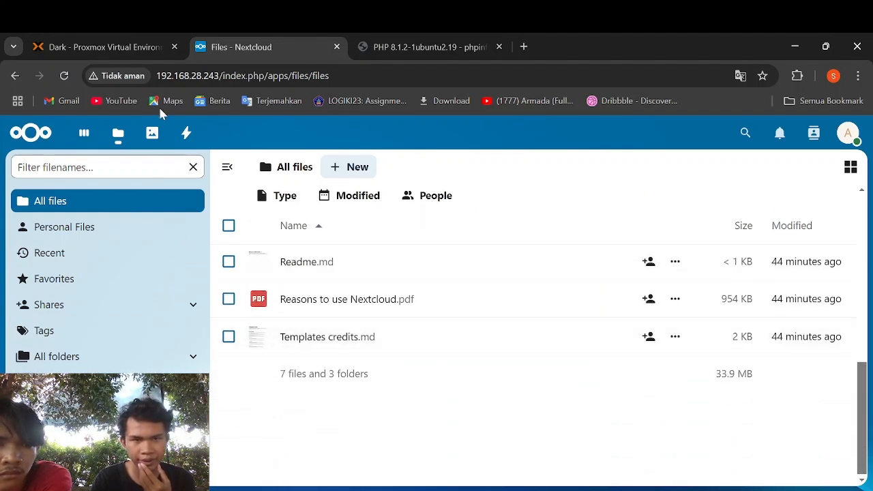
{"action": "left_click", "coordinate": [65, 76]}
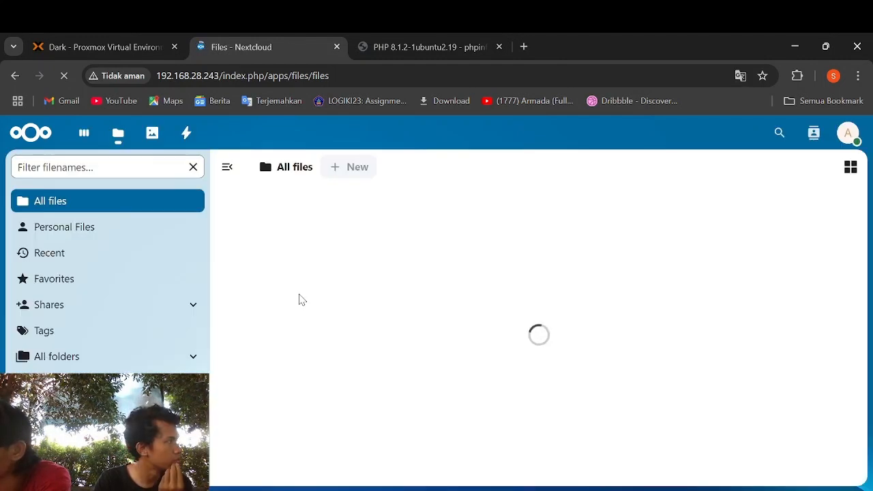
- Open the input-and-output-devices .docx with Edit with LibreOffice and allow Chrome to launch LibreOffice
{"action": "scroll", "coordinate": [300, 301], "scroll_direction": "down", "scroll_amount": 3}
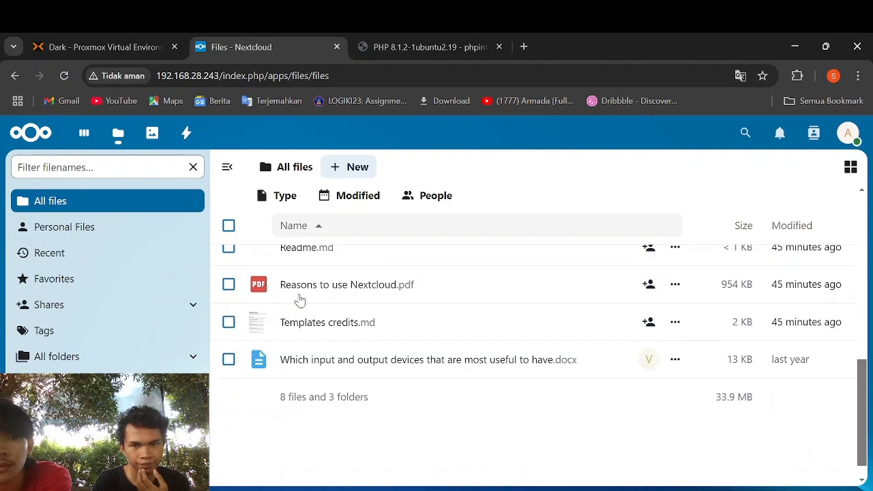
{"action": "left_click", "coordinate": [337, 374]}
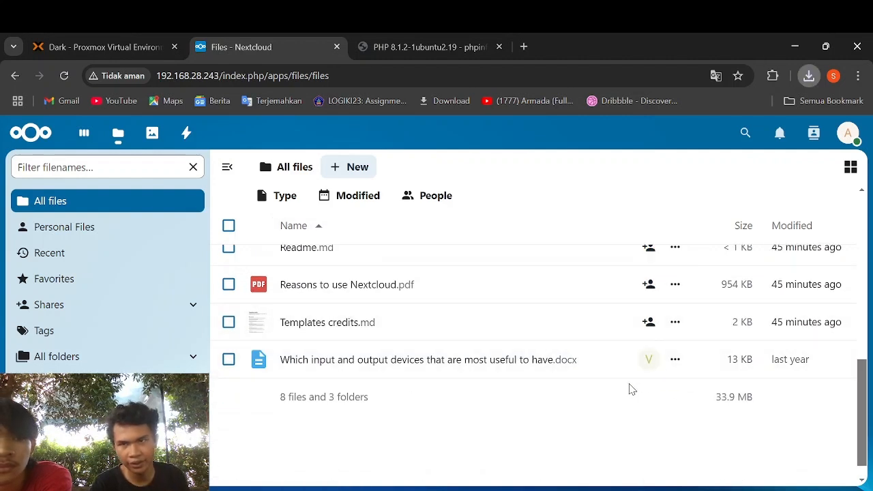
{"action": "right_click", "coordinate": [587, 359]}
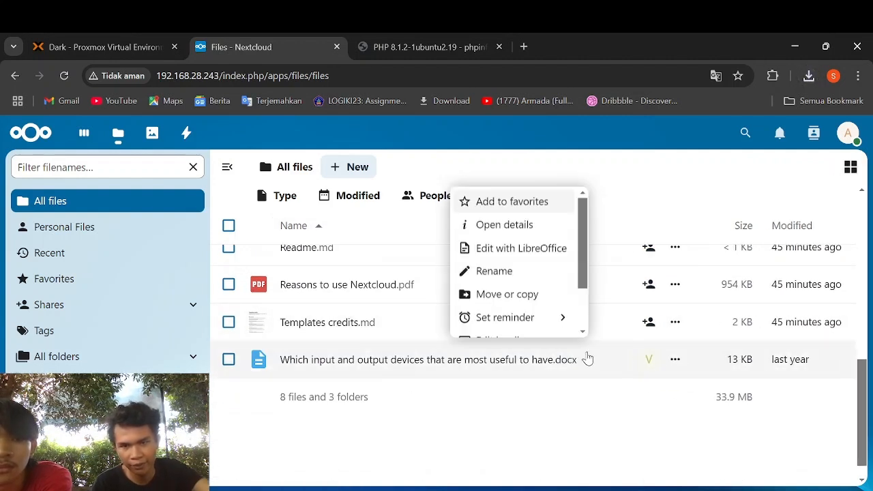
{"action": "left_click", "coordinate": [536, 254]}
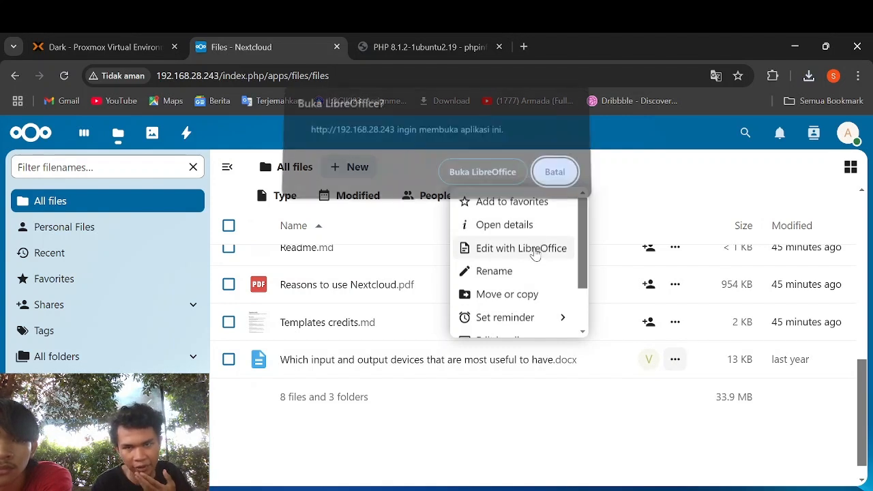
{"action": "left_click", "coordinate": [497, 189]}
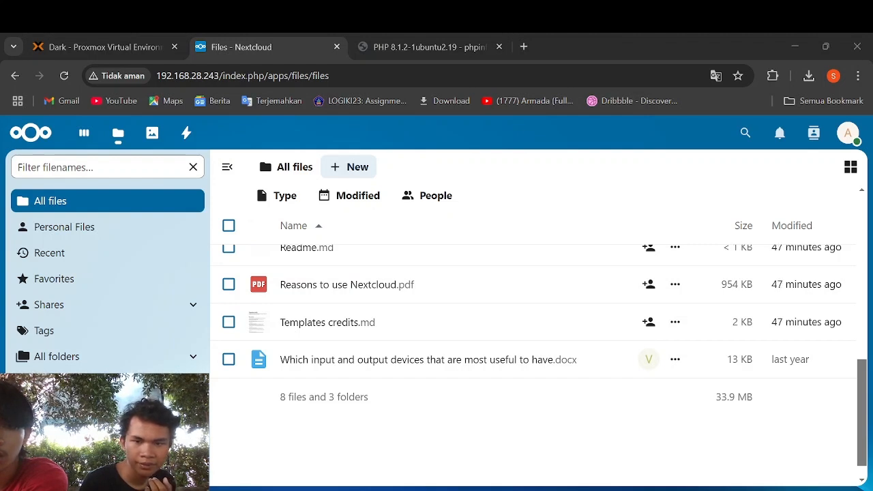
{"action": "left_click", "coordinate": [519, 471]}
{"action": "scroll", "coordinate": [503, 440], "scroll_direction": "down", "scroll_amount": 1}
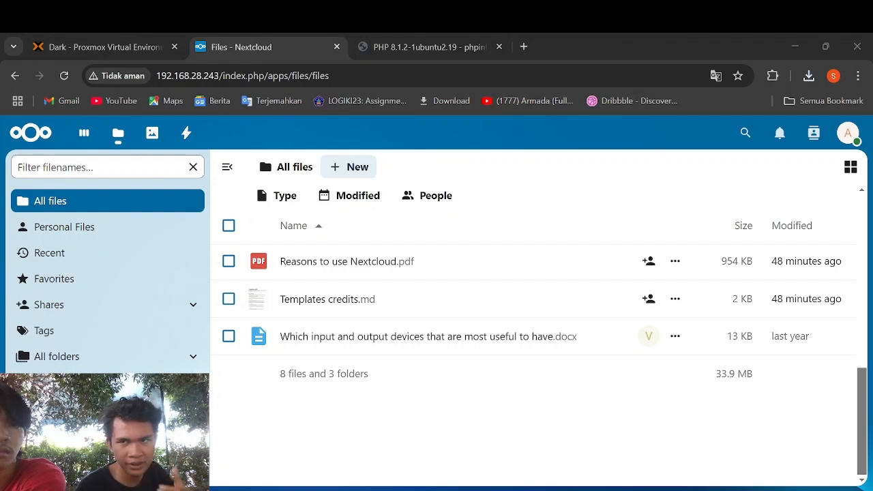
{"action": "left_click", "coordinate": [693, 130]}
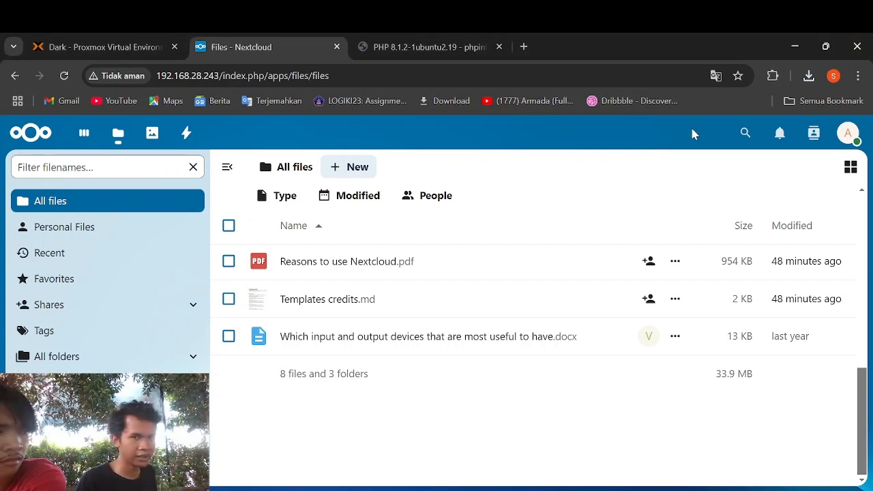
{"action": "left_click", "coordinate": [338, 176]}
{"action": "left_click", "coordinate": [344, 247]}
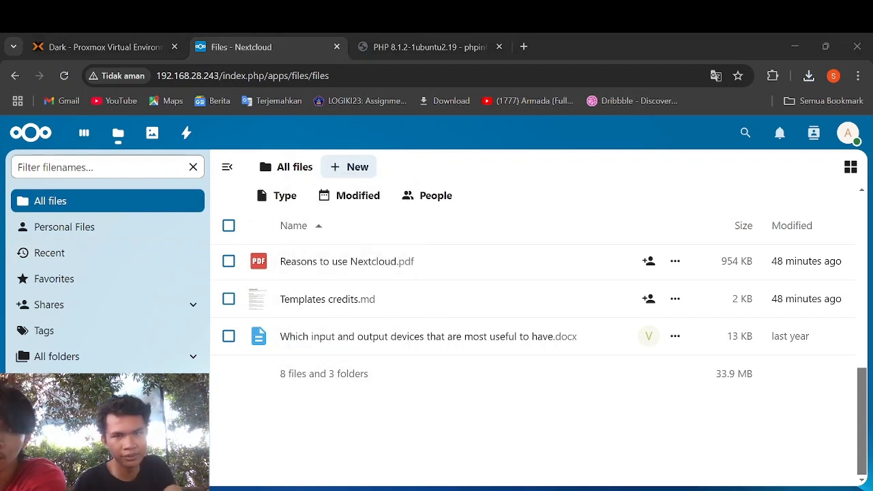
- Create a folder named Schwinefleisch through New > New folder
{"action": "left_click", "coordinate": [368, 168]}
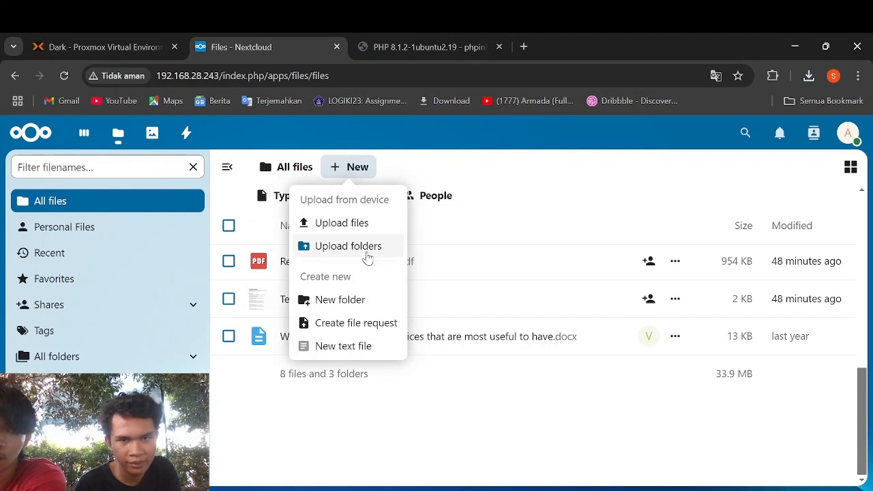
{"action": "left_click", "coordinate": [363, 300]}
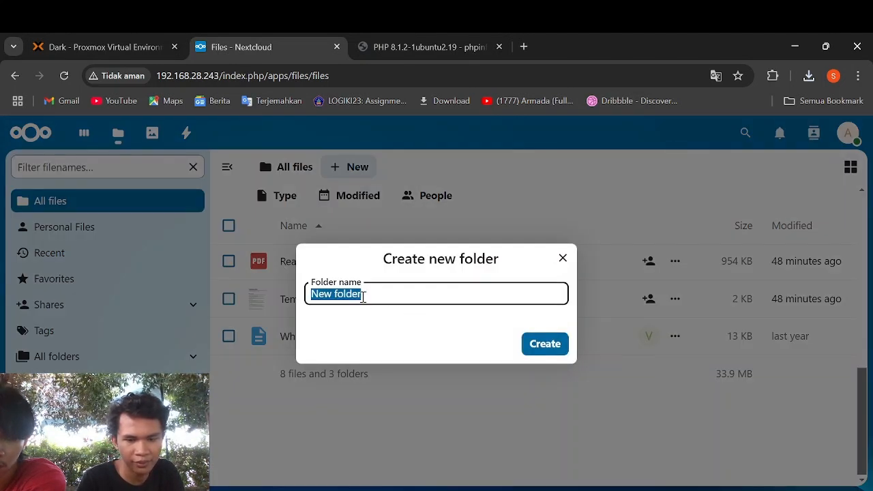
{"action": "type", "text": "Sche"}
{"action": "type", "text": "n"}
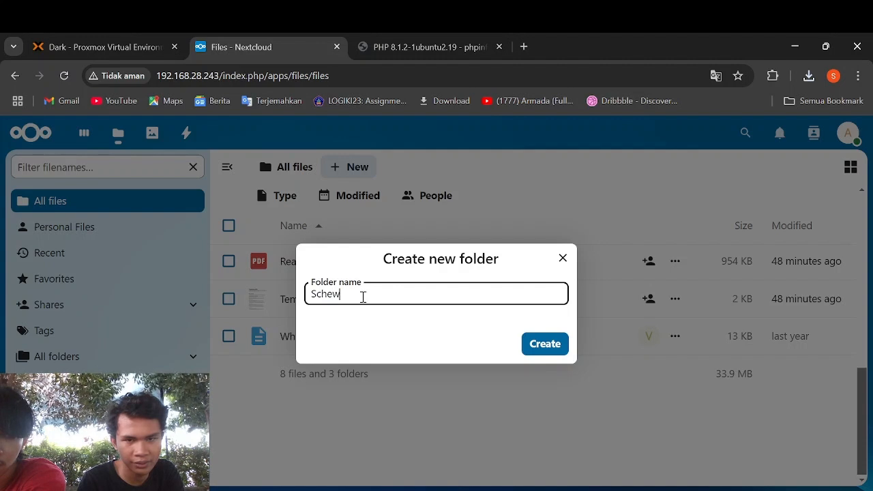
{"action": "key", "text": "BackSpace"}
{"action": "key", "text": "BackSpace"}
{"action": "type", "text": "winefleis"}
{"action": "type", "text": "ch"}
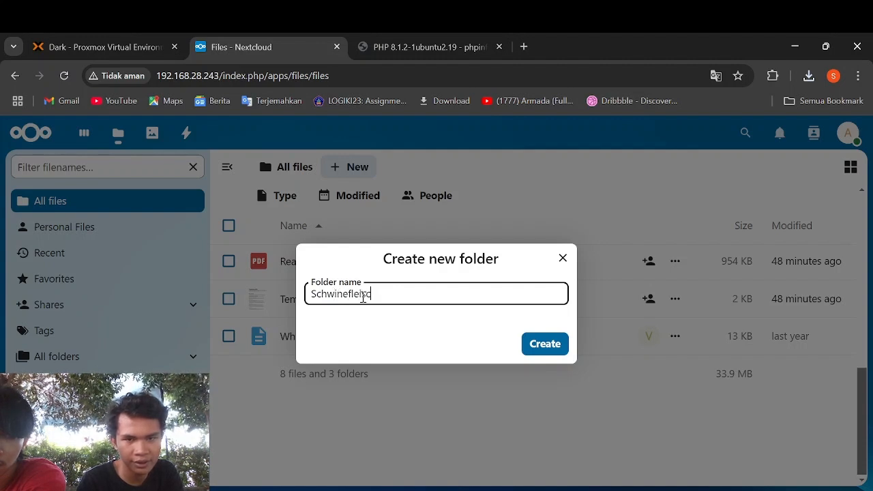
{"action": "key", "text": "Return"}
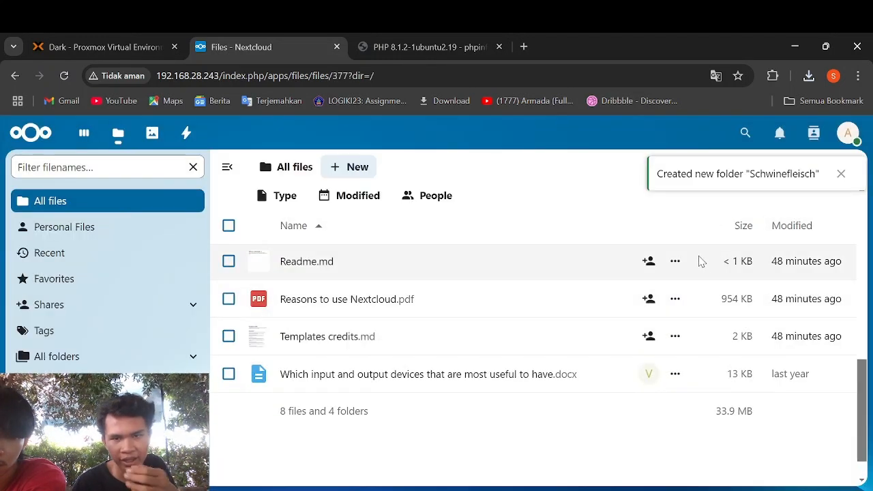
{"action": "scroll", "coordinate": [583, 317], "scroll_direction": "up", "scroll_amount": 2}
{"action": "scroll", "coordinate": [583, 317], "scroll_direction": "up", "scroll_amount": 5}
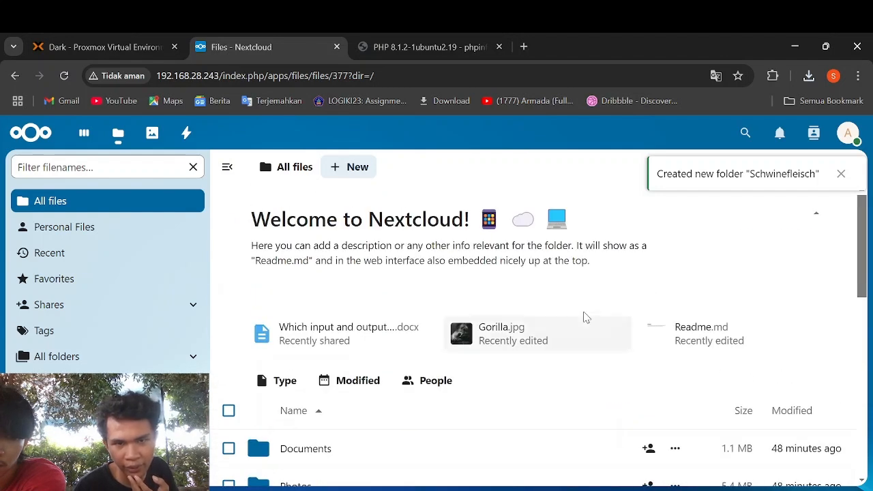
{"action": "scroll", "coordinate": [583, 318], "scroll_direction": "down", "scroll_amount": 2}
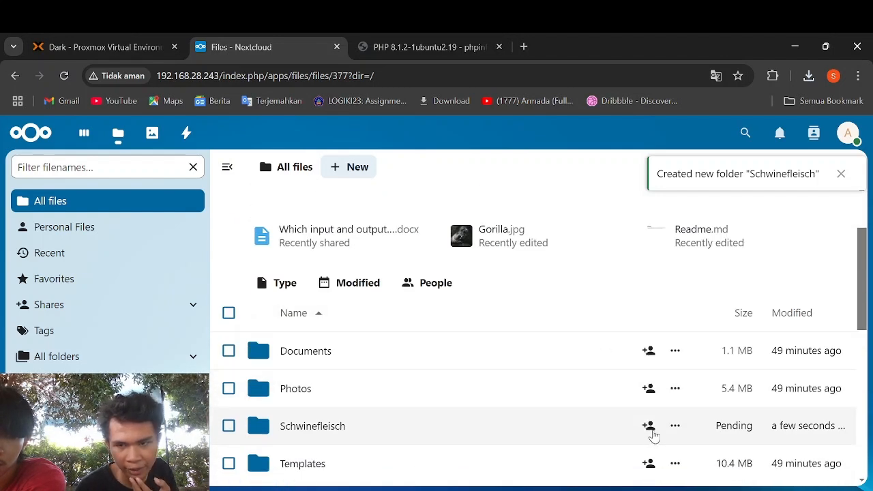
- Share the Schwinefleisch folder with the first user account and save the share
{"action": "left_click", "coordinate": [648, 427]}
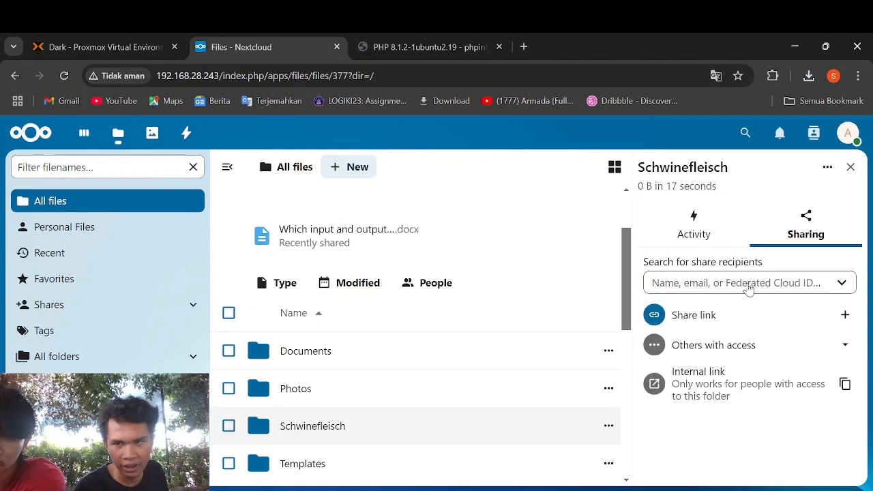
{"action": "left_click", "coordinate": [746, 290]}
{"action": "type", "text": "viktor"}
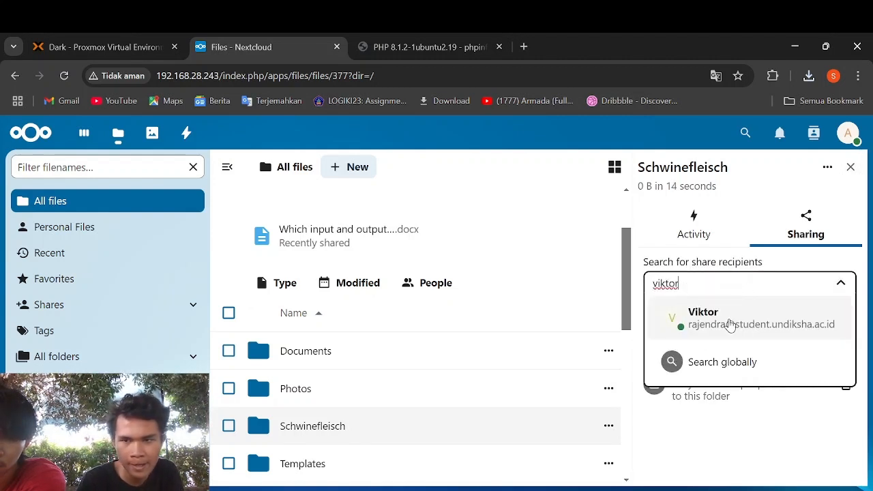
{"action": "left_click", "coordinate": [730, 320]}
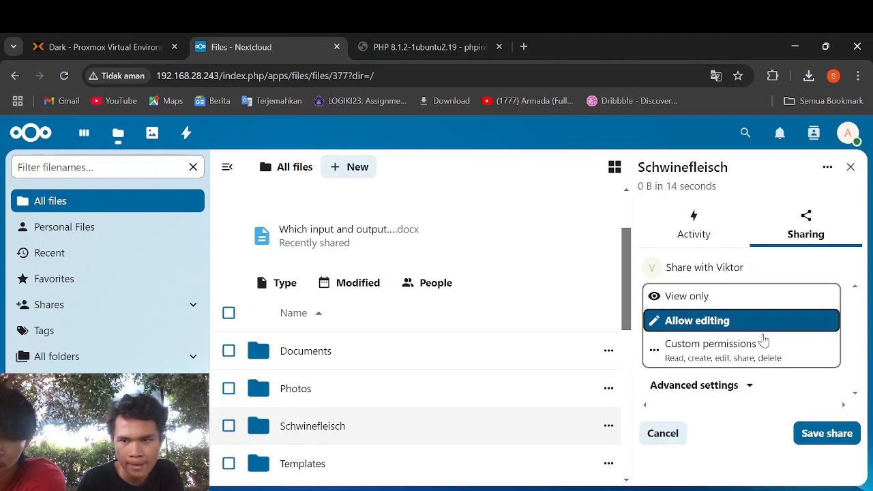
{"action": "left_click", "coordinate": [844, 429]}
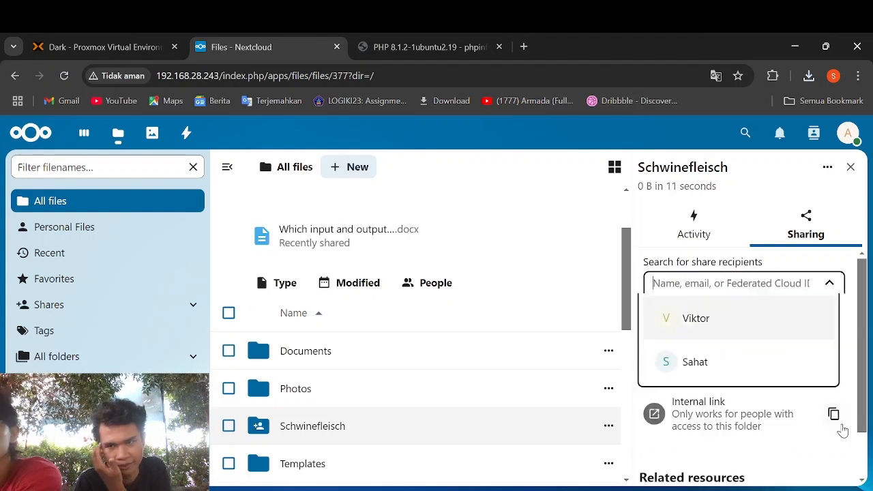
- Add the second user as a recipient with Can edit permissions and save the share
{"action": "left_click", "coordinate": [785, 360]}
{"action": "left_click", "coordinate": [782, 360]}
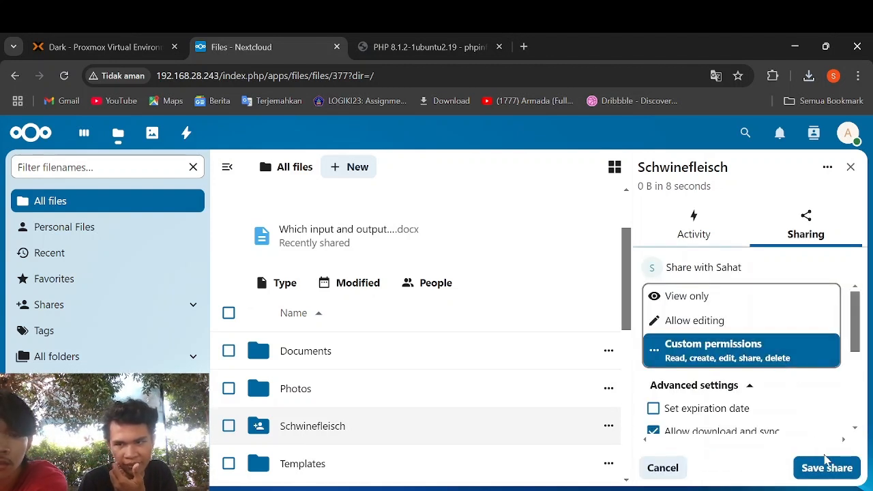
{"action": "scroll", "coordinate": [796, 398], "scroll_direction": "down", "scroll_amount": 3}
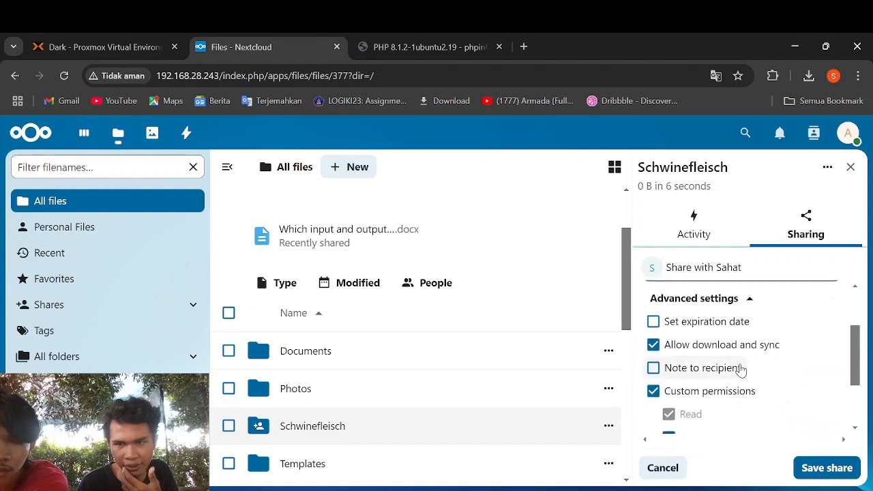
{"action": "scroll", "coordinate": [737, 366], "scroll_direction": "down", "scroll_amount": 3}
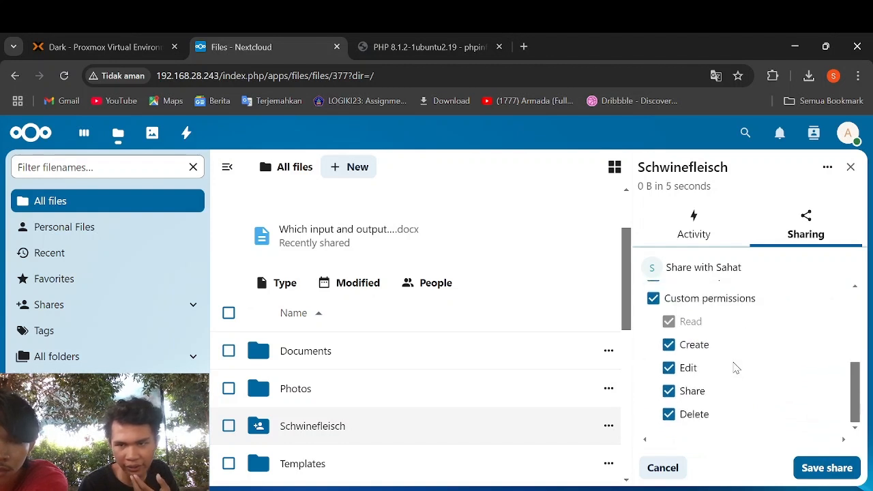
{"action": "left_click", "coordinate": [816, 472]}
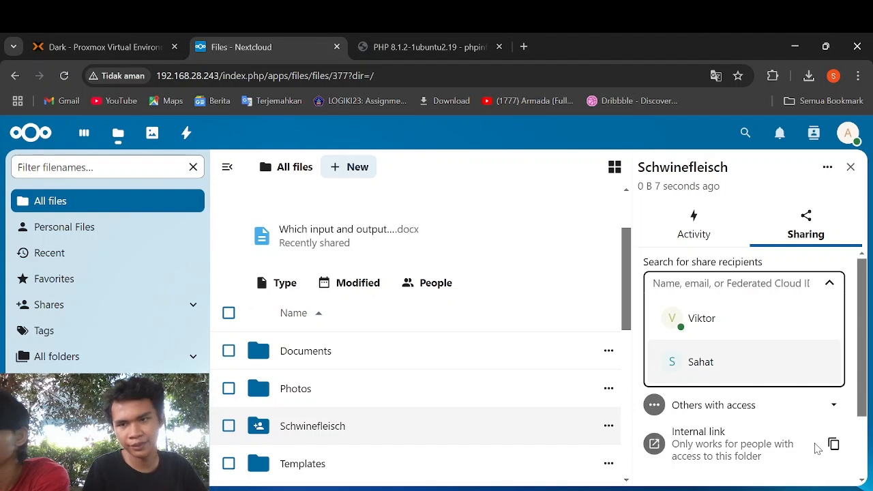
{"action": "key", "text": "alt+Tab"}
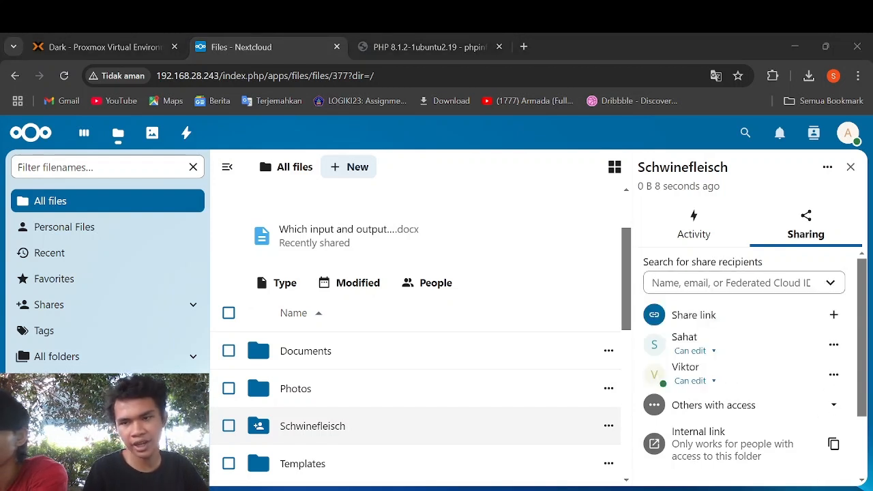